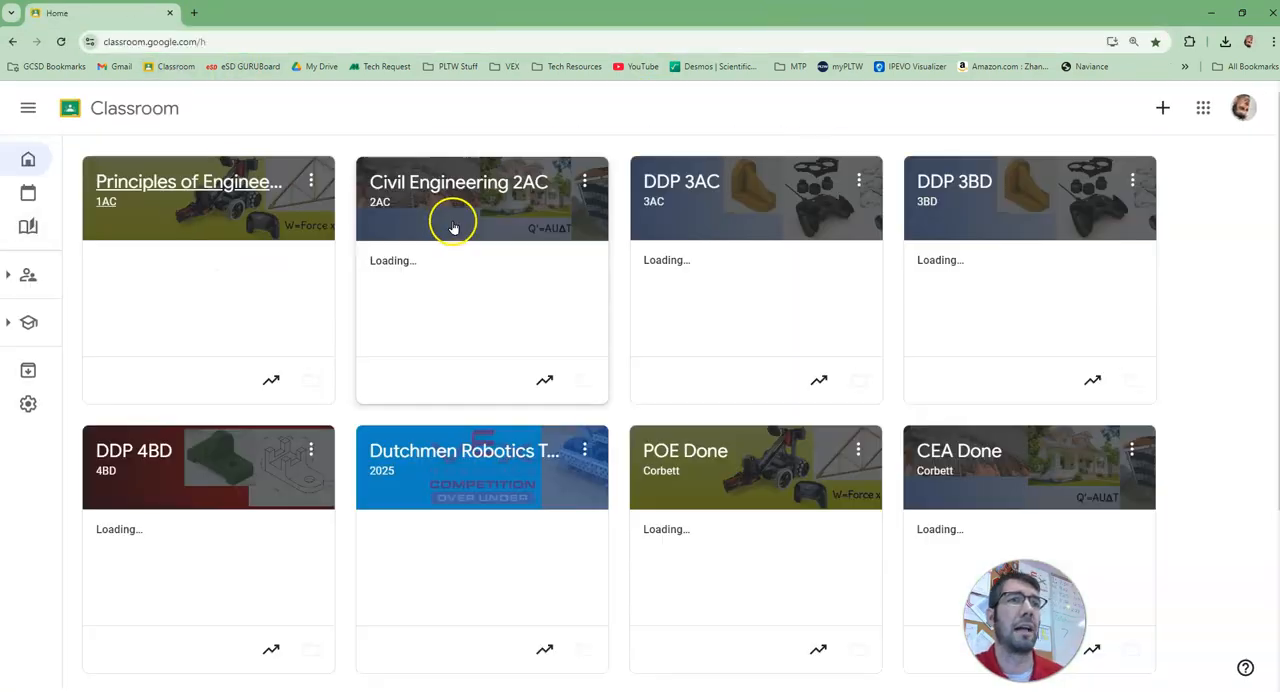
Step: Open the 2.1.2 Shed Design Progress document from the Shed Progress assignment instructions in the Civil Engineering 2AC class
click(423, 228)
click(664, 550)
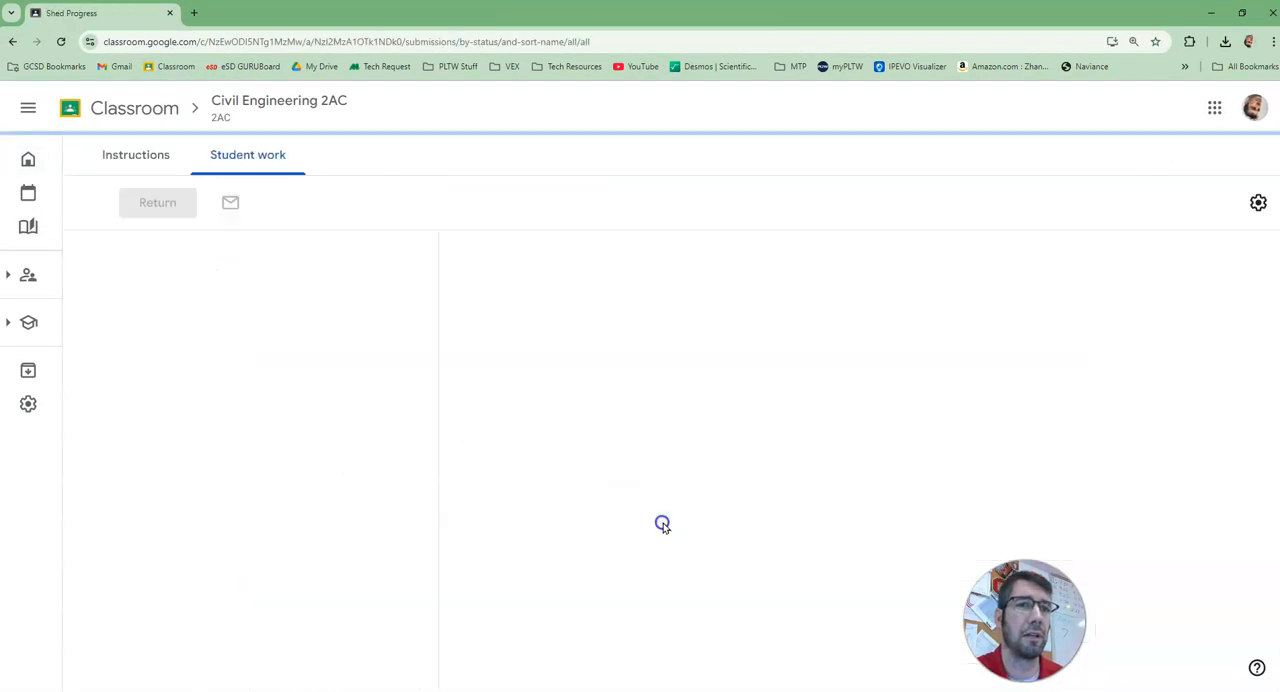
click(141, 156)
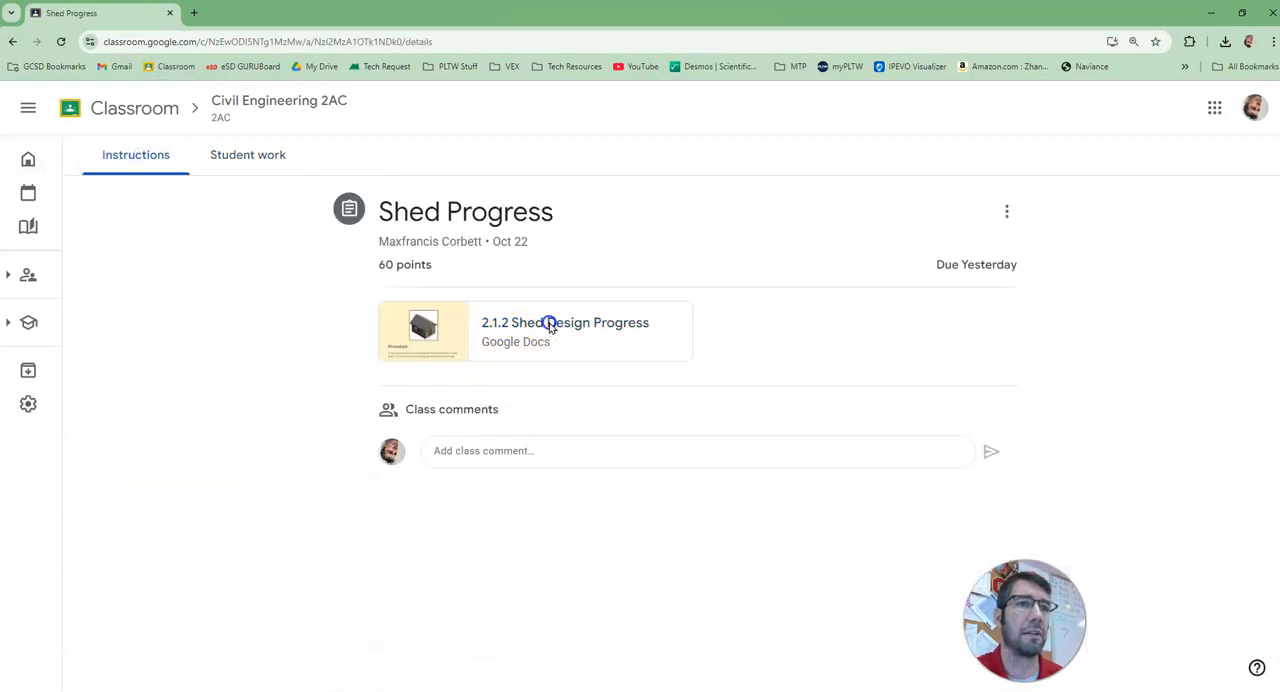
click(551, 323)
Step: Review the document's constraints and progress screenshot instruction, highlighting the Windows + Shift + "S" hint, and close the document and assignment
scroll(795, 529, down, 2)
scroll(785, 527, down, 6)
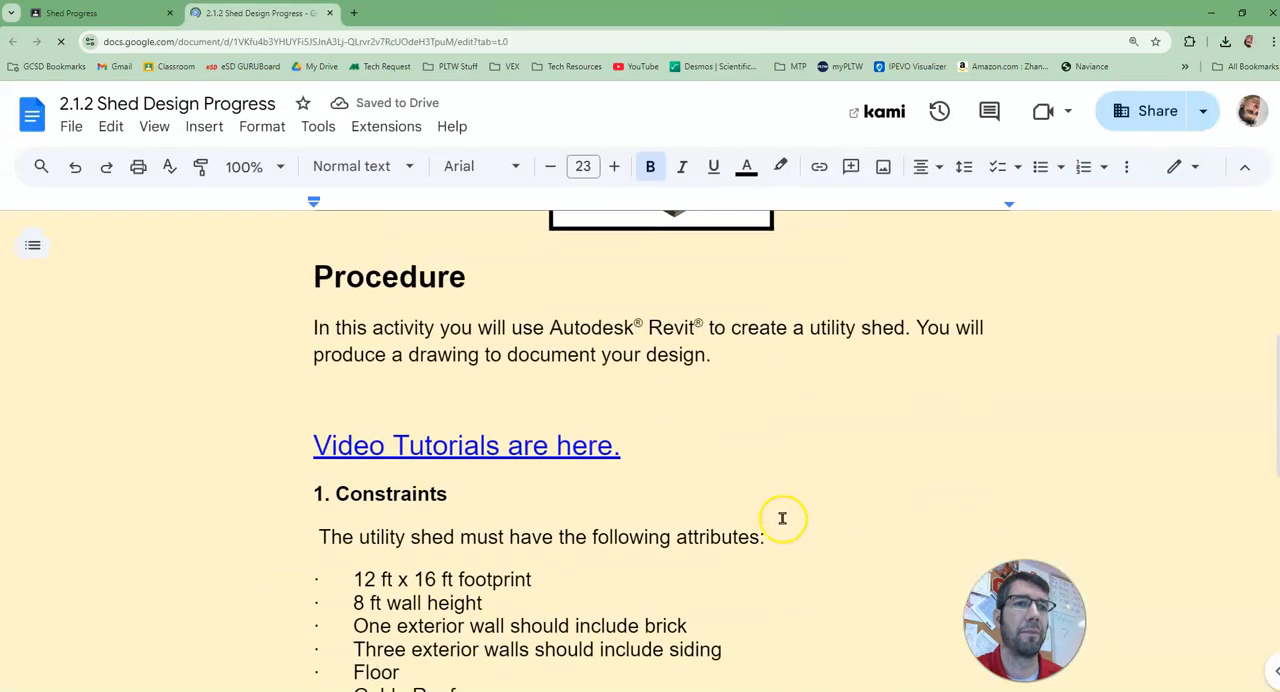
drag(667, 520, 872, 519)
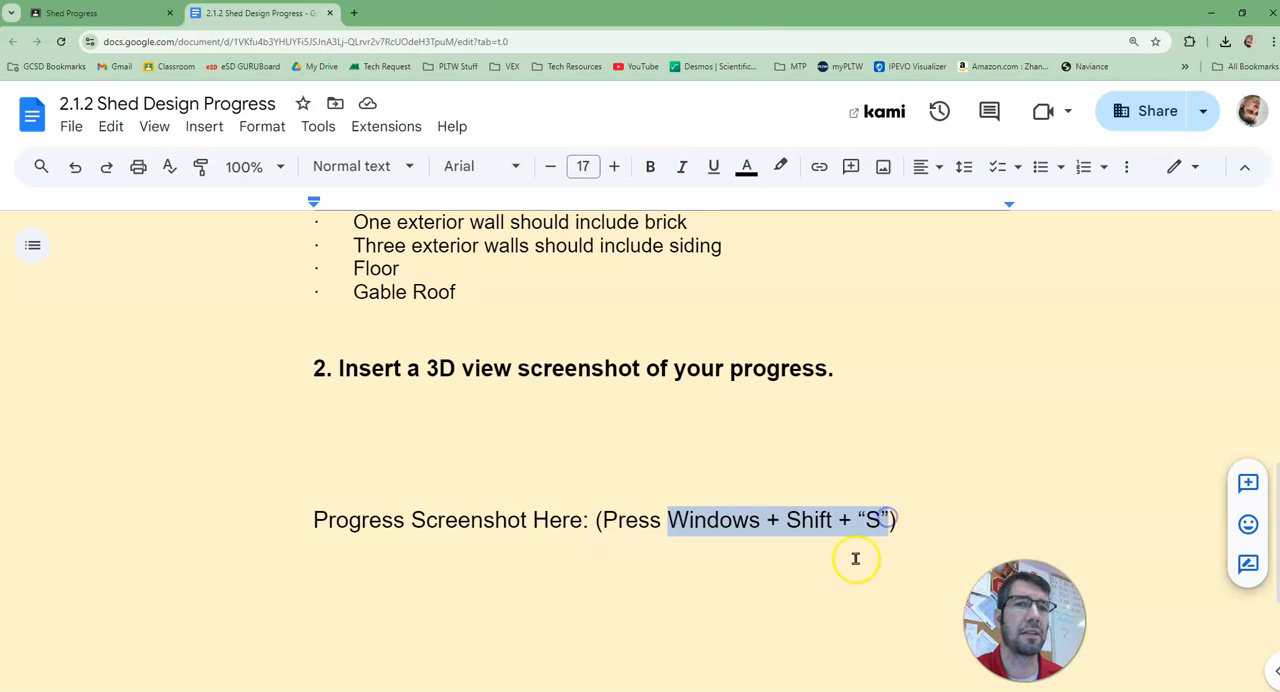
click(718, 585)
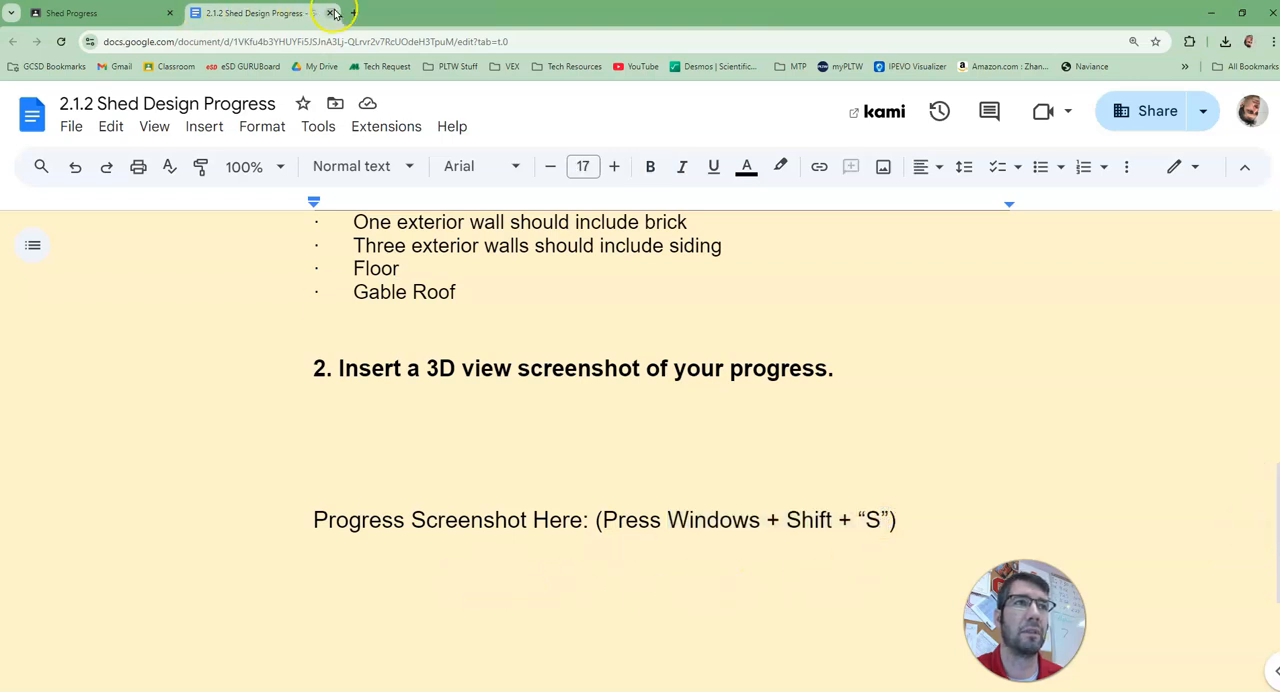
click(332, 12)
click(169, 13)
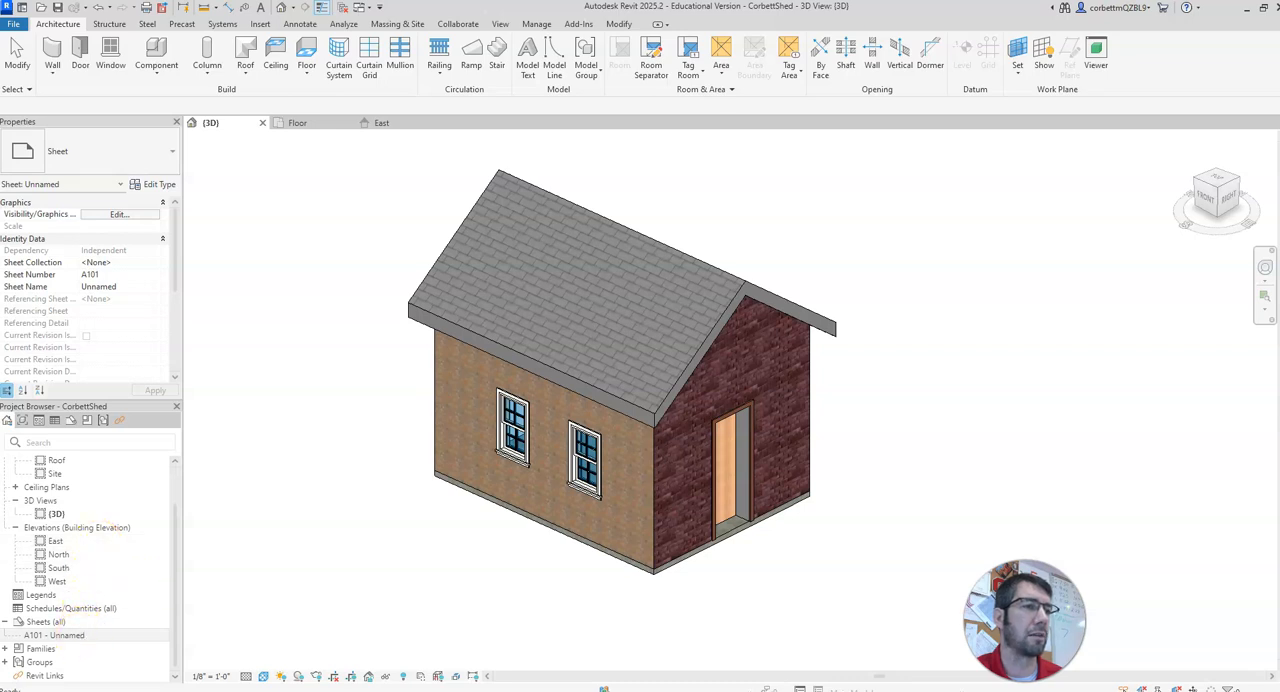
Step: Create a new sheet in the Revit shed project and set its title block sheet name to OCT. 24, 2024
right_click(60, 624)
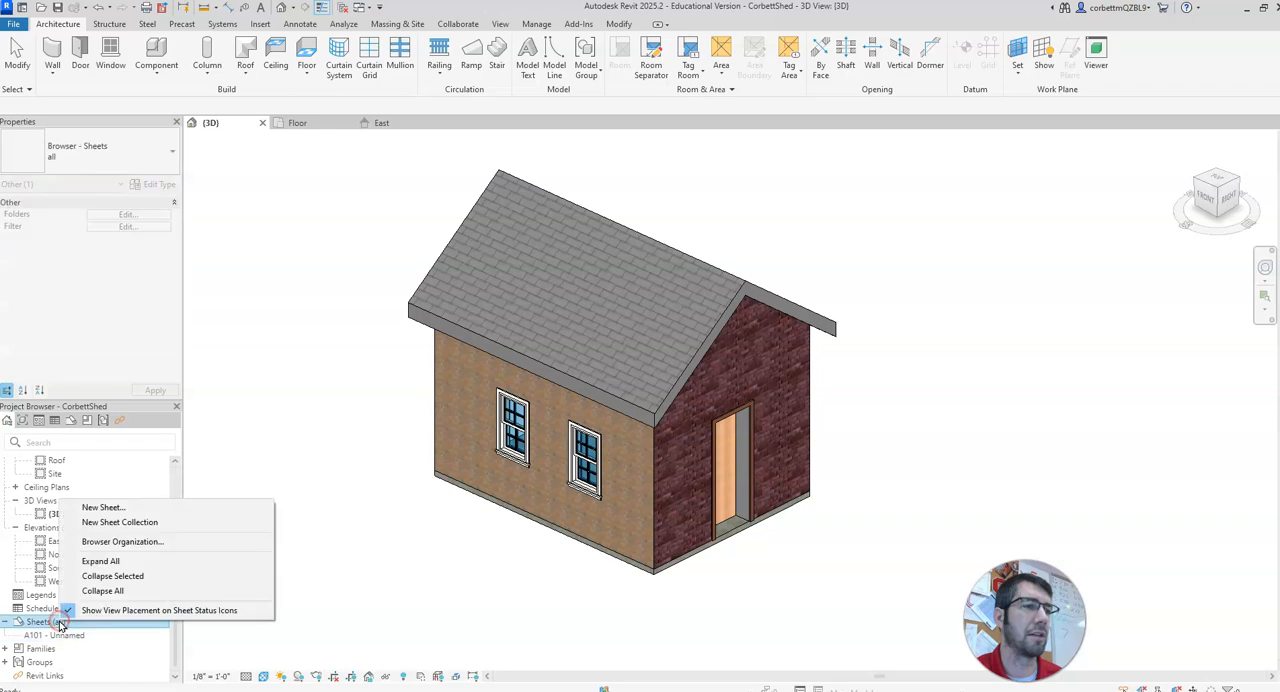
click(125, 509)
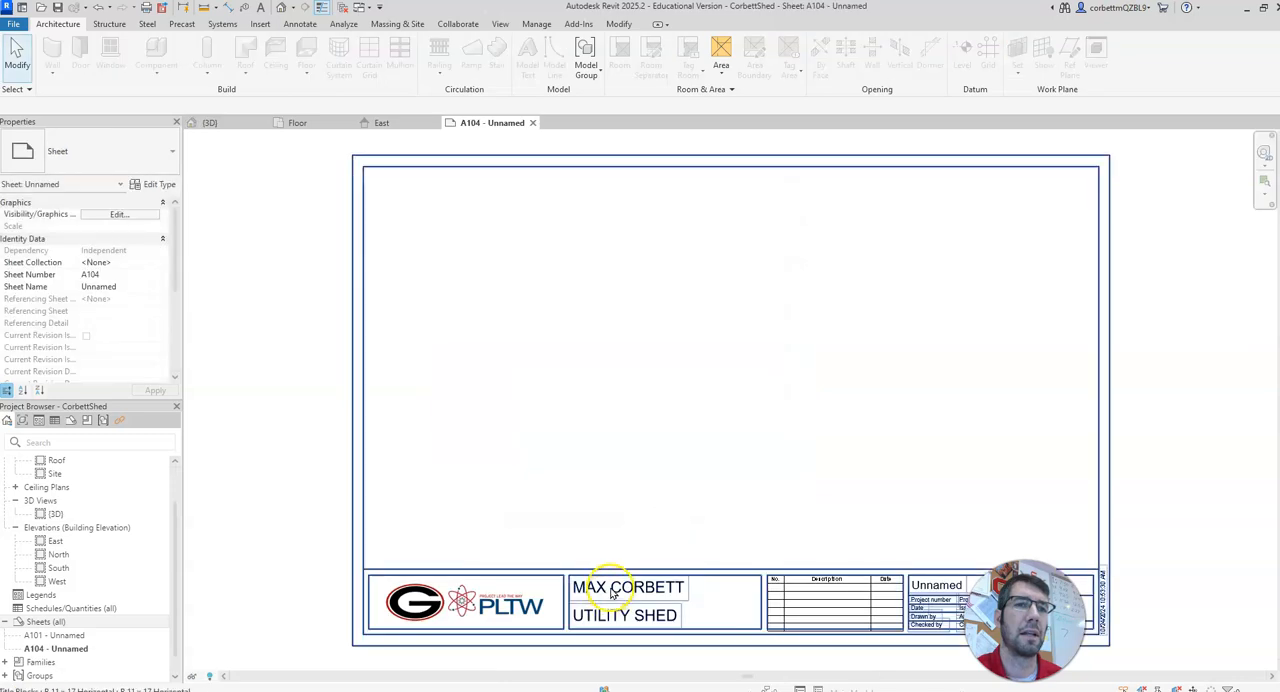
click(607, 588)
click(609, 589)
drag(577, 588, 636, 588)
click(622, 616)
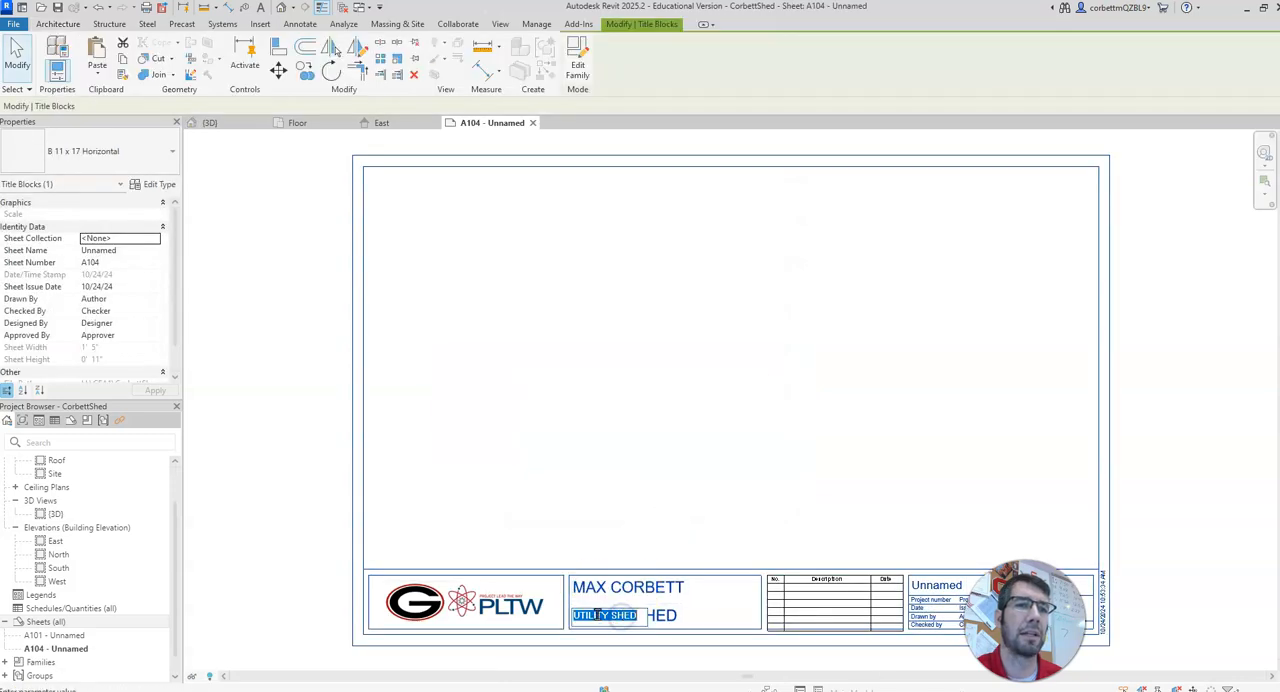
click(929, 584)
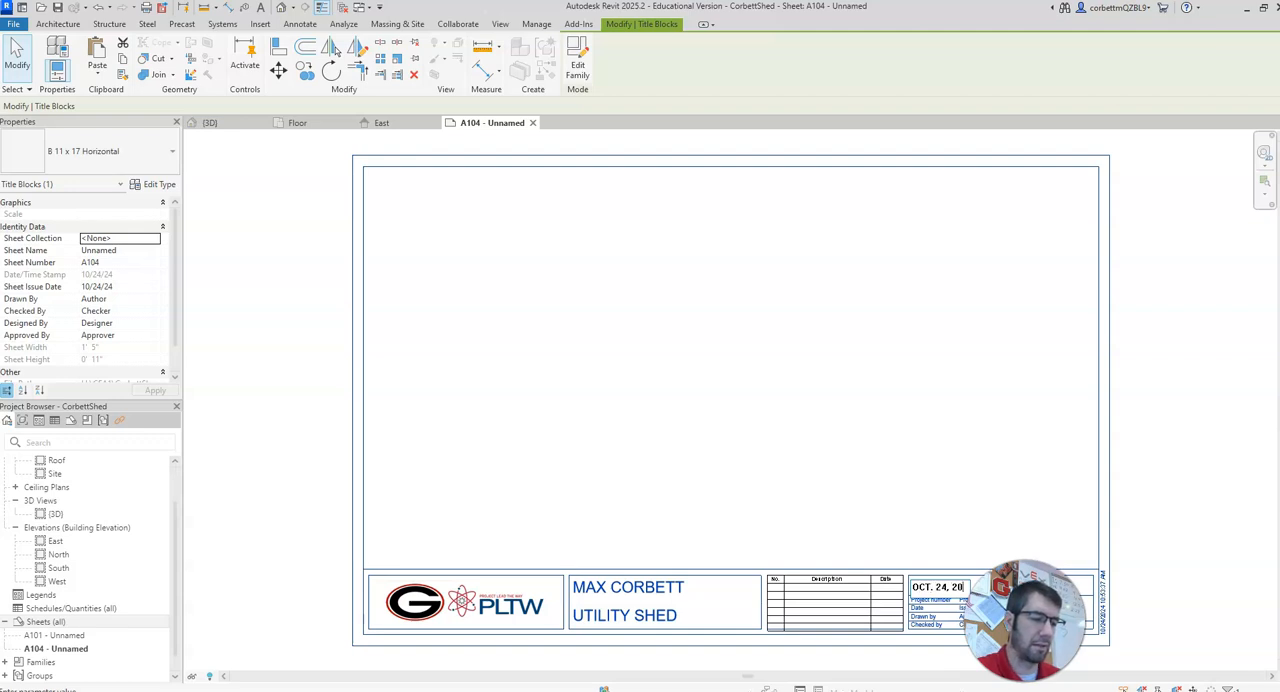
click(900, 509)
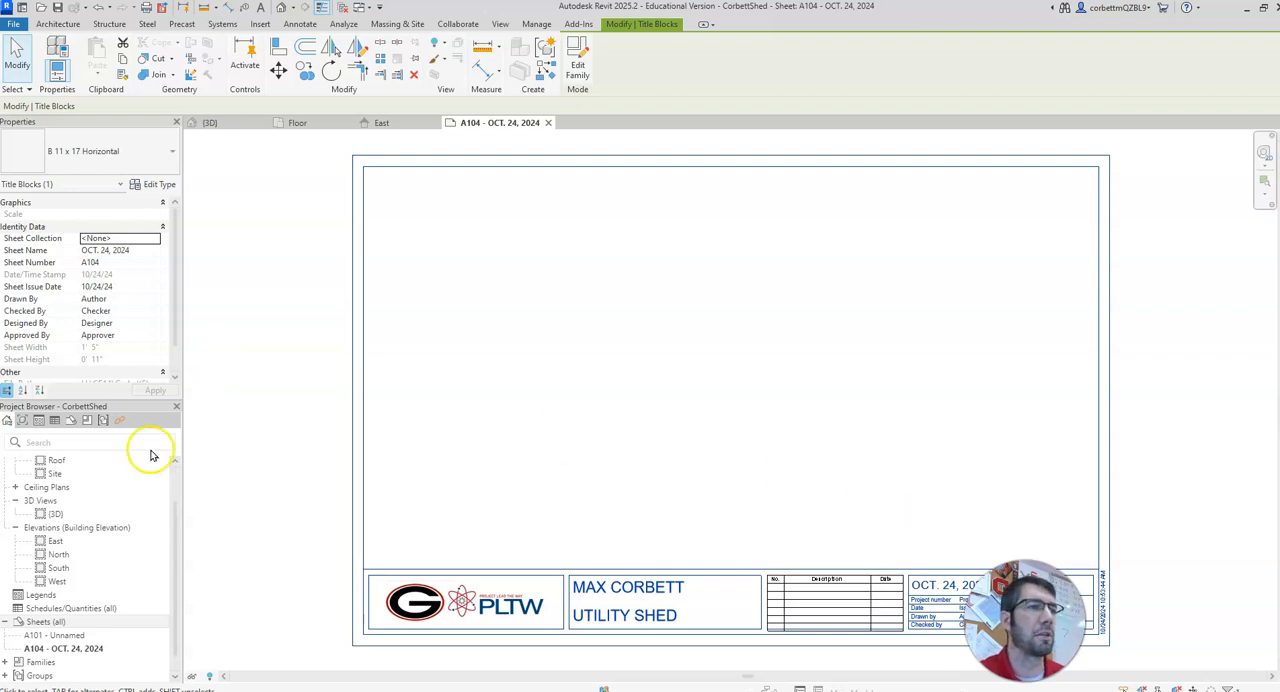
Step: Place the Floor plan view on the new sheet and move its viewport so the plan sits near the sheet's upper-left corner
scroll(139, 547, up, 1)
scroll(139, 547, up, 2)
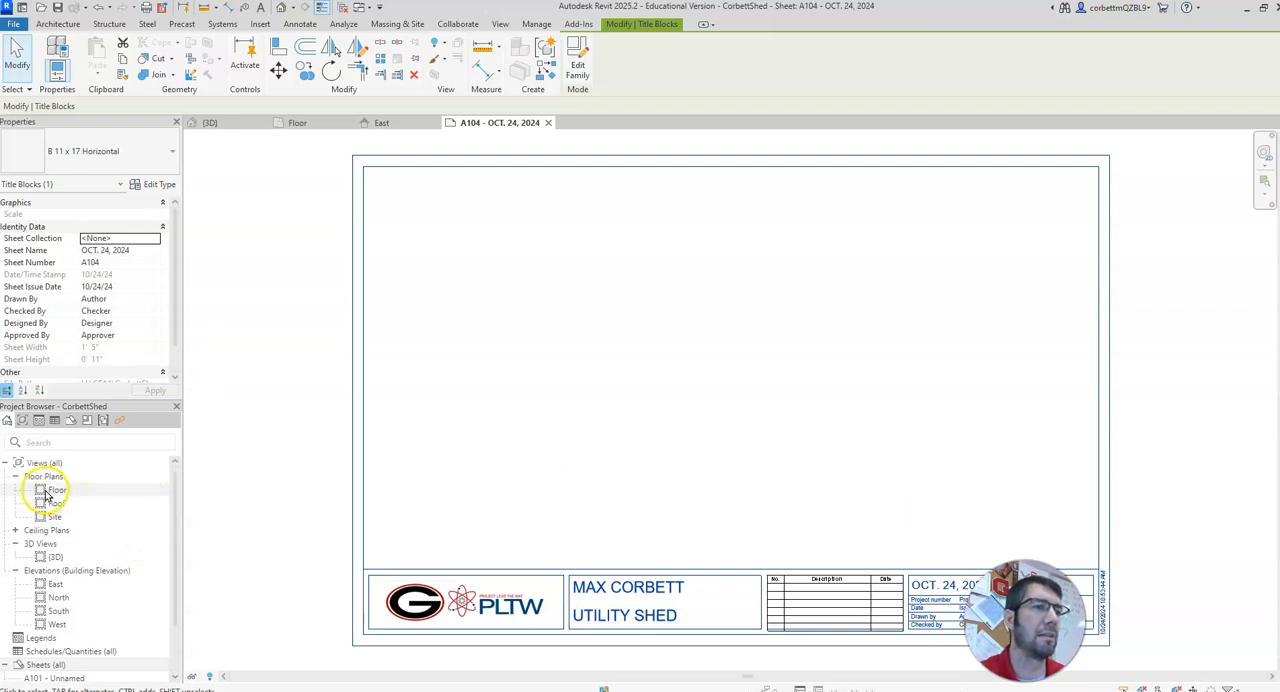
drag(46, 492, 477, 240)
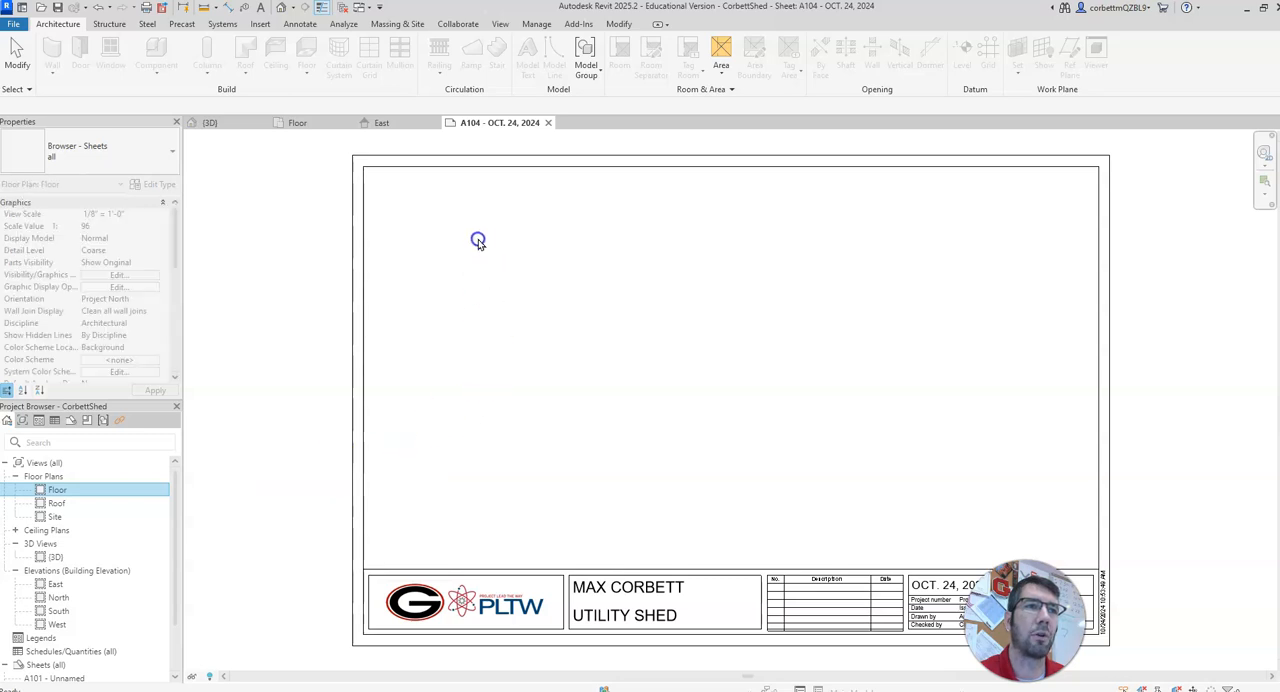
click(530, 286)
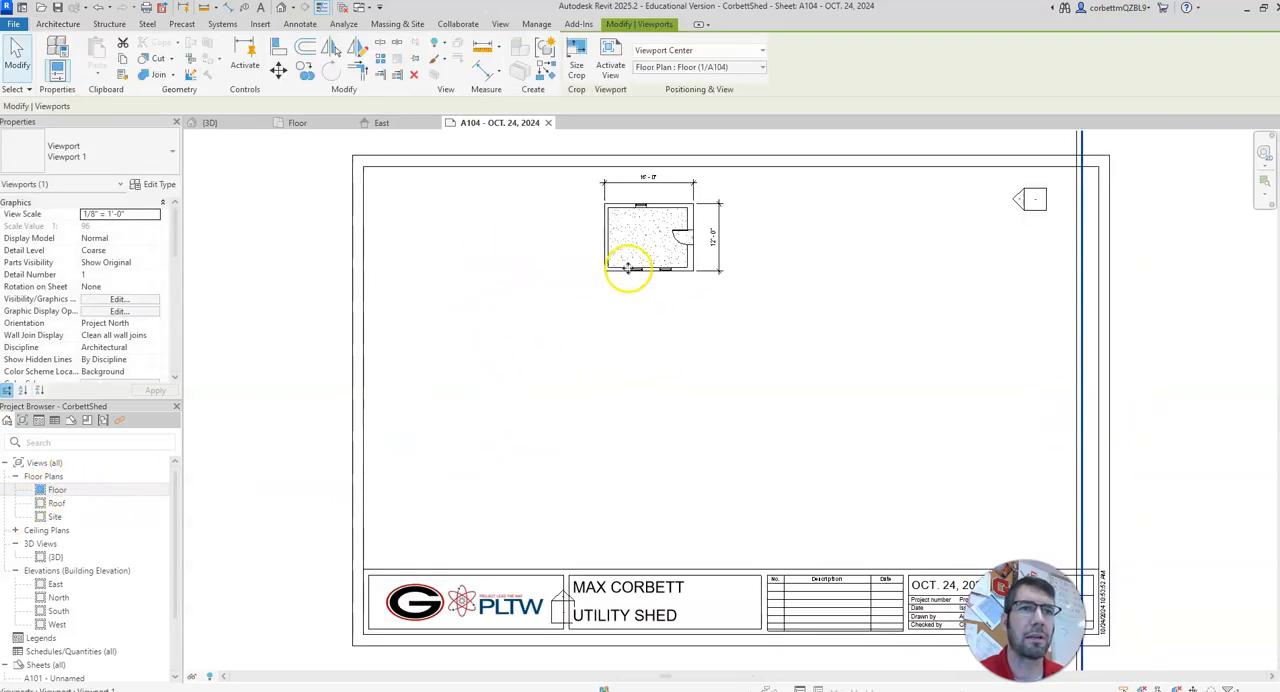
scroll(631, 291, down, 5)
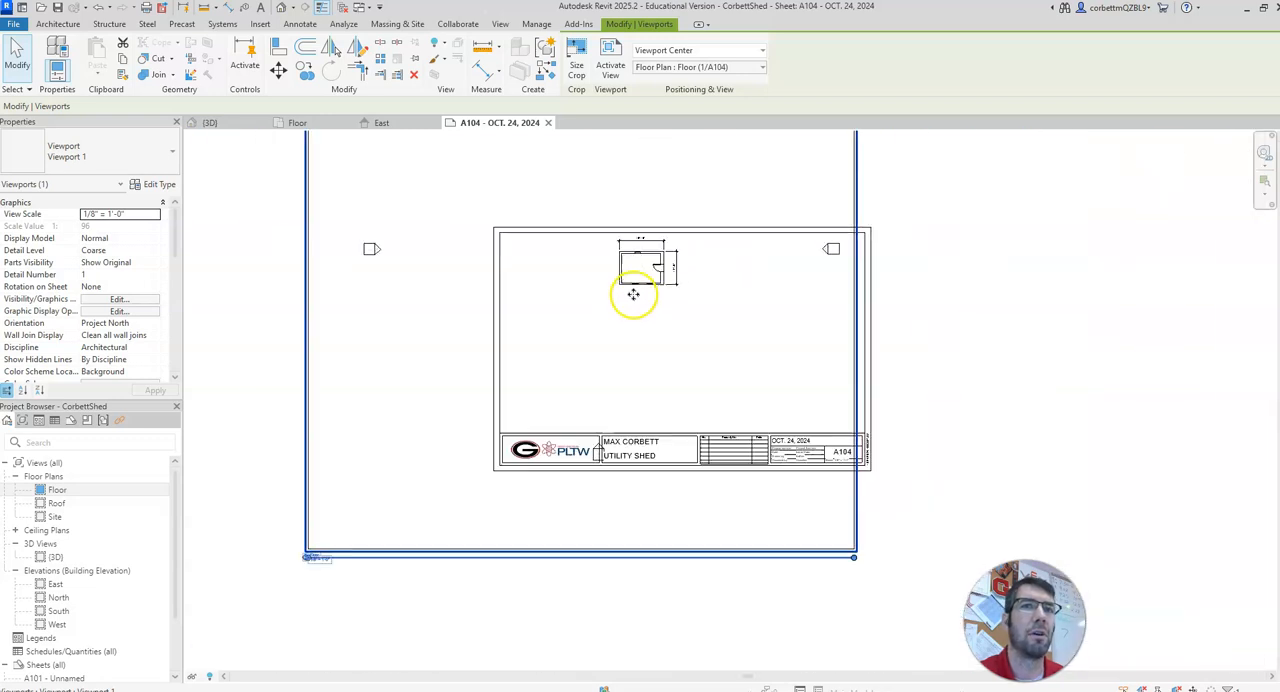
middle_drag(602, 288, 663, 394)
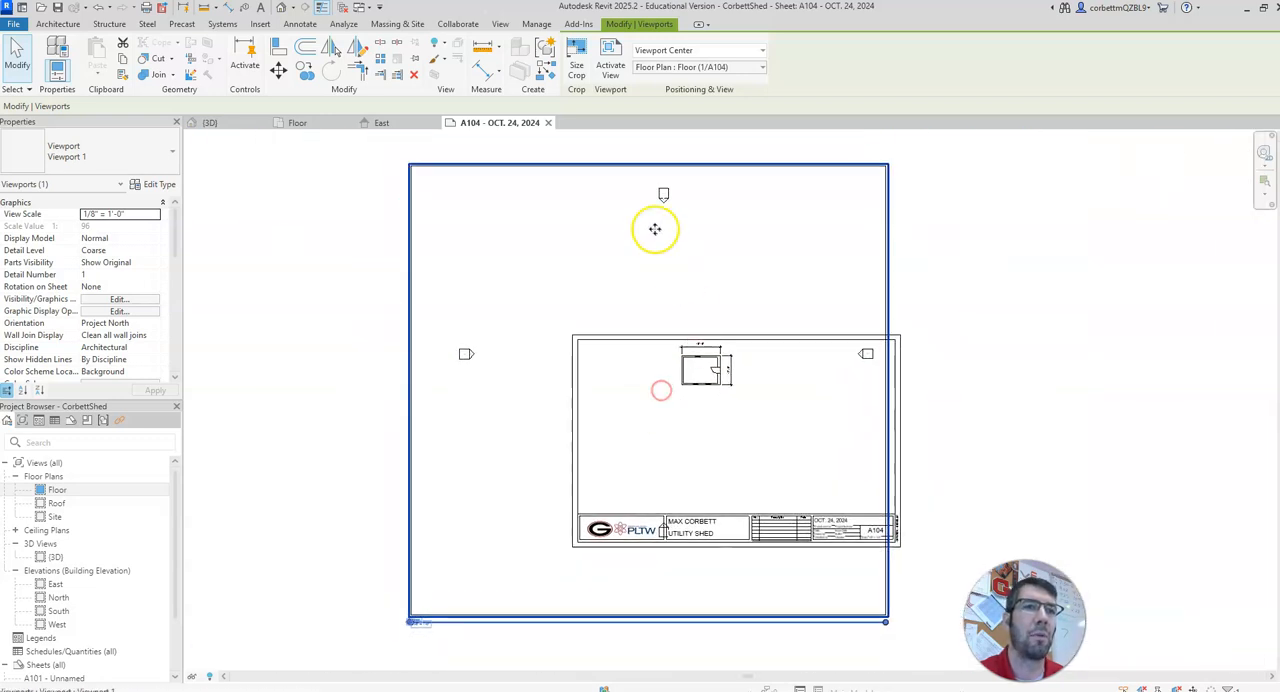
drag(700, 386, 641, 383)
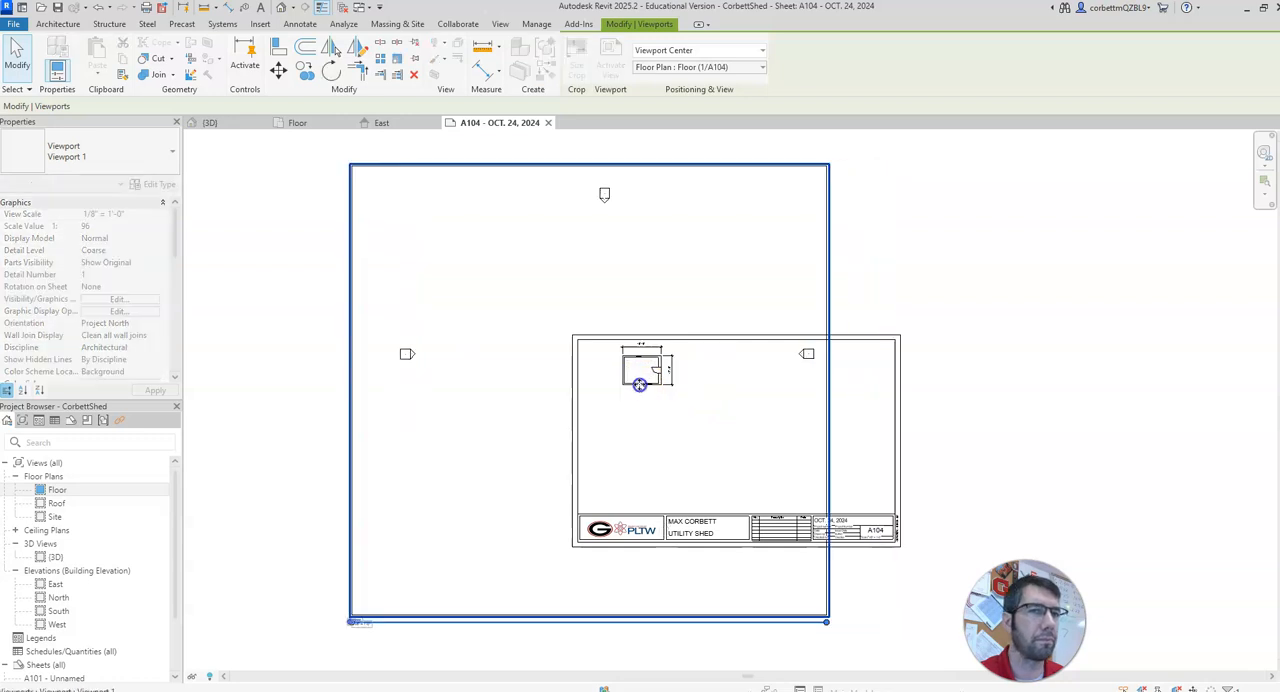
Step: Activate the floor plan viewport on the sheet for editing
right_click(645, 376)
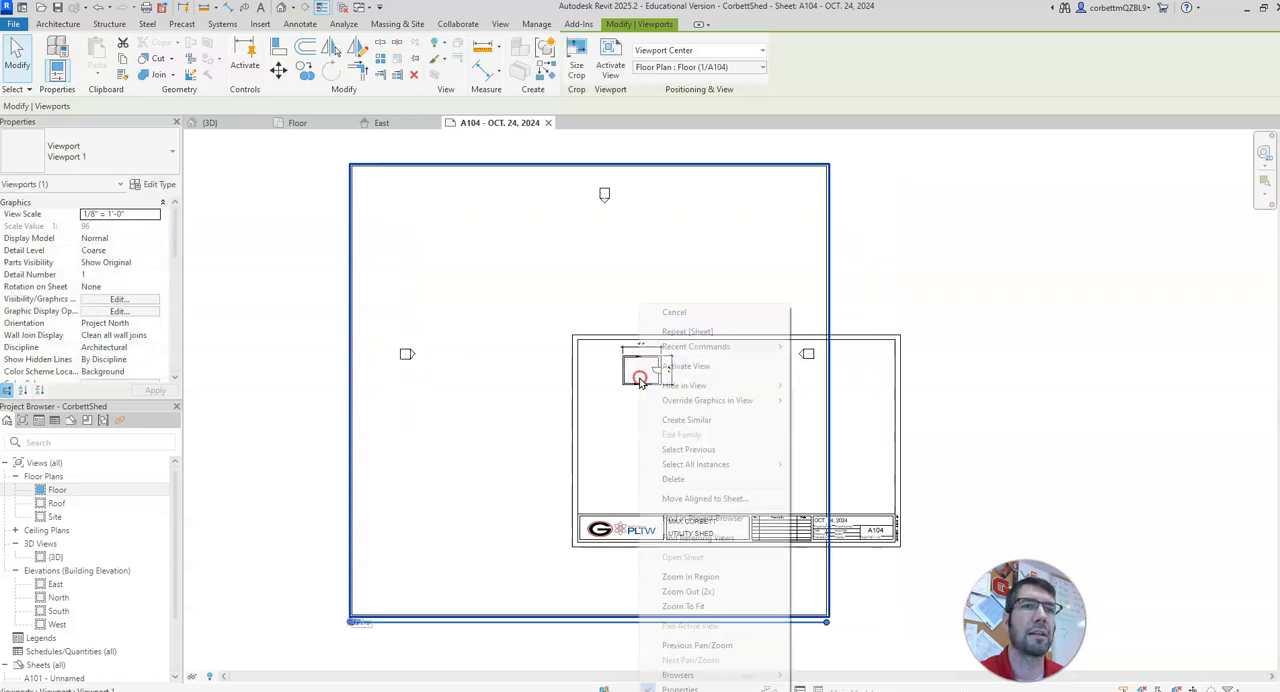
click(705, 367)
scroll(645, 388, up, 4)
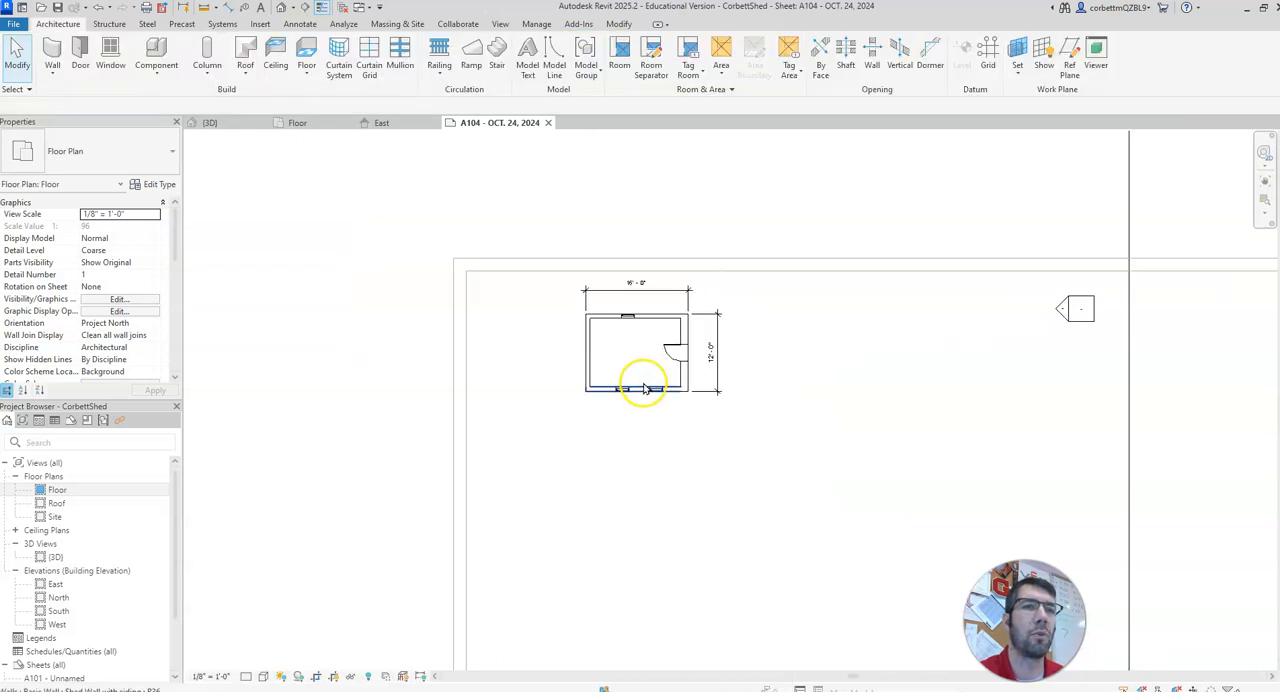
Step: Try moving the right window of the plan's lower wall closer to its neighbor, check it in 3D, and undo the move
drag(661, 395, 631, 402)
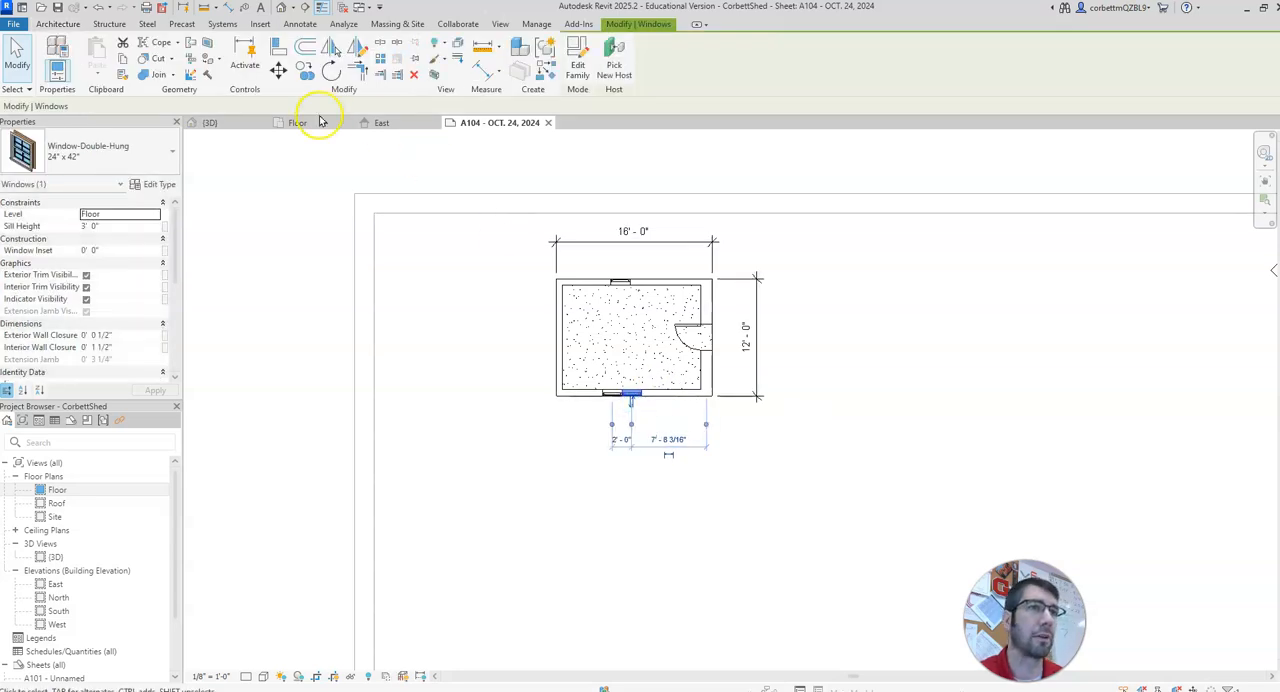
click(244, 124)
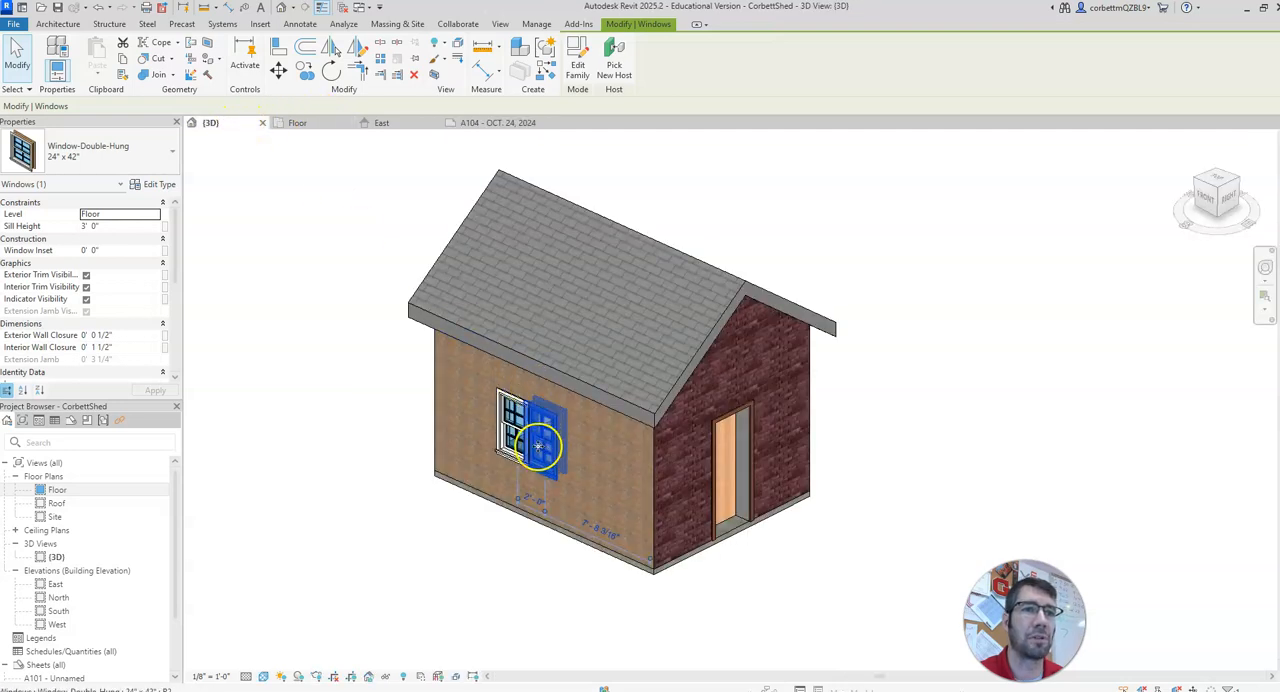
click(467, 122)
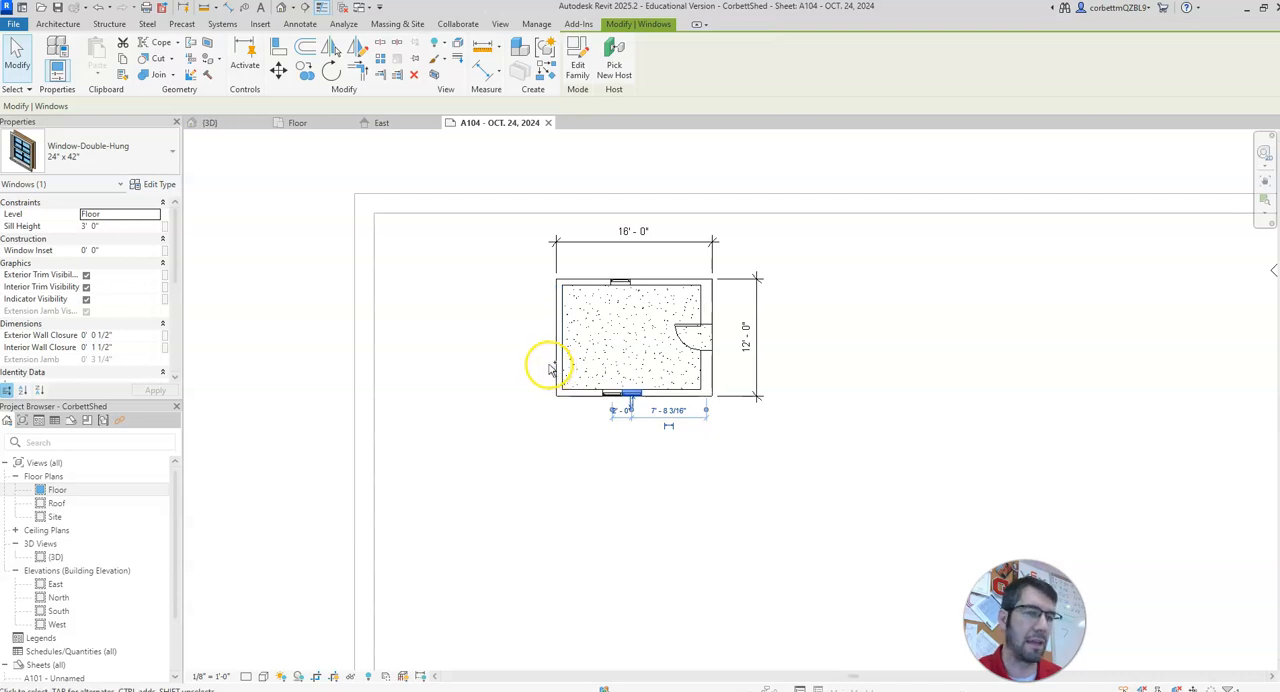
click(553, 365)
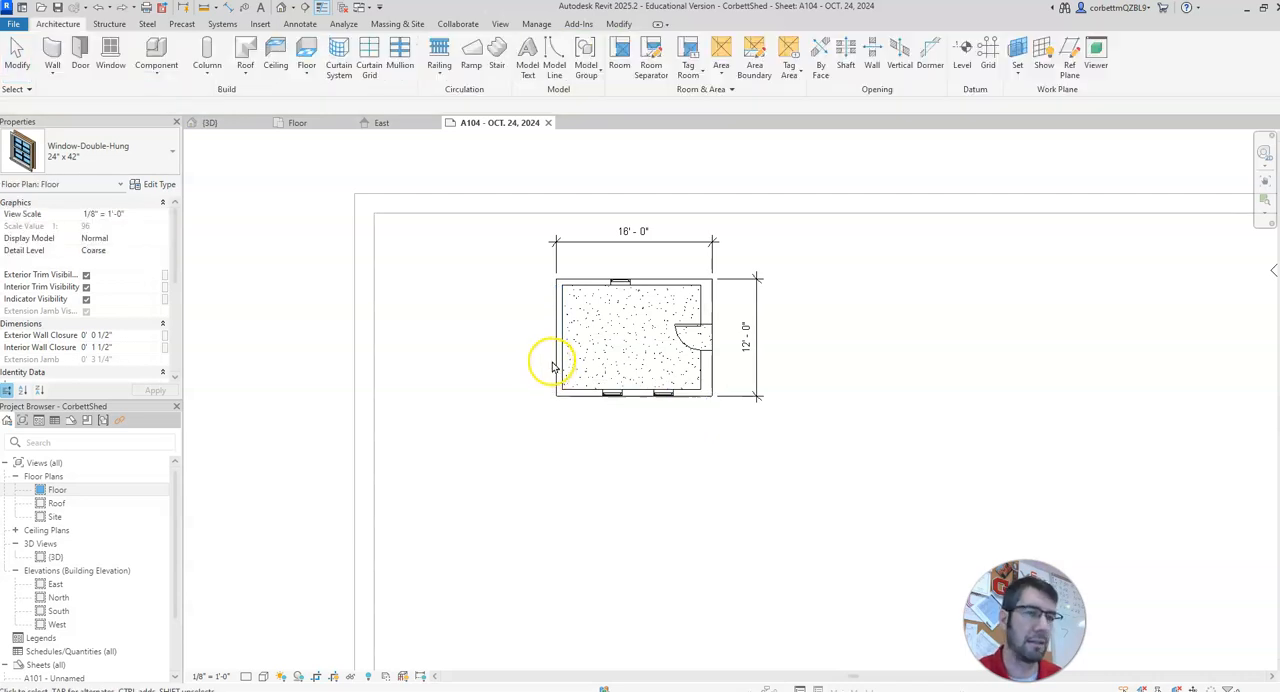
Step: Shrink the active floor plan's crop region on all four sides so it closely surrounds the dimensioned shed plan
scroll(588, 420, down, 5)
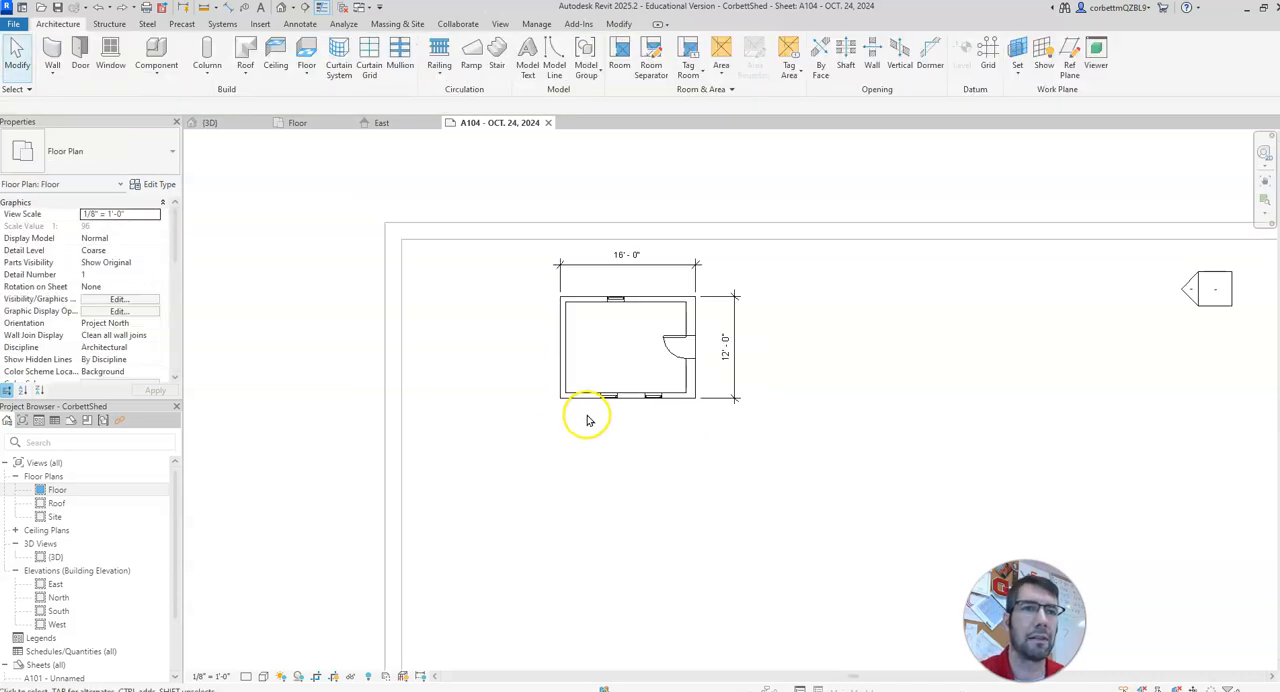
scroll(628, 390, down, 1)
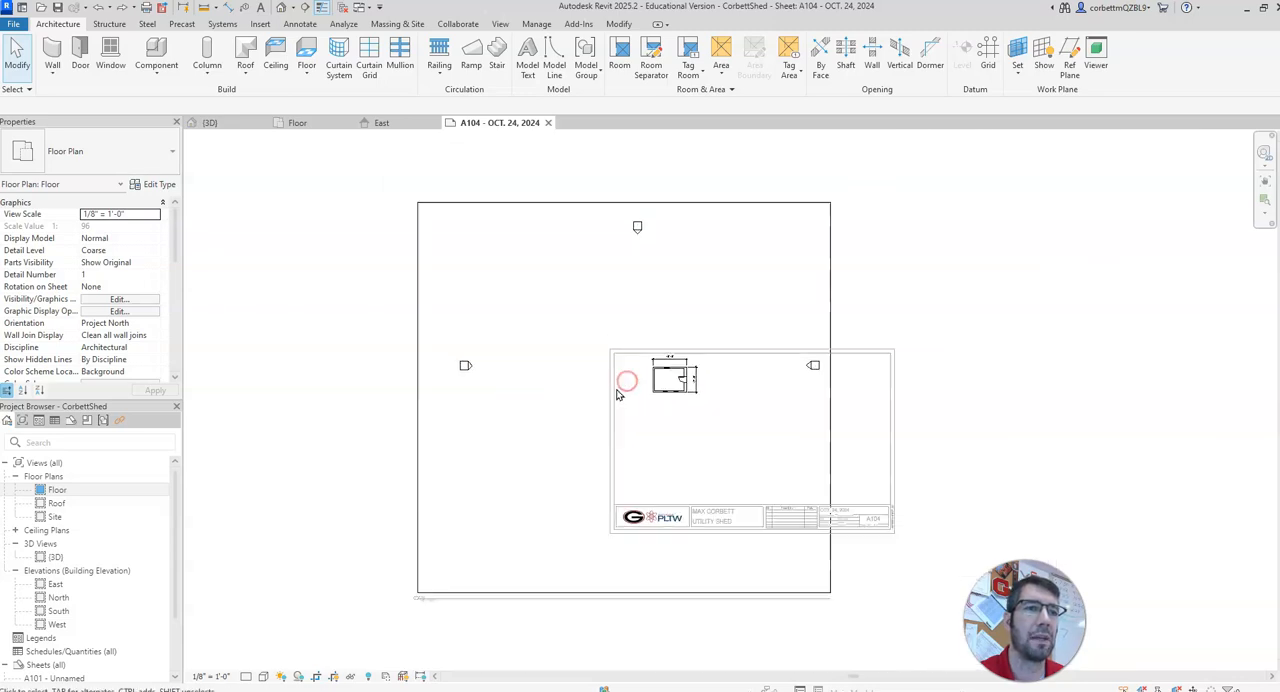
click(333, 677)
click(333, 677)
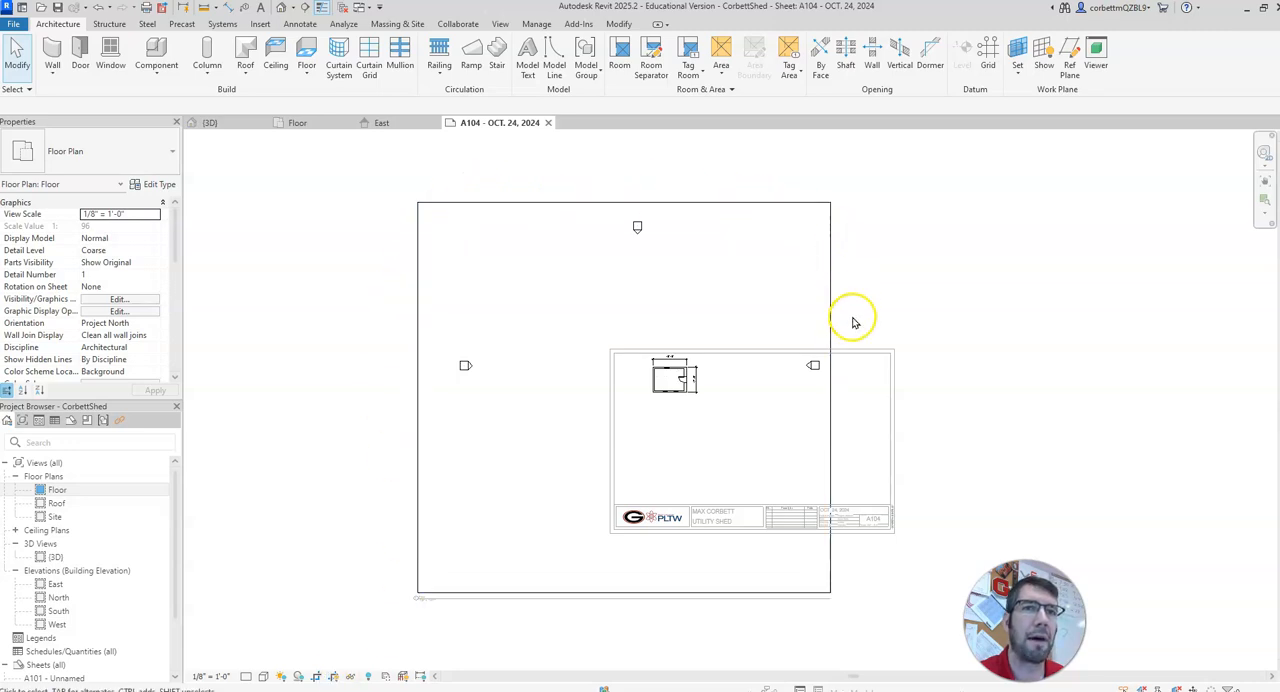
click(421, 504)
drag(416, 397, 645, 390)
drag(831, 396, 705, 397)
drag(673, 592, 671, 405)
drag(674, 203, 682, 346)
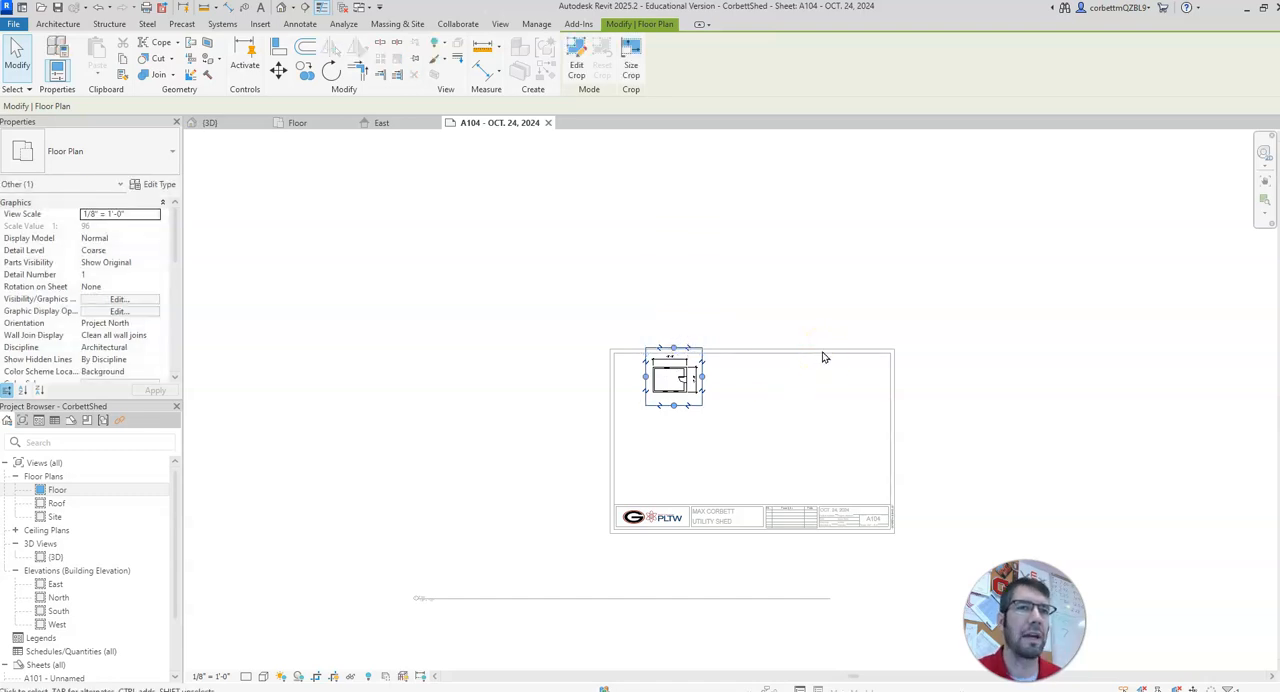
click(822, 319)
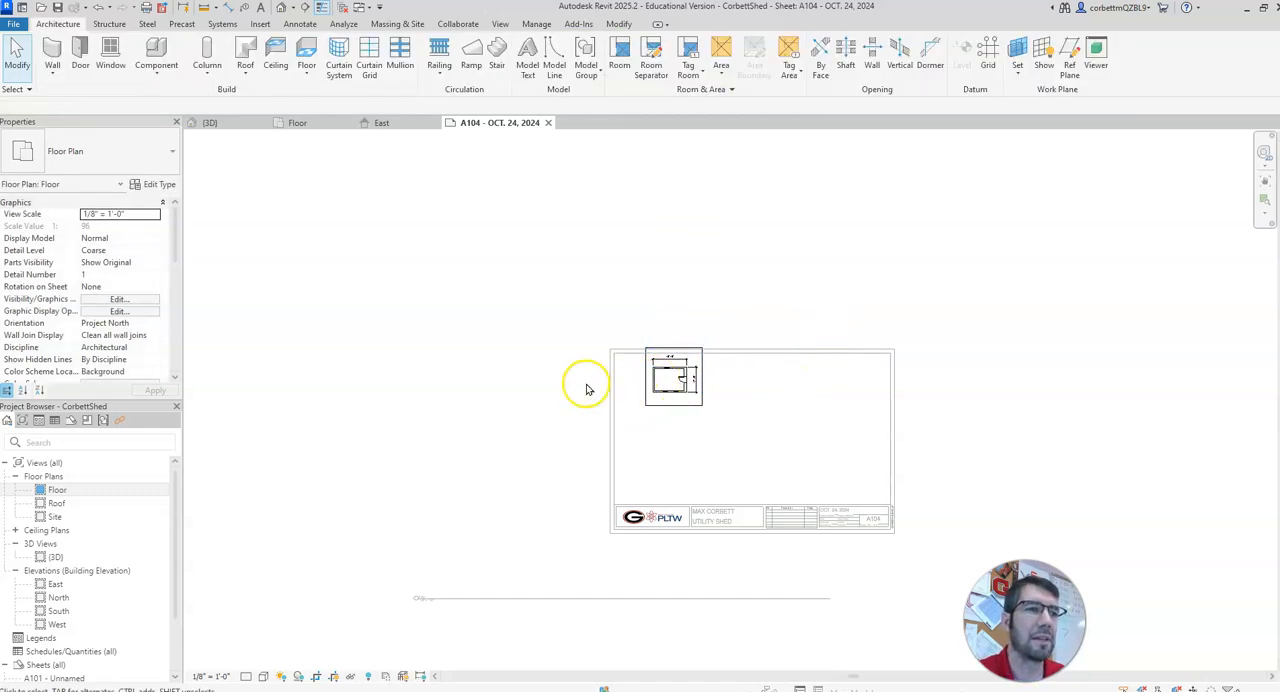
Step: Set the active floor plan's view scale to 1/4" = 1'-0" and hide its crop region
click(202, 677)
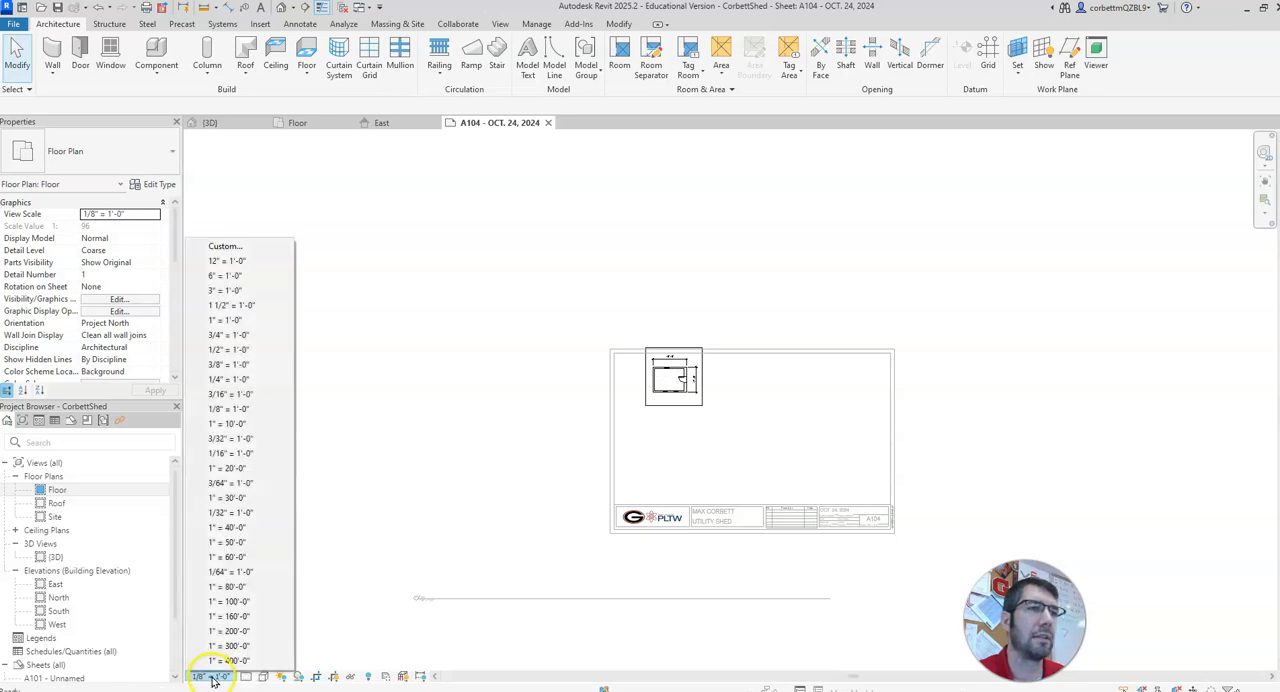
click(256, 381)
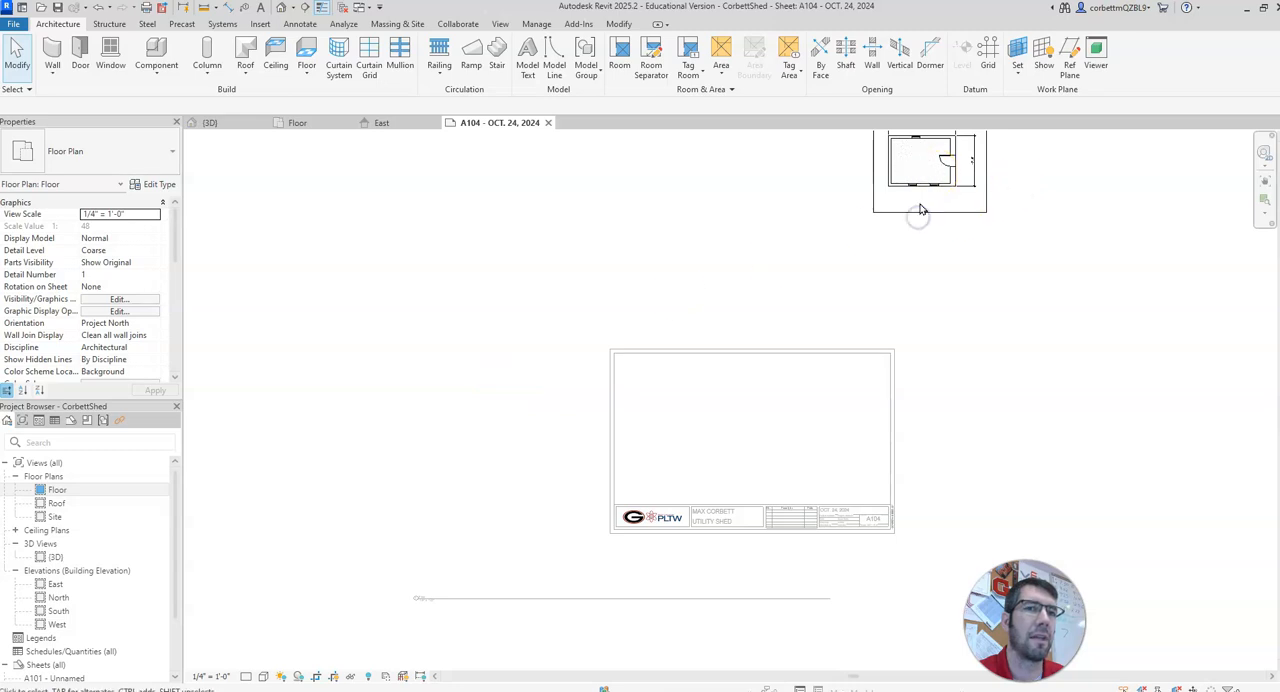
scroll(921, 209, up, 2)
middle_drag(921, 209, 820, 283)
right_click(820, 273)
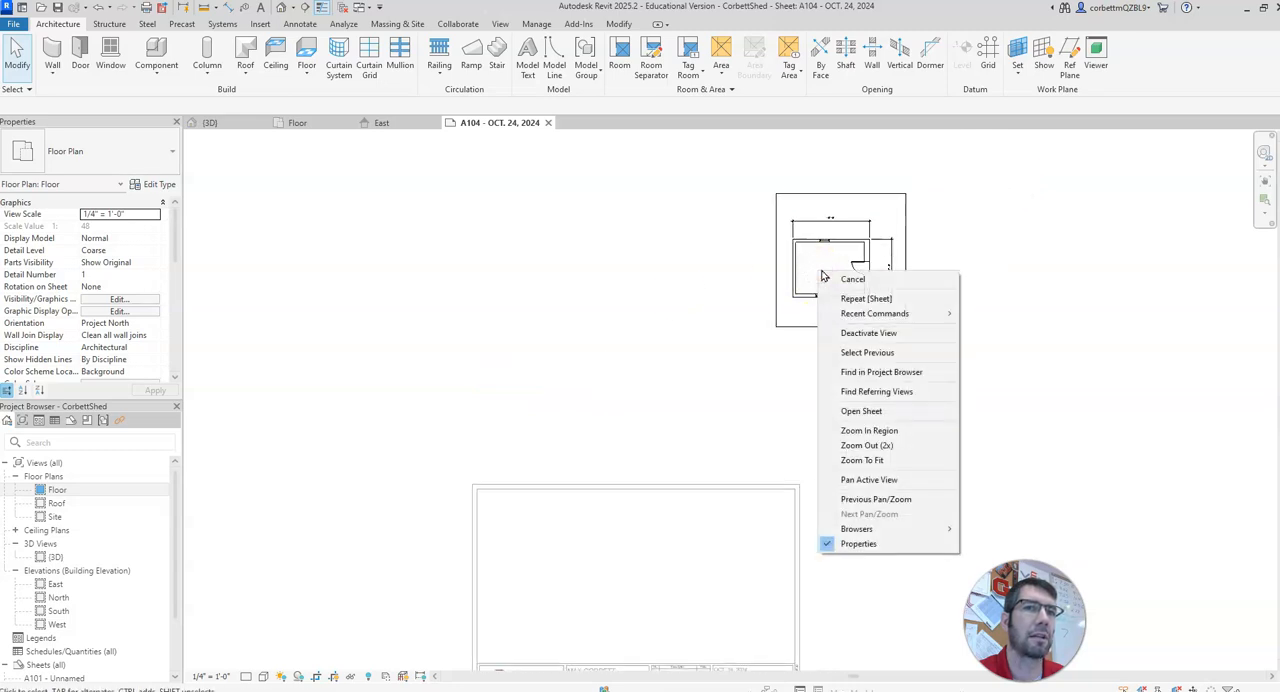
click(799, 277)
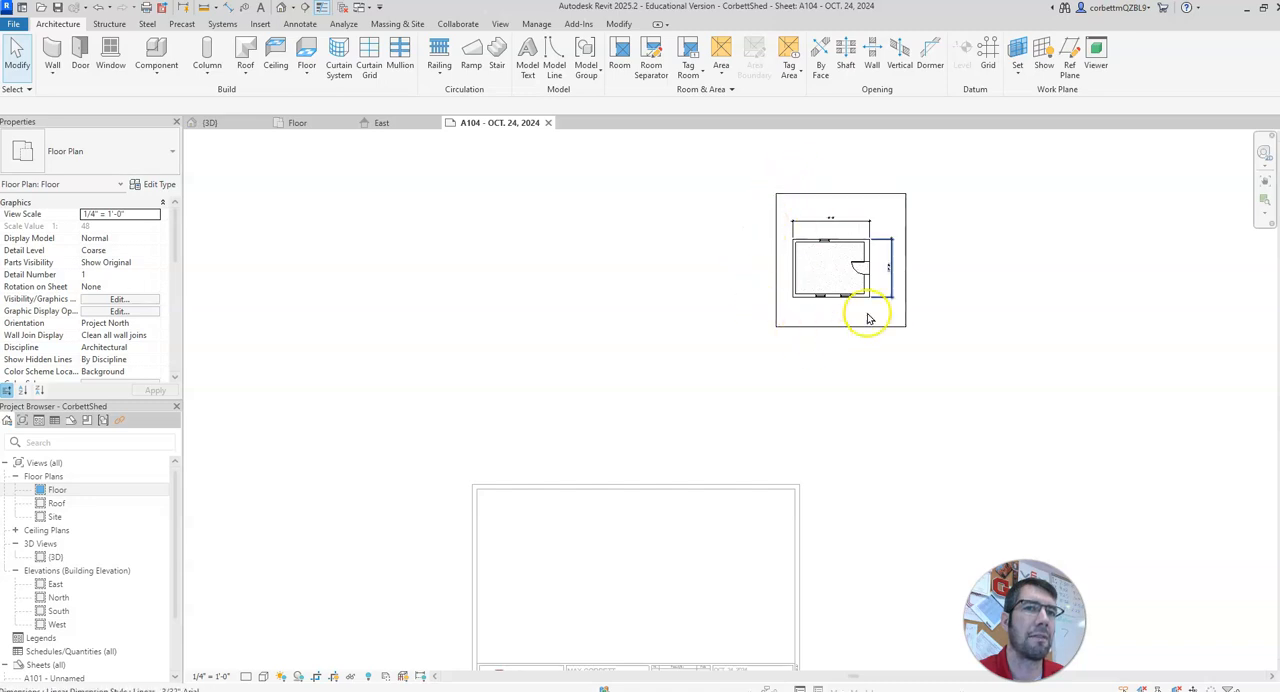
click(335, 677)
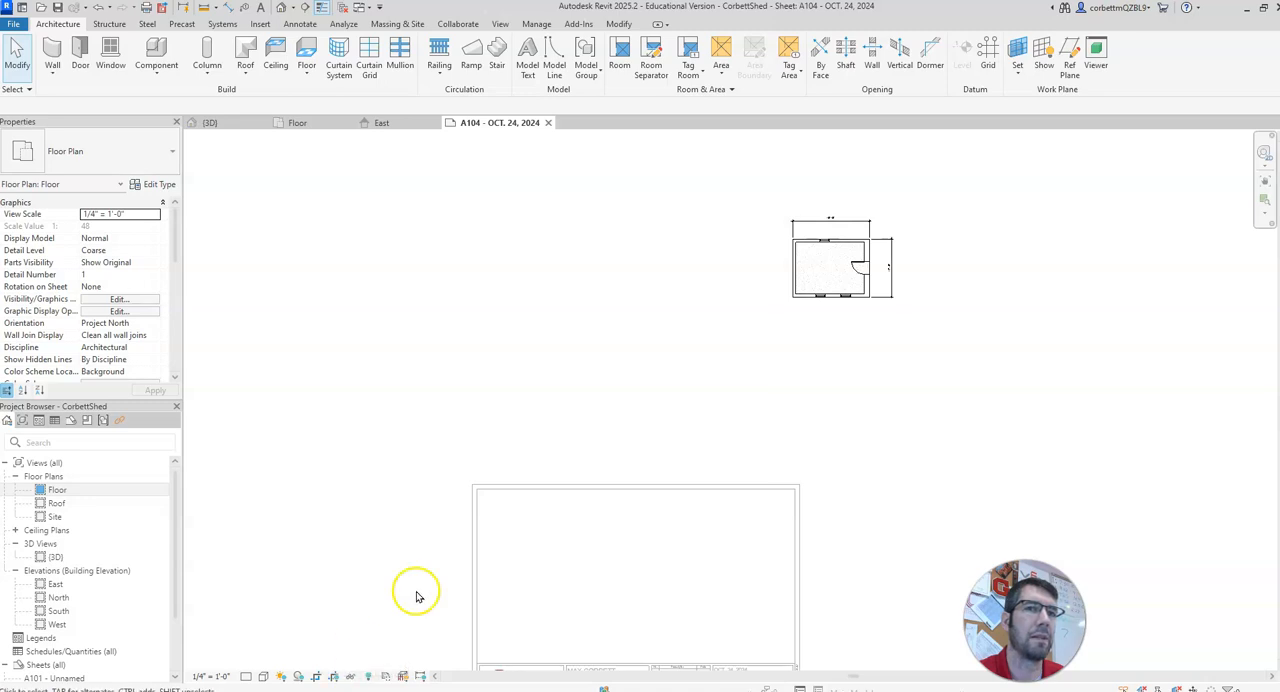
Step: Deactivate the floor plan view and move its viewport back onto the sheet, inside the upper-left part of the border
right_click(809, 280)
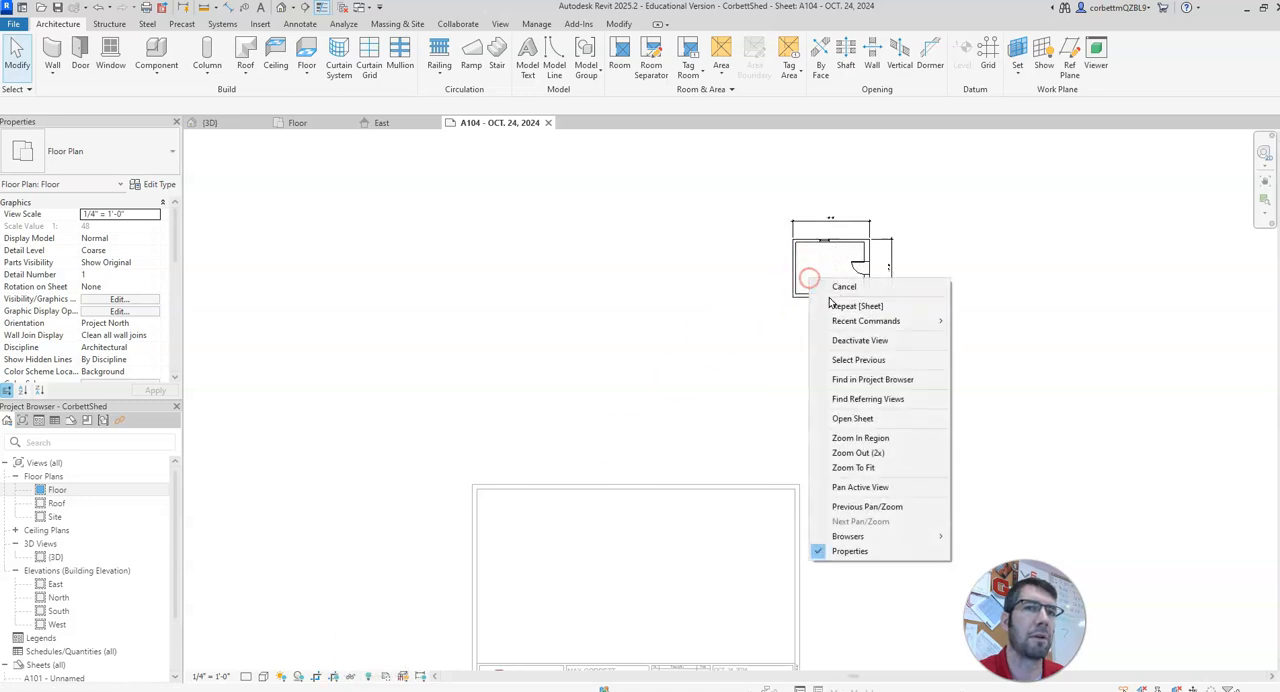
click(905, 341)
drag(851, 252, 560, 557)
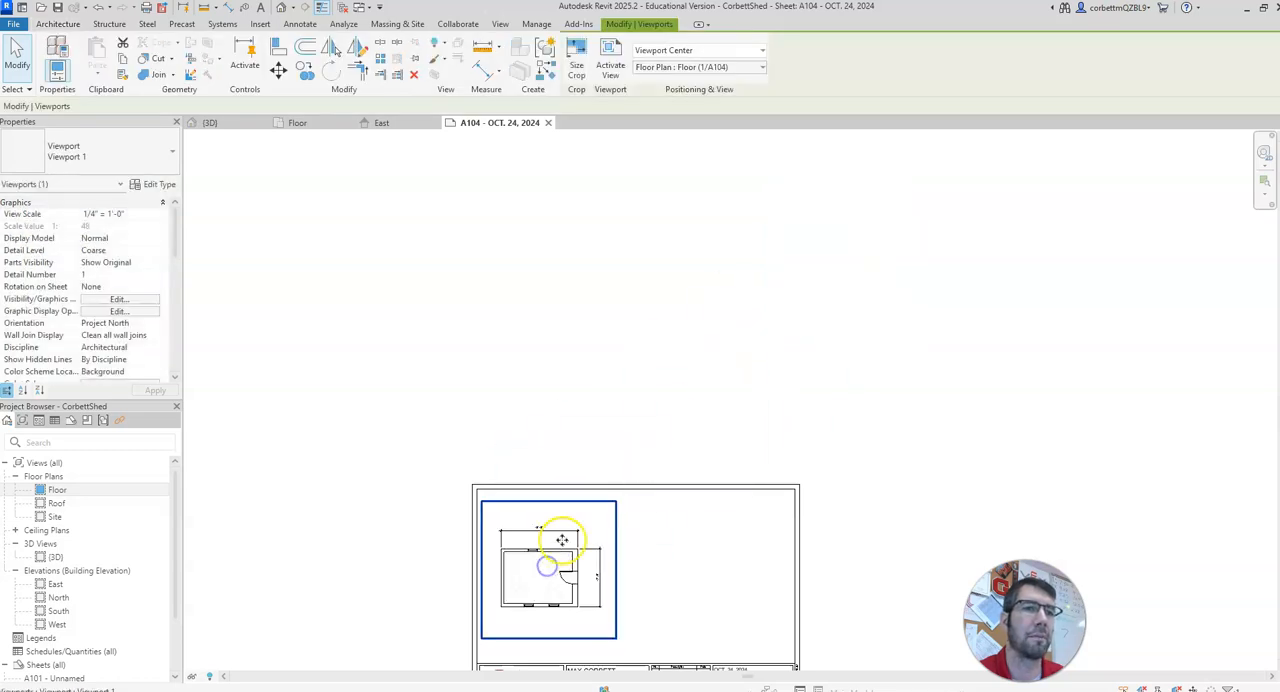
Step: Shorten the floor plan viewport's title line, located below the sheet, to a short underline beneath the view name
middle_drag(712, 401, 797, 248)
scroll(591, 523, down, 4)
middle_drag(583, 577, 591, 360)
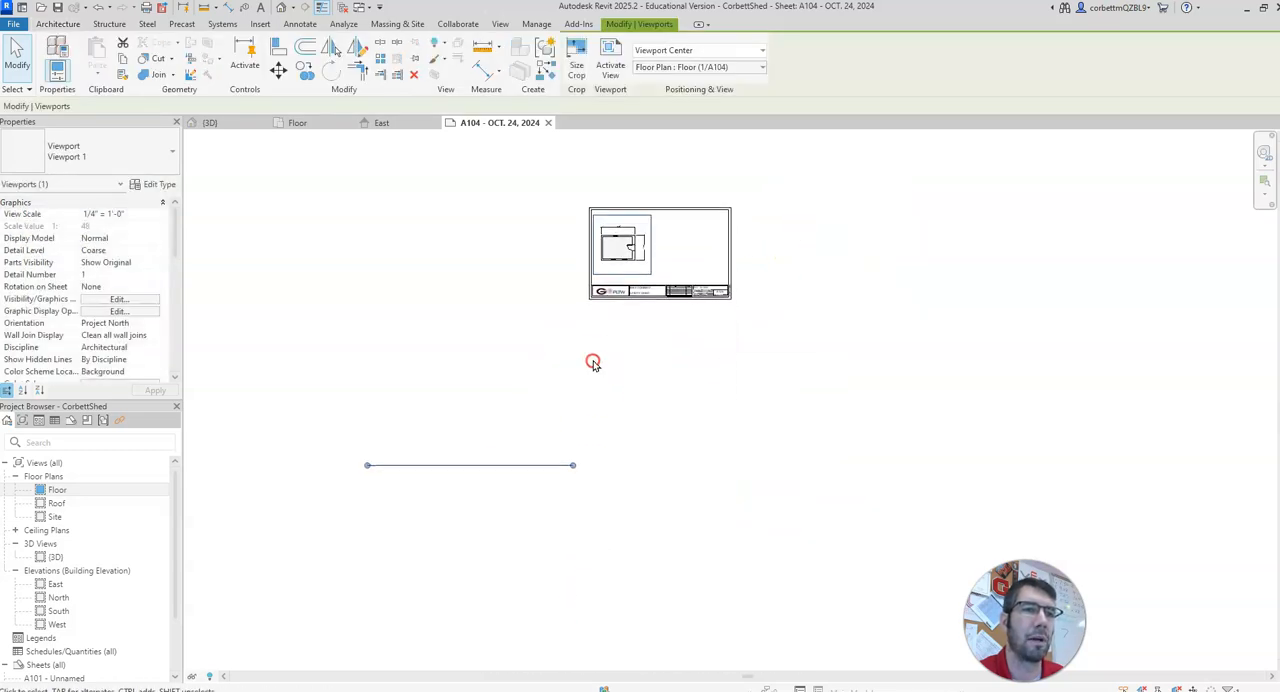
mouse_move(451, 465)
mouse_down()
mouse_move(580, 380)
mouse_move(474, 489)
mouse_move(469, 465)
mouse_up()
click(494, 460)
click(622, 245)
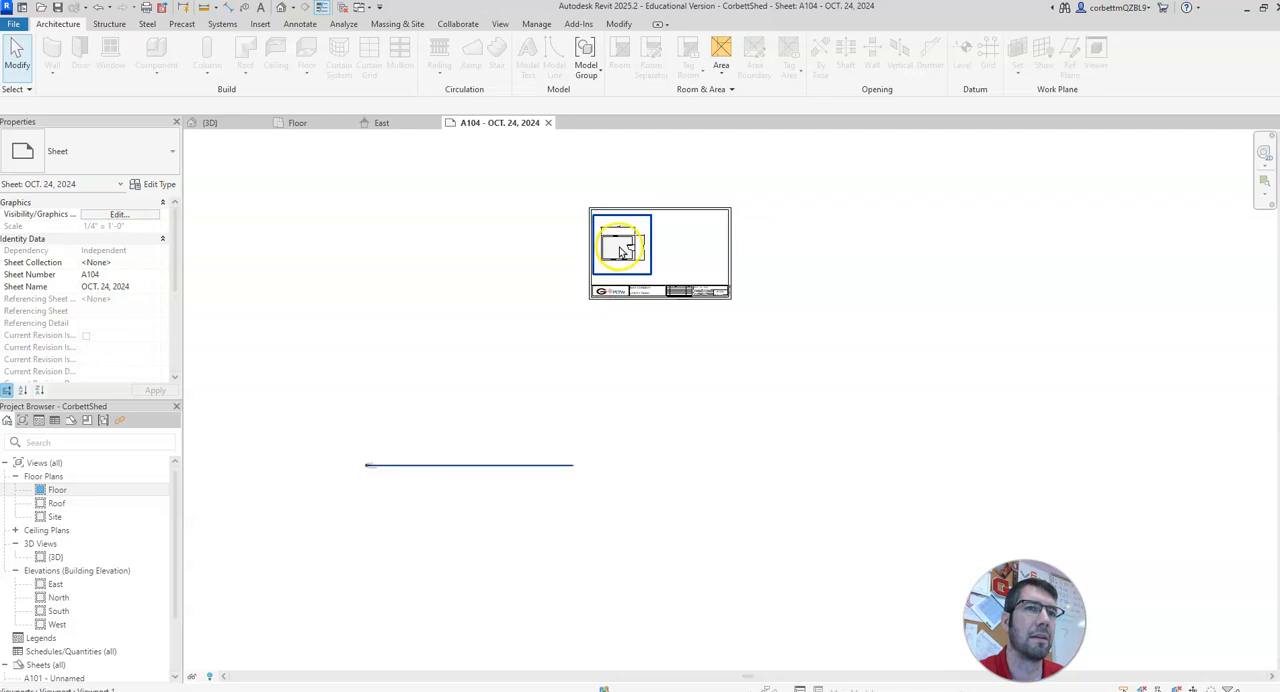
drag(571, 466, 538, 470)
drag(421, 470, 421, 470)
click(554, 466)
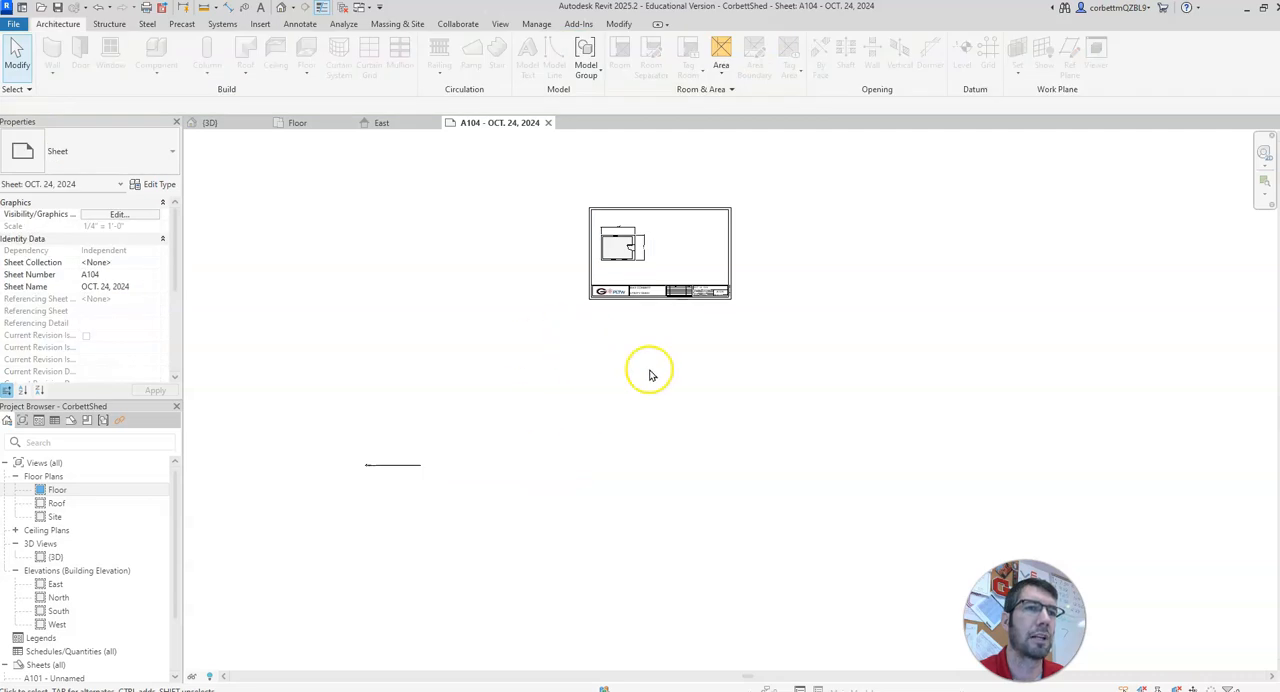
Step: Move the floor plan's title directly beneath the plan and shift the viewport up toward the sheet's upper border
drag(394, 464, 628, 268)
click(683, 398)
scroll(683, 398, up, 3)
middle_drag(641, 306, 669, 535)
scroll(630, 443, up, 5)
middle_drag(624, 372, 701, 643)
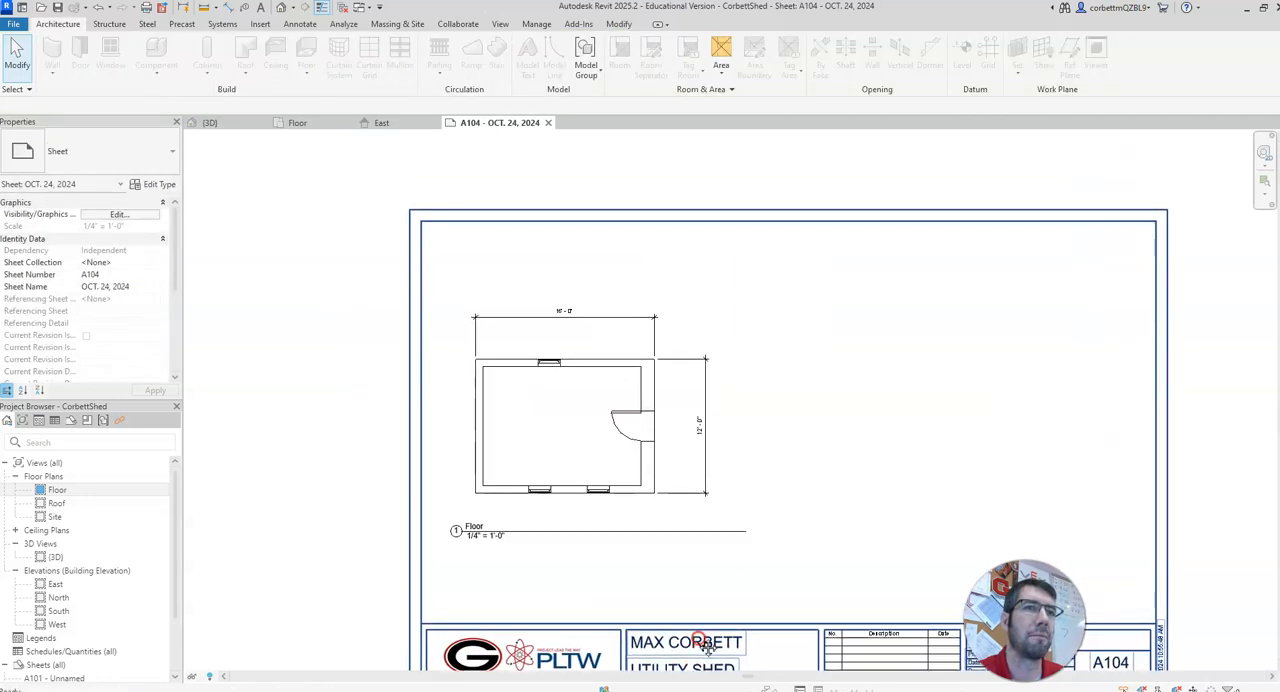
drag(591, 437, 597, 351)
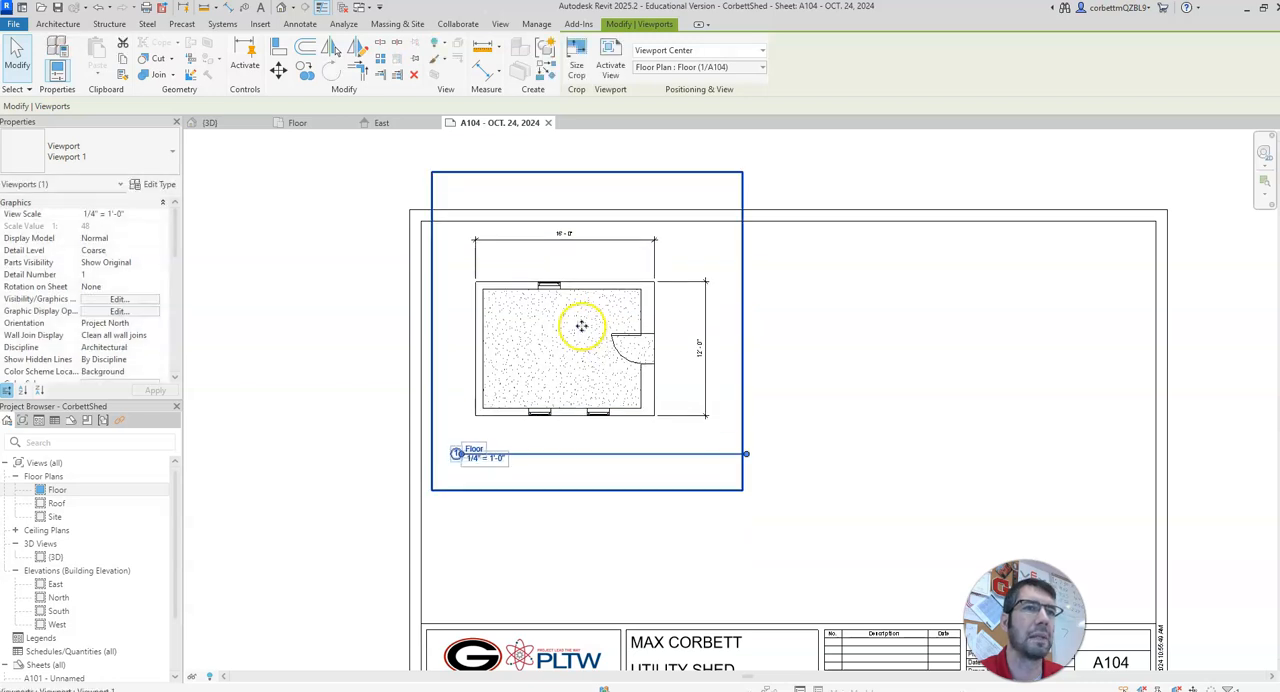
click(363, 302)
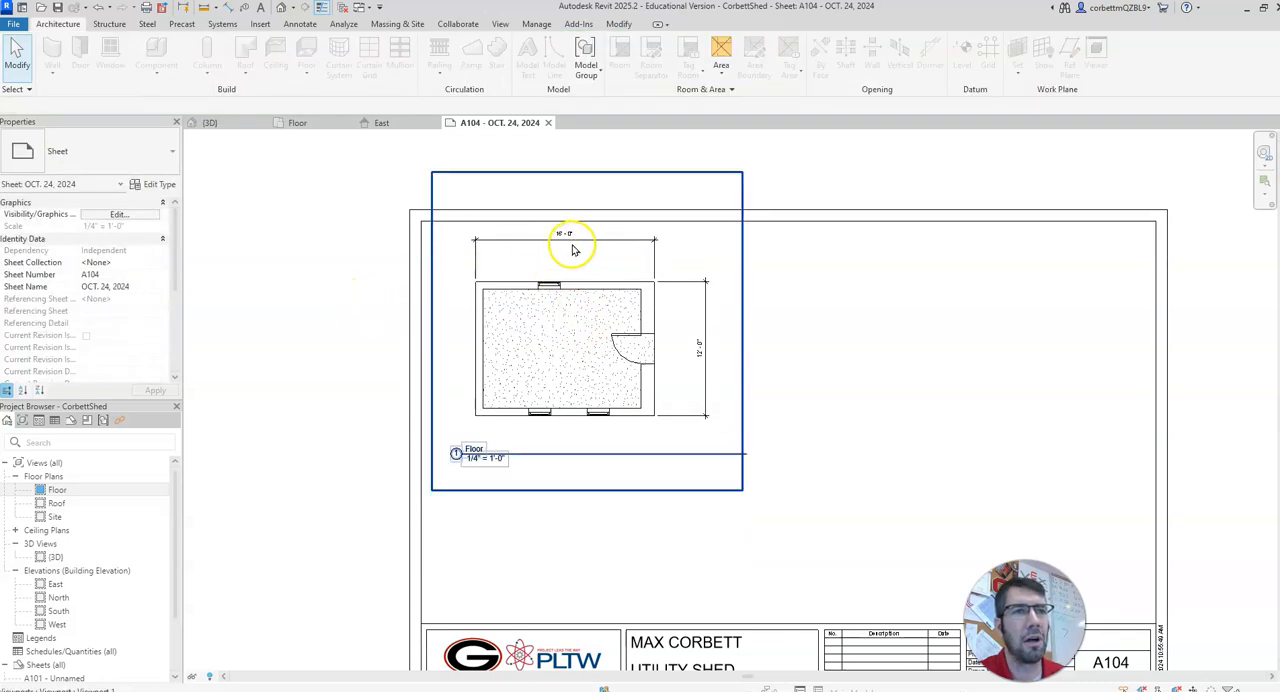
Step: In the Floor plan view, move the 16'-0" and 12'-0" dimensions closer to the shed's walls
click(320, 124)
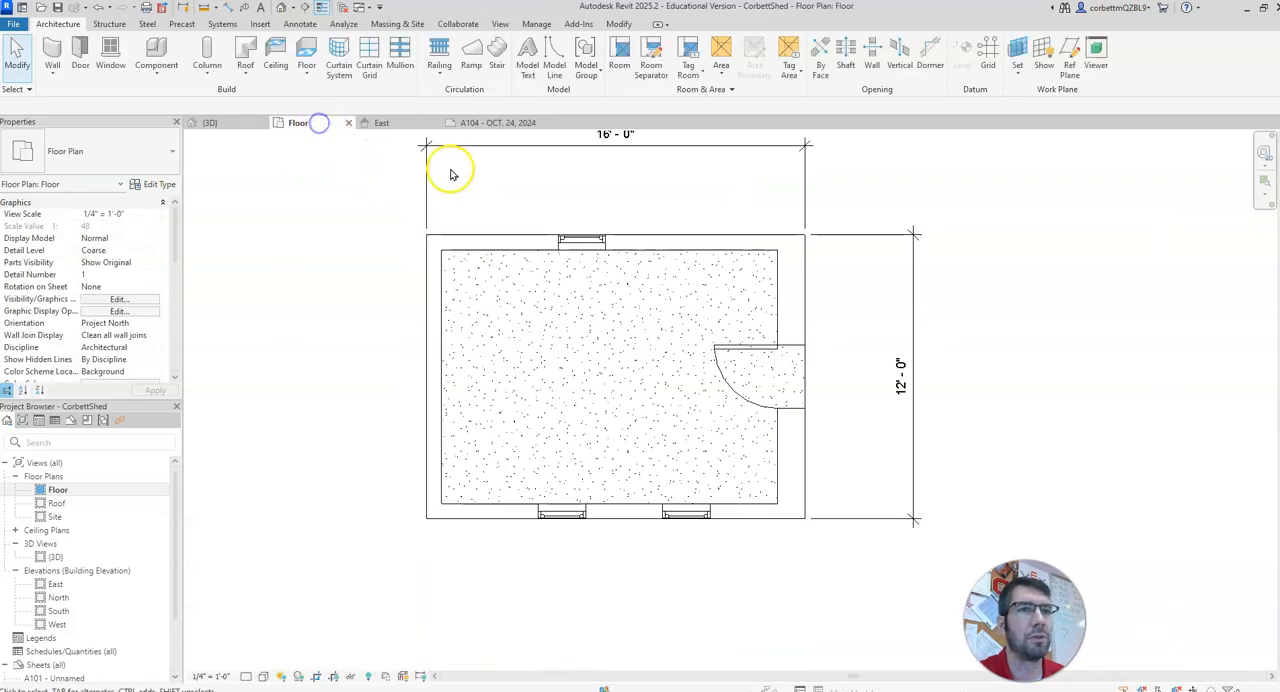
click(538, 168)
drag(540, 172, 542, 197)
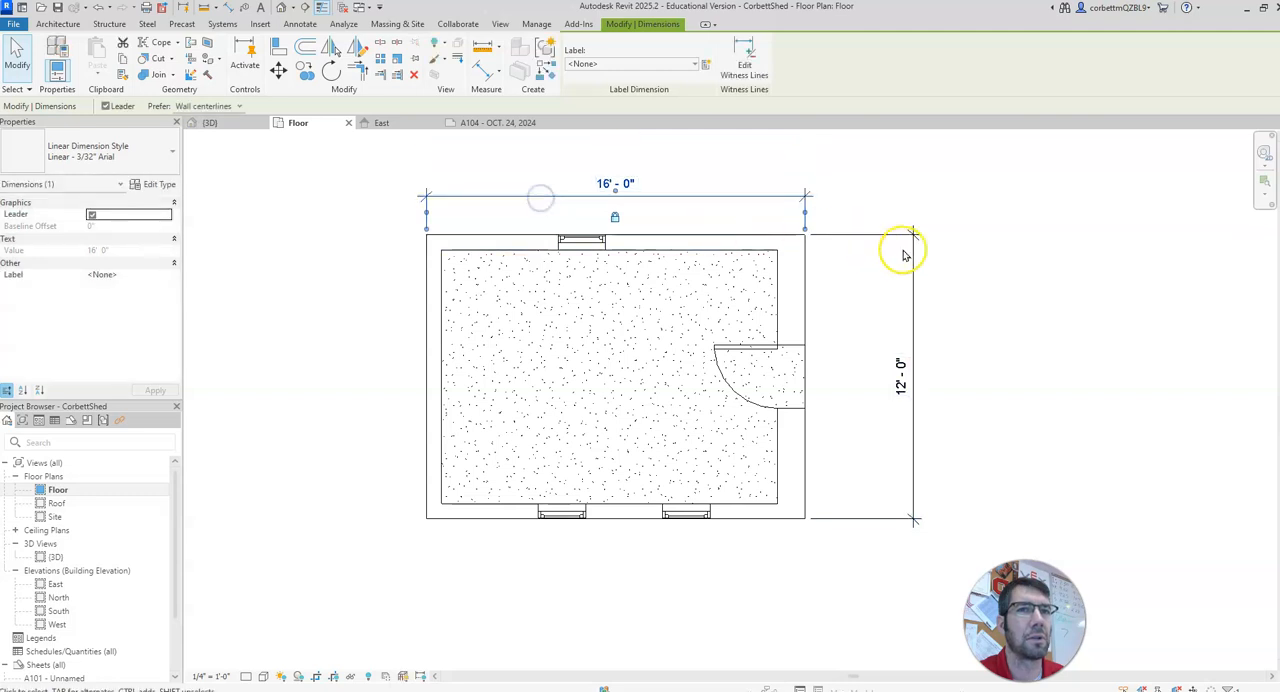
ctrl+drag(914, 268, 847, 269)
click(957, 281)
Step: Return to sheet A104 and move the floor plan viewport closer to the upper-left corner of the border
click(470, 124)
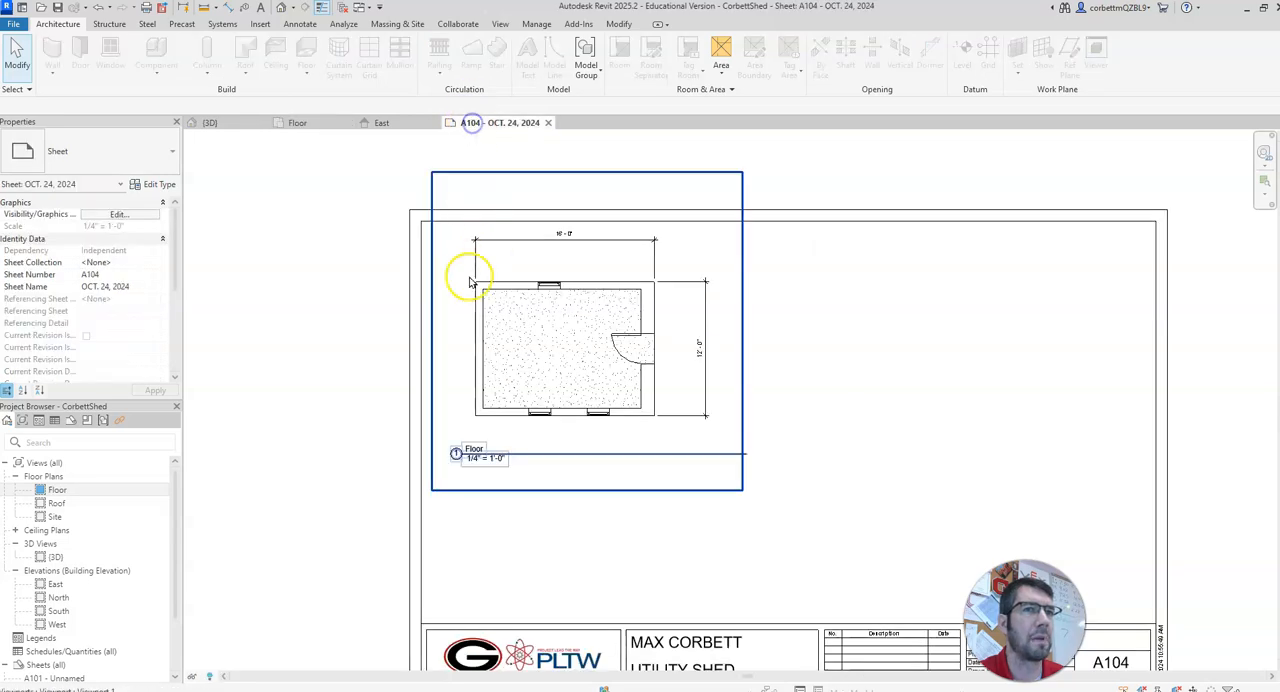
scroll(502, 327, down, 1)
drag(502, 322, 477, 309)
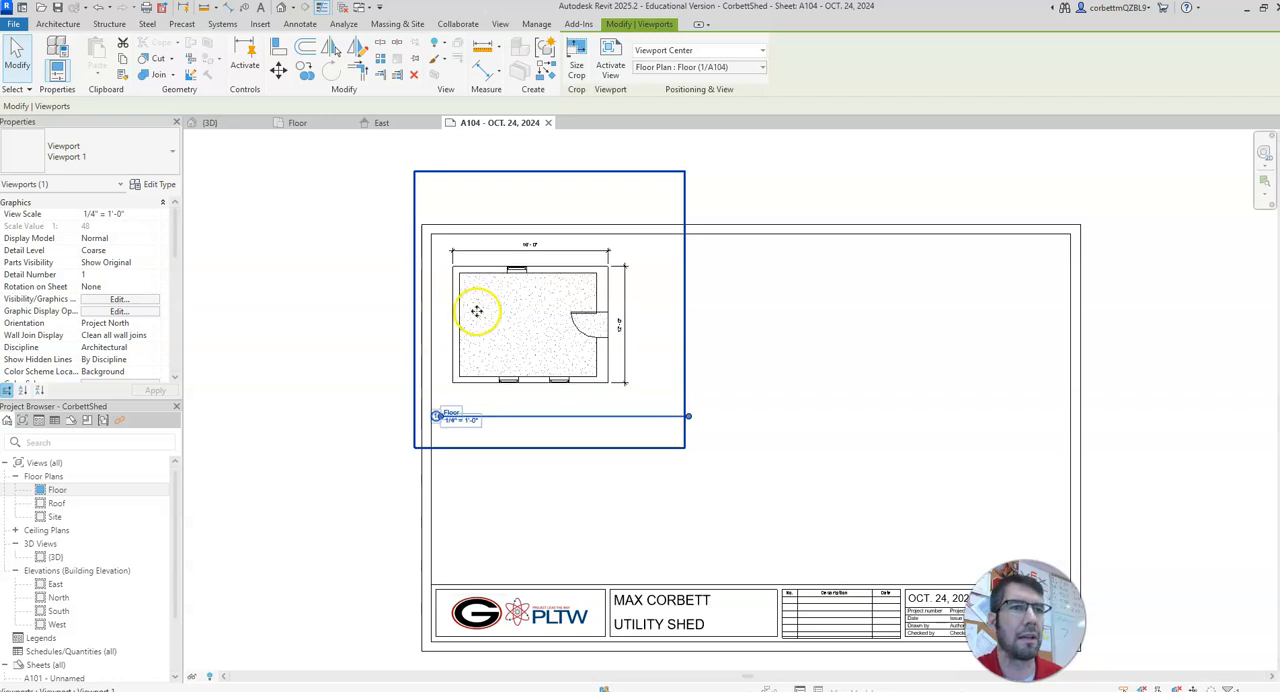
click(350, 391)
Step: Move the floor plan's title closer beneath the plan and shorten its line to end at the shed's right wall
drag(488, 412, 504, 401)
click(366, 380)
click(491, 343)
drag(704, 402, 643, 405)
click(338, 368)
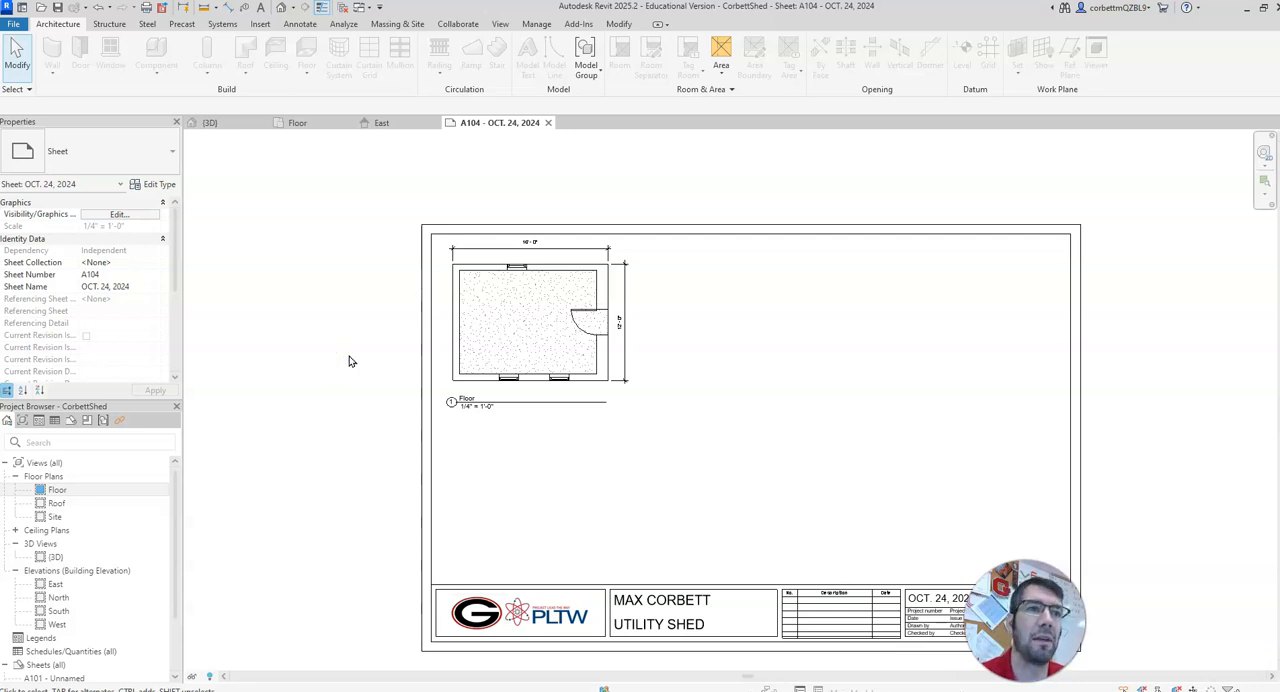
click(321, 349)
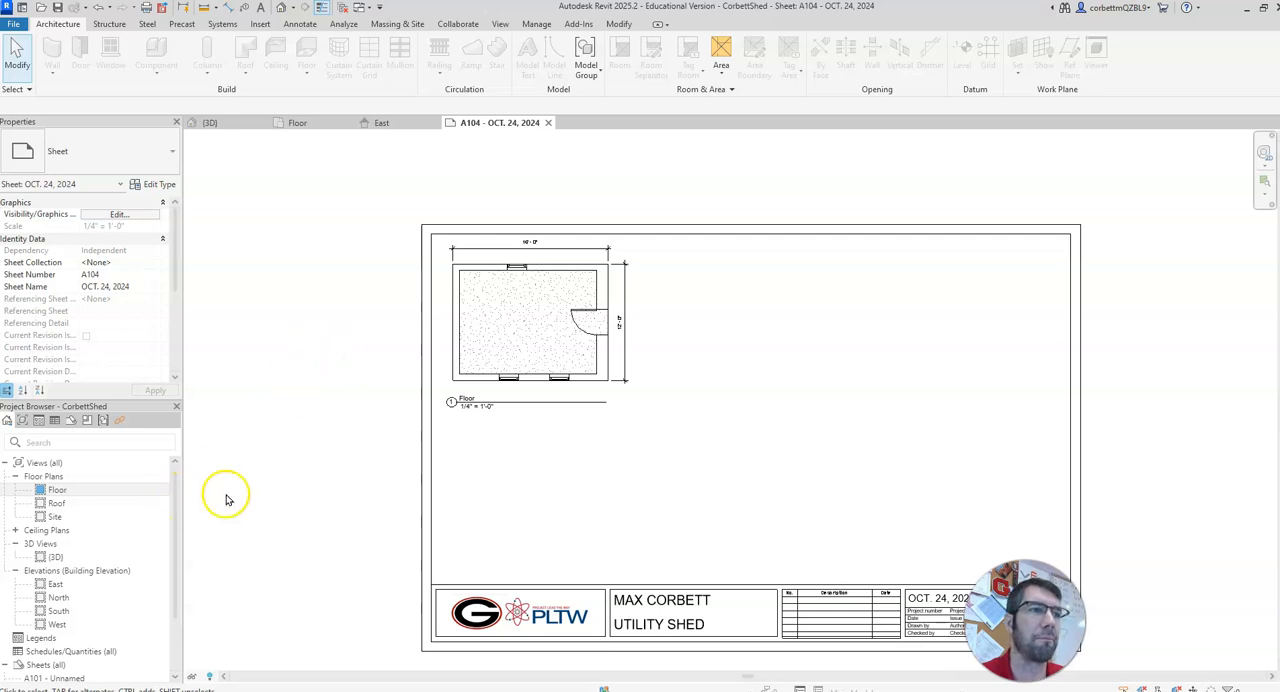
Step: Place the East elevation on sheet A104 in the space below the floor plan
drag(174, 508, 170, 560)
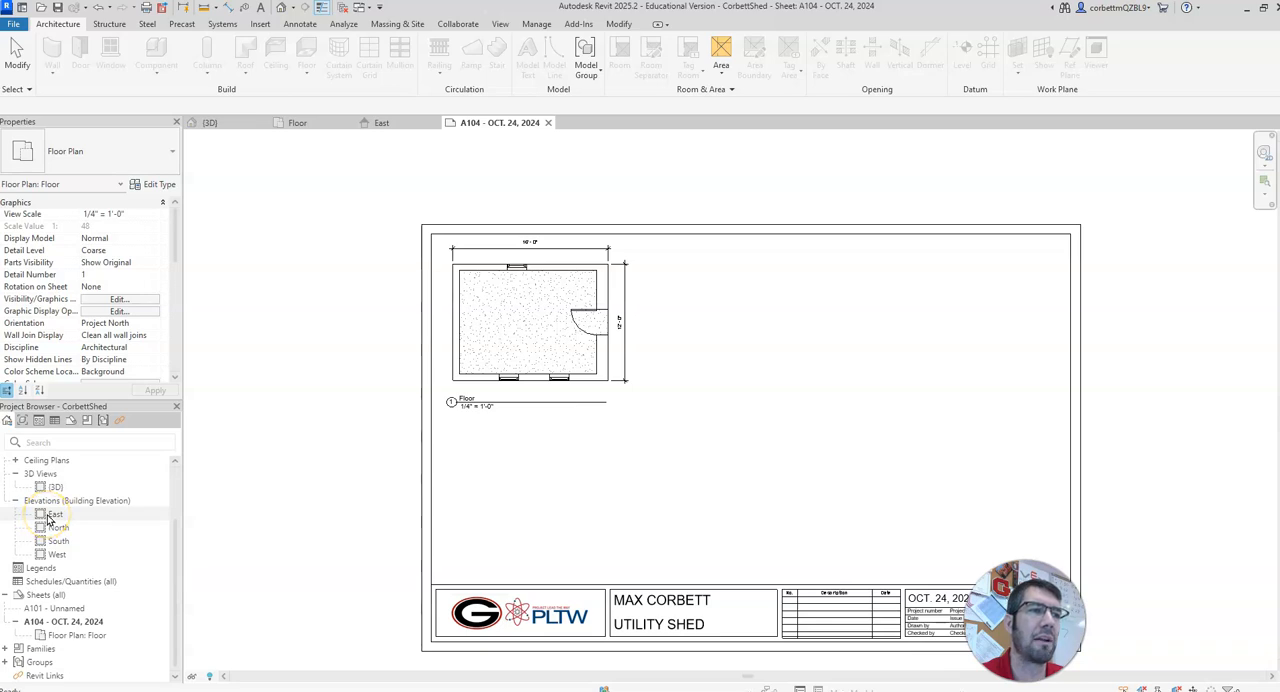
drag(47, 517, 578, 506)
click(578, 506)
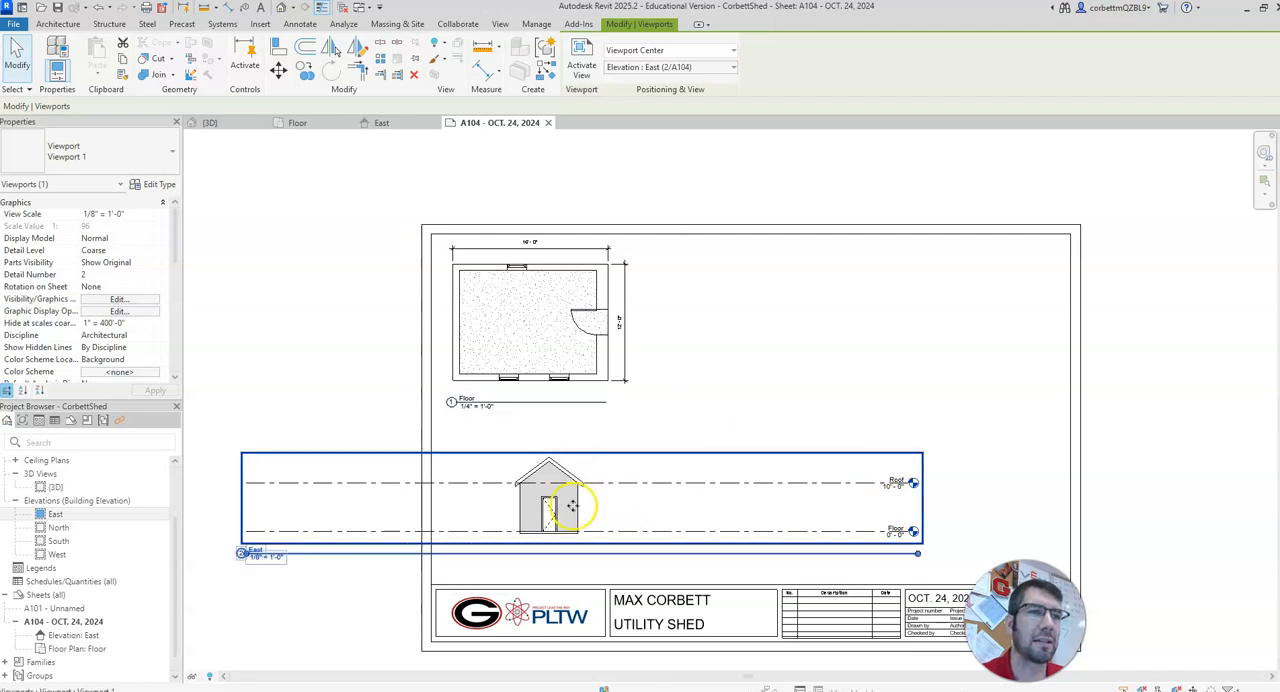
Step: Activate the East elevation view on the sheet and show its crop region
scroll(572, 506, down, 2)
middle_drag(565, 508, 624, 440)
right_click(604, 428)
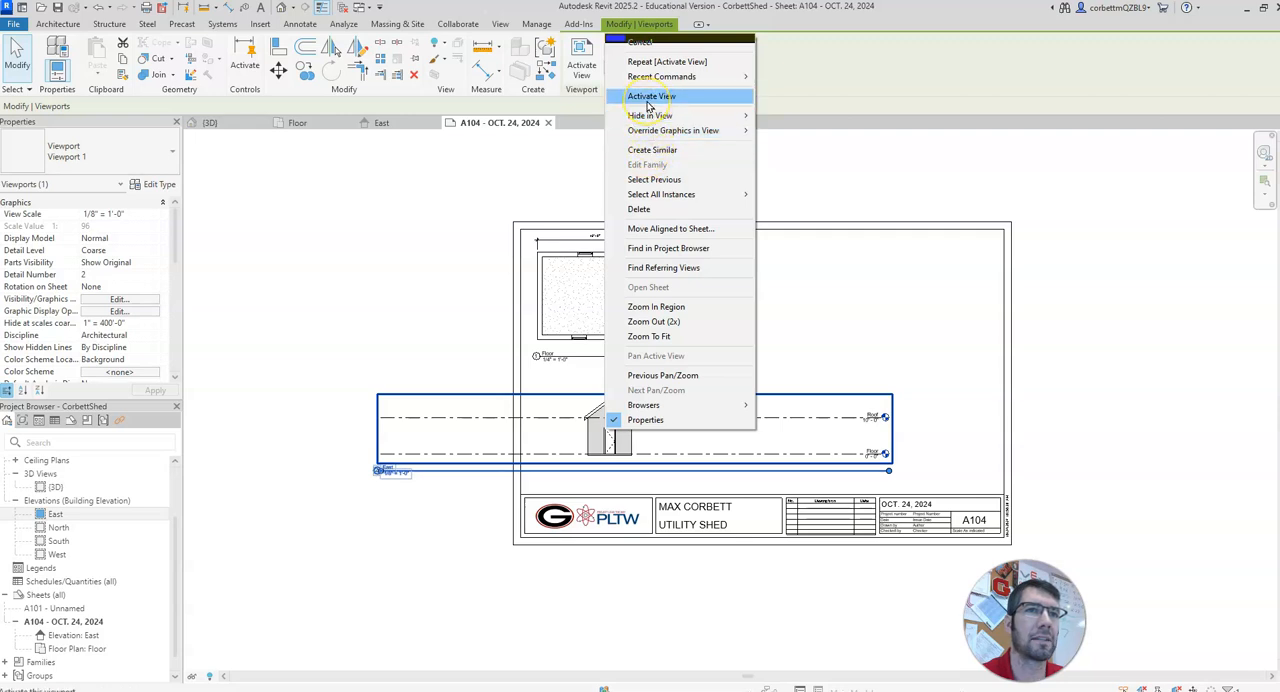
click(649, 97)
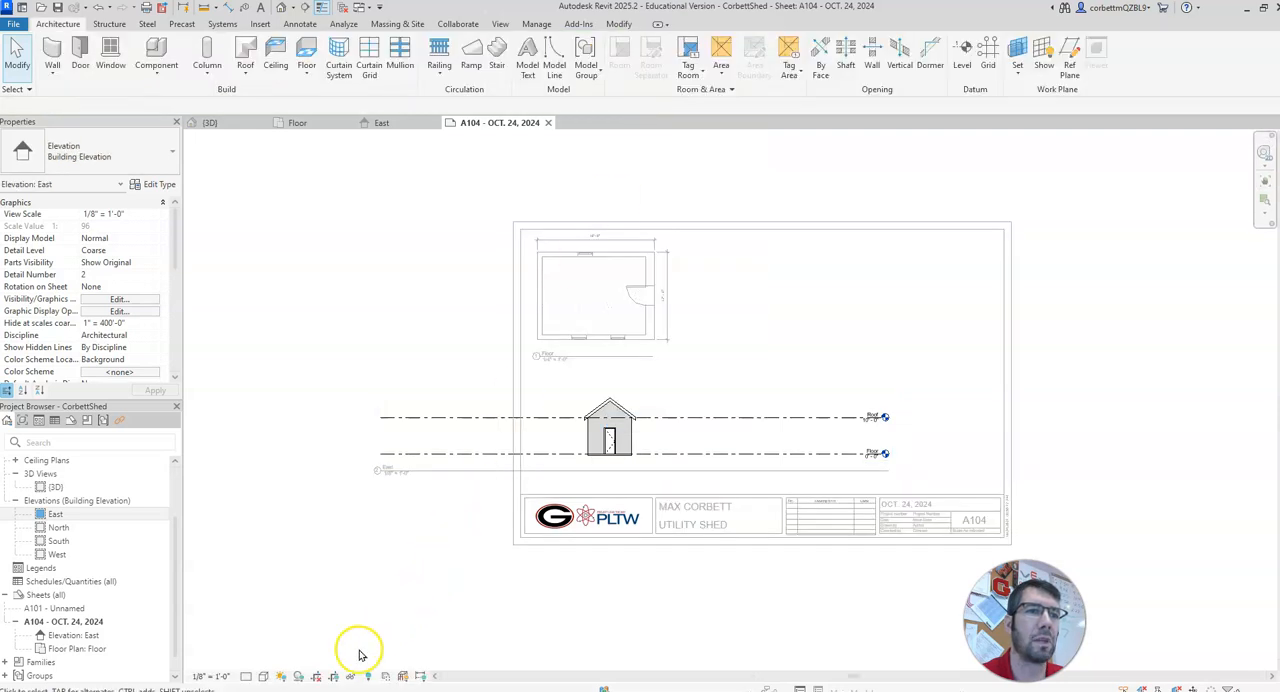
click(334, 677)
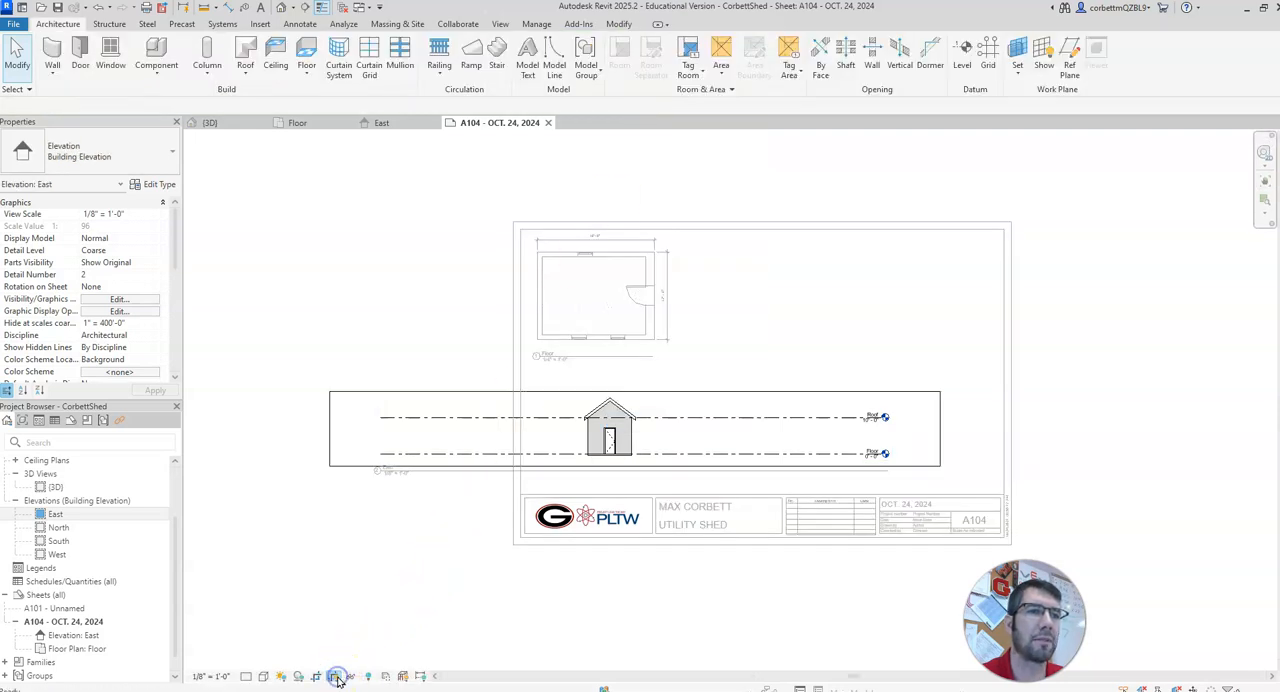
Step: Pull in the left and right sides of the East elevation's crop region to closely surround the shed
click(329, 440)
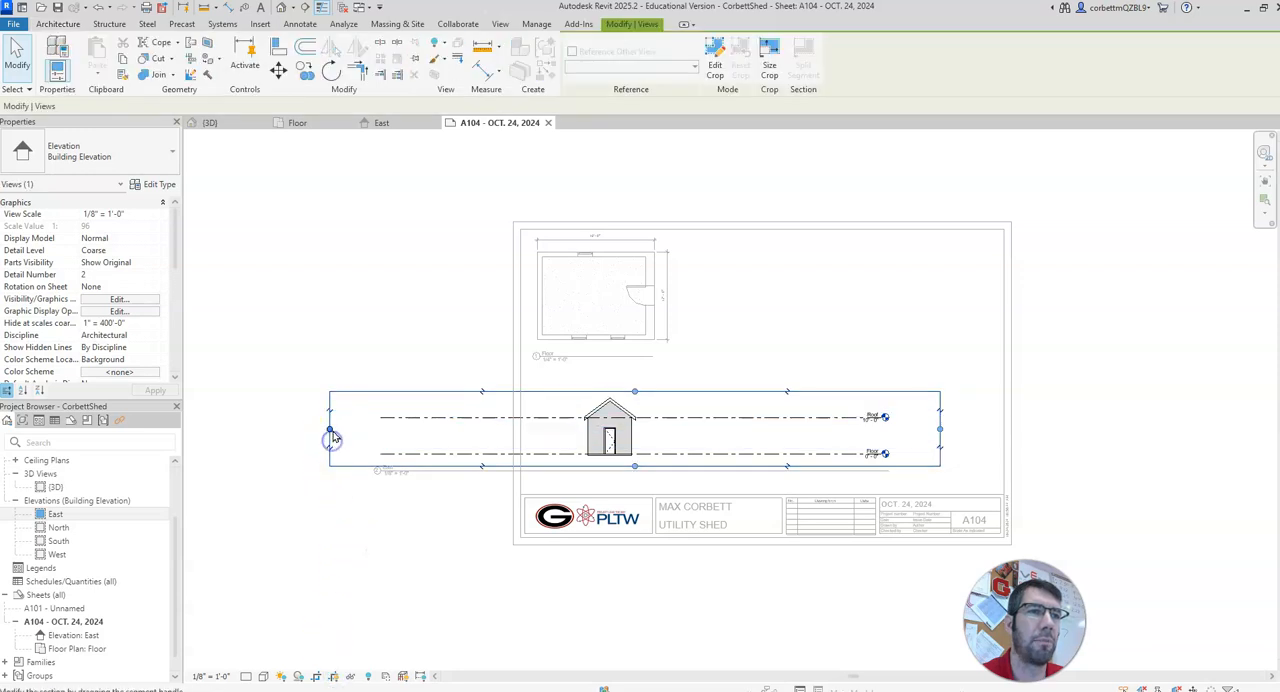
drag(453, 434, 580, 433)
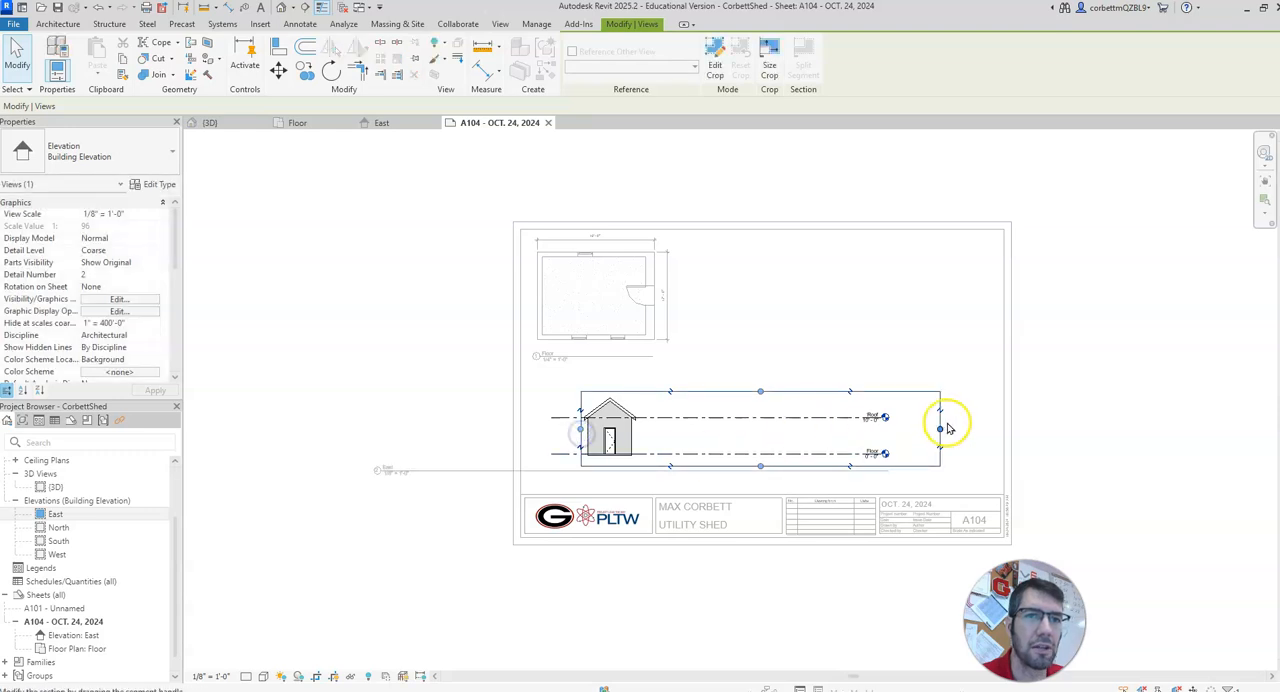
drag(941, 430, 940, 428)
drag(680, 428, 641, 428)
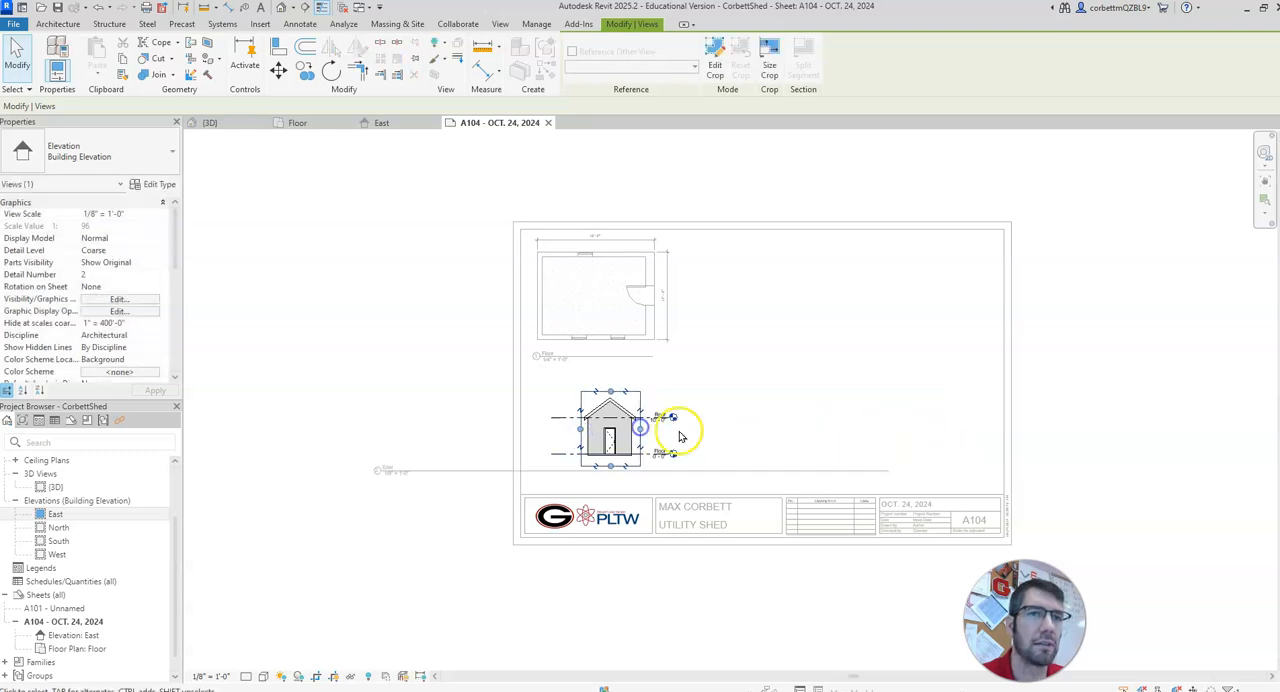
Step: Hide the East elevation's crop region and deactivate the view
click(737, 422)
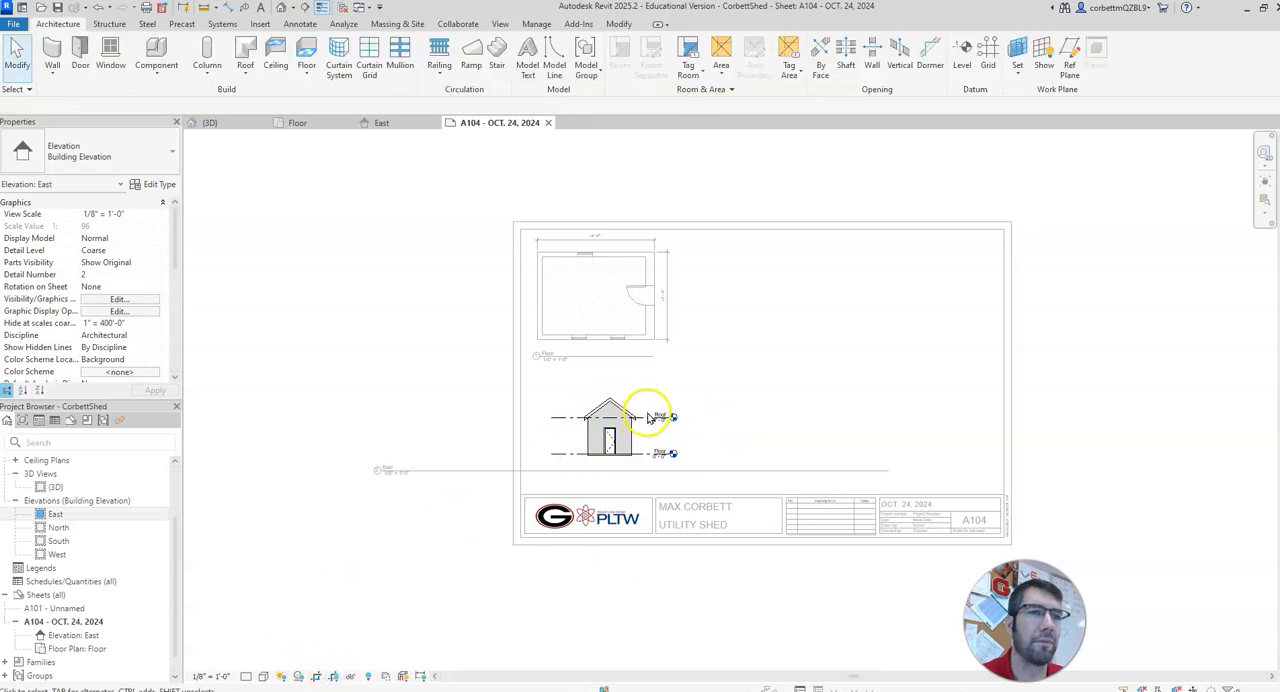
click(624, 434)
right_click(627, 438)
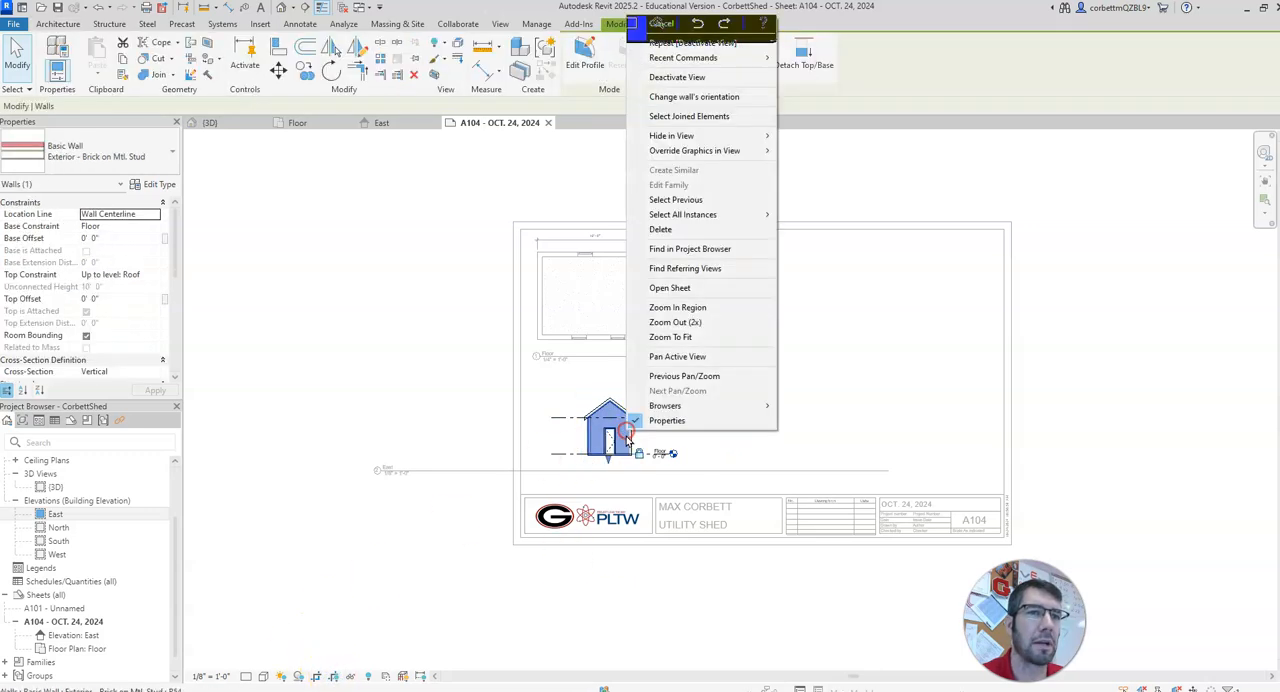
click(676, 78)
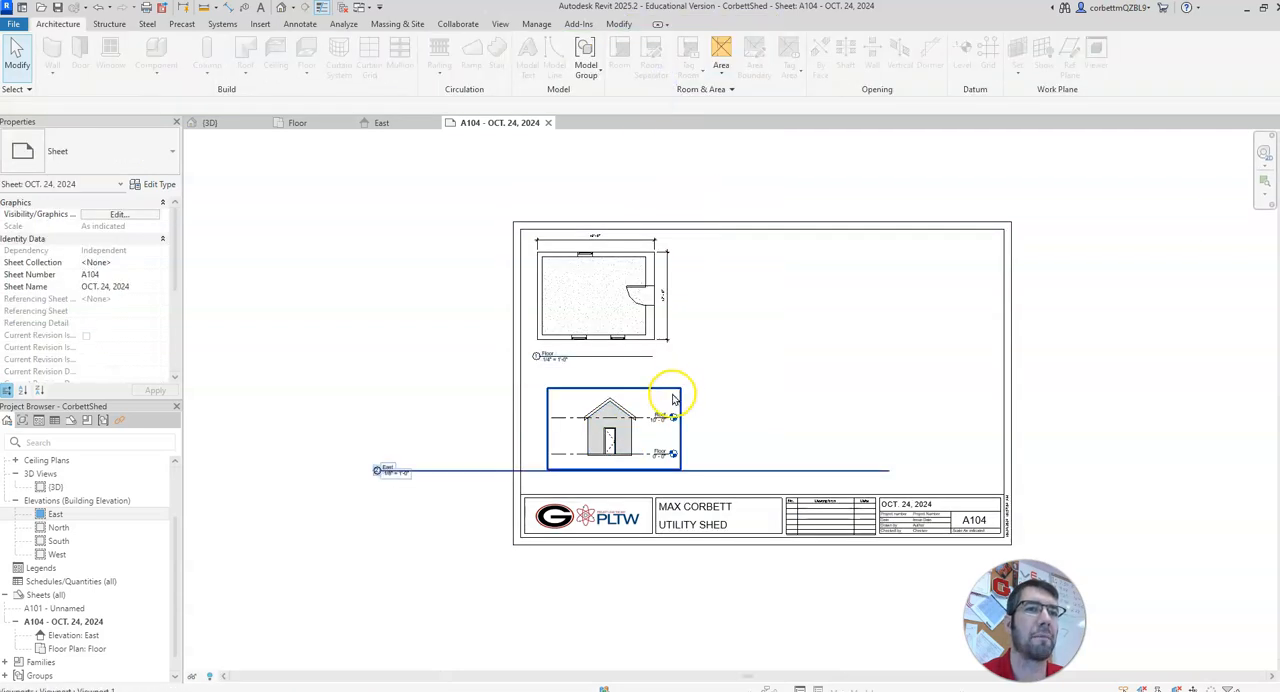
Step: Move the East elevation viewport left to sit beneath the floor plan, just inside the sheet's left border
click(605, 428)
drag(593, 428, 569, 428)
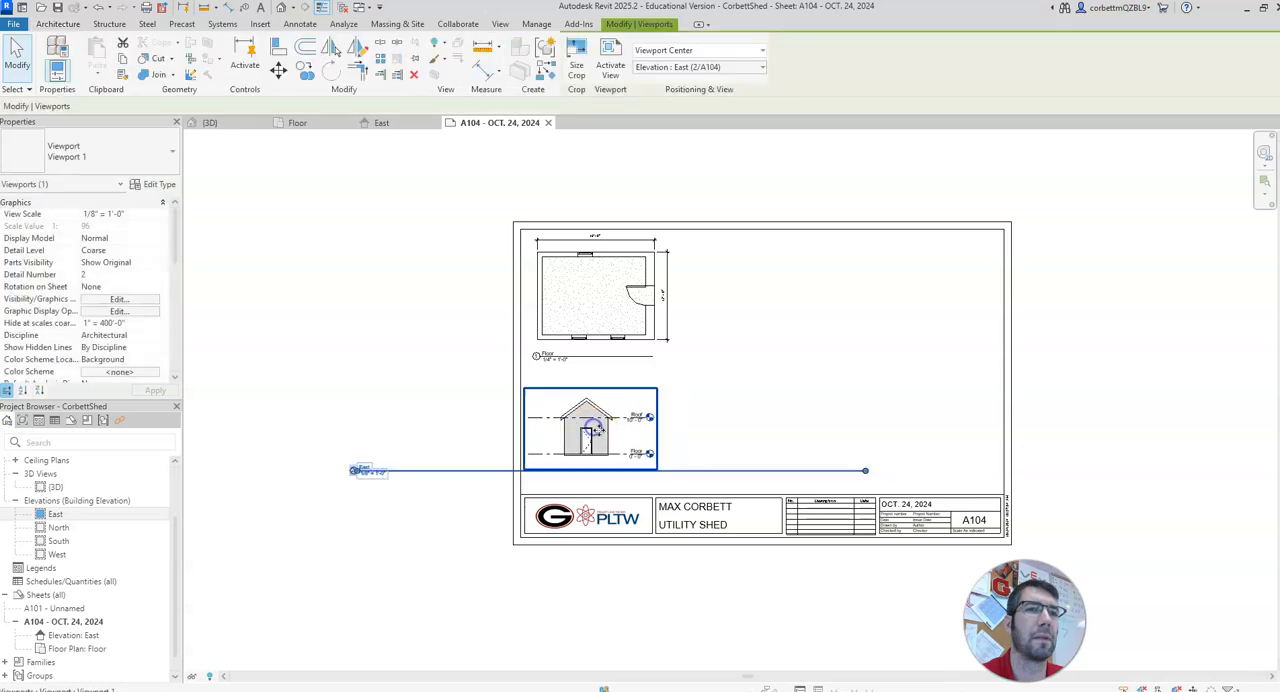
click(425, 508)
Step: Shorten the East elevation's title line to a short underline beneath the view name
click(581, 451)
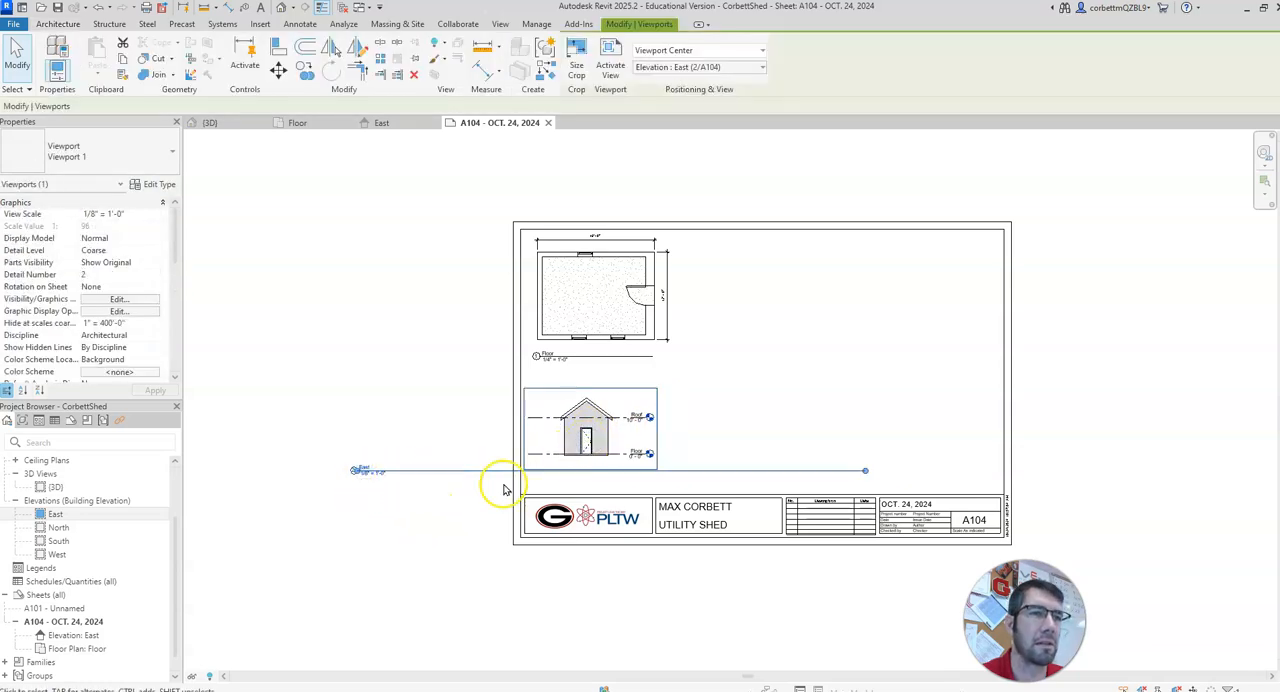
drag(866, 476, 814, 474)
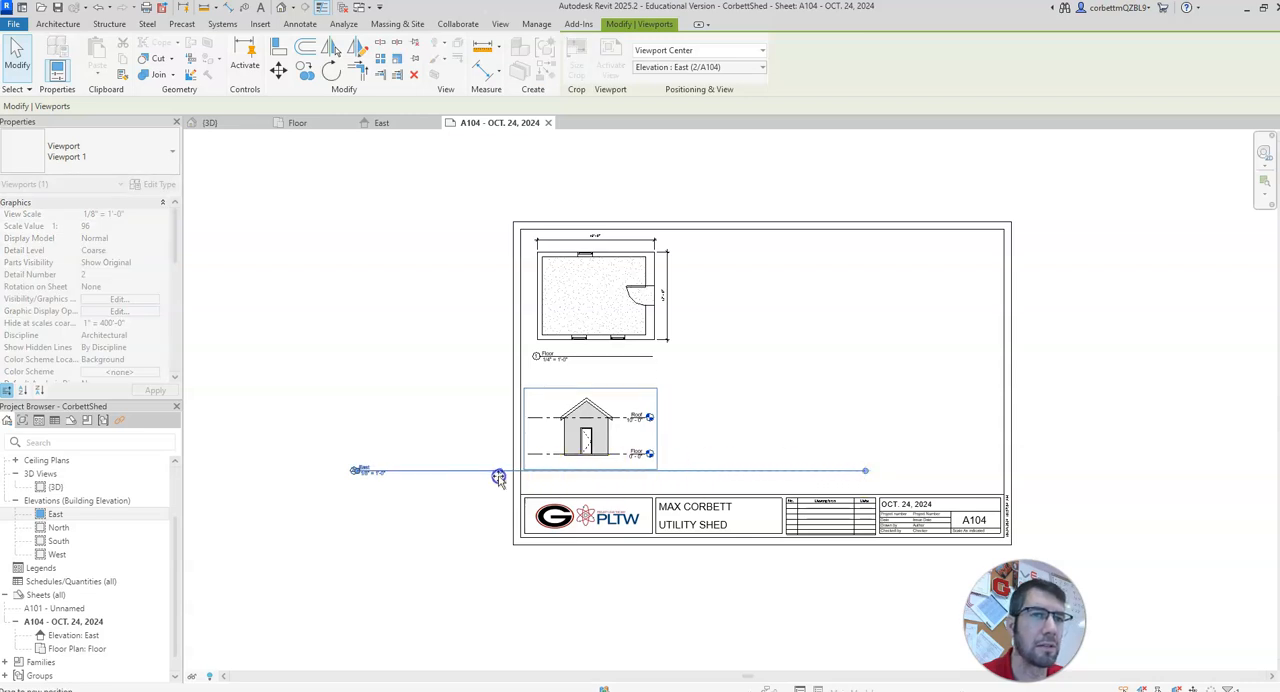
drag(412, 477, 410, 476)
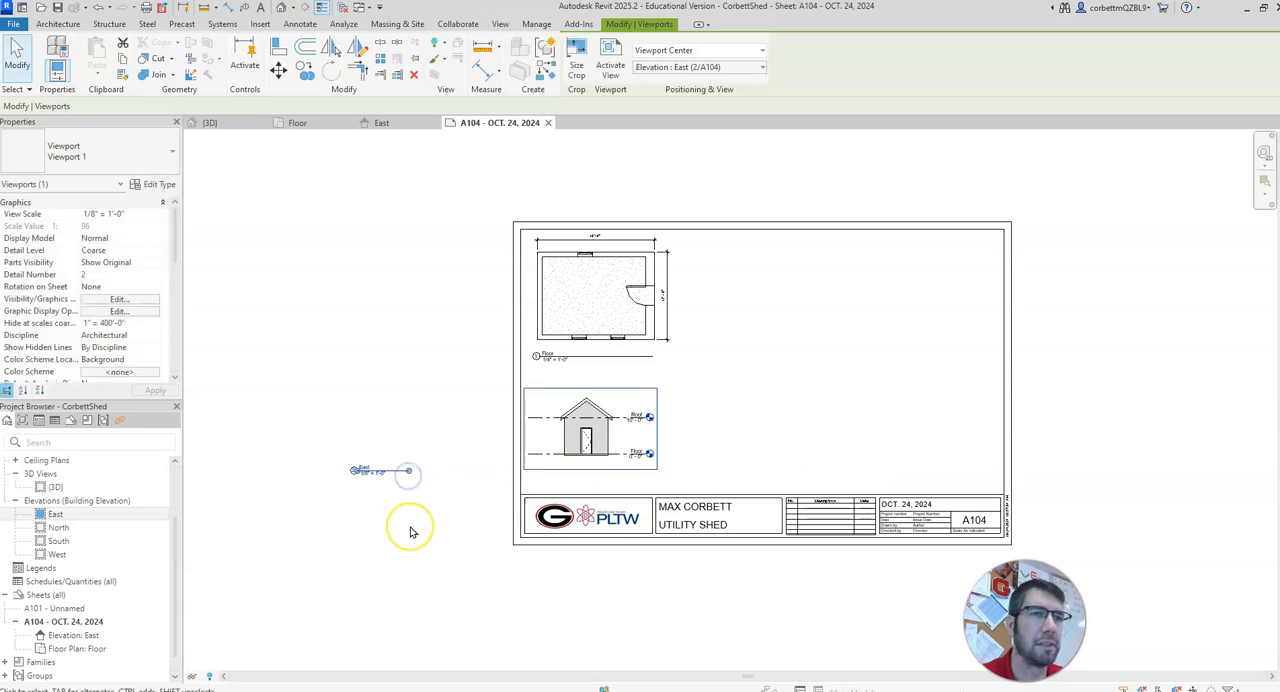
click(411, 532)
Step: Move the East elevation's title onto the sheet, directly beneath the elevation
click(603, 436)
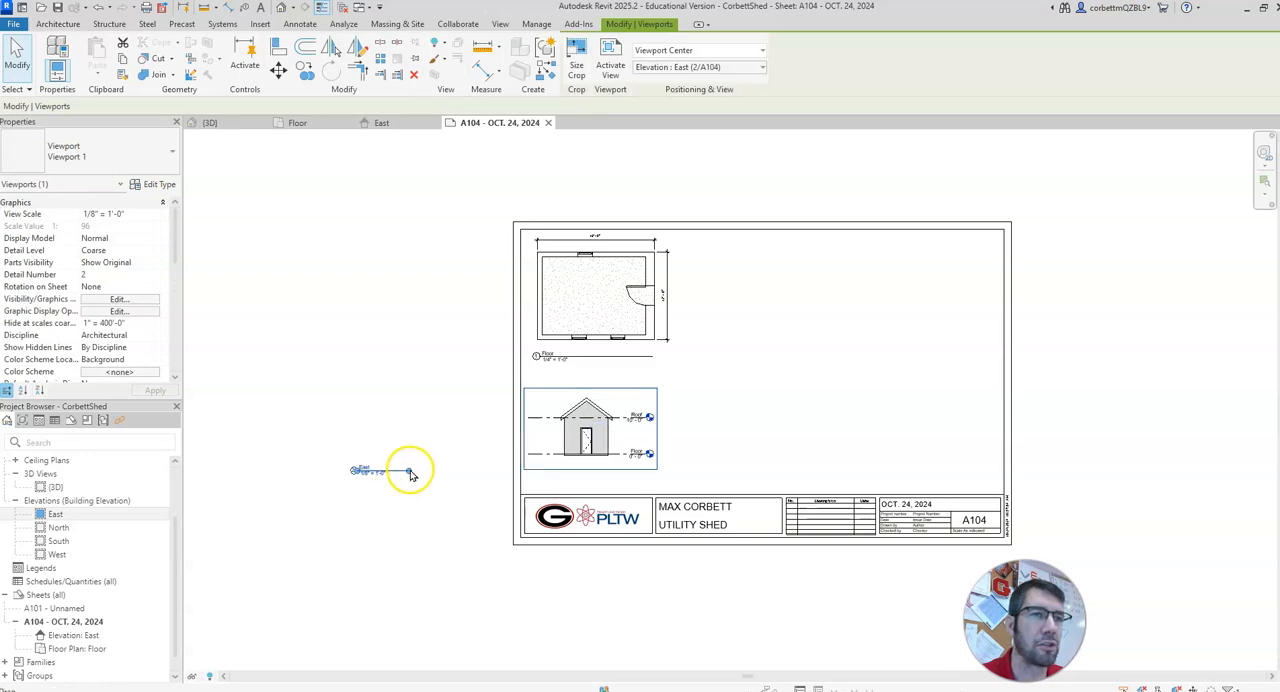
click(363, 337)
drag(392, 477, 566, 474)
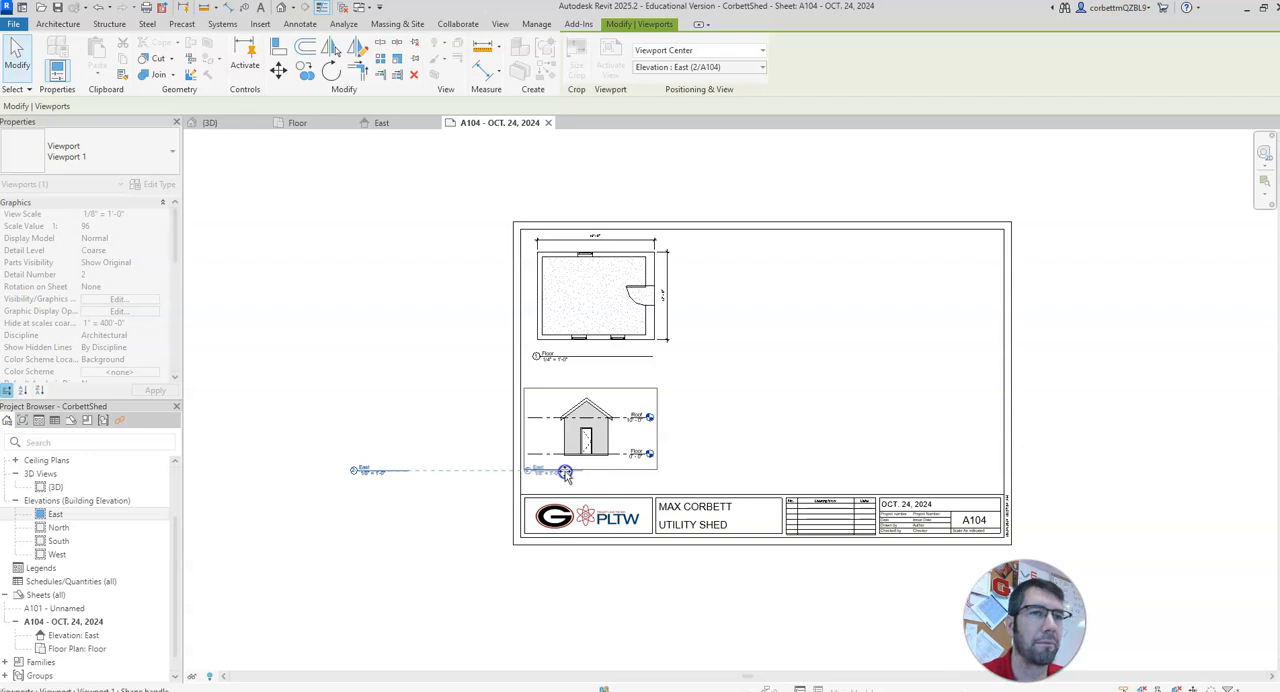
click(459, 448)
scroll(585, 443, up, 3)
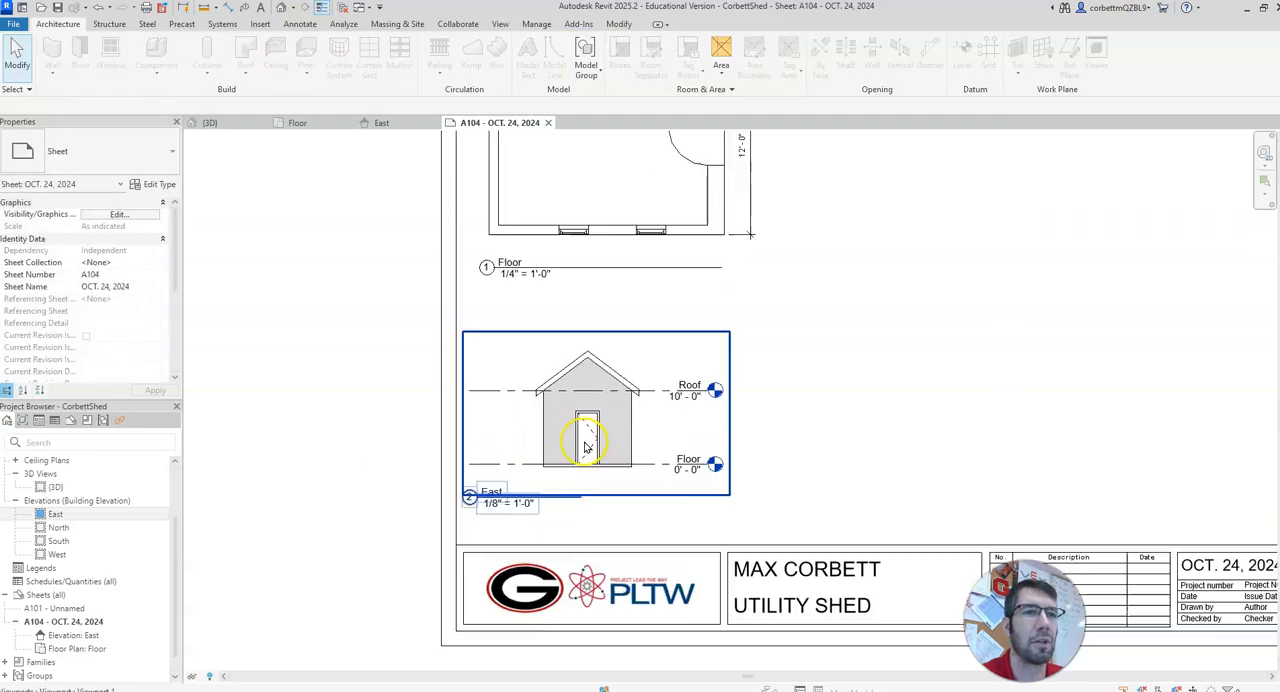
click(394, 296)
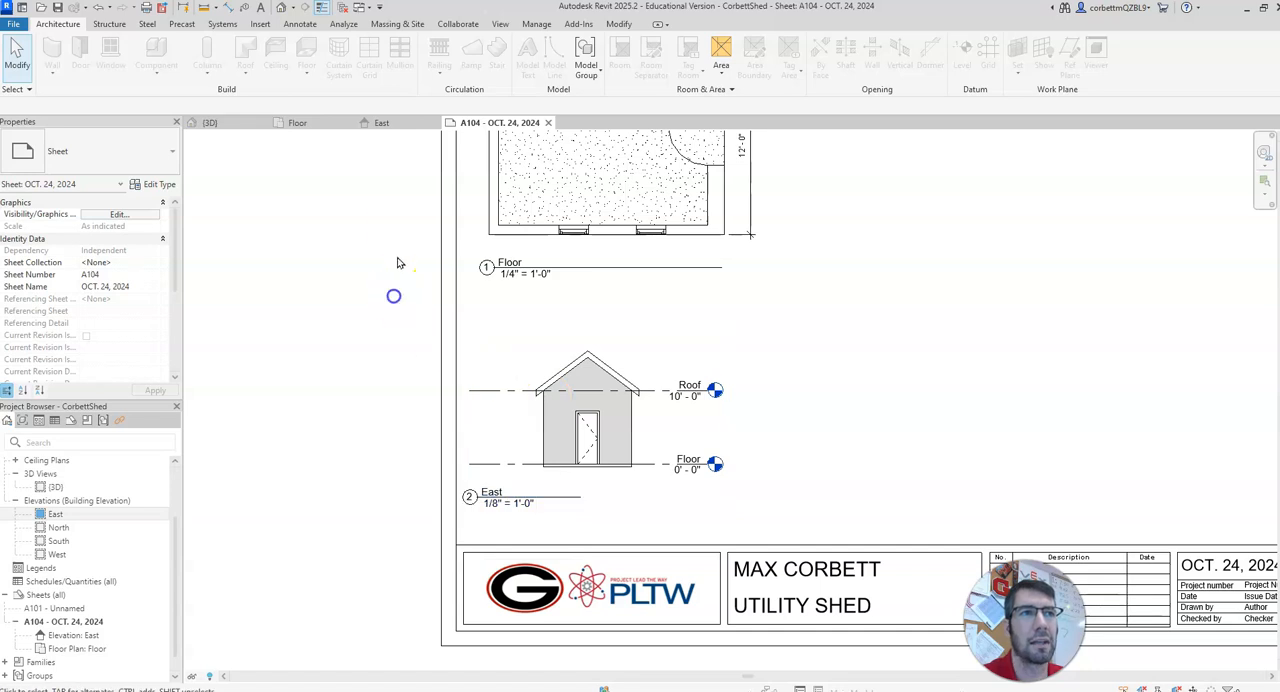
Step: Open the East elevation and shorten both ends of its Roof and Floor level lines closer to the shed walls
double_click(52, 514)
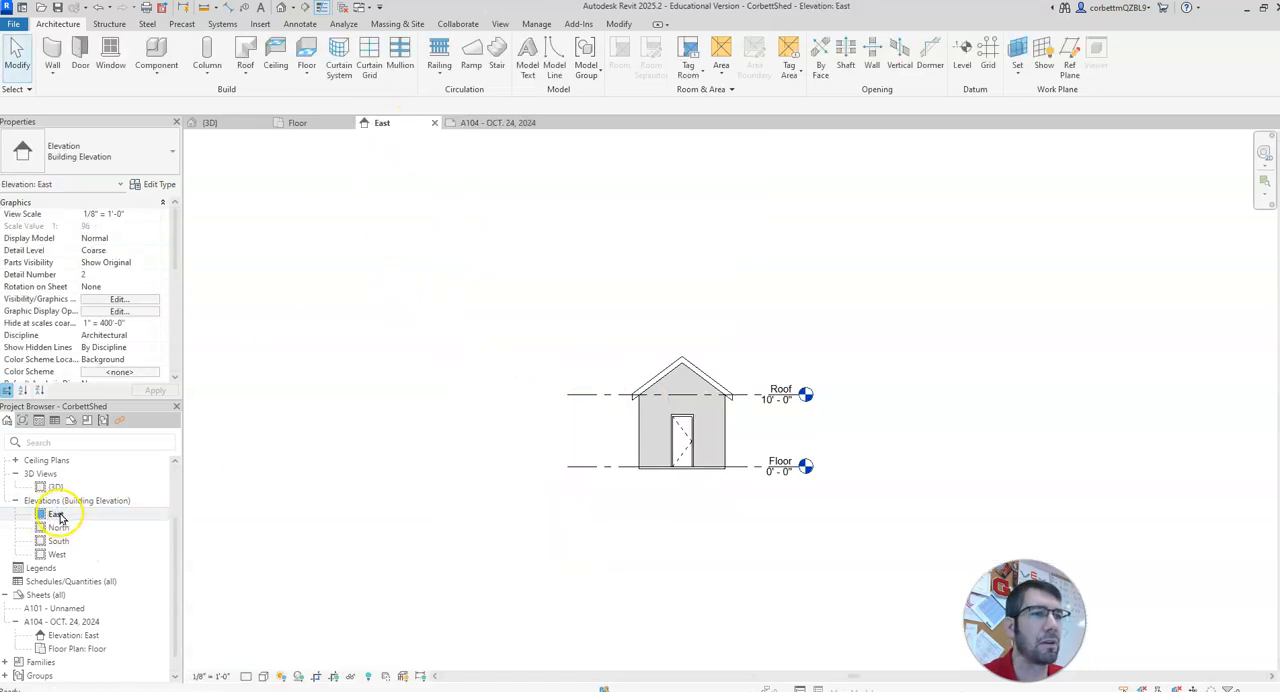
click(580, 396)
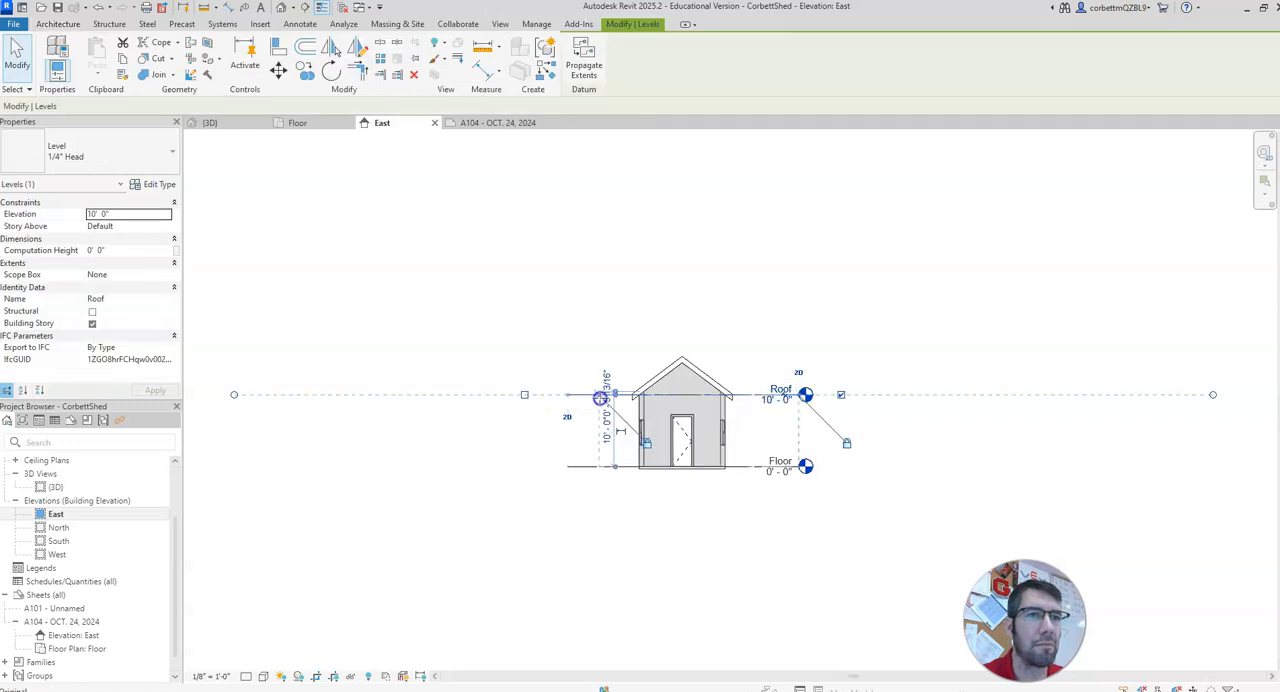
click(597, 525)
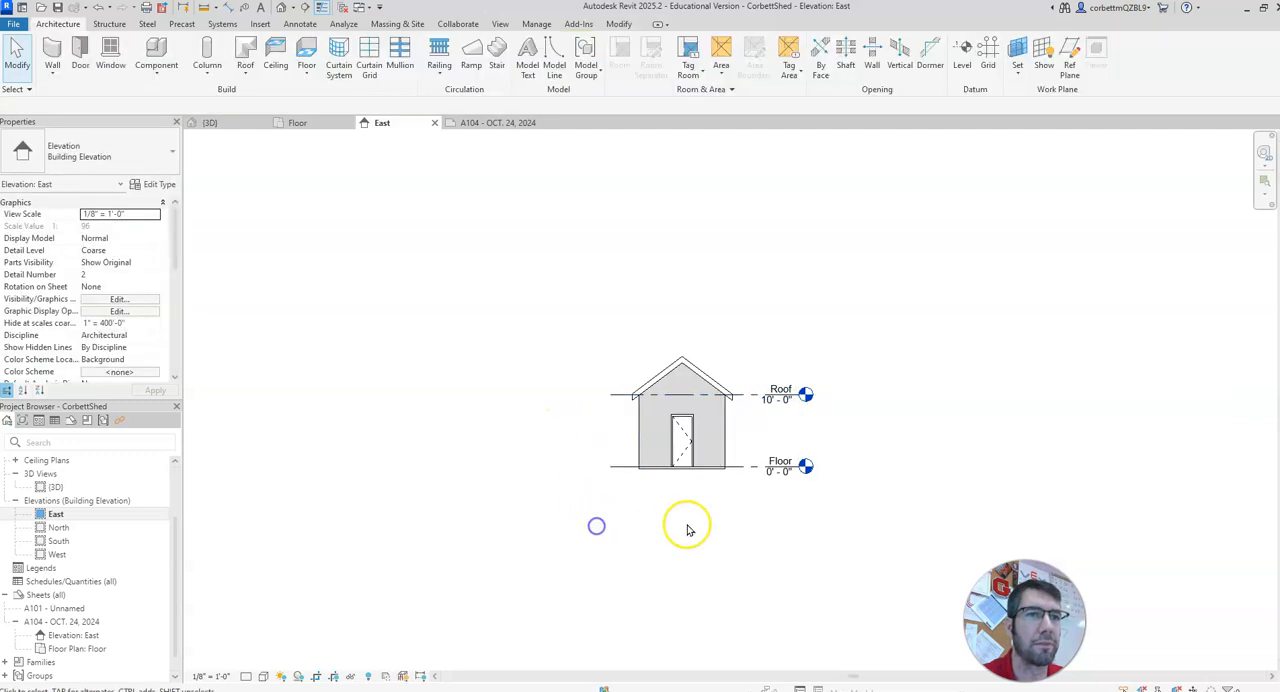
click(754, 399)
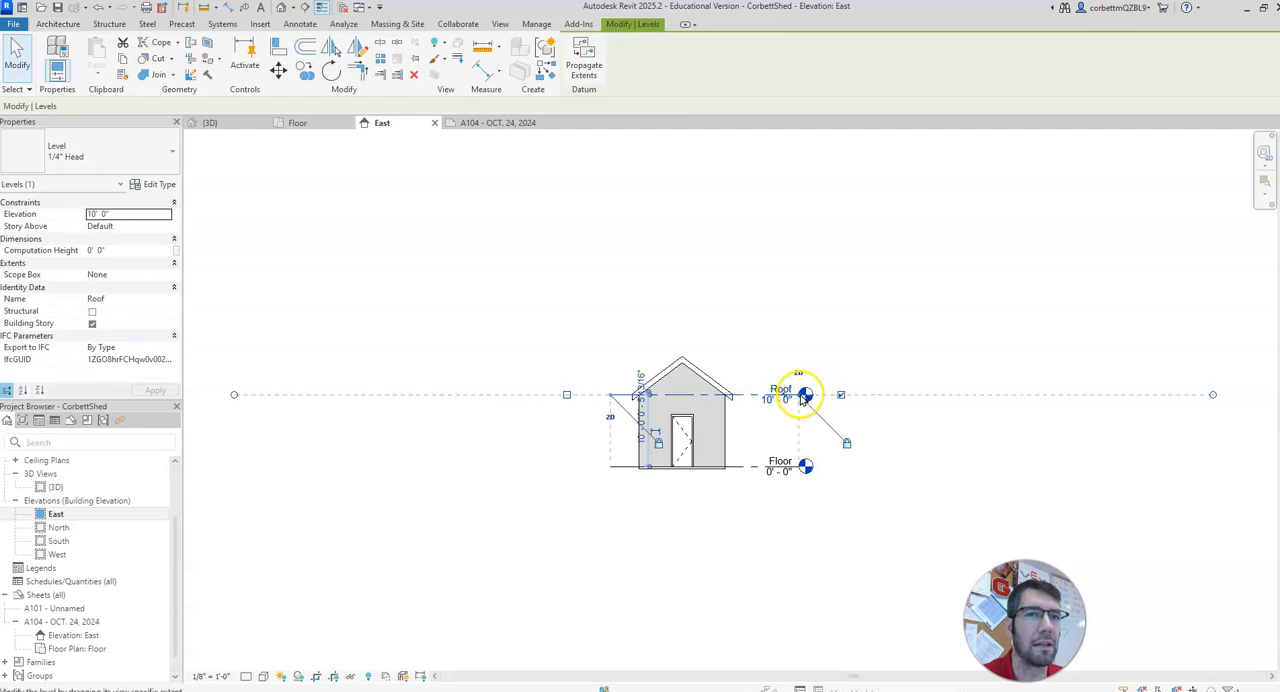
click(827, 573)
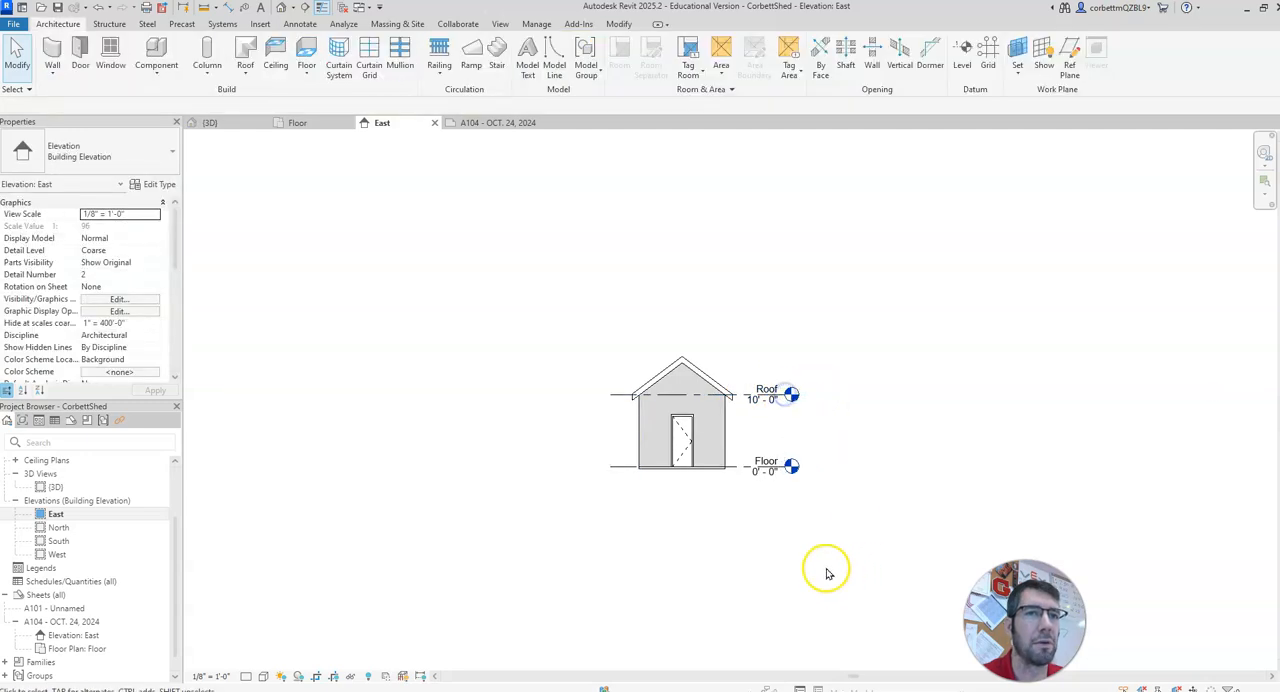
Step: On sheet A104, move the East elevation viewport slightly left and its title right so it sits beneath the shed
click(480, 123)
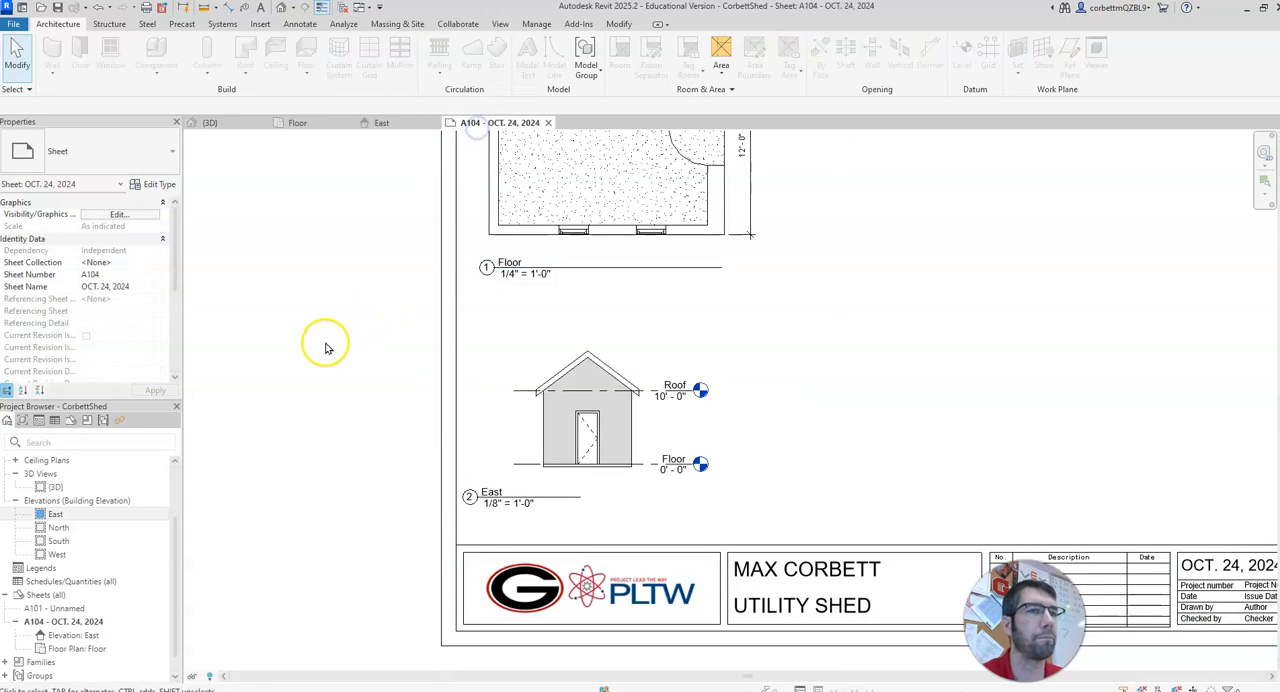
drag(543, 410, 531, 412)
click(349, 491)
drag(491, 497, 536, 499)
click(416, 484)
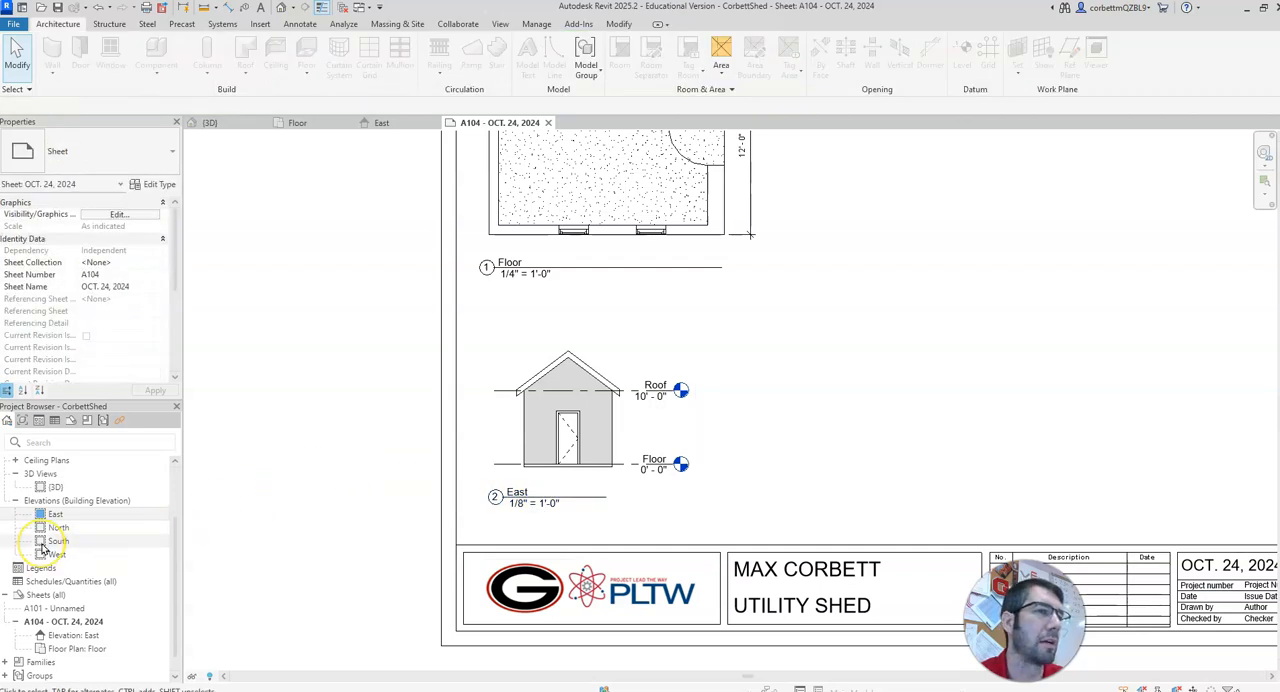
Step: Place the South elevation on the sheet, with its shed to the right of the East elevation
drag(45, 545, 640, 485)
drag(800, 430, 800, 430)
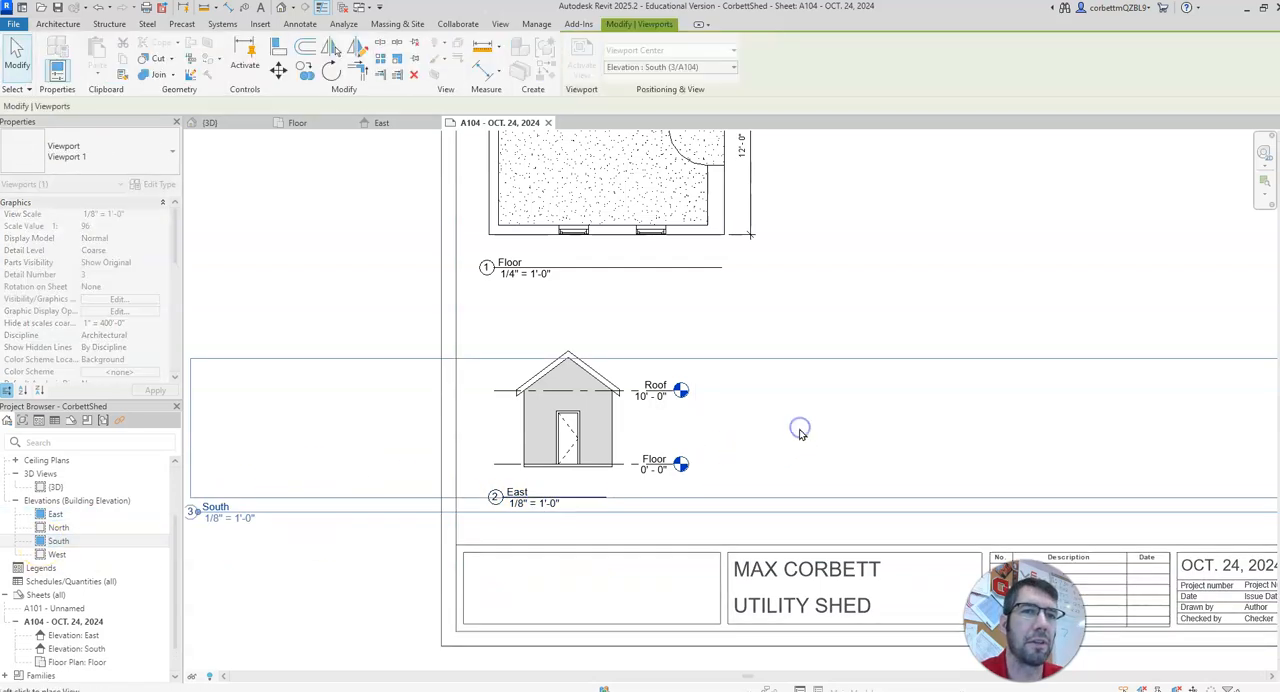
scroll(800, 432, down, 3)
middle_drag(806, 434, 719, 417)
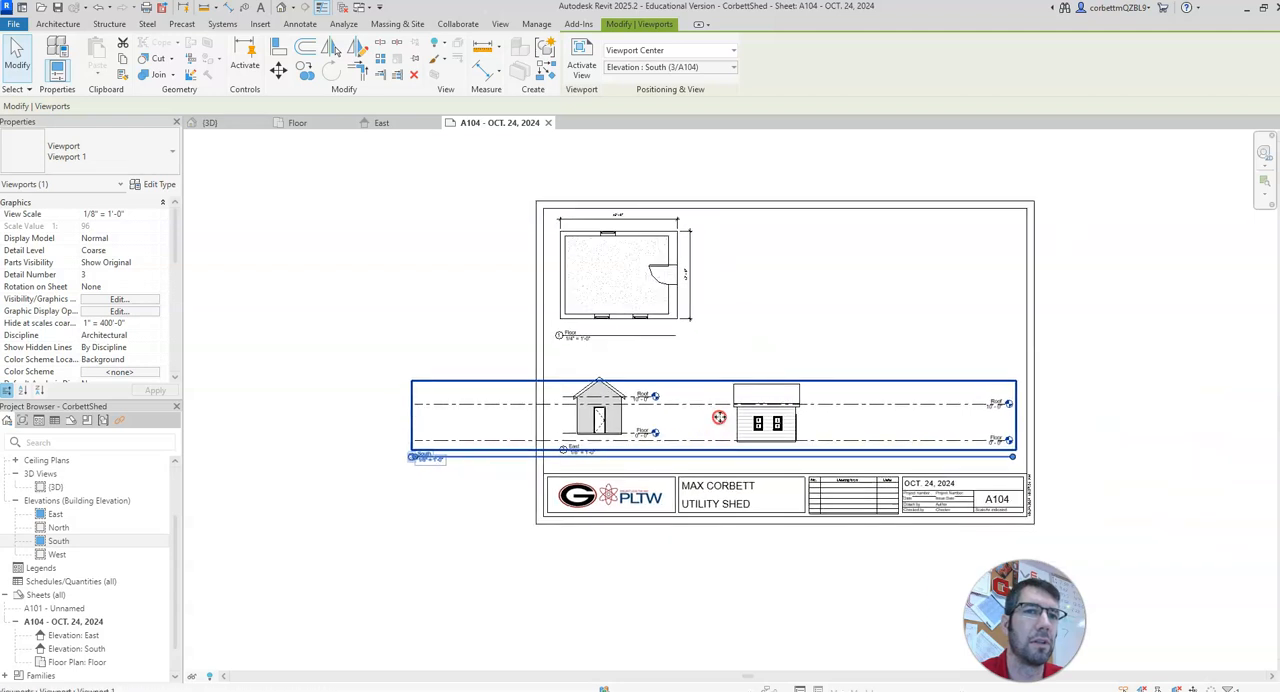
Step: Activate the South elevation view, show its crop region and narrow both sides tightly around the shed
right_click(748, 412)
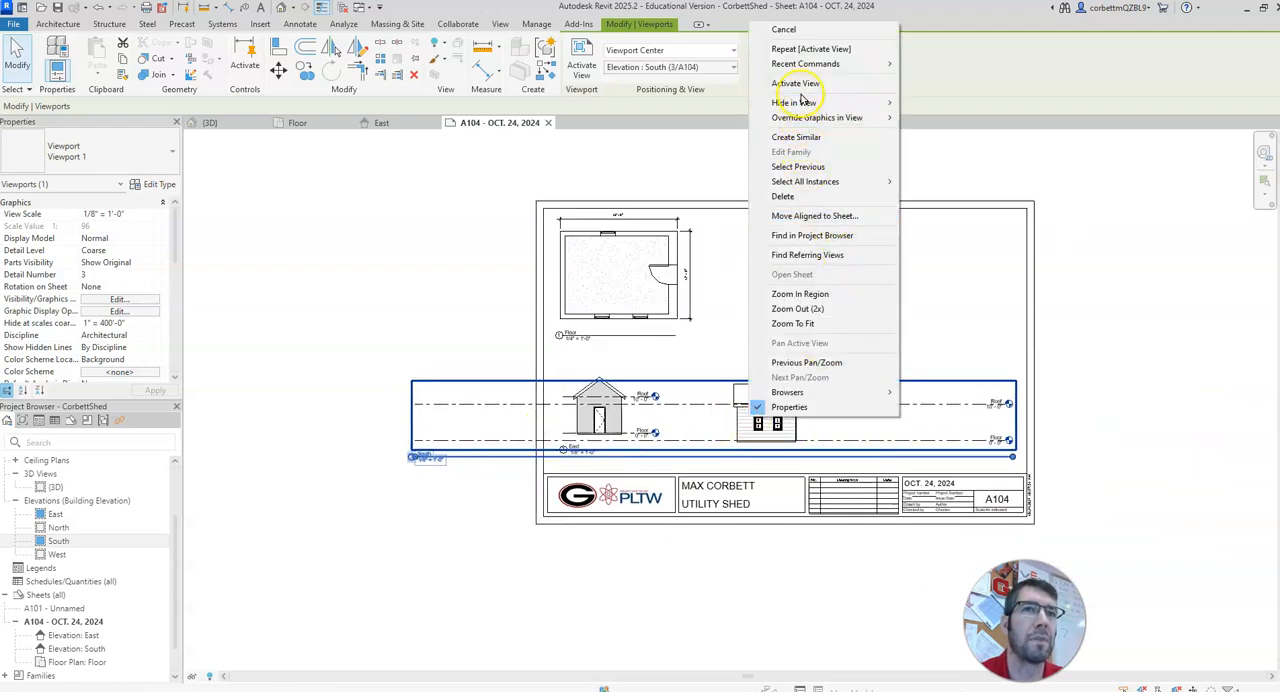
click(795, 83)
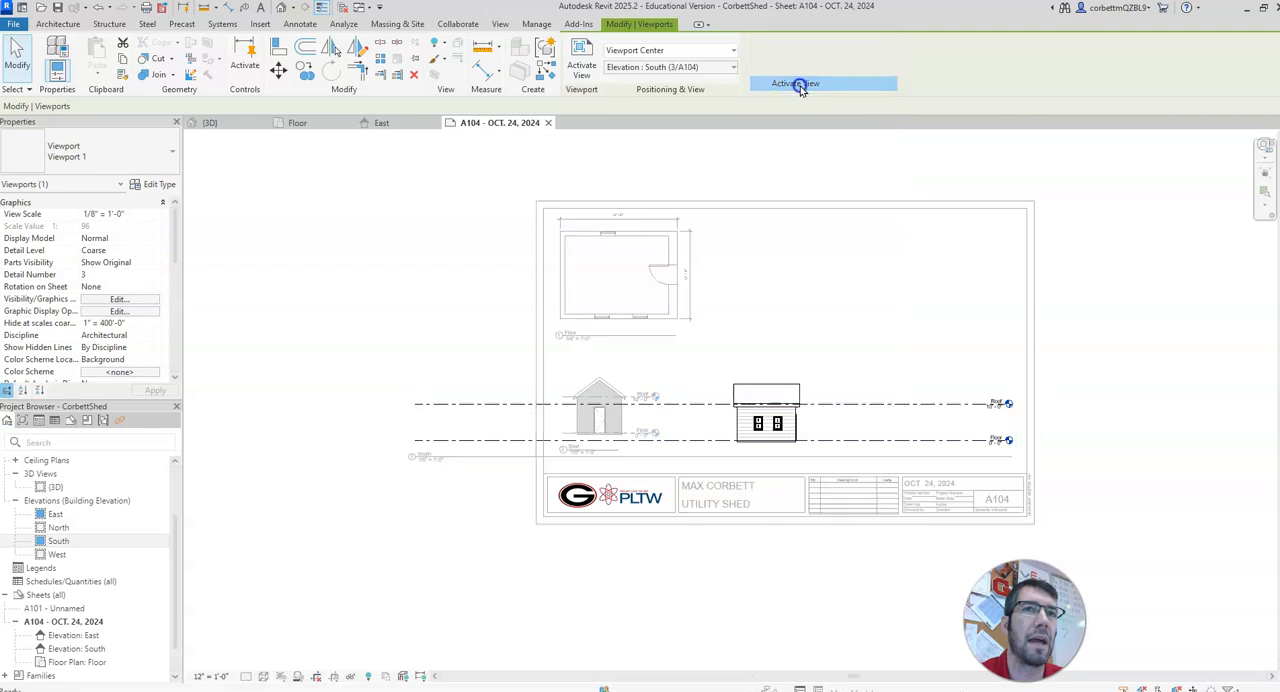
click(333, 677)
click(352, 415)
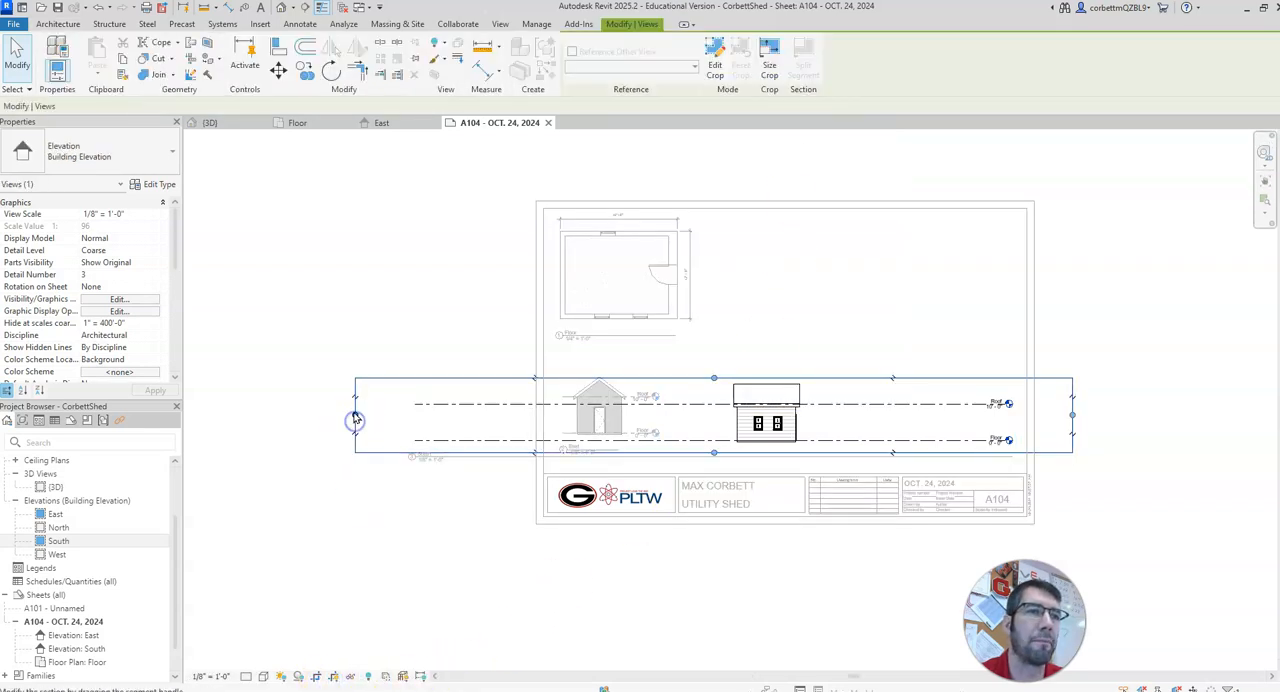
drag(722, 416, 726, 416)
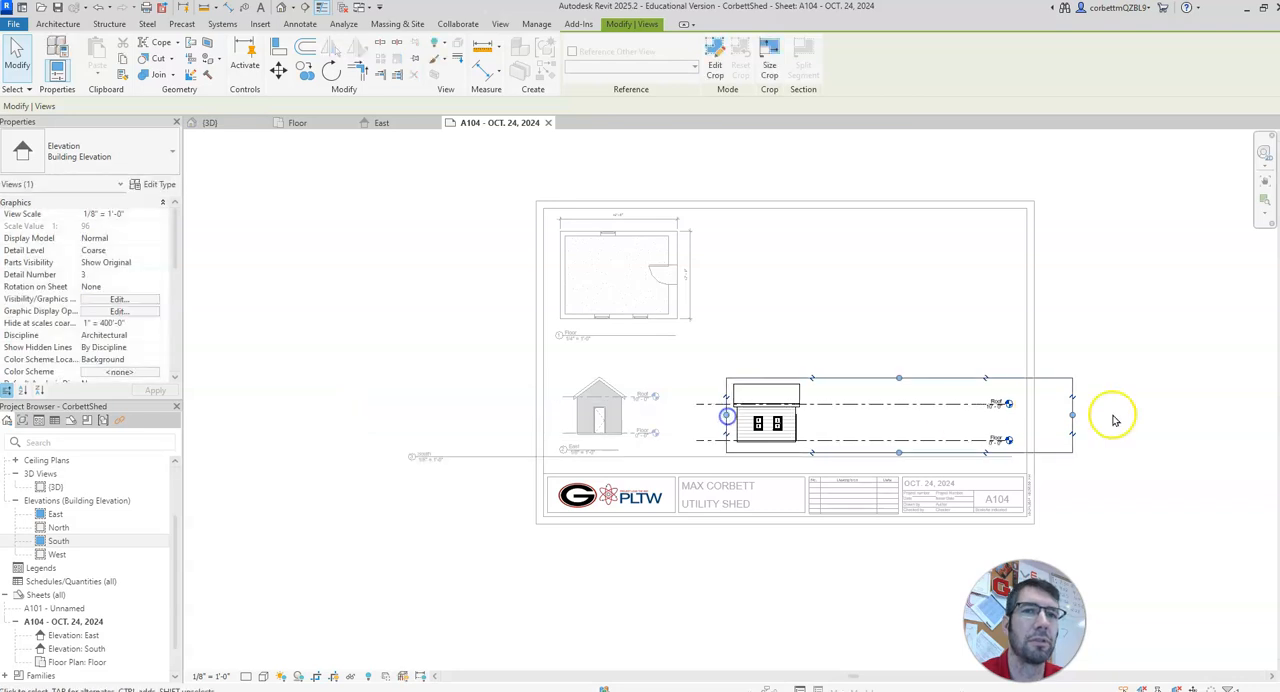
drag(1073, 415, 916, 415)
drag(830, 413, 813, 415)
click(843, 376)
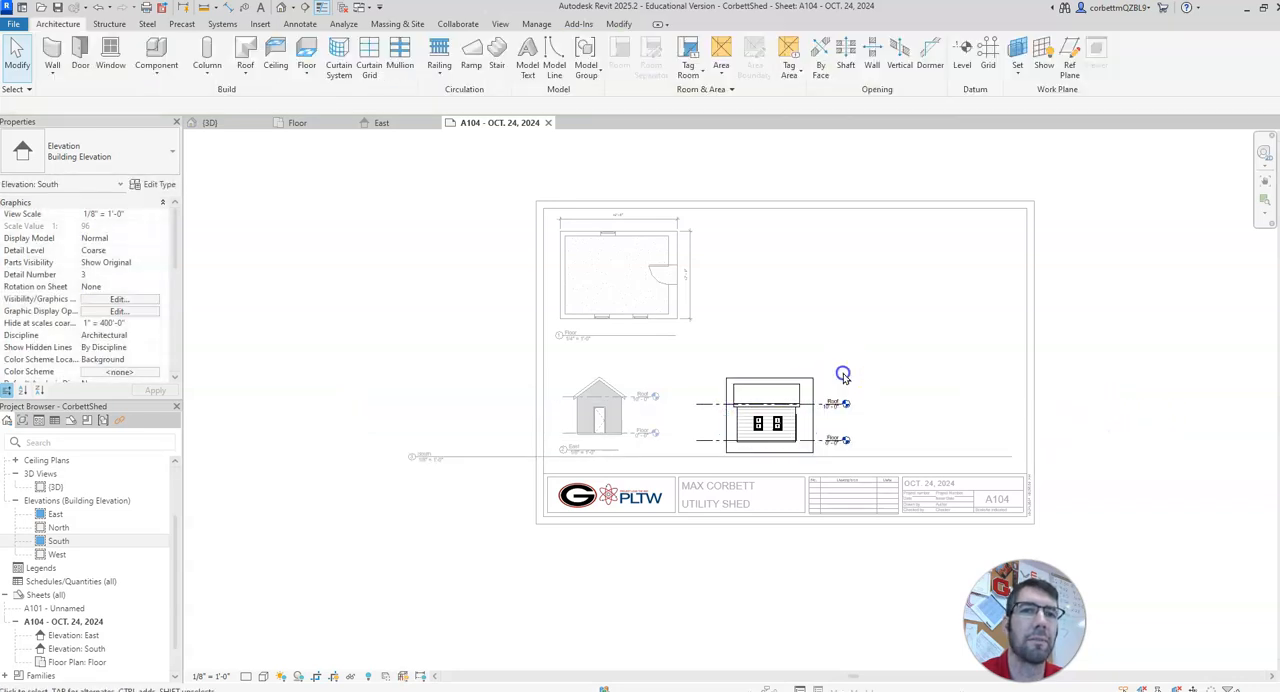
Step: Hide the South elevation's crop region and deactivate the view
click(333, 676)
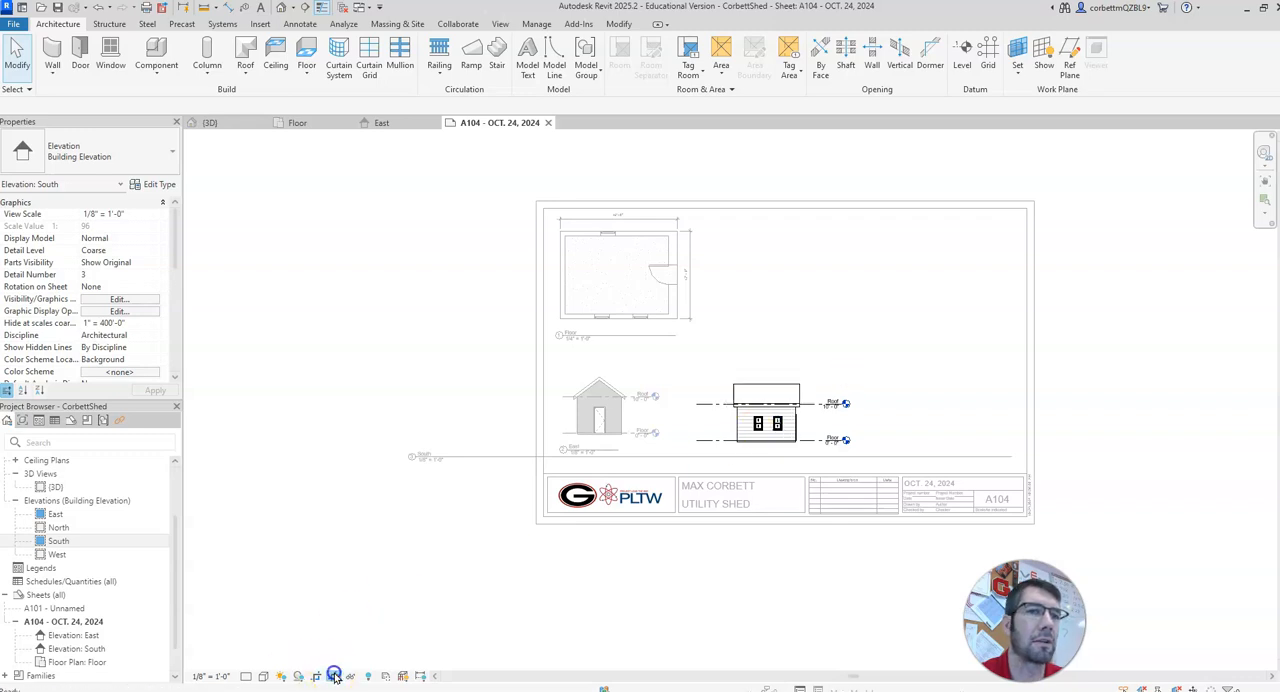
right_click(750, 433)
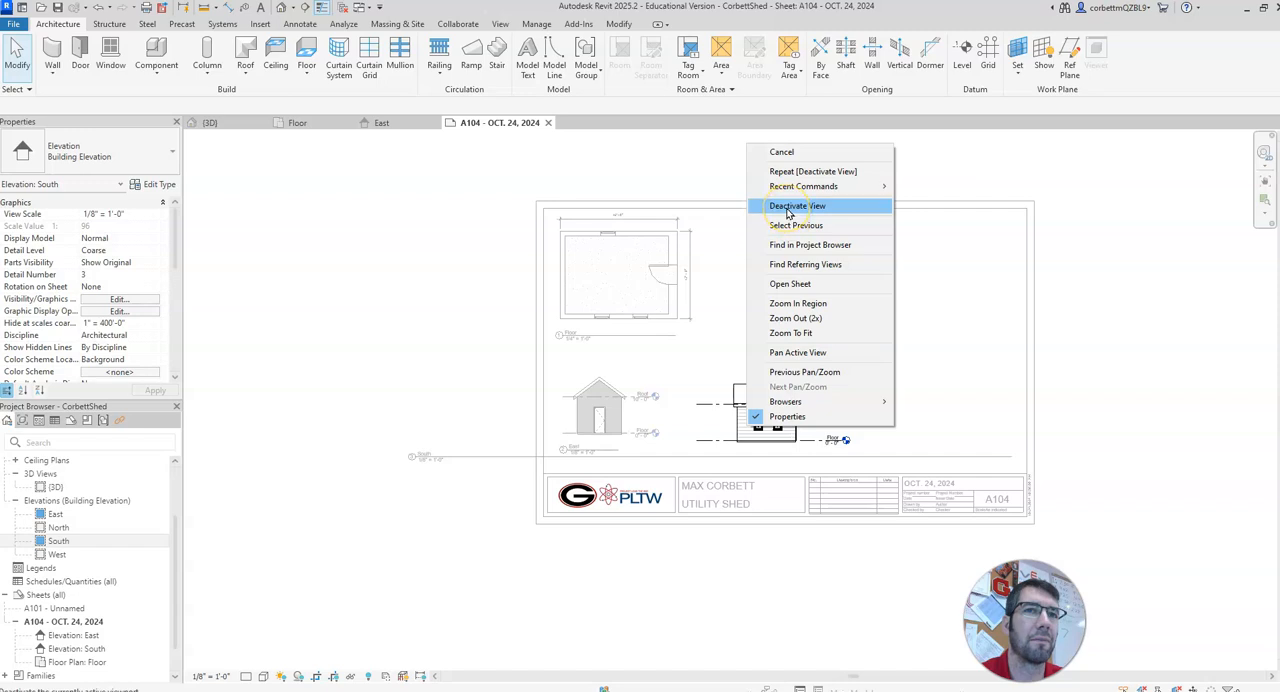
click(799, 207)
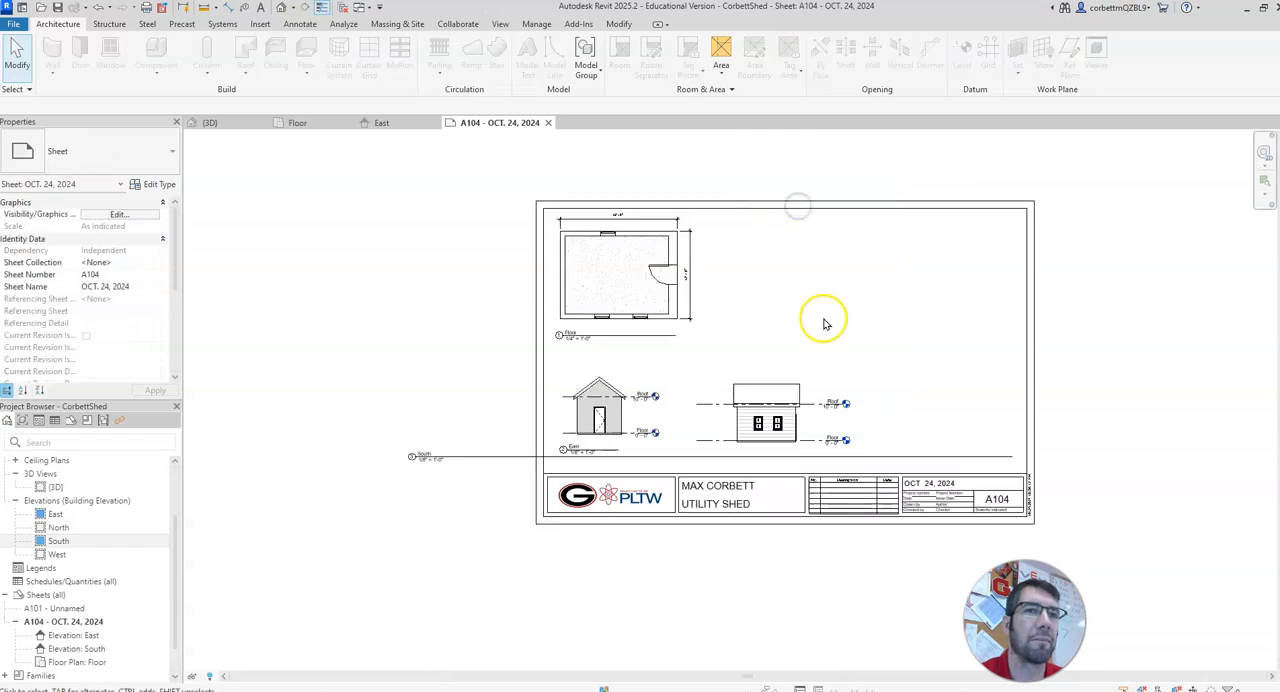
Step: Open the South elevation and pull both ends of its Roof and Floor level lines in close to the shed
click(746, 425)
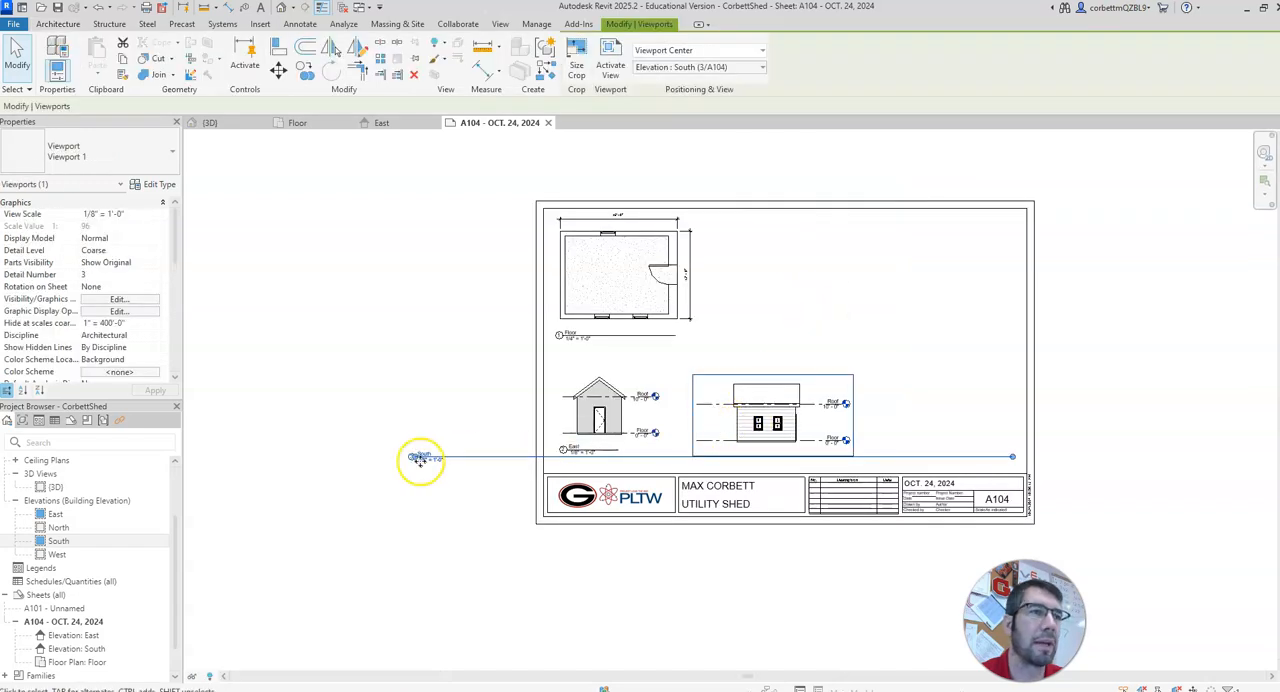
double_click(42, 545)
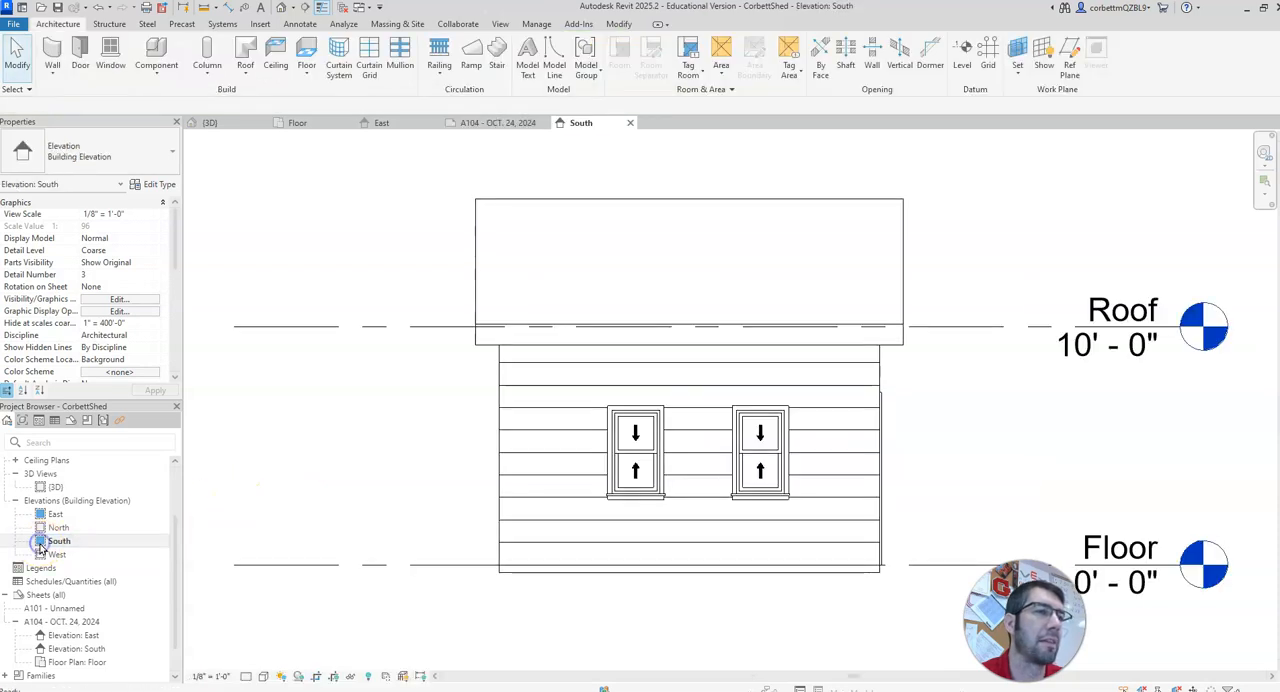
click(282, 327)
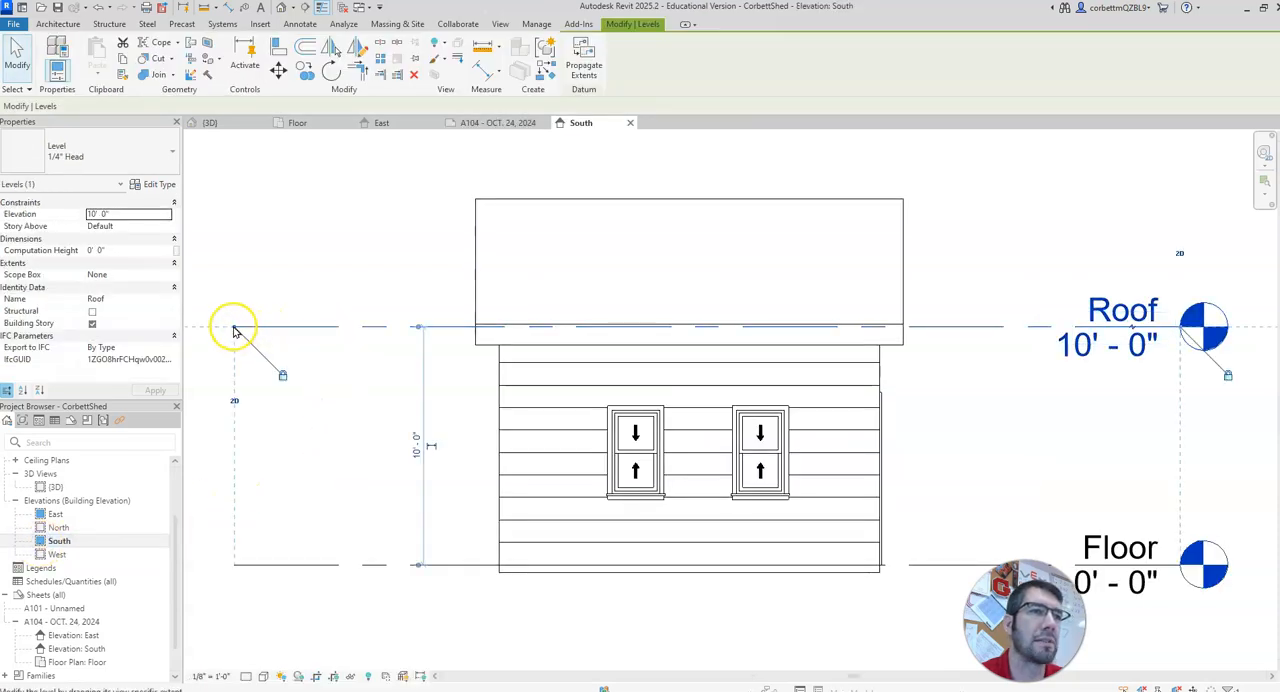
drag(234, 328, 303, 326)
drag(417, 328, 421, 327)
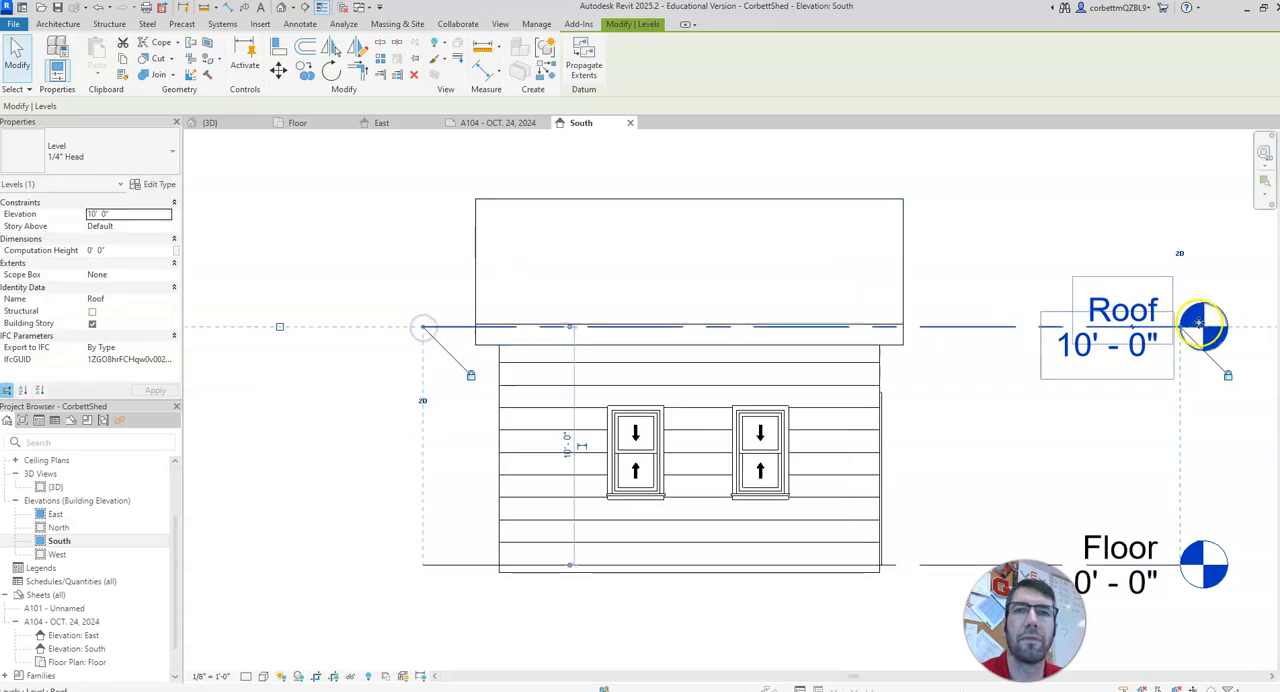
drag(1183, 333, 1043, 331)
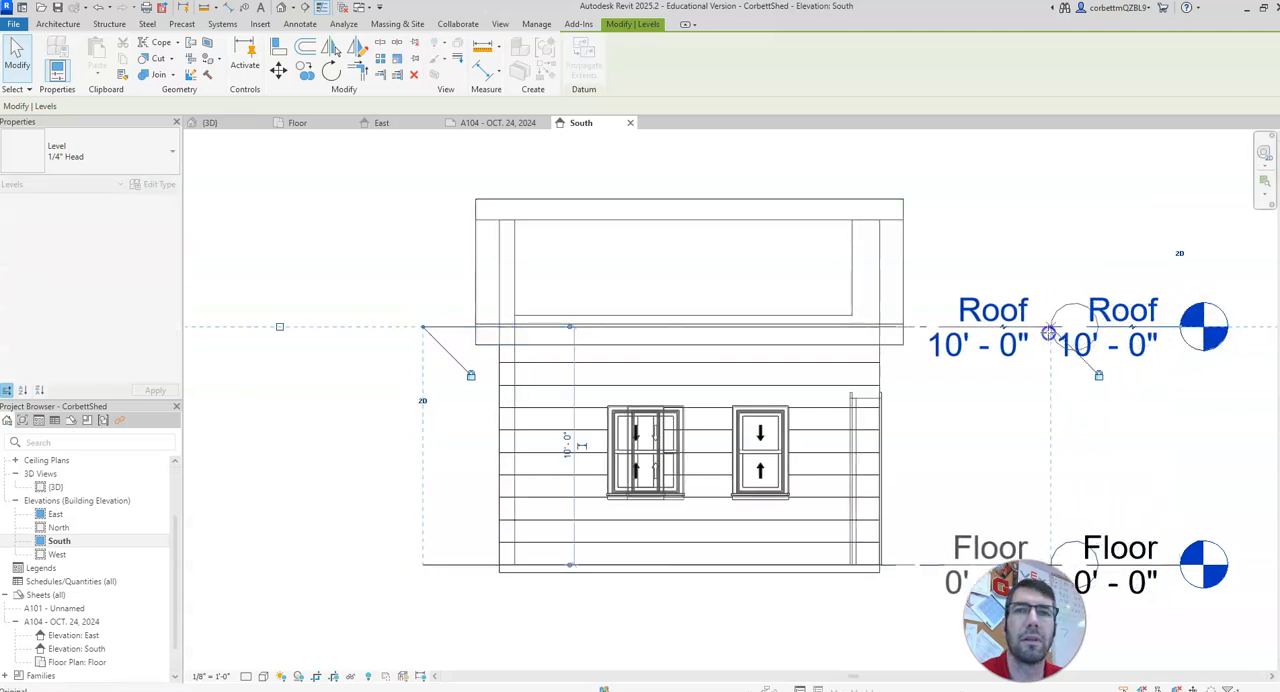
click(785, 263)
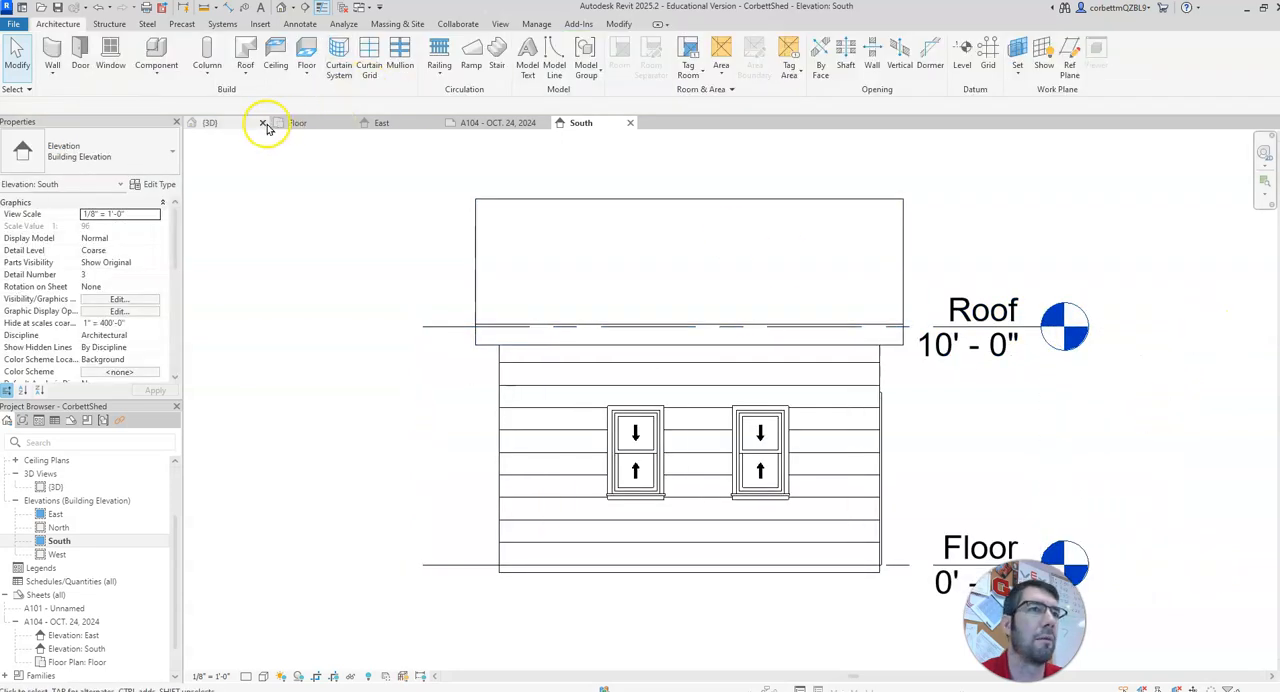
Step: Return to sheet A104 and move the South elevation viewport left, closer to the East elevation
click(326, 124)
click(490, 122)
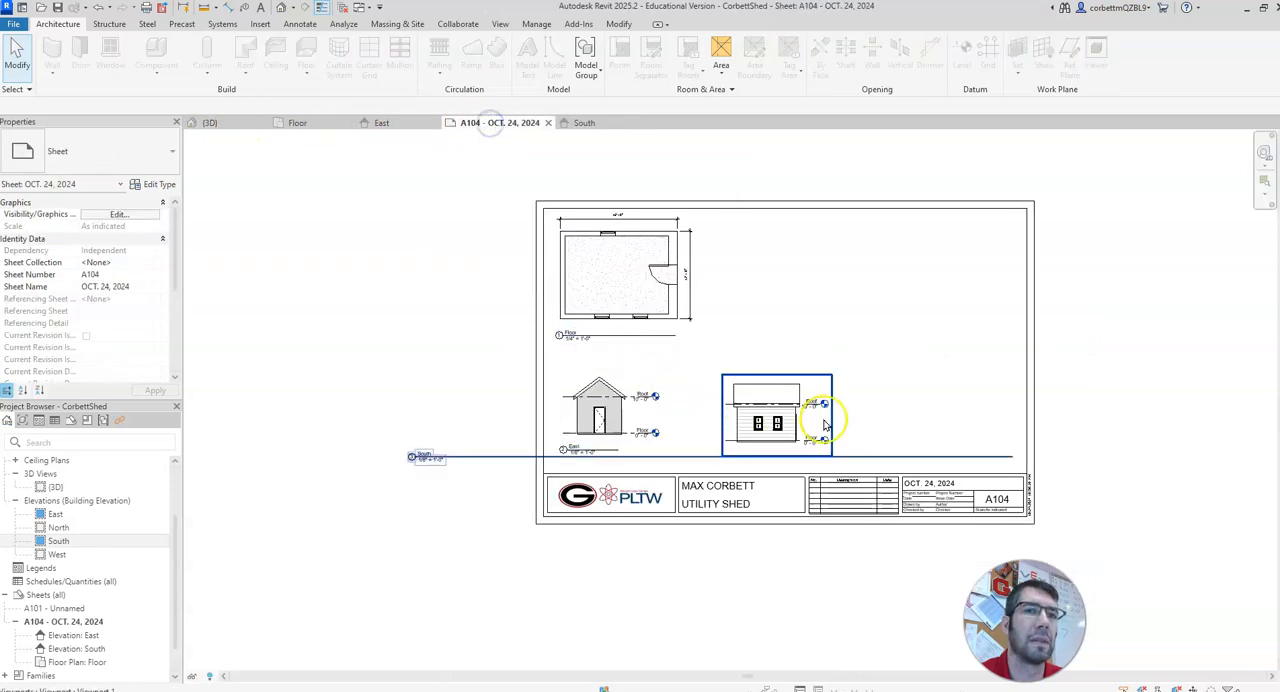
click(763, 415)
drag(763, 415, 748, 416)
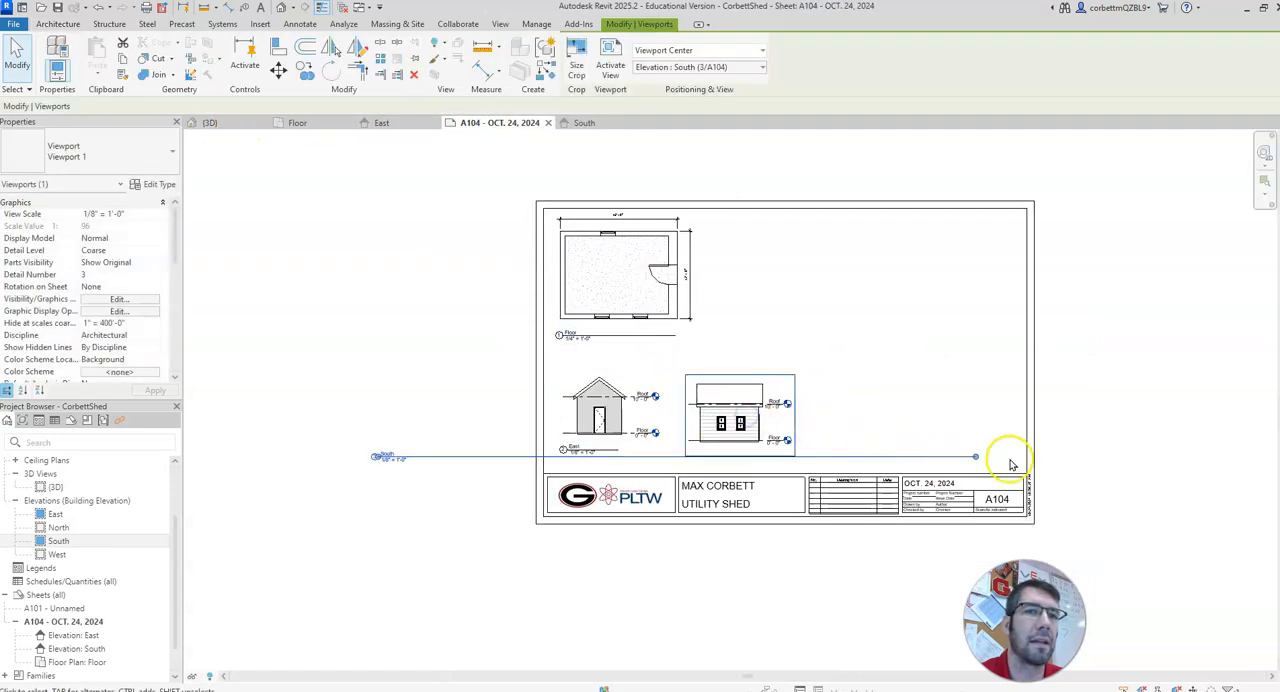
Step: Shorten the South elevation's title line to a short underline and move the title directly beneath the elevation
drag(977, 457, 975, 457)
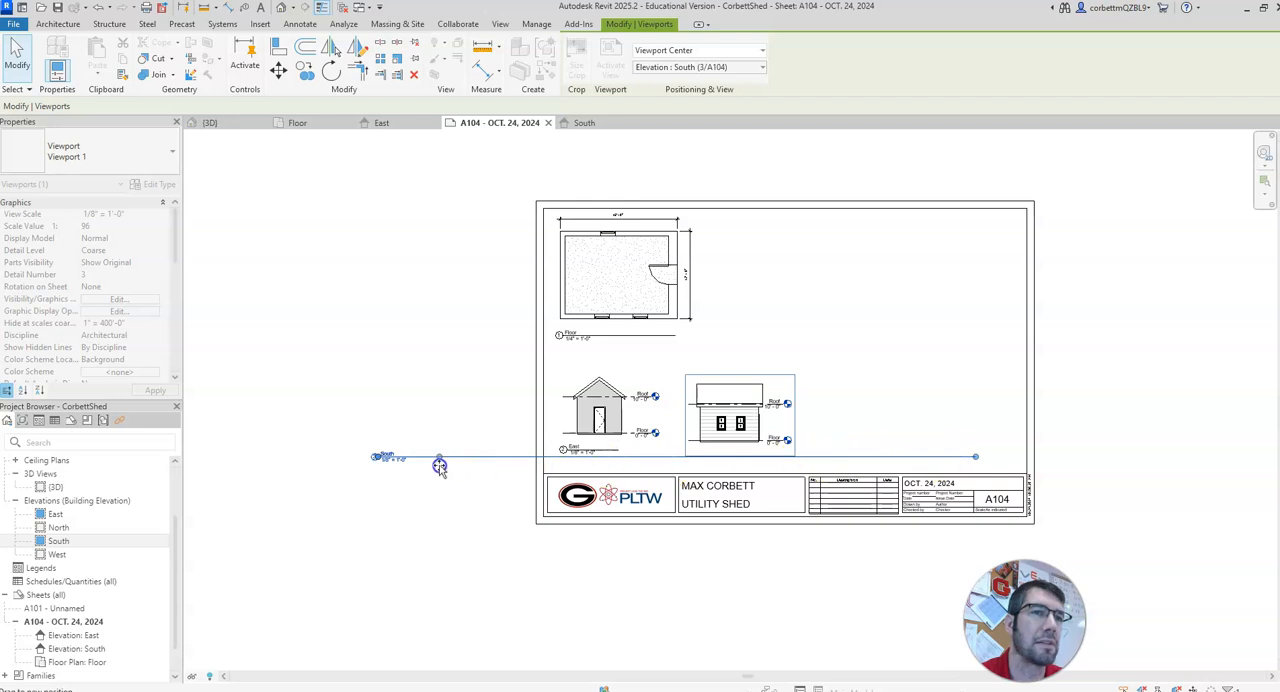
drag(423, 465, 423, 466)
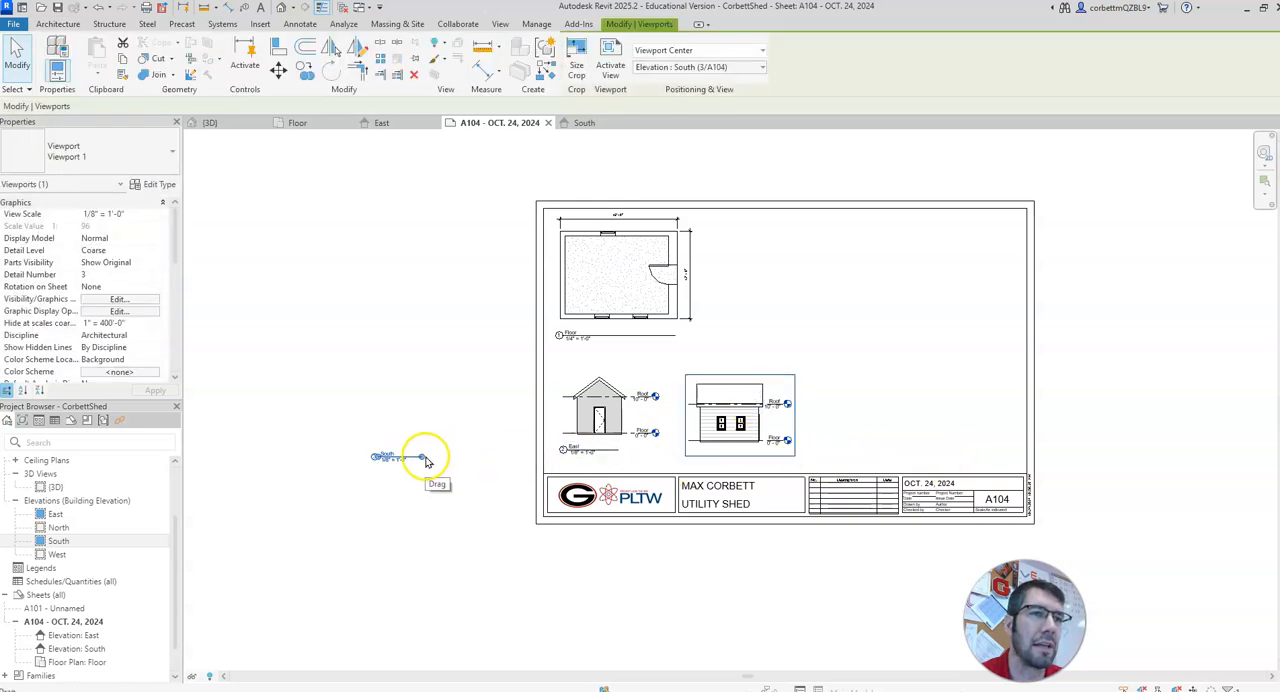
click(320, 399)
drag(377, 457, 700, 458)
click(626, 431)
Step: Move the South elevation viewport up so its level lines align with those of the East elevation
click(716, 430)
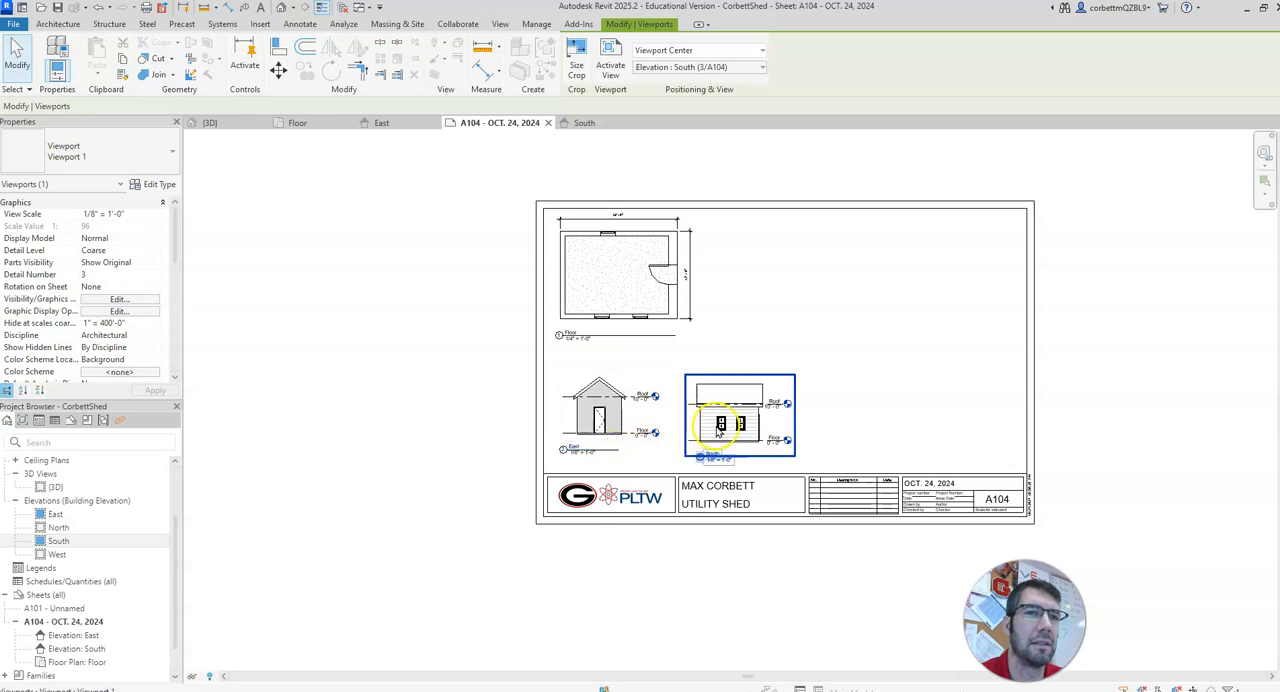
drag(717, 415, 720, 417)
click(424, 412)
Step: Shift the East elevation's title slightly right so it sits centred beneath the shed
click(729, 455)
click(590, 450)
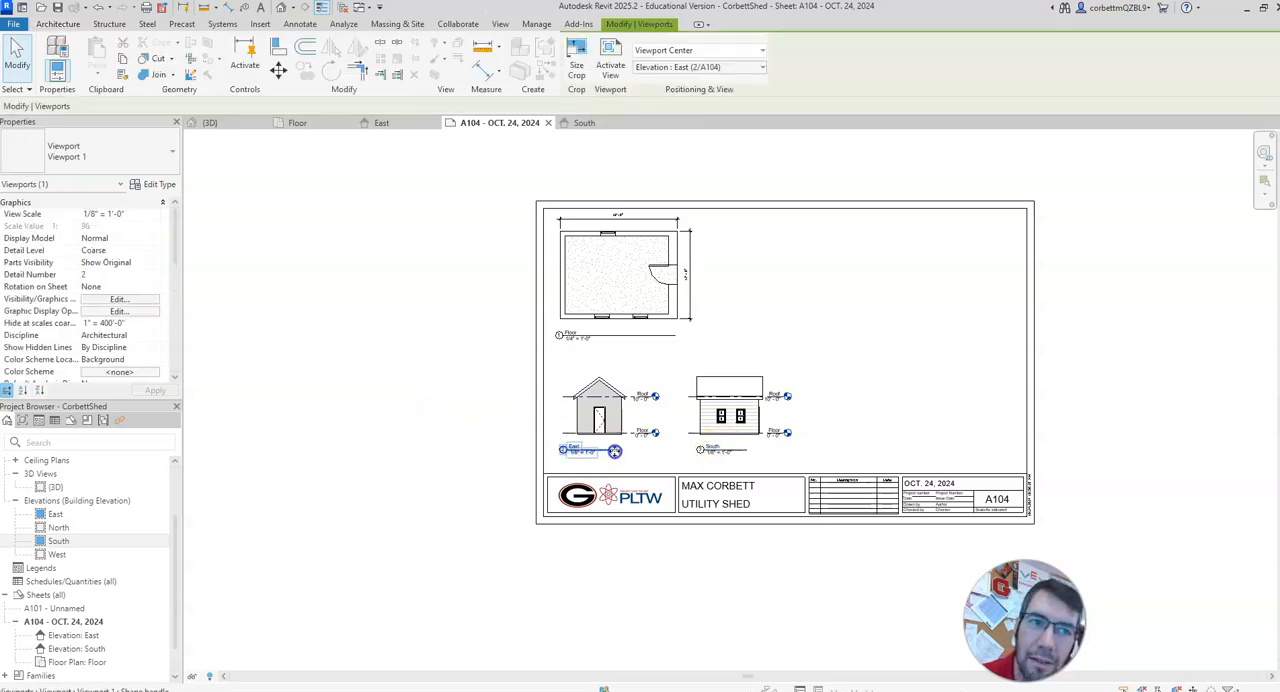
drag(612, 452, 611, 452)
click(513, 404)
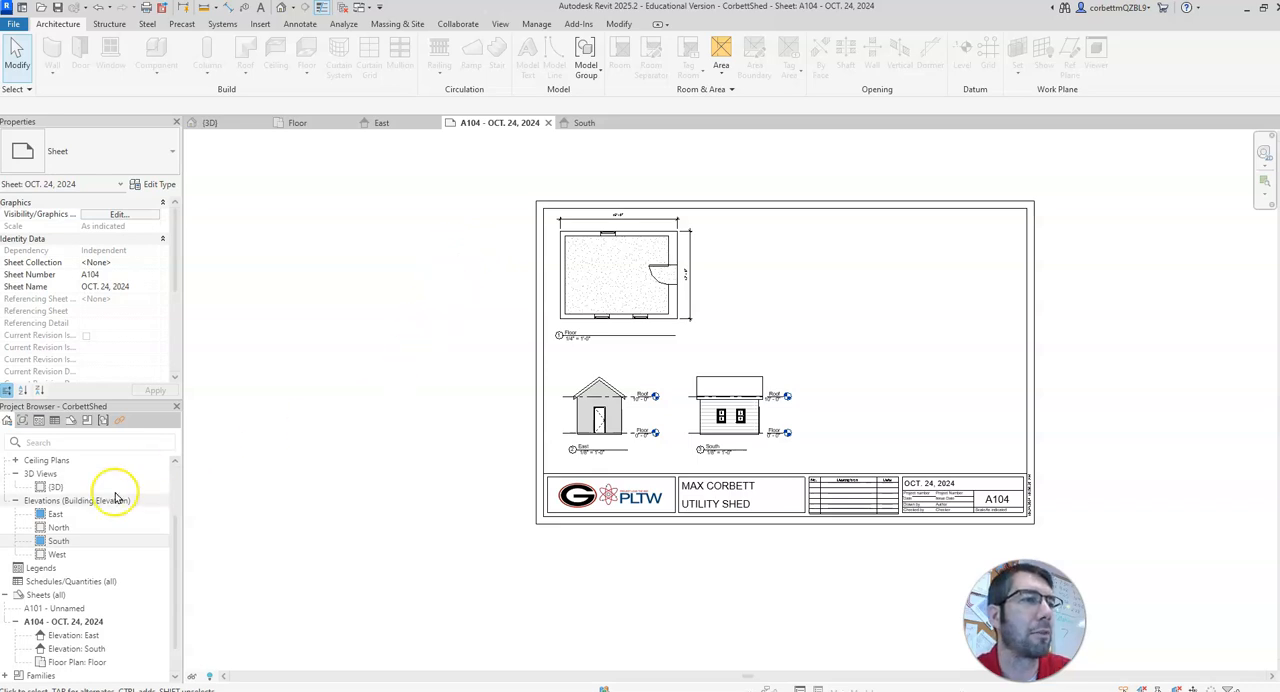
Step: Place the {3D} view on the sheet with the shed to the right of the floor plan, and activate the view
click(50, 487)
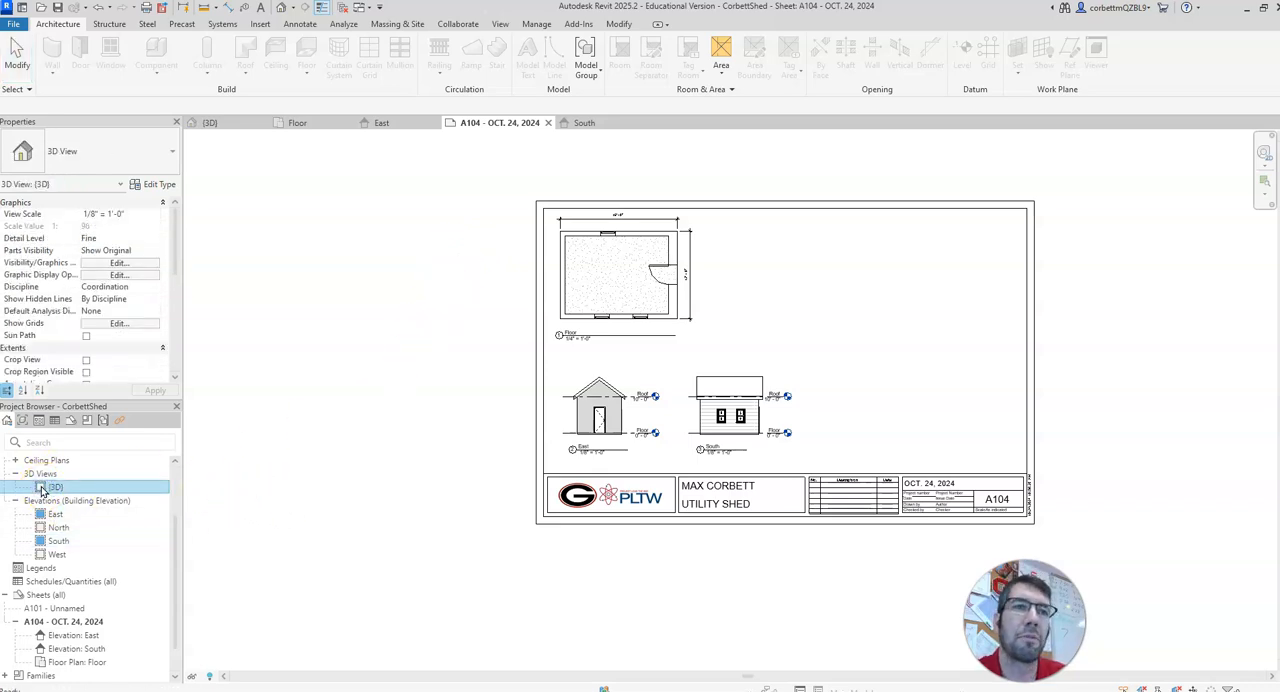
click(762, 314)
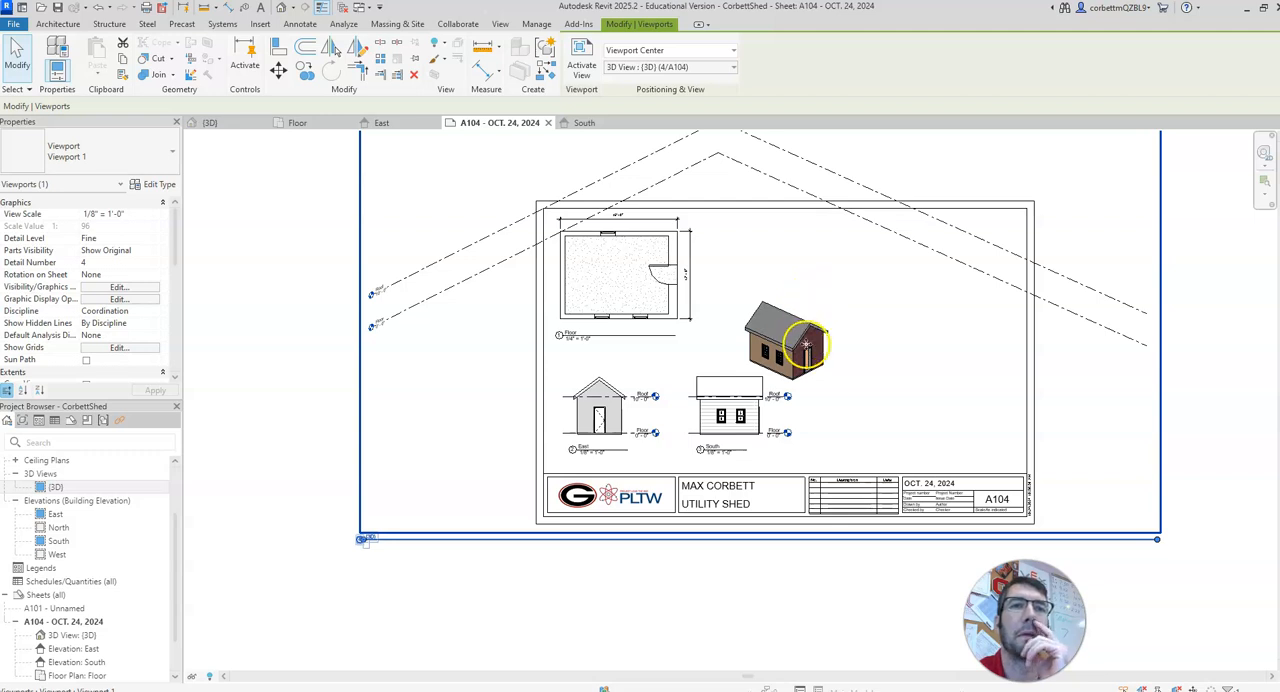
right_click(791, 341)
click(842, 363)
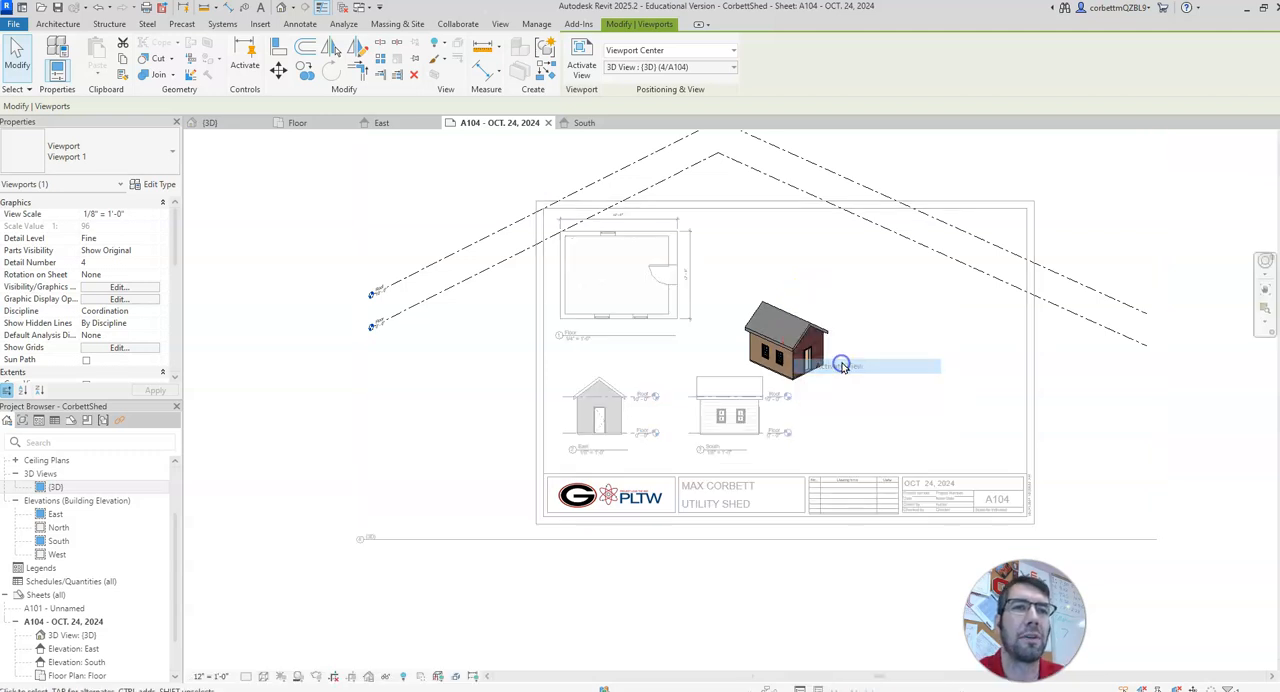
Step: Show the 3D view's crop region and shrink all four sides closely around the shed model
scroll(620, 378, down, 2)
click(351, 677)
click(367, 459)
drag(367, 330, 706, 329)
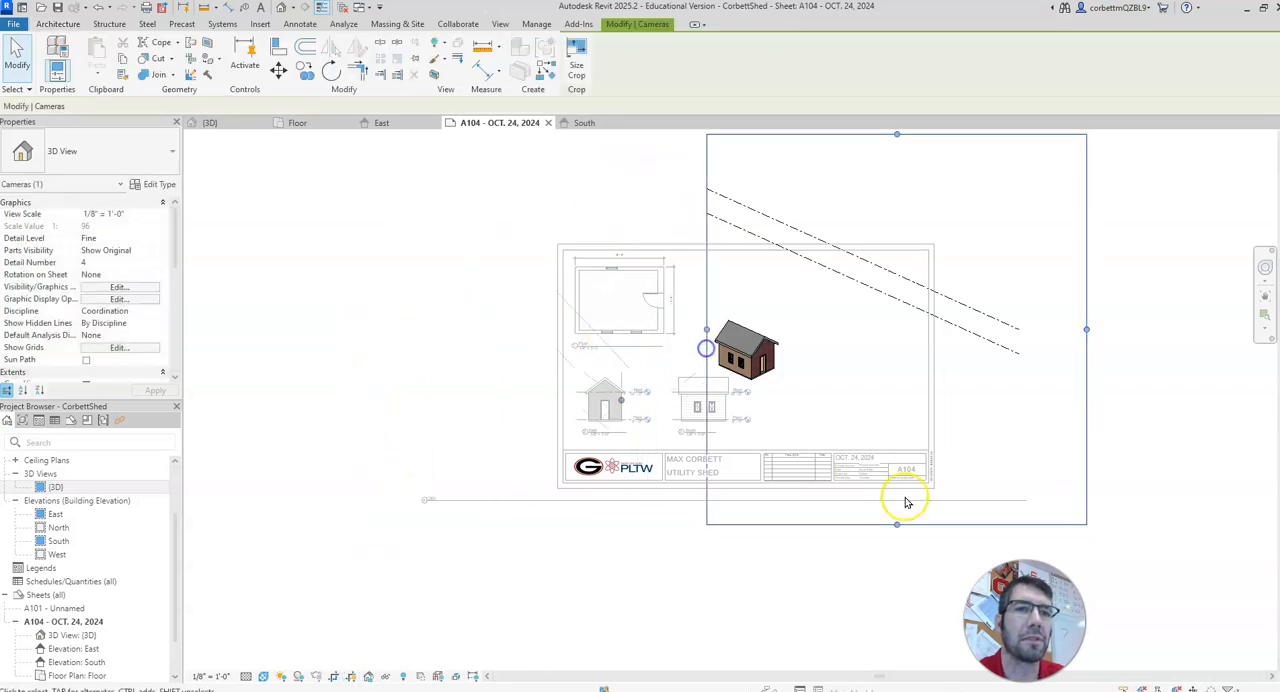
drag(897, 524, 866, 400)
drag(1088, 269, 794, 282)
drag(751, 140, 762, 305)
click(889, 380)
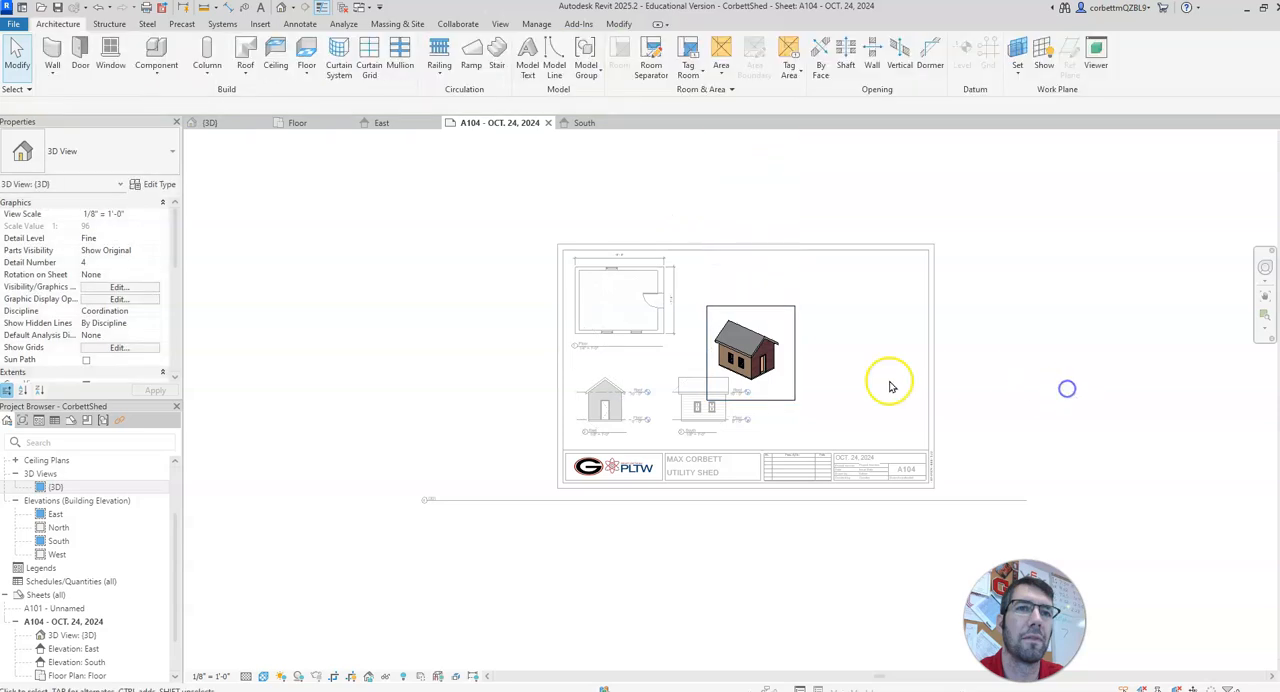
Step: Hide the 3D view's crop region and deactivate the view on the sheet
click(740, 370)
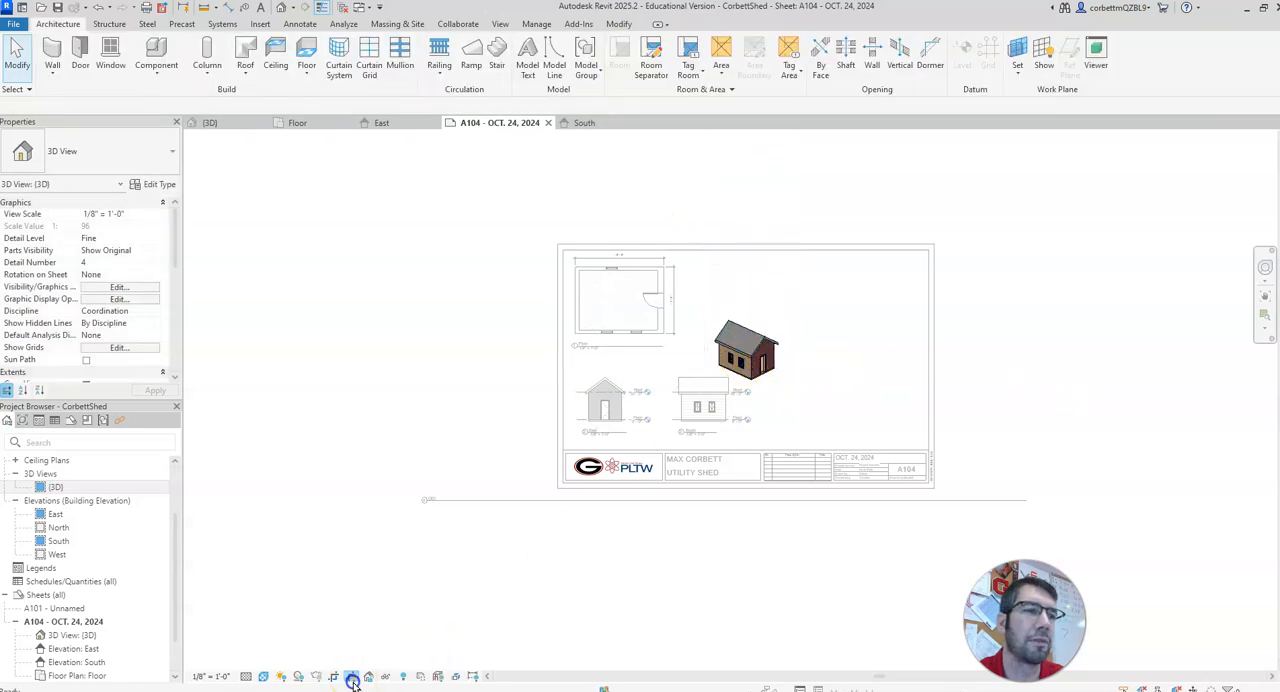
click(627, 392)
right_click(738, 342)
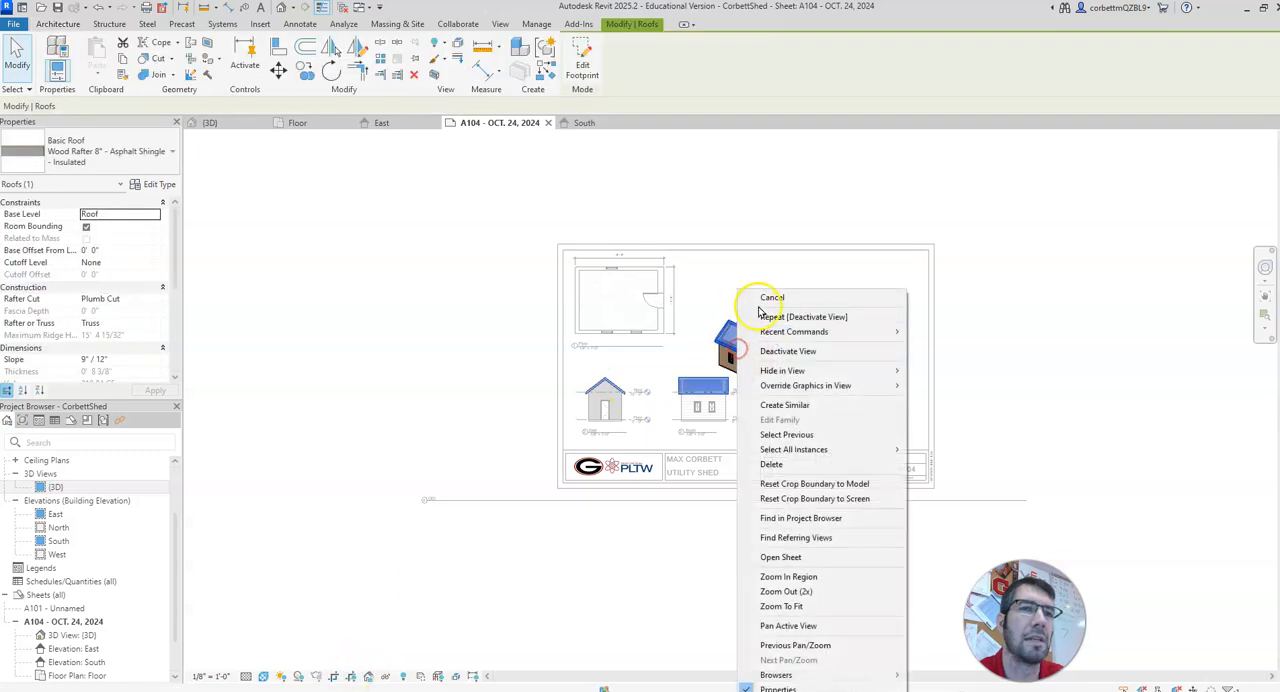
click(787, 352)
Step: Move the 3D viewport up beside the floor plan and set its shortened title beneath the shed, level with the Floor title
click(757, 327)
drag(757, 327, 746, 286)
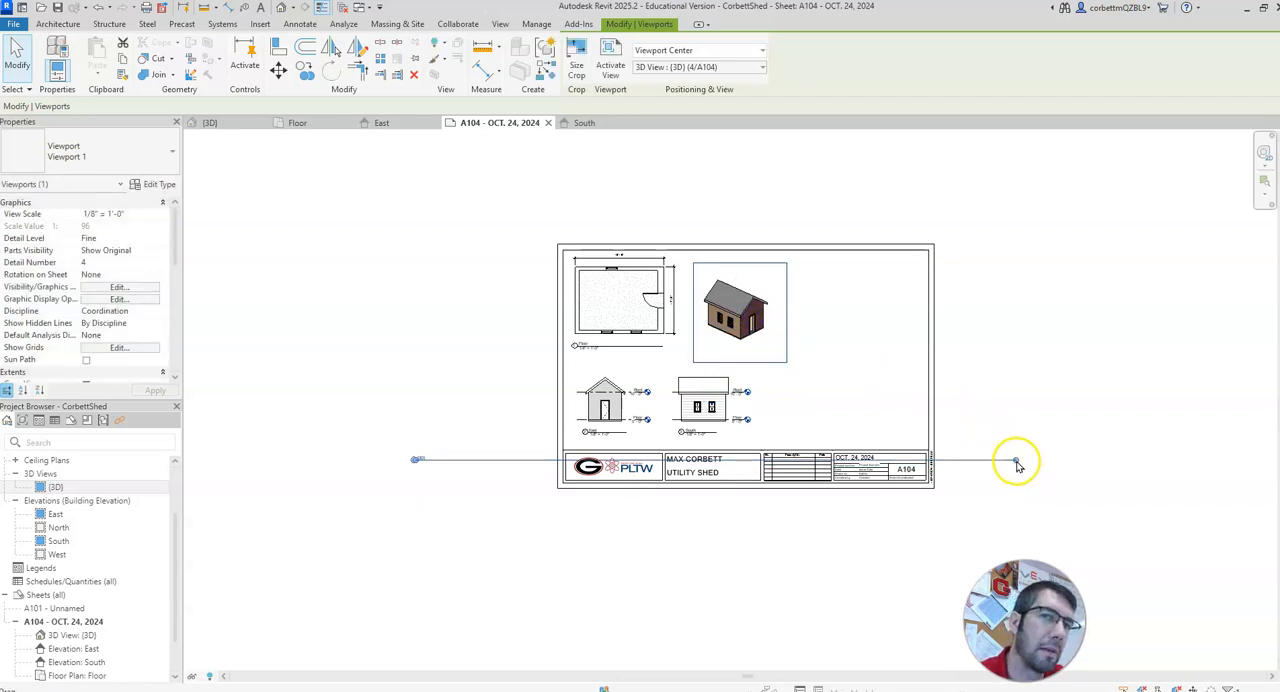
drag(1016, 462, 692, 473)
drag(462, 465, 735, 352)
click(475, 498)
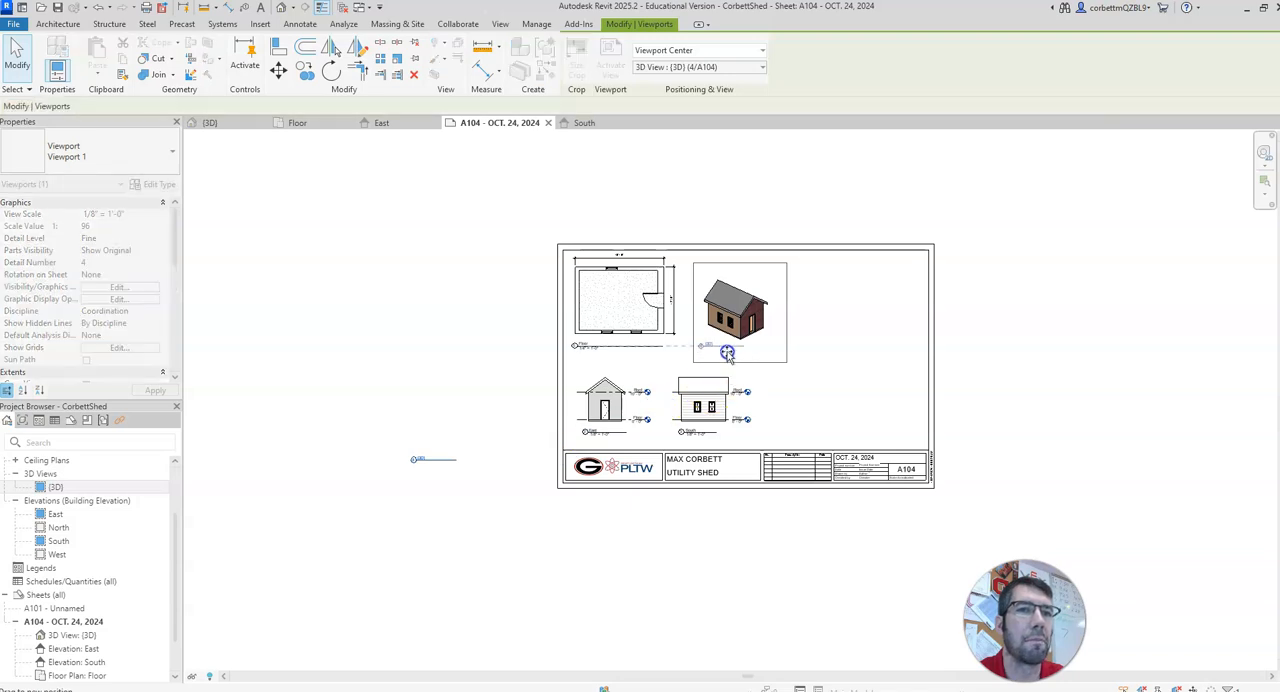
click(1098, 380)
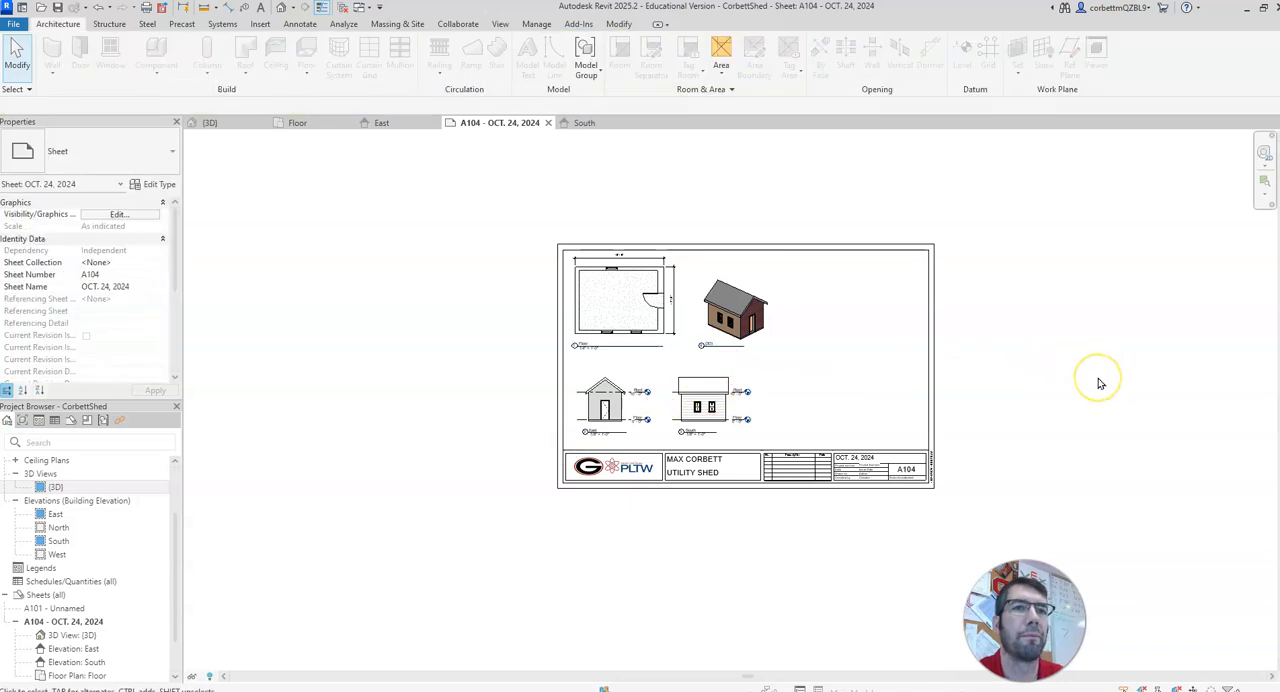
scroll(1082, 378, up, 2)
middle_drag(977, 395, 1120, 420)
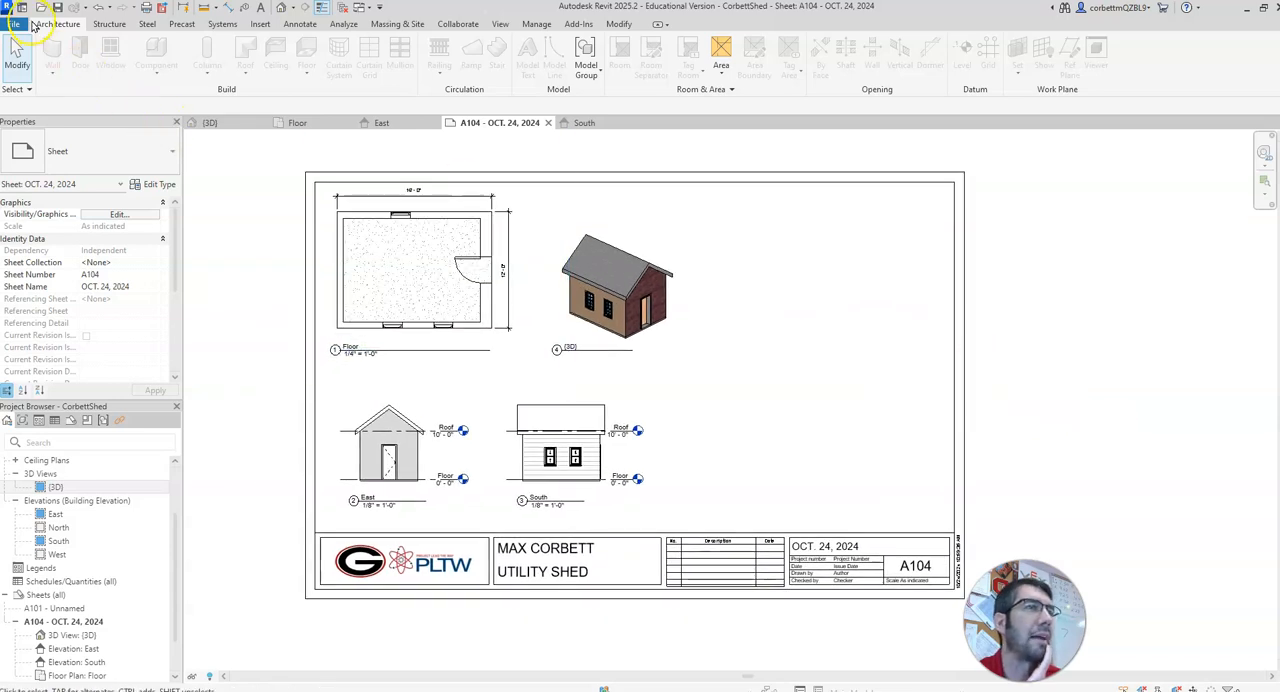
click(16, 23)
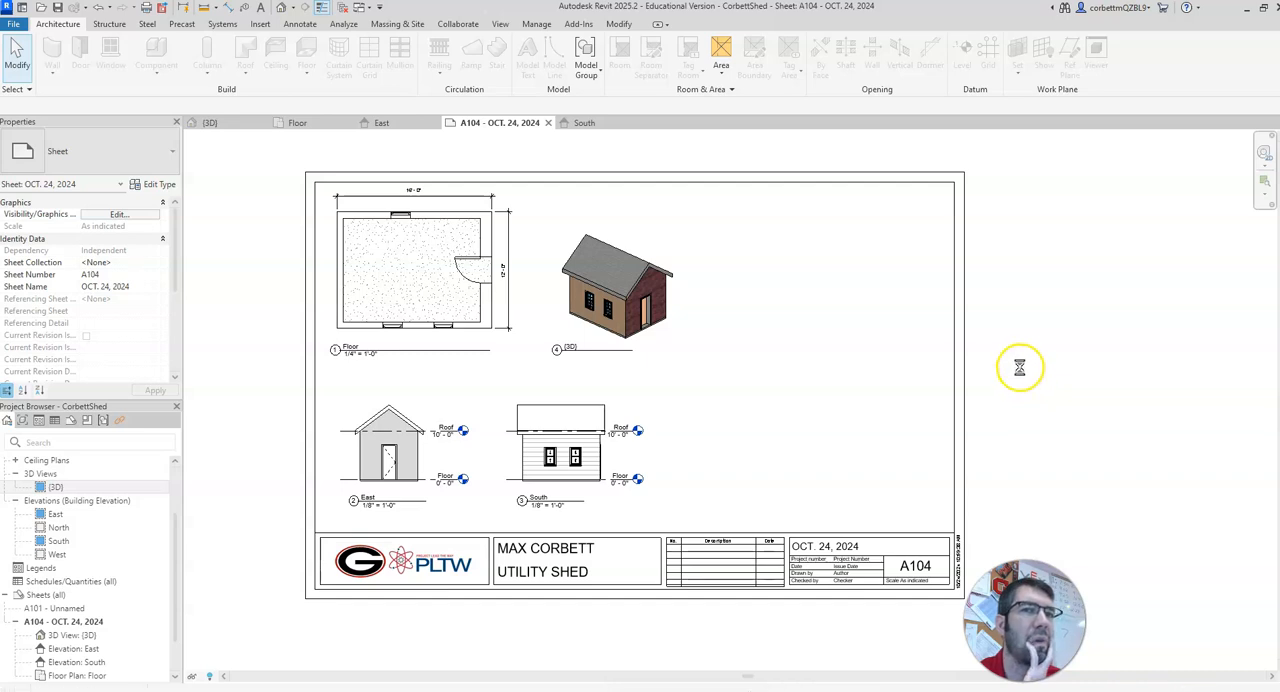
click(615, 266)
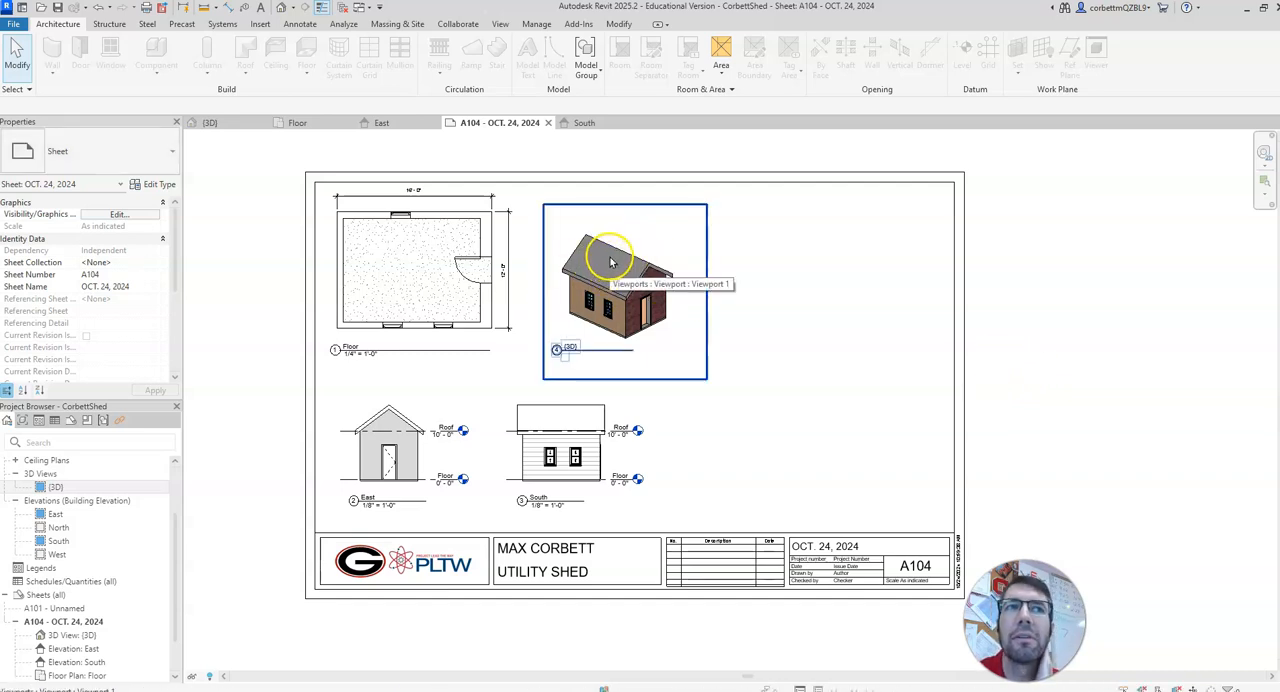
Step: Open the {3D} view and bring up its Visibility/Graphic Overrides
click(236, 126)
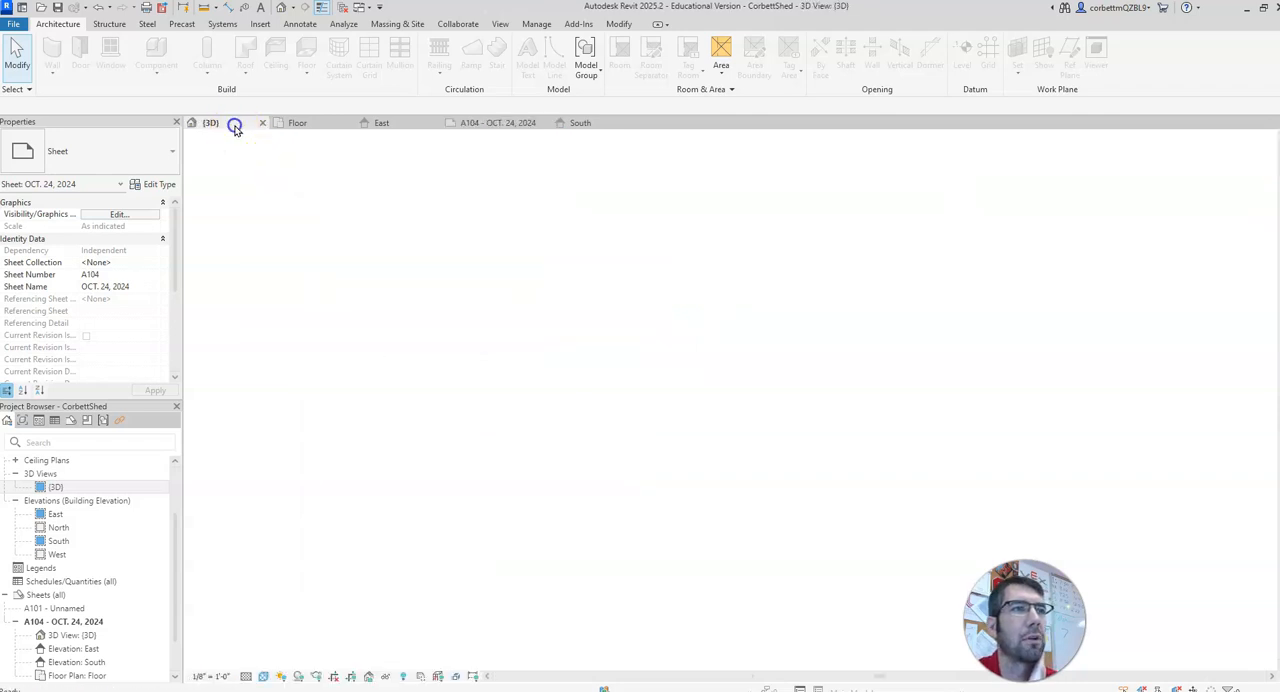
scroll(257, 340, down, 3)
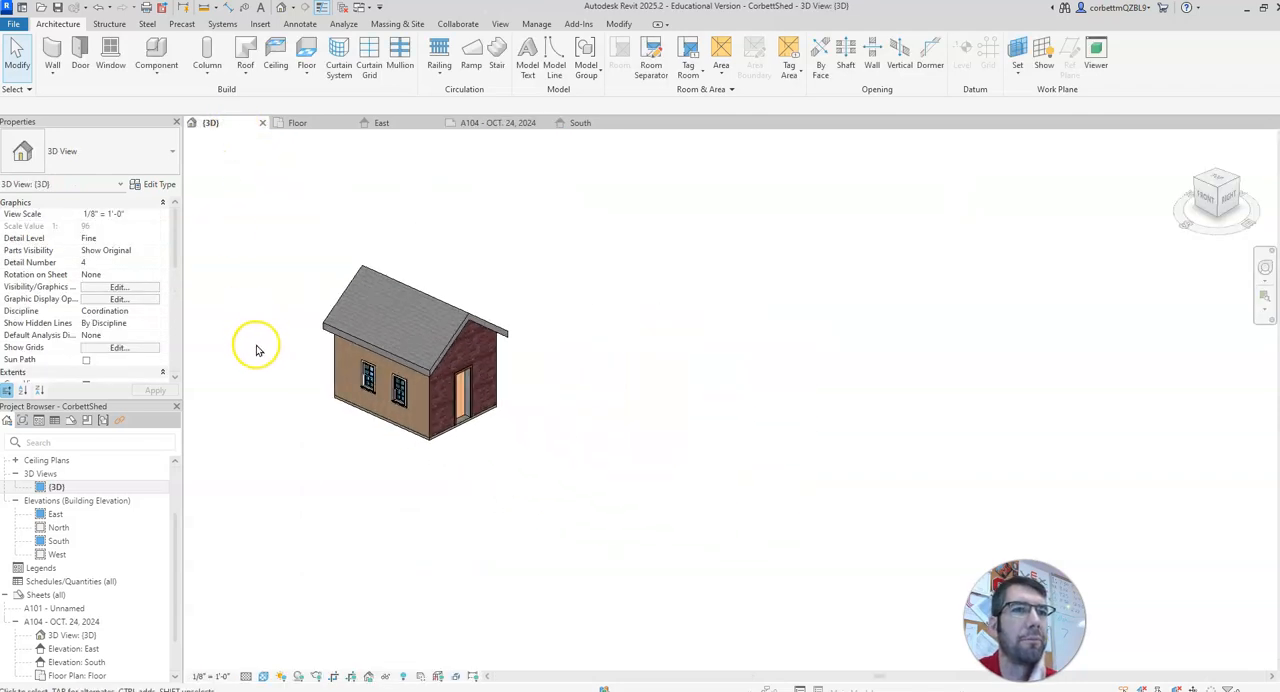
scroll(378, 372, down, 3)
middle_drag(380, 372, 537, 383)
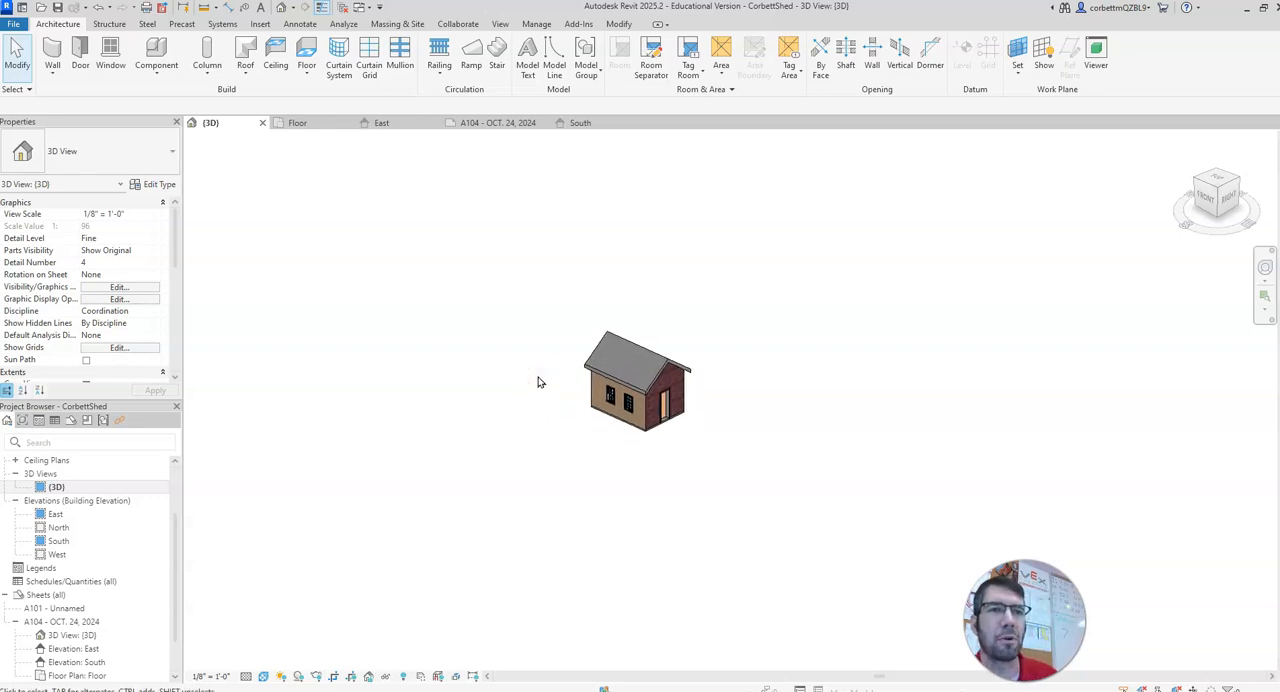
key(v)
key(v)
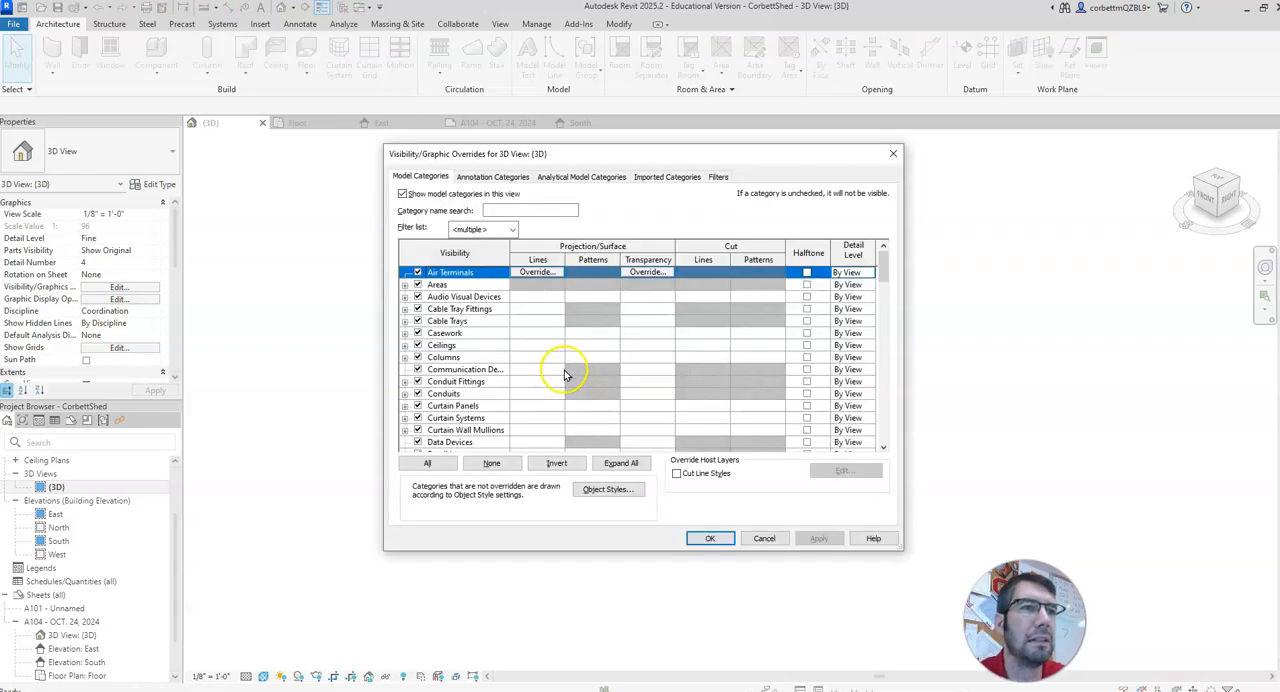
Step: Turn off the Levels annotation category for the {3D} view and return to sheet A104
scroll(476, 393, down, 1)
scroll(476, 390, up, 1)
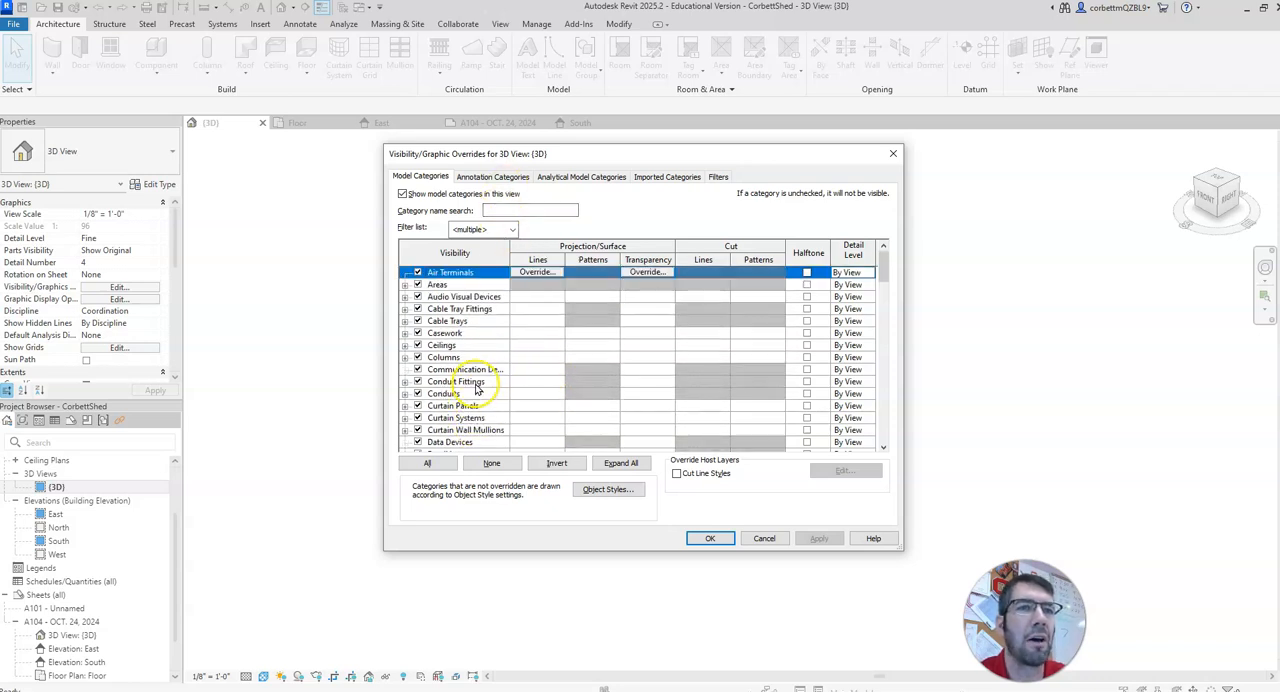
click(508, 178)
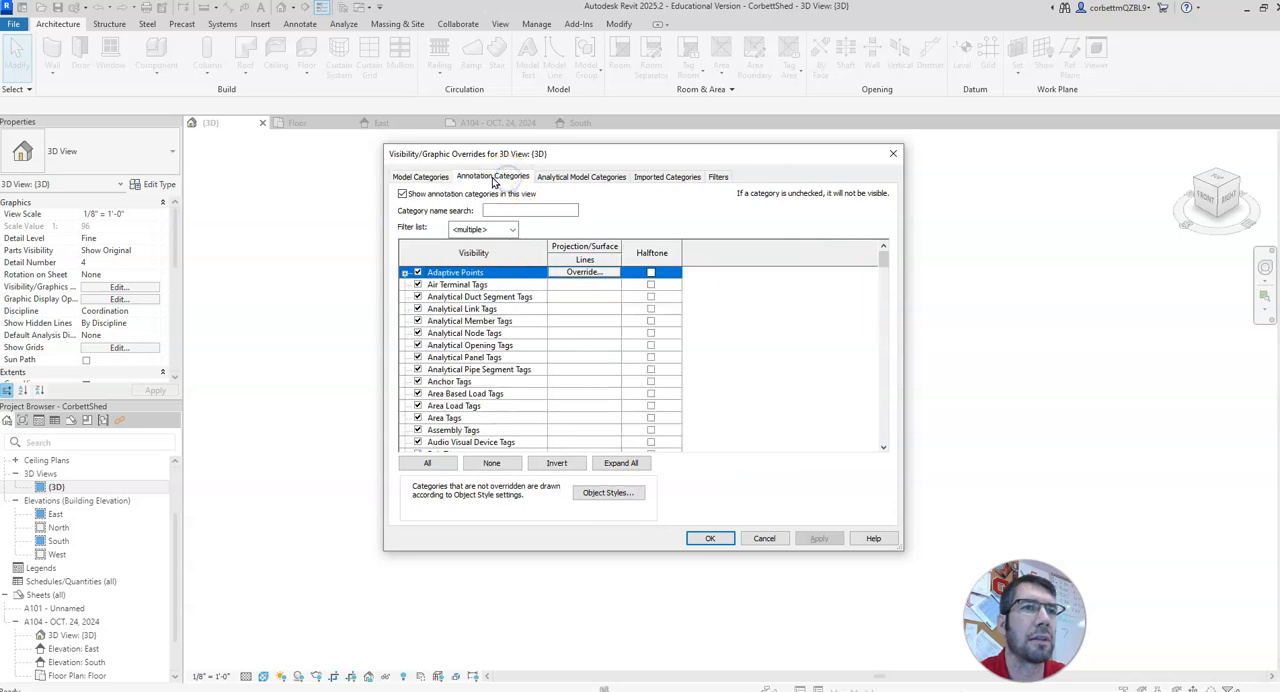
scroll(450, 400, down, 7)
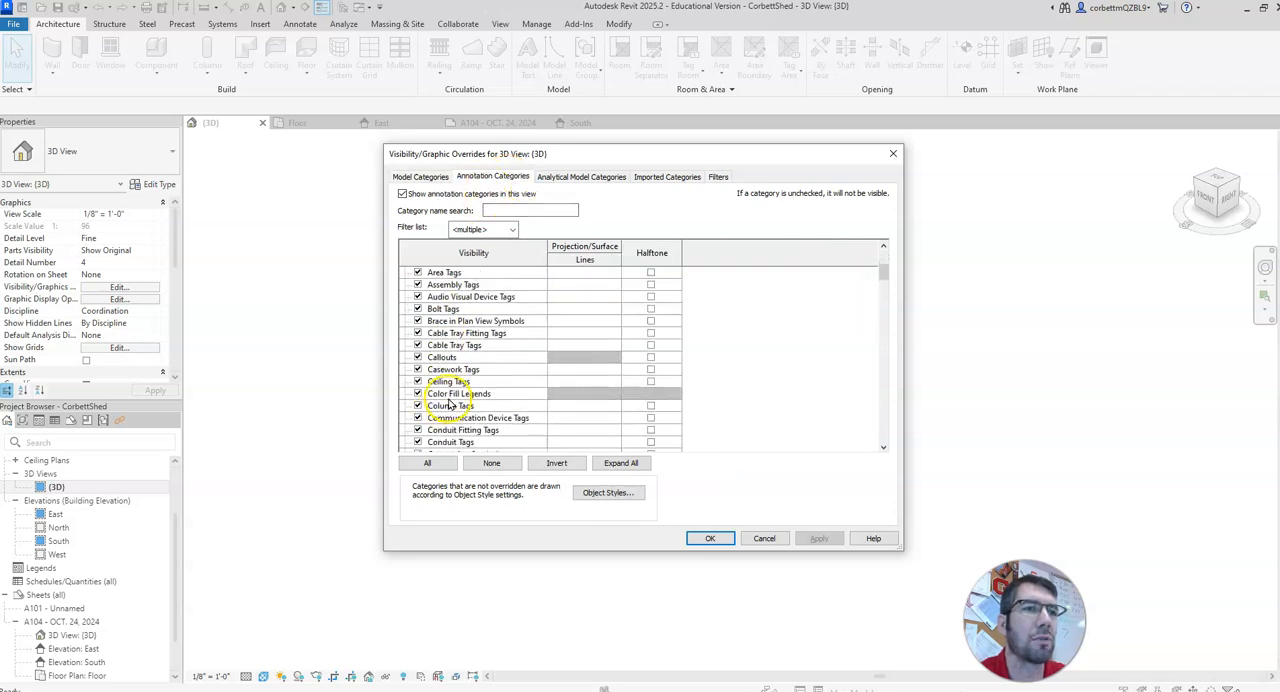
scroll(450, 400, down, 10)
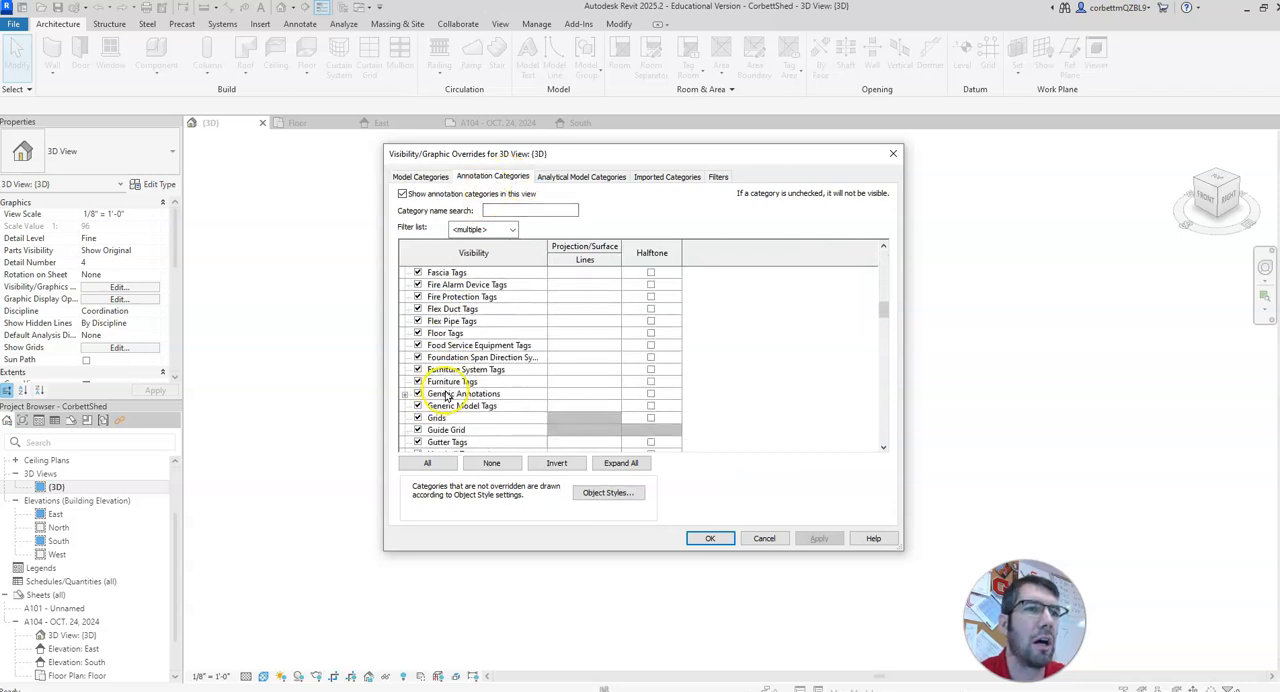
scroll(446, 397, down, 6)
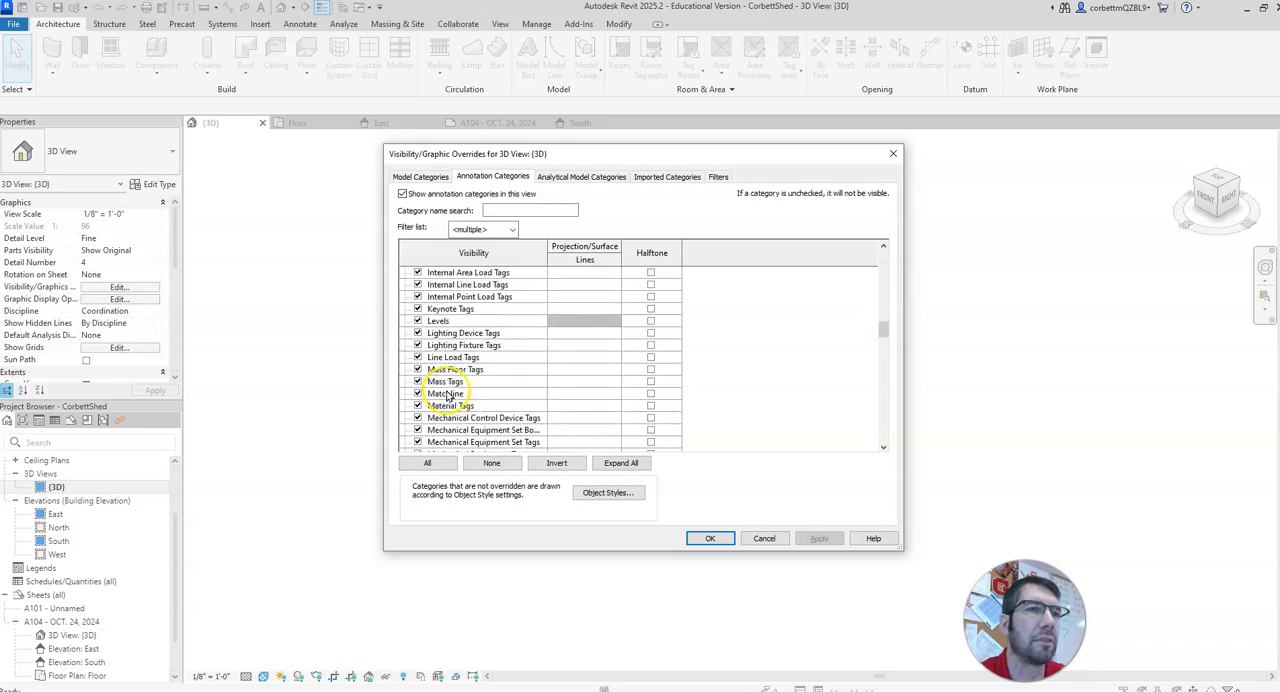
click(418, 321)
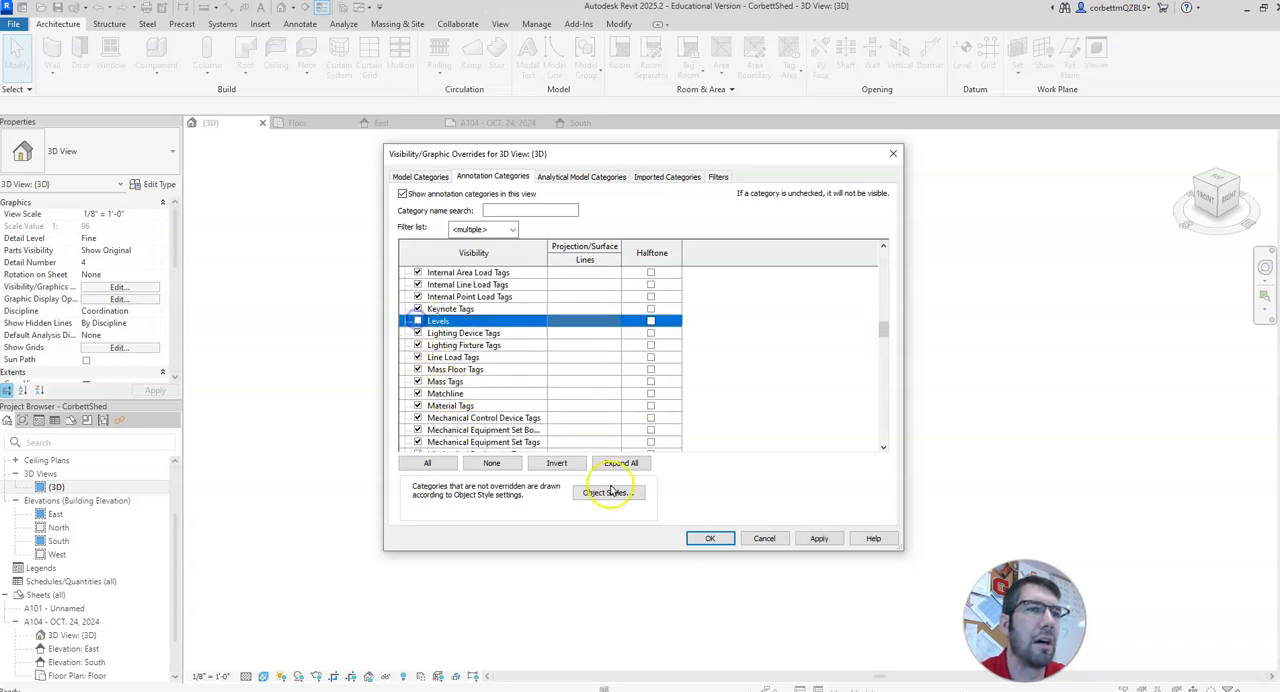
click(710, 538)
scroll(697, 485, down, 5)
scroll(695, 486, up, 4)
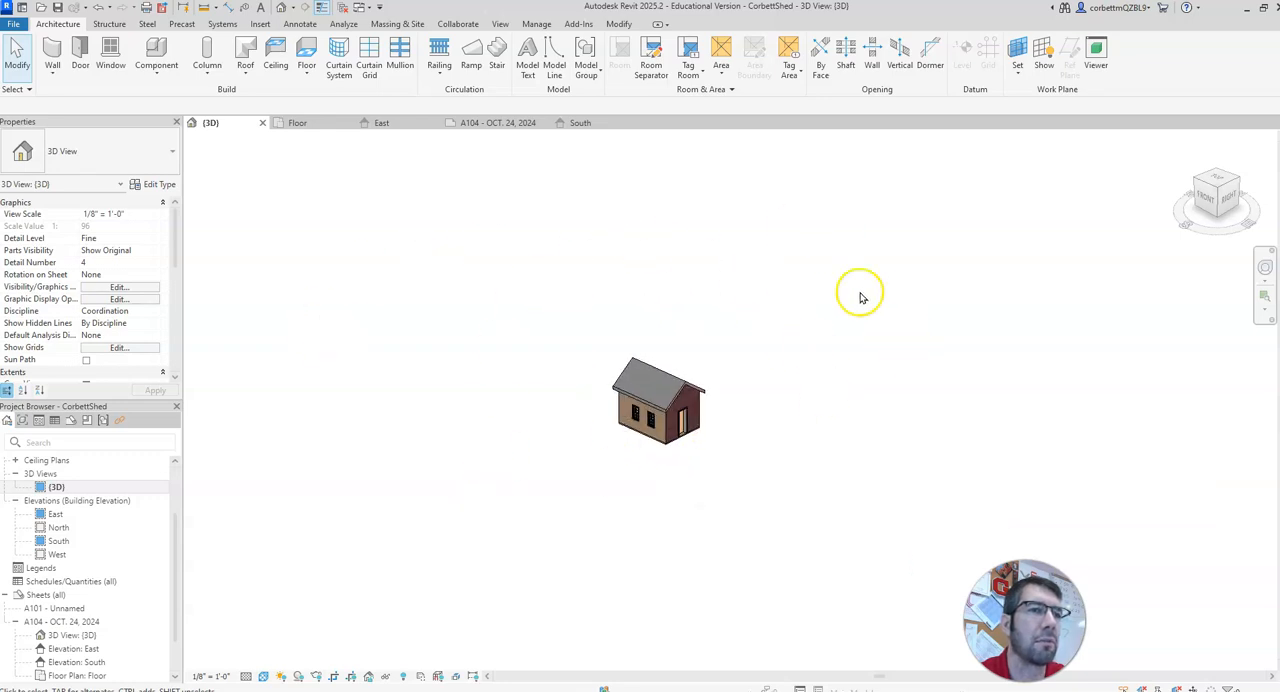
click(510, 123)
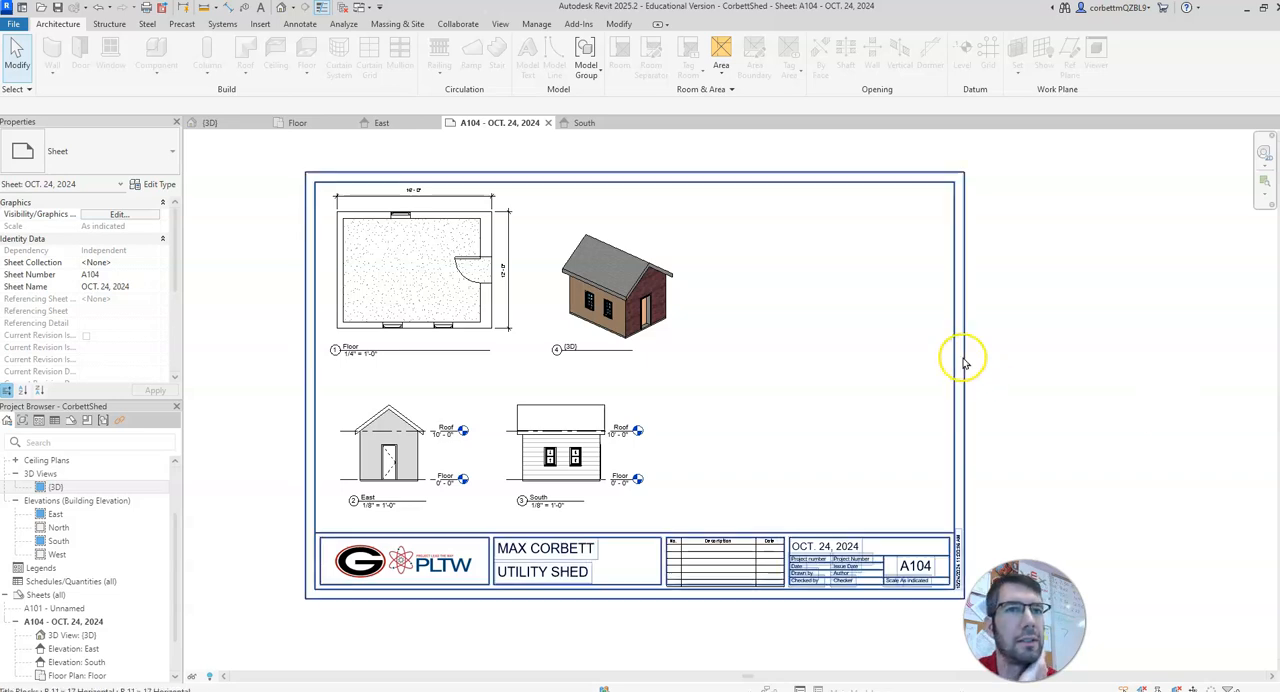
Step: In the Floor plan, cut a short vertical building section through the upper wall, right of its window, looking toward the door wall
click(306, 126)
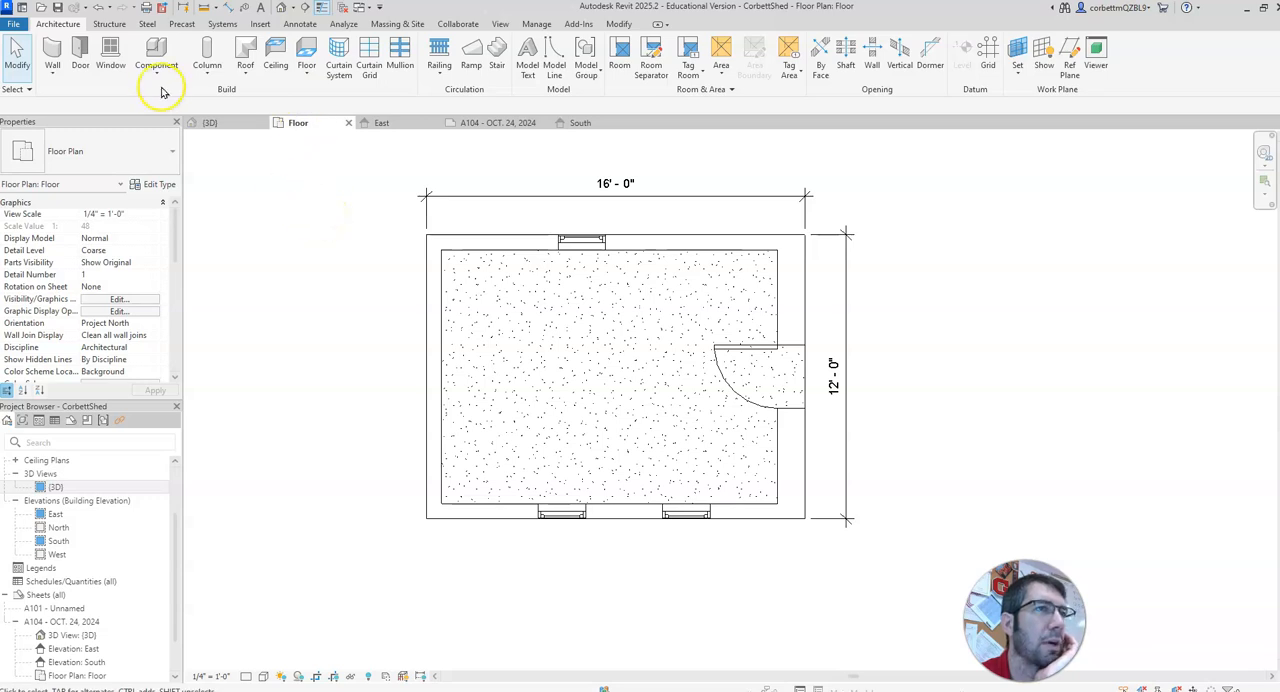
click(302, 24)
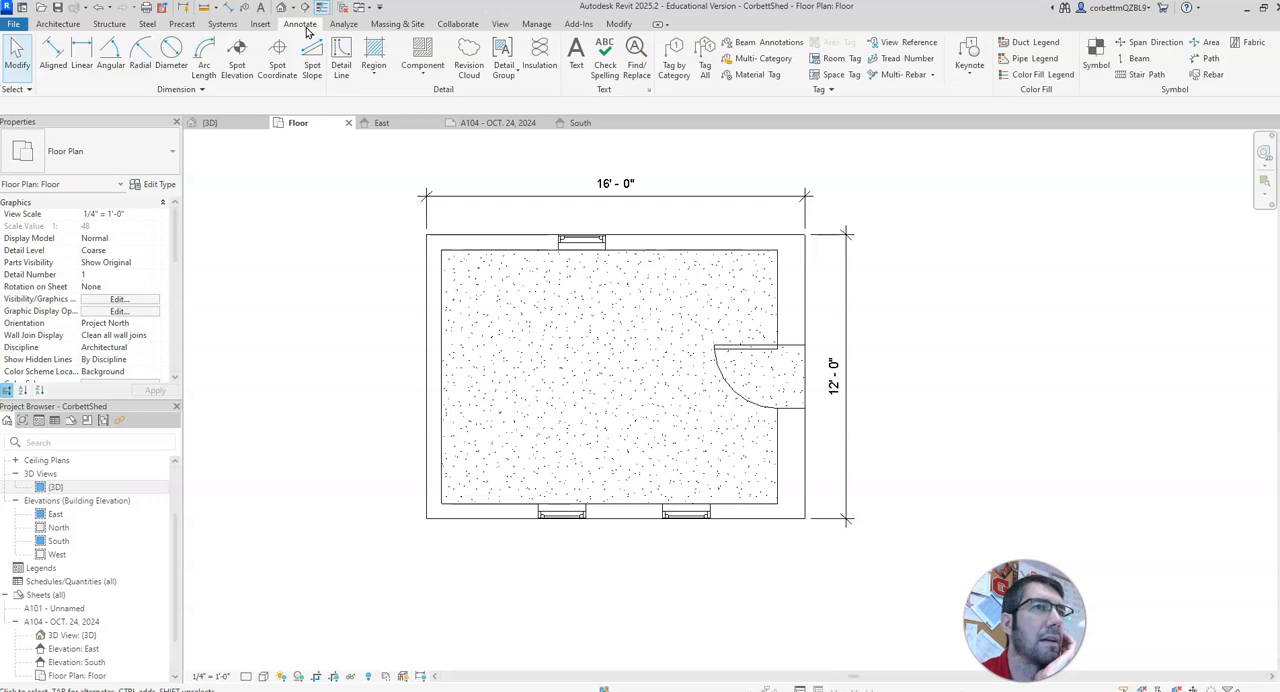
click(499, 24)
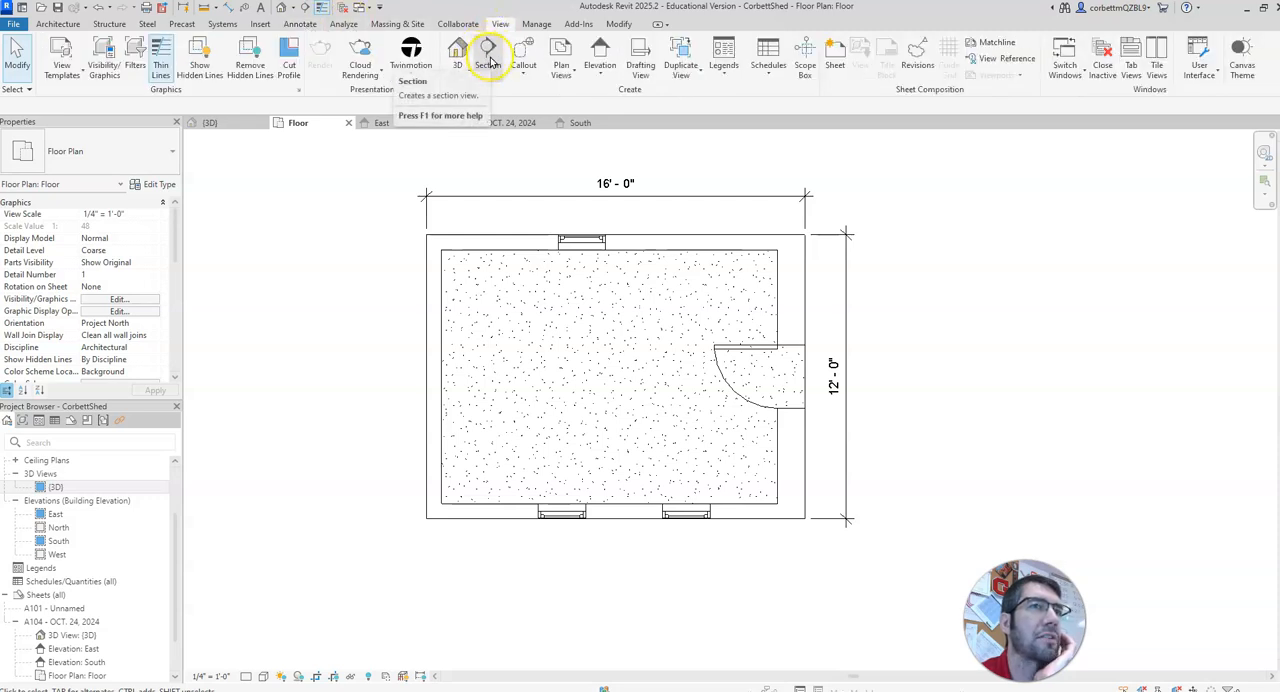
click(488, 56)
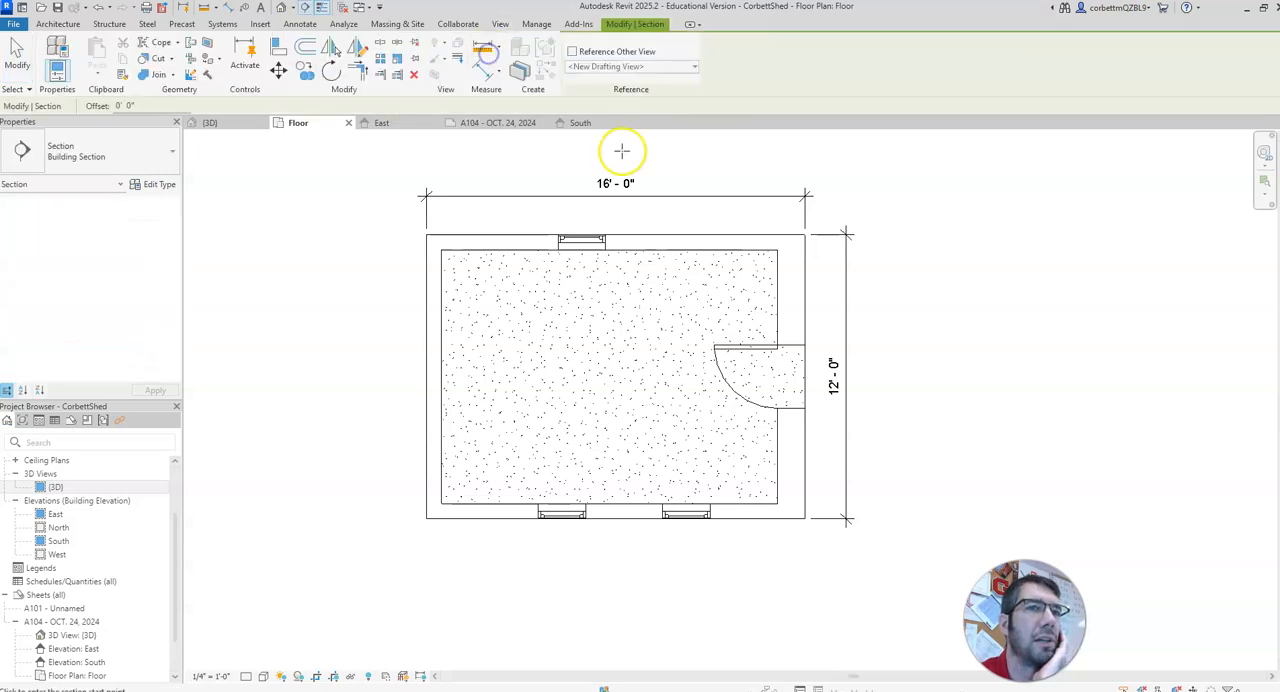
click(665, 210)
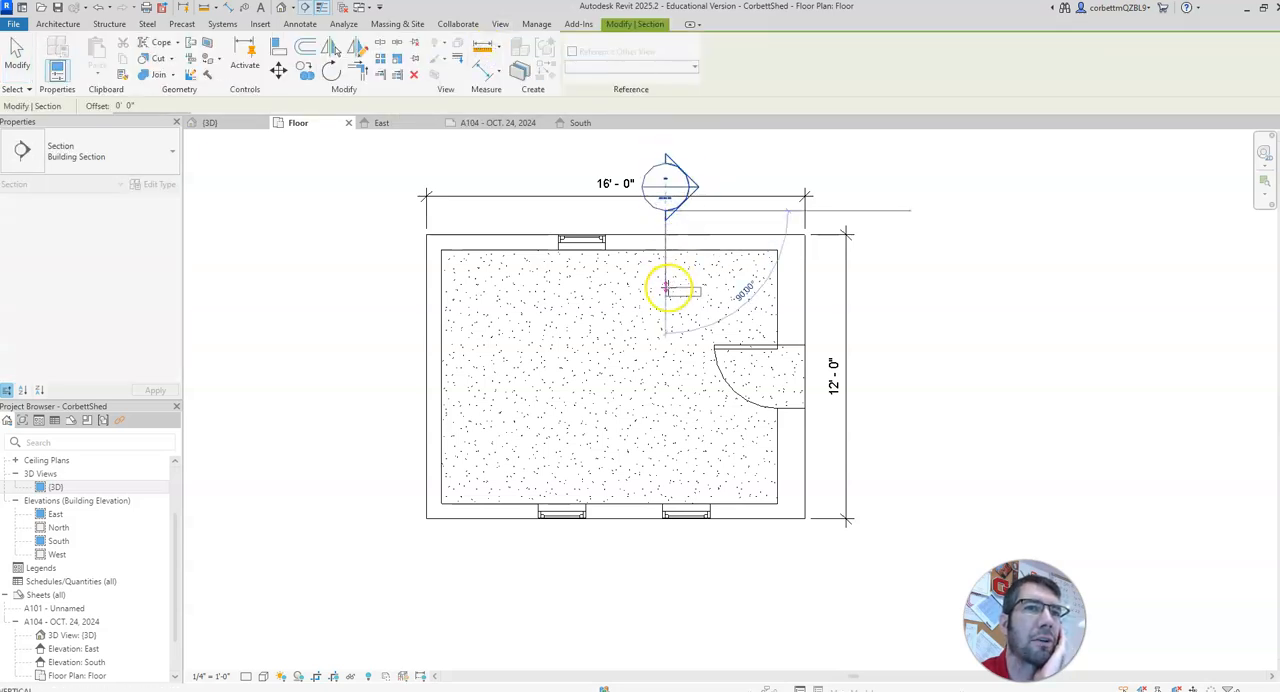
click(667, 290)
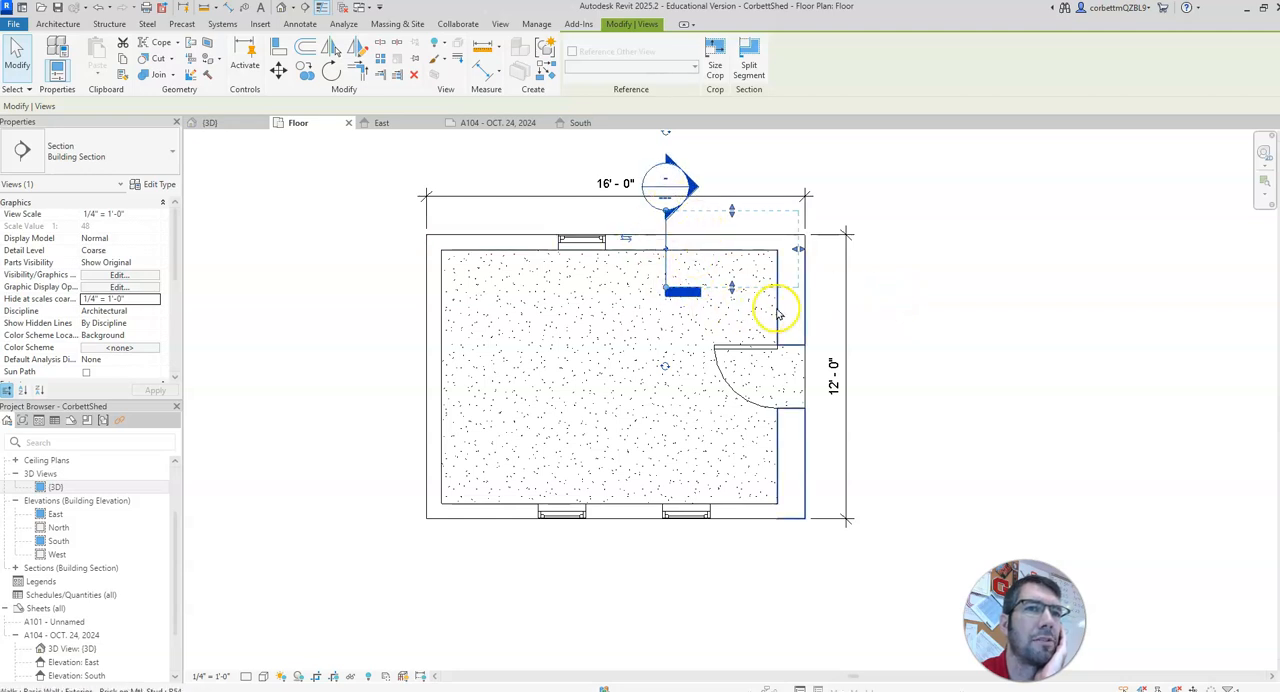
Step: Reduce the section's view depth so it ends inside the room, short of the door wall
middle_drag(777, 297, 752, 360)
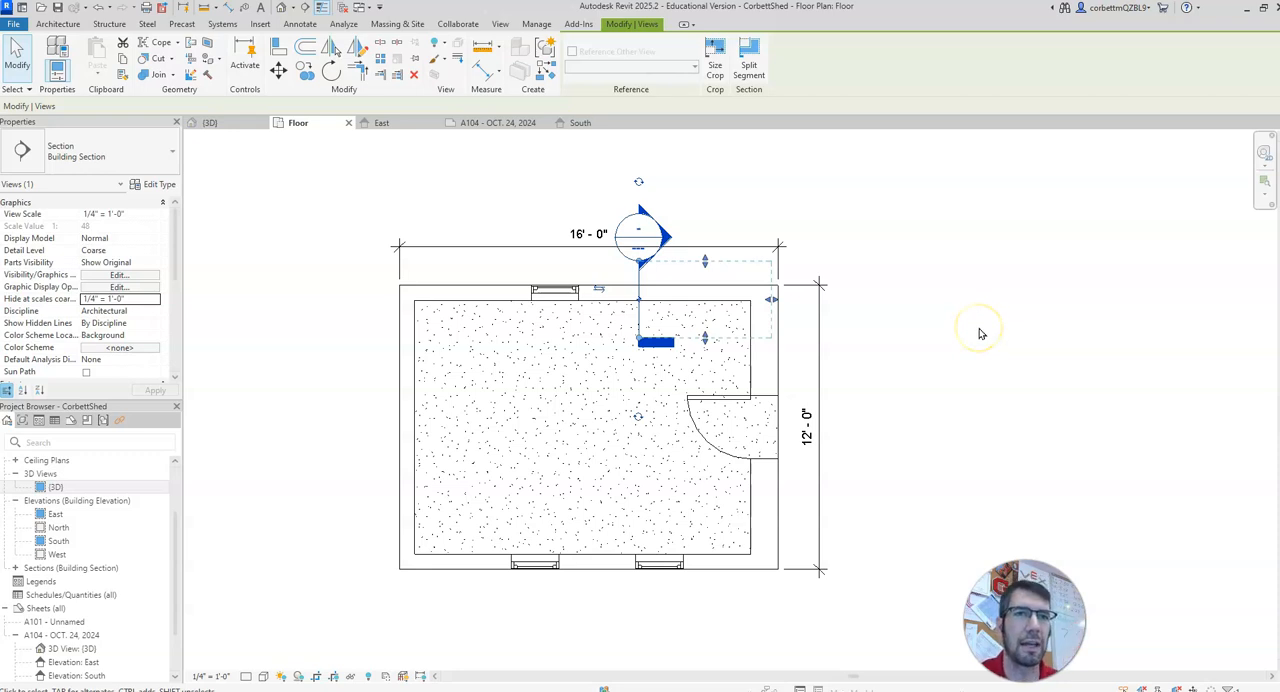
drag(772, 305, 696, 300)
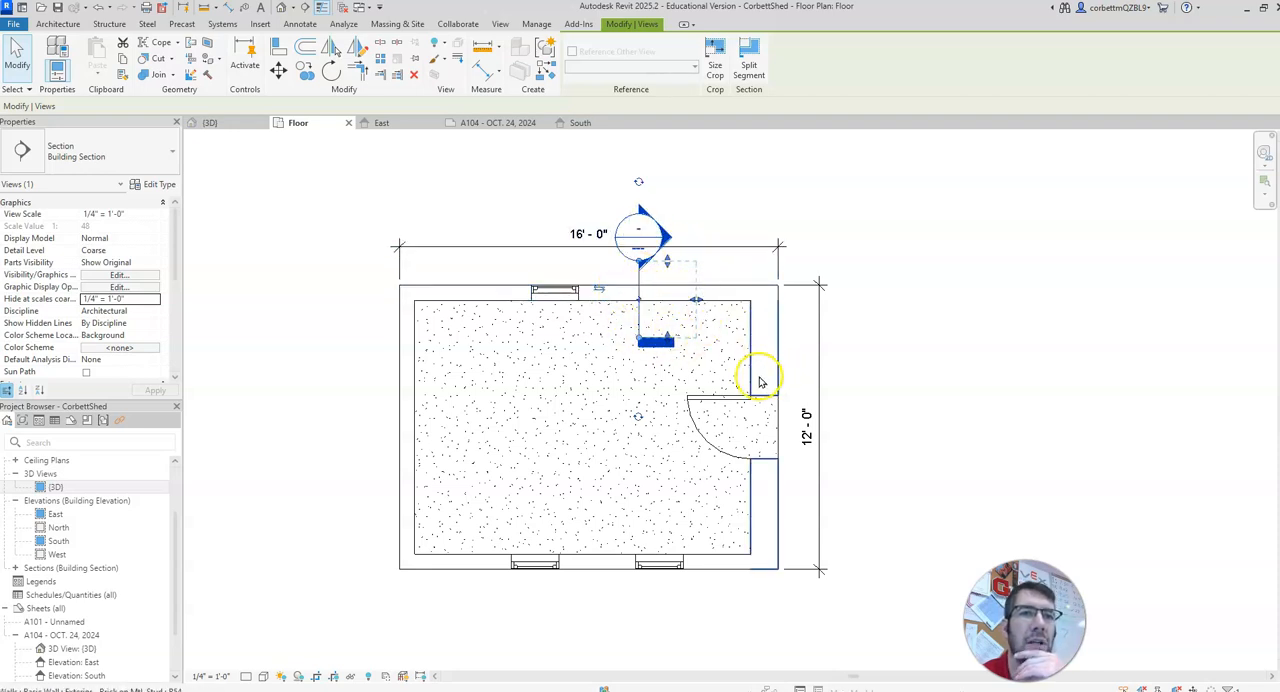
click(950, 362)
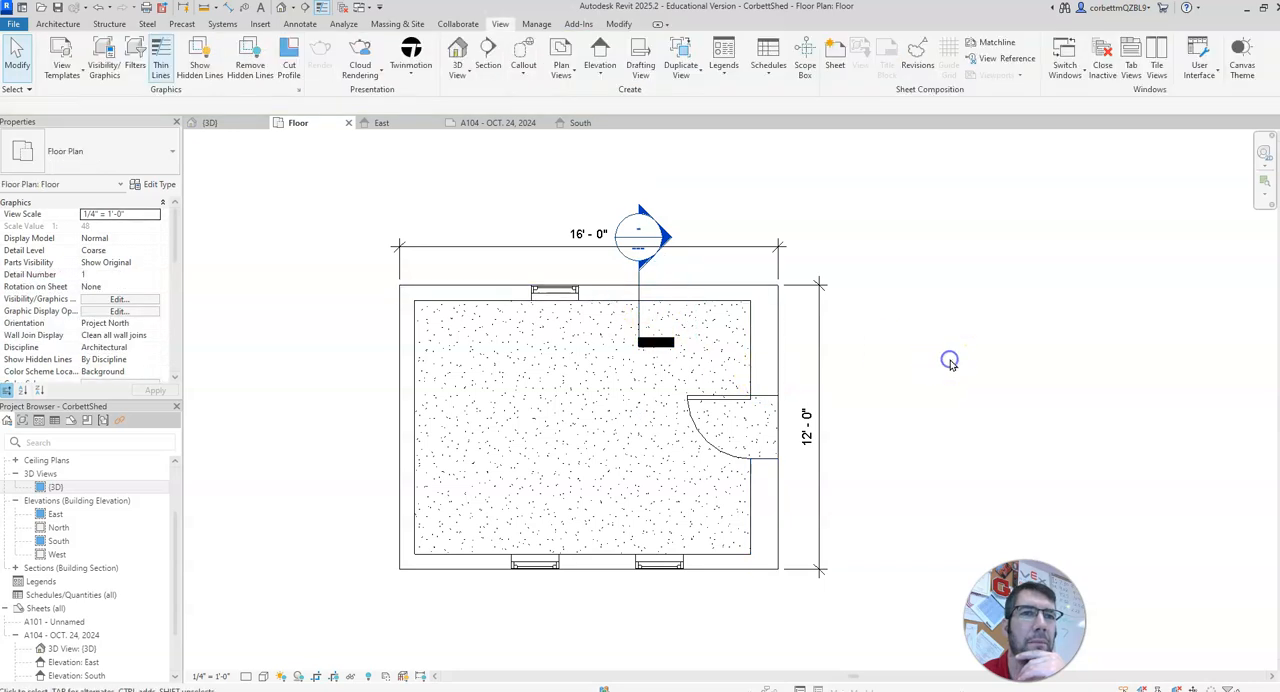
Step: Expand the building sections and open the new Section 1 view
scroll(80, 578, down, 2)
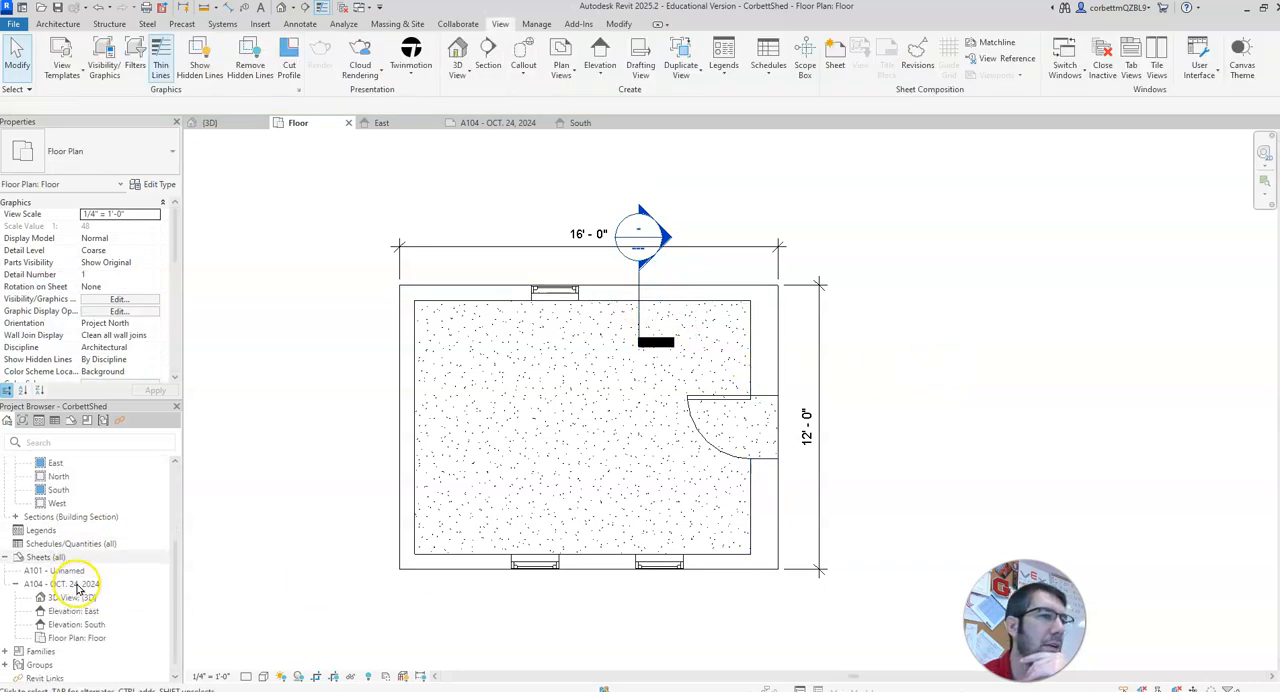
click(15, 516)
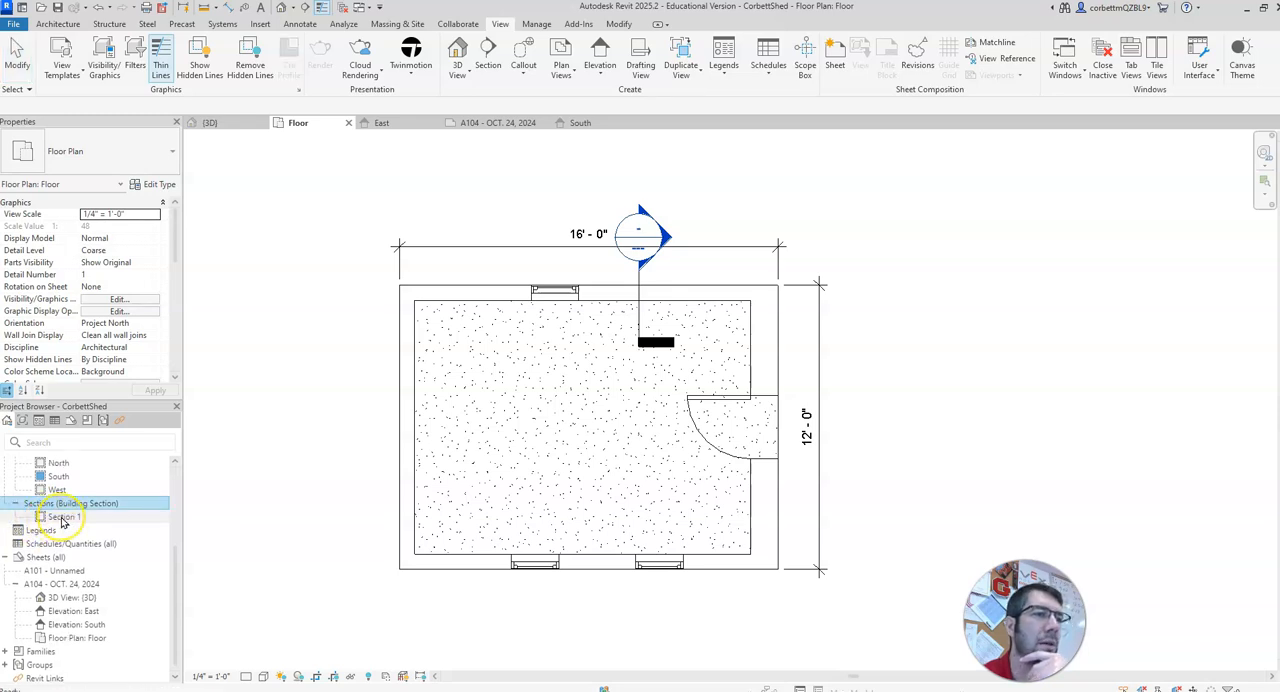
double_click(61, 517)
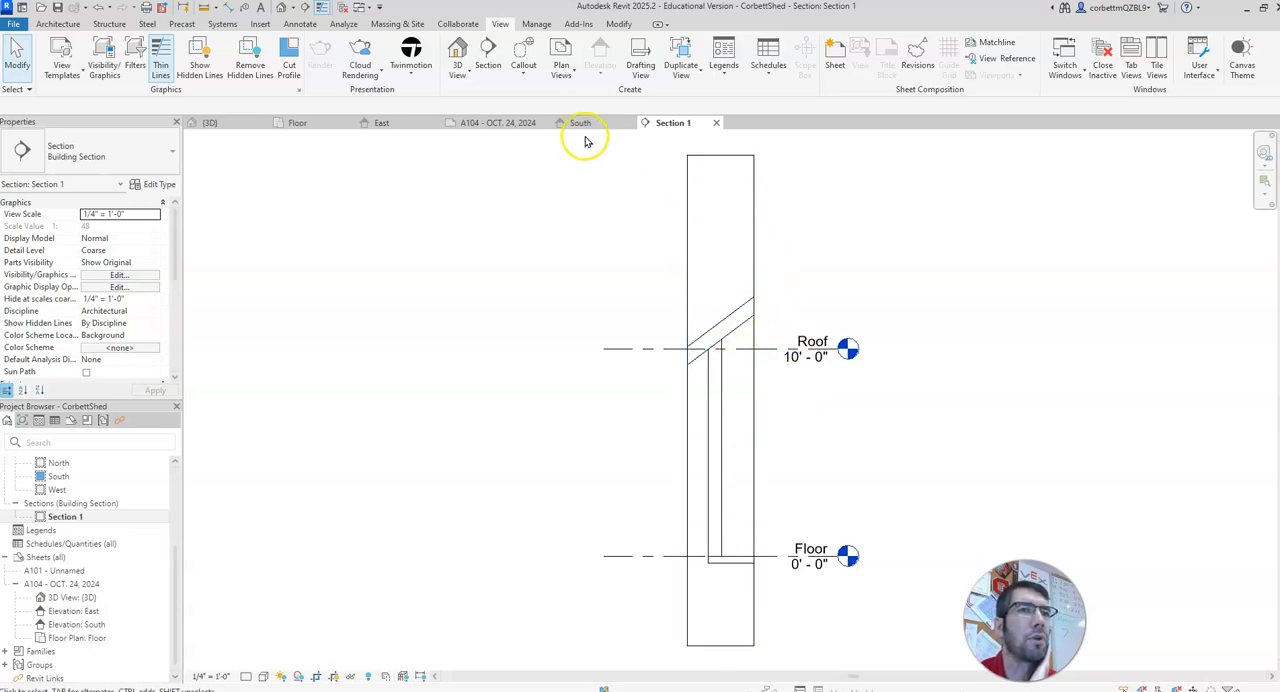
Step: In the Floor plan, extend the section's crop extent slightly farther into the room and check the widened Section 1 view
click(493, 123)
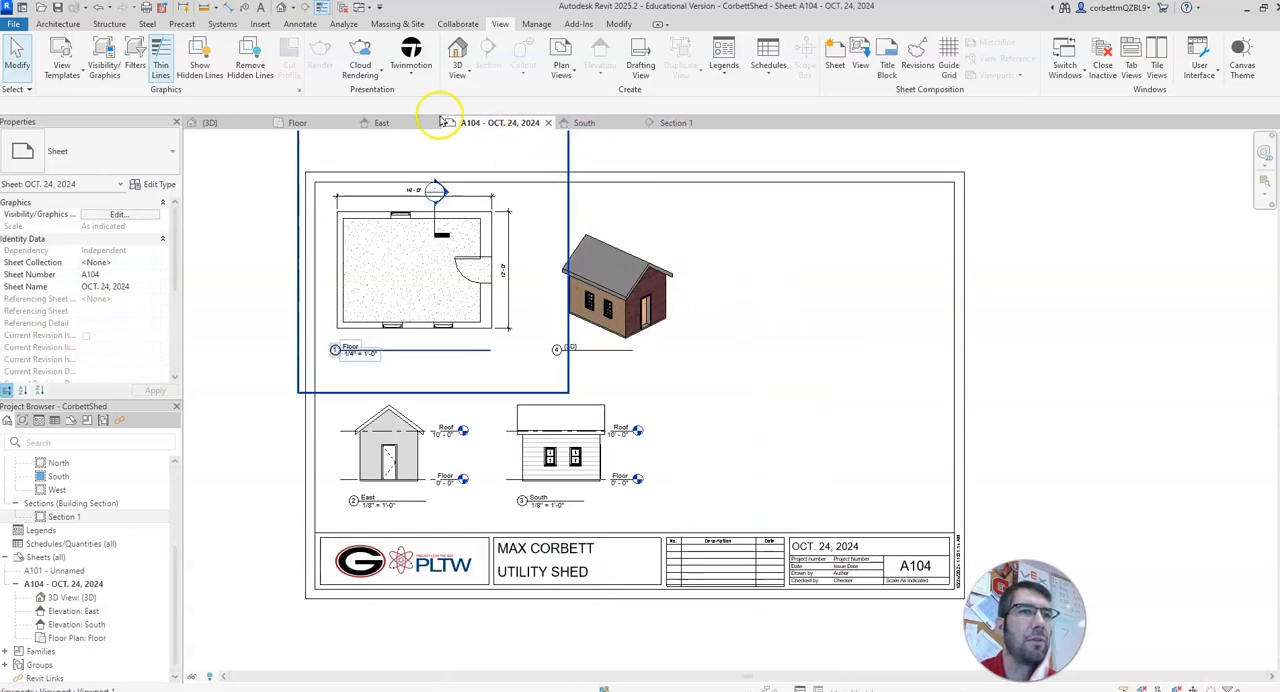
click(298, 122)
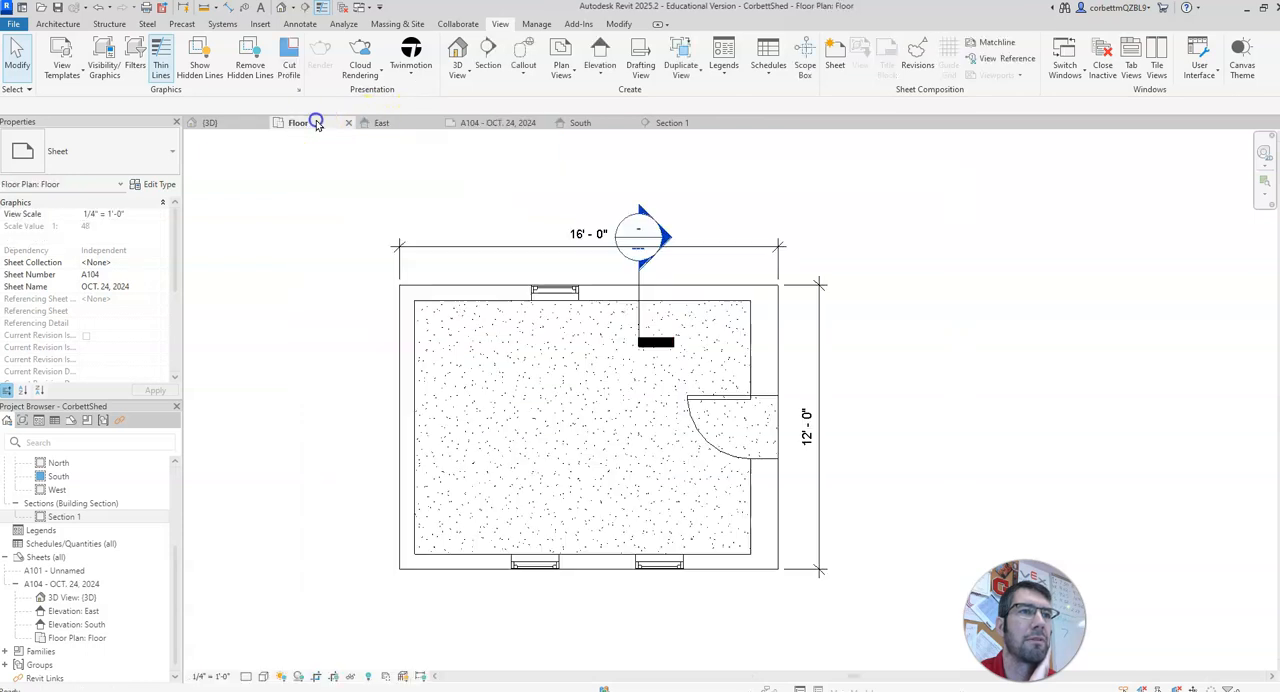
click(642, 330)
drag(700, 303, 669, 362)
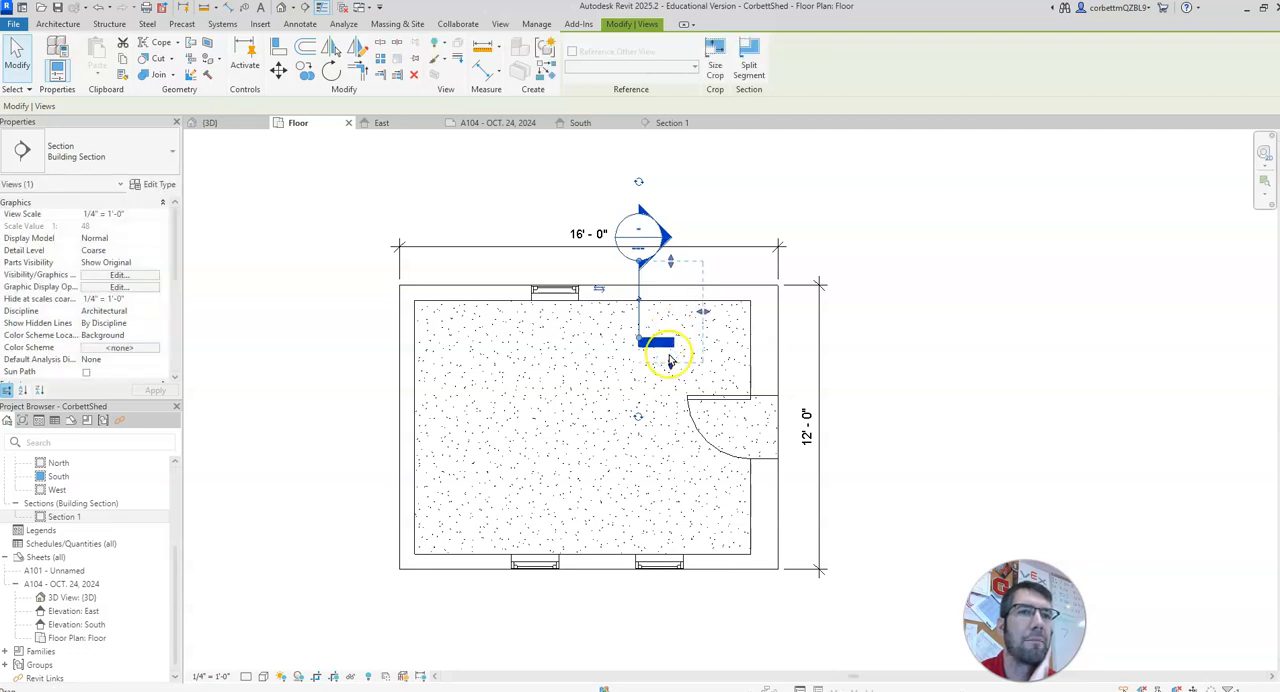
click(653, 124)
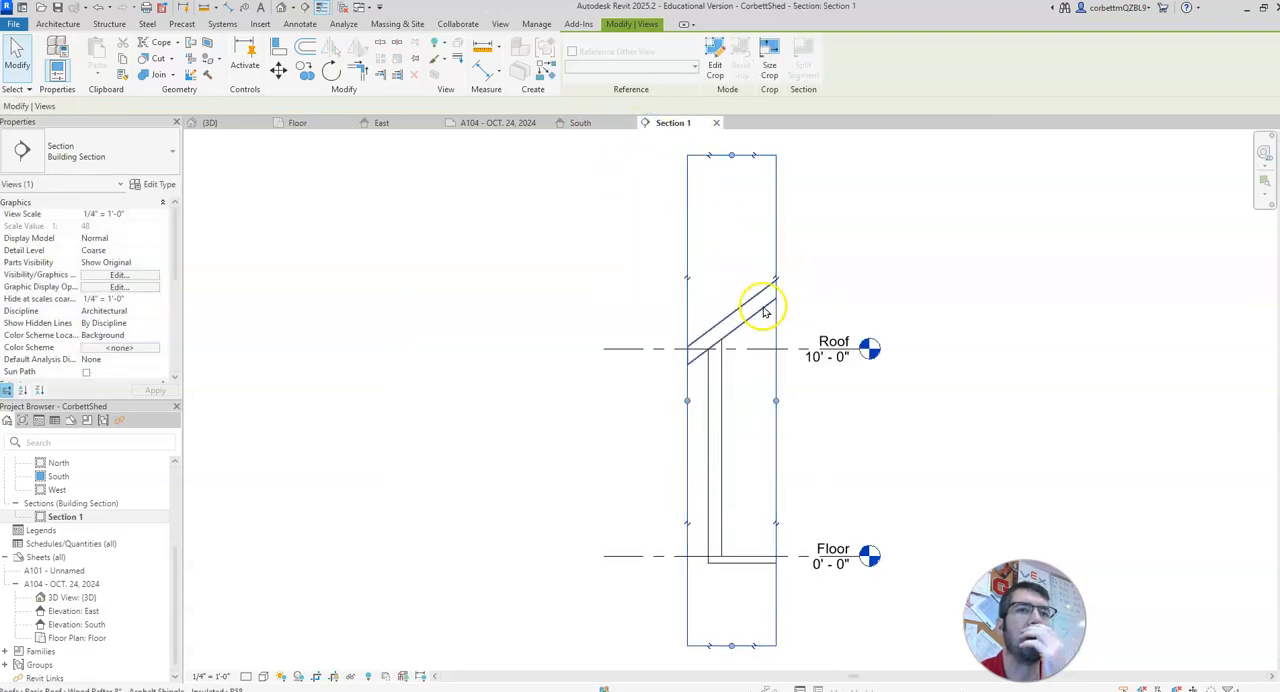
click(1013, 351)
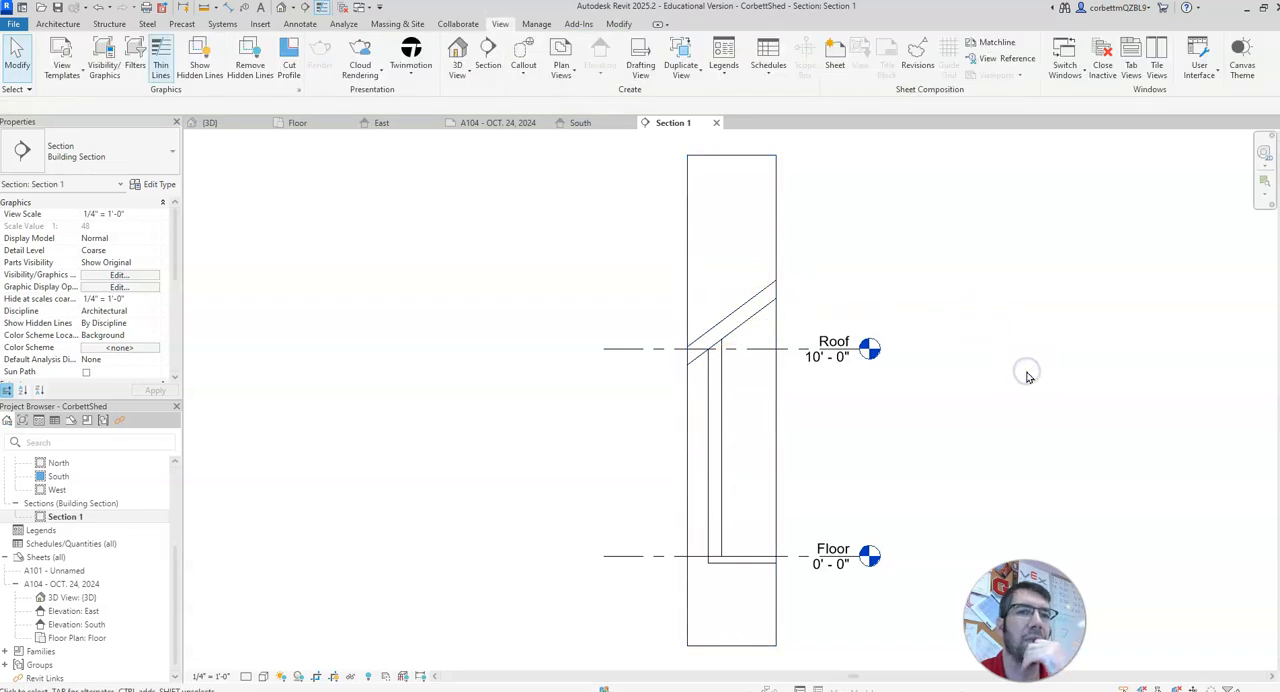
Step: Hide the crop region in Section 1 and shorten the level lines at both ends so they sit close to the wall
click(336, 677)
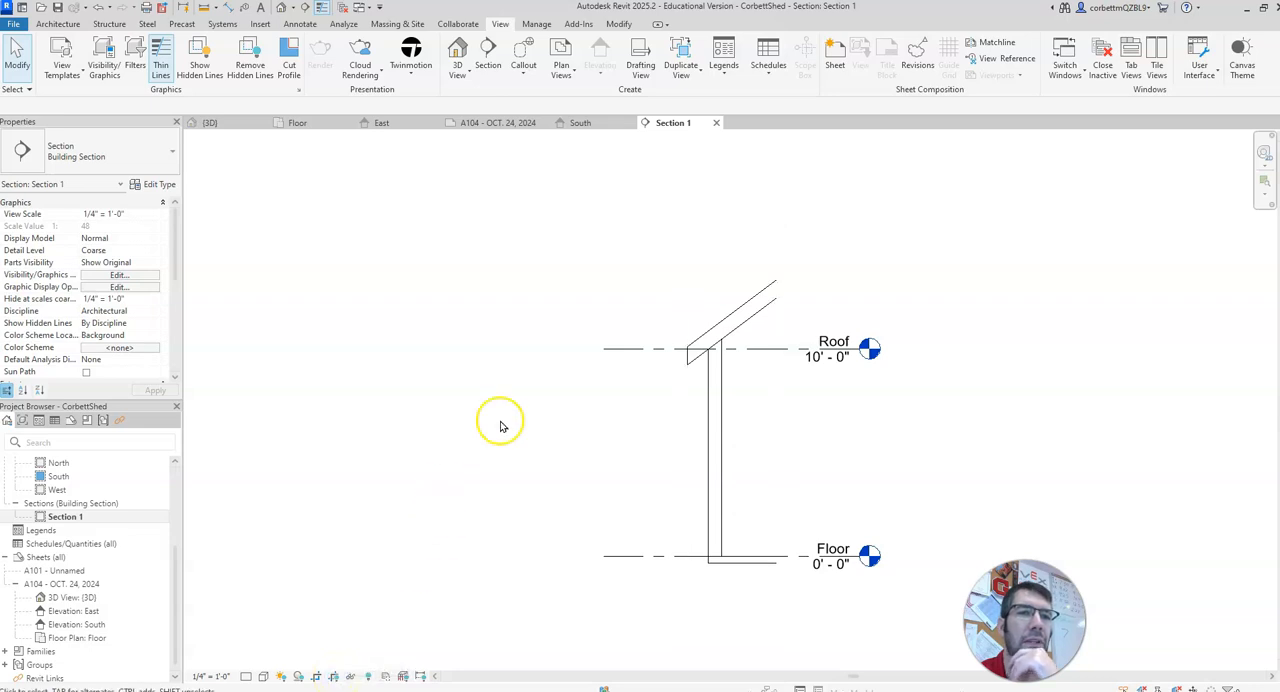
click(613, 351)
drag(605, 352, 679, 350)
click(866, 352)
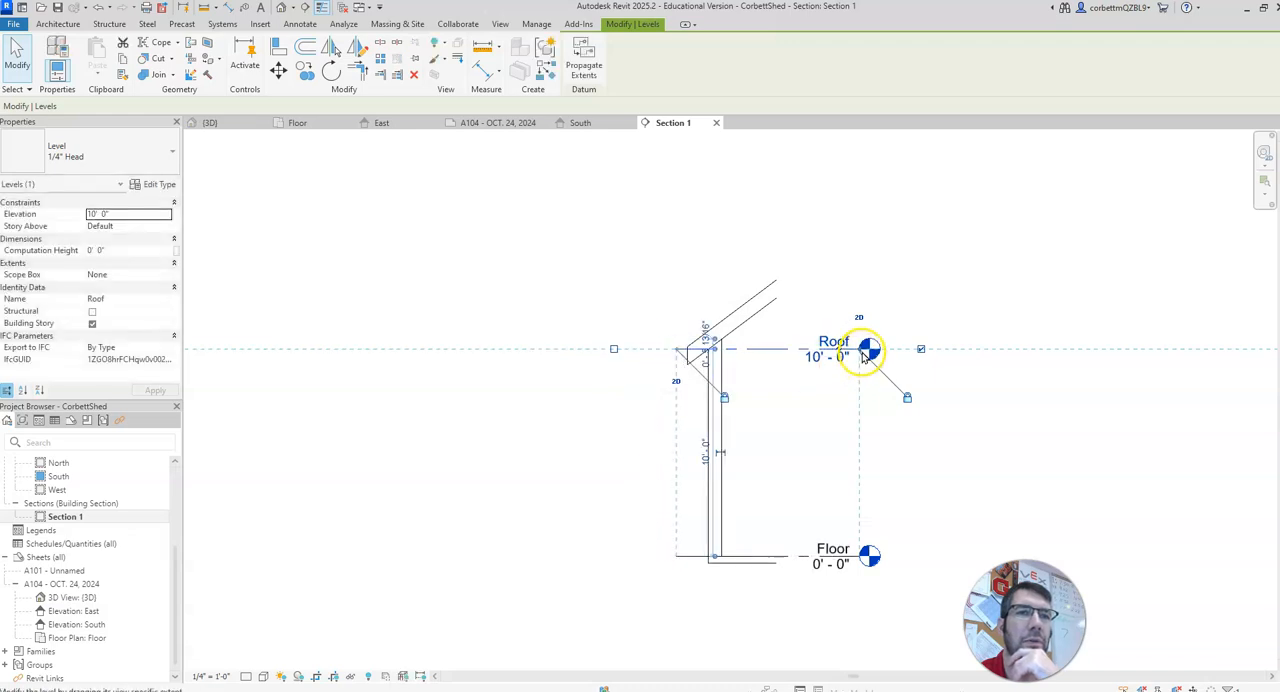
drag(862, 352, 800, 349)
click(929, 441)
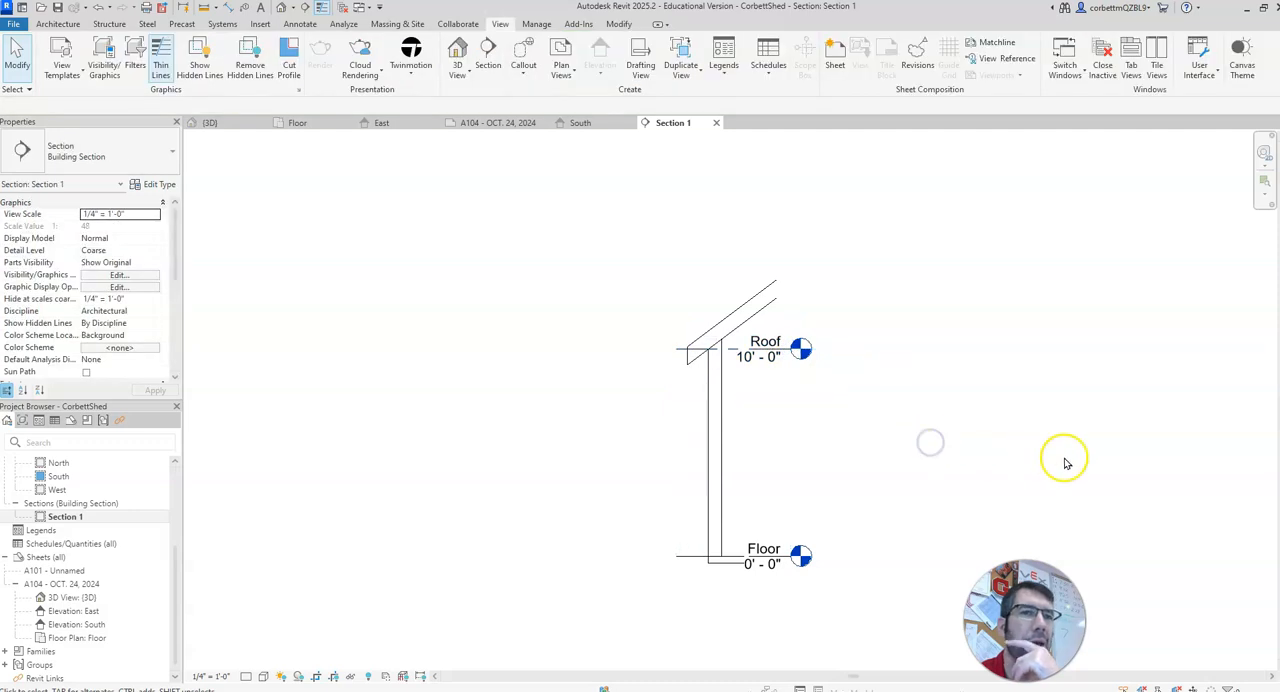
Step: Turn Thin Lines off and back on to compare the line weights of the roof and wall in Section 1
scroll(777, 406, up, 2)
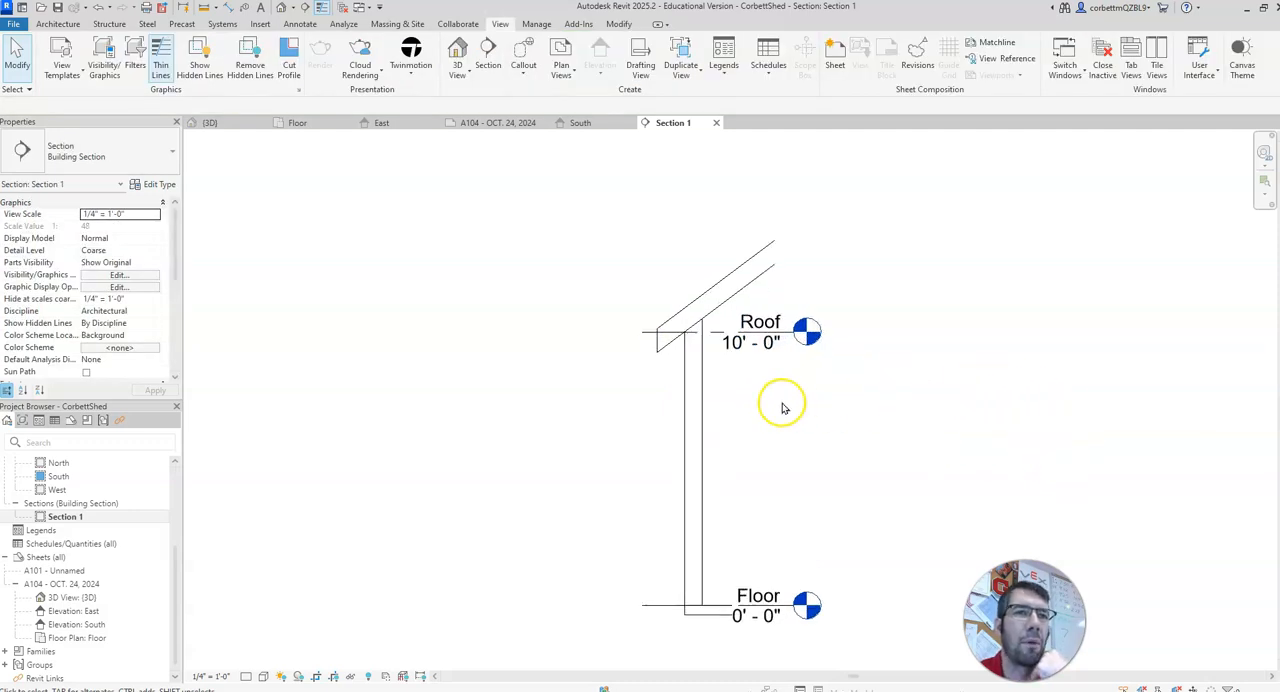
click(694, 277)
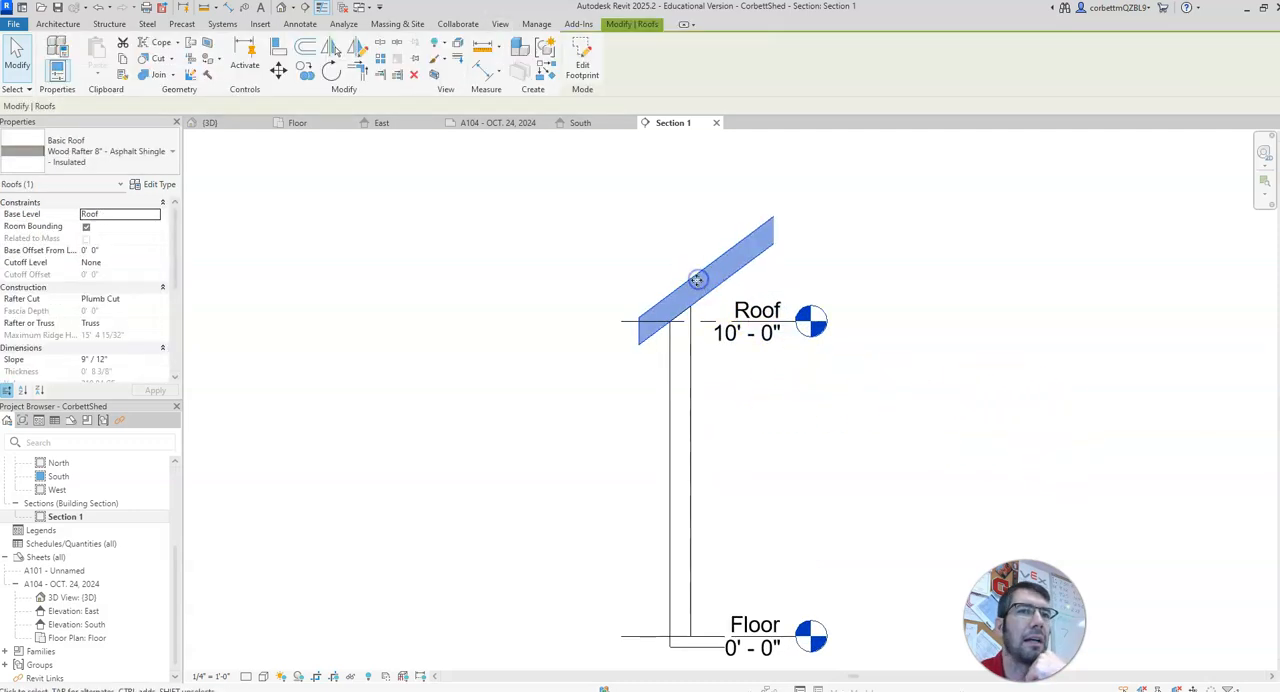
click(608, 343)
scroll(646, 505, down, 1)
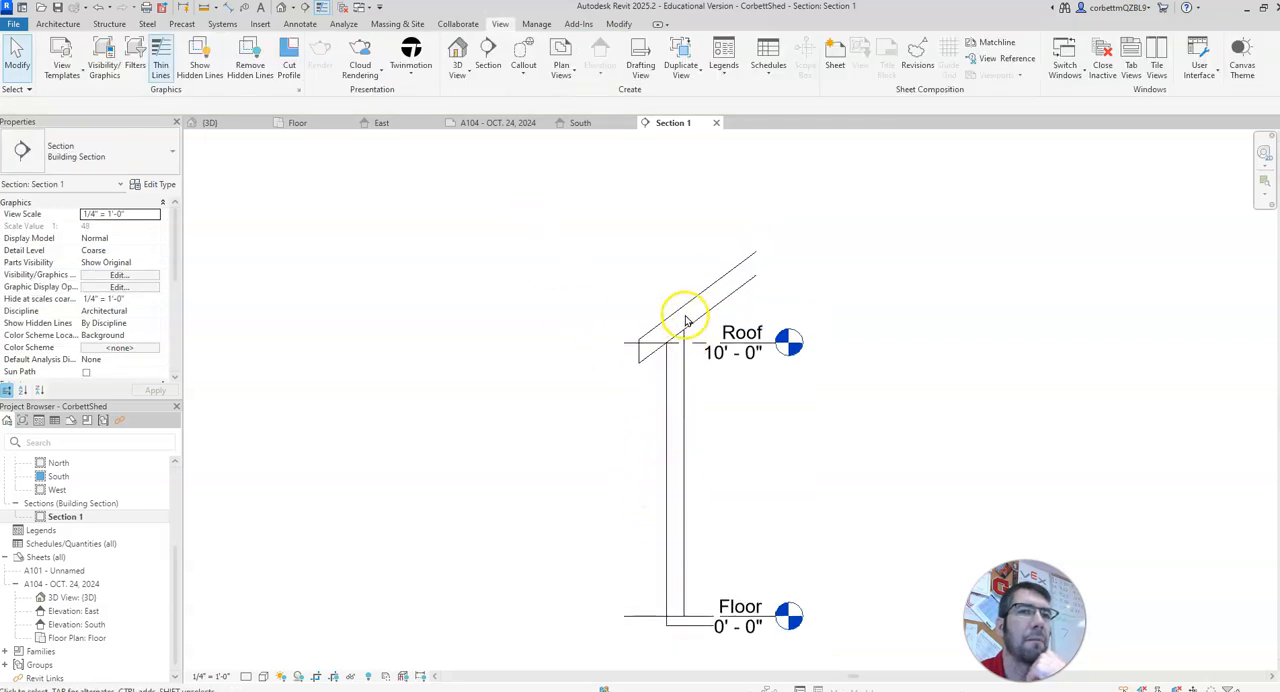
click(322, 9)
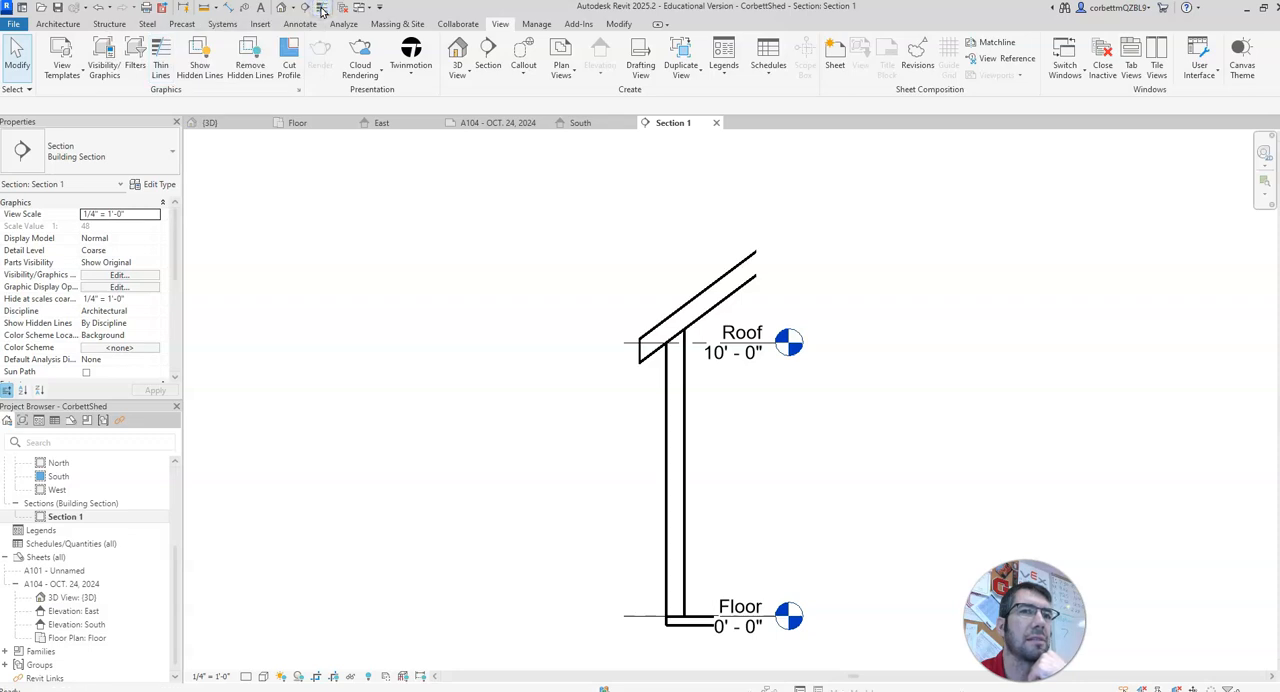
click(322, 9)
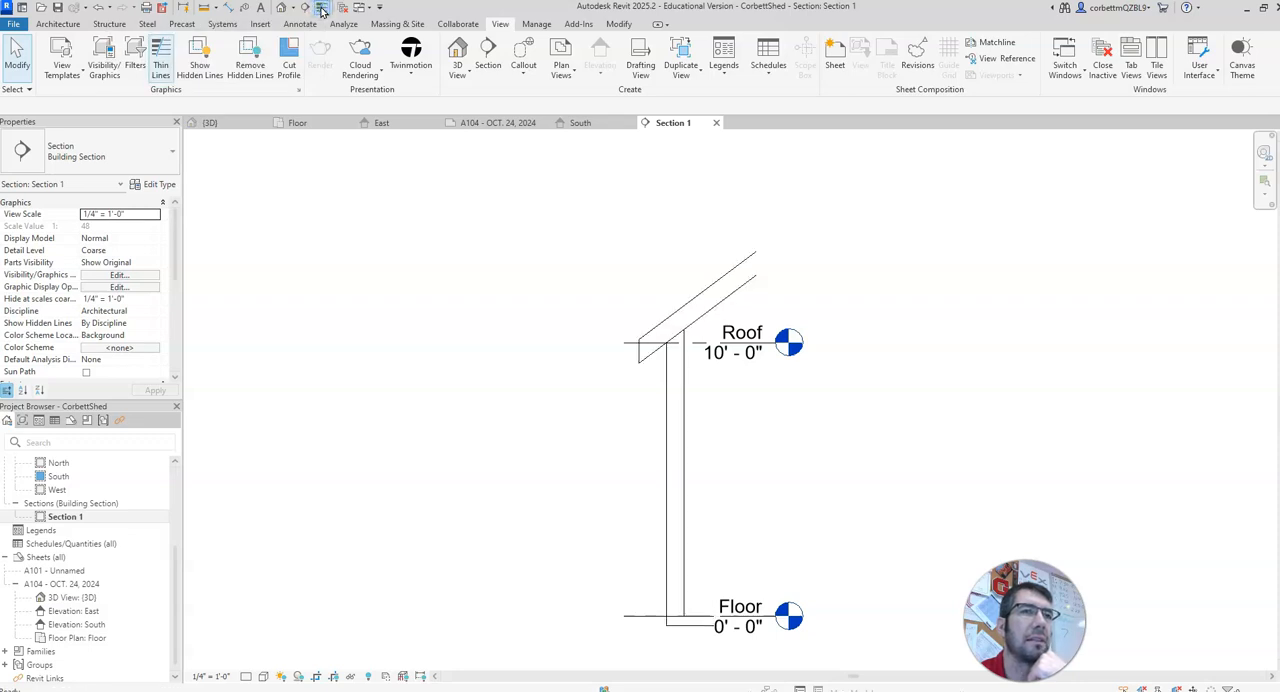
Step: Set Section 1's detail level to Fine and examine the wall layers at the floor slab
click(247, 676)
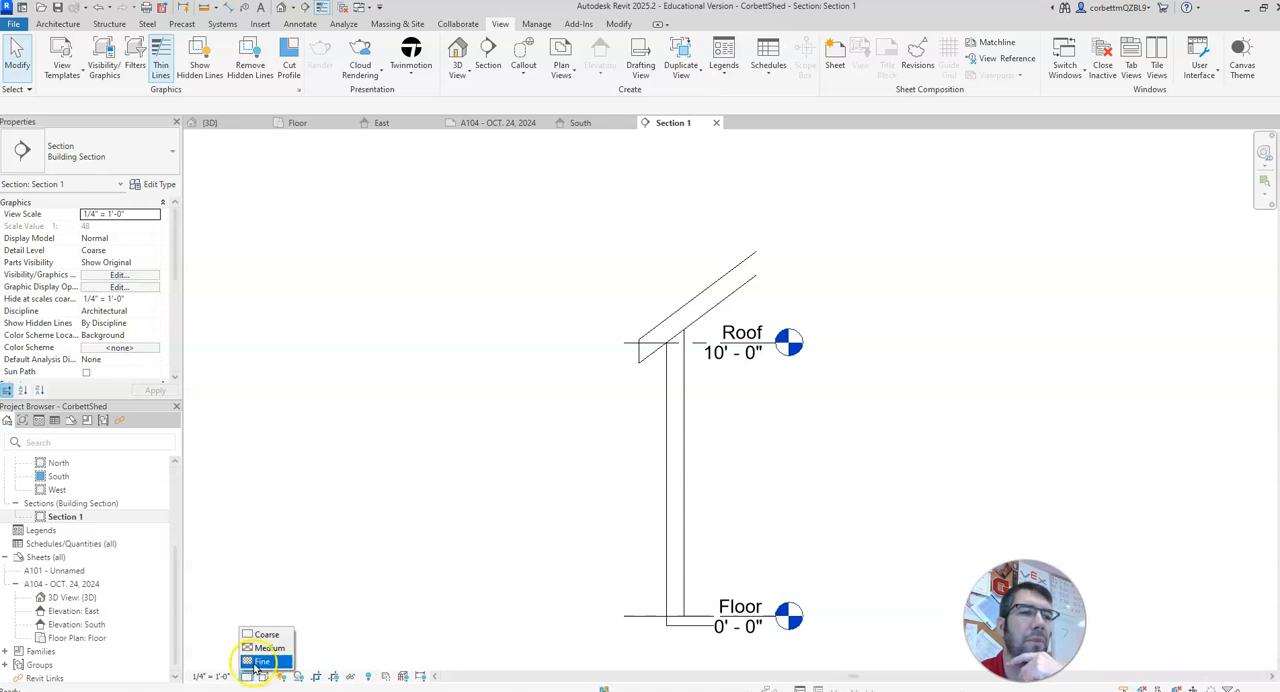
click(260, 662)
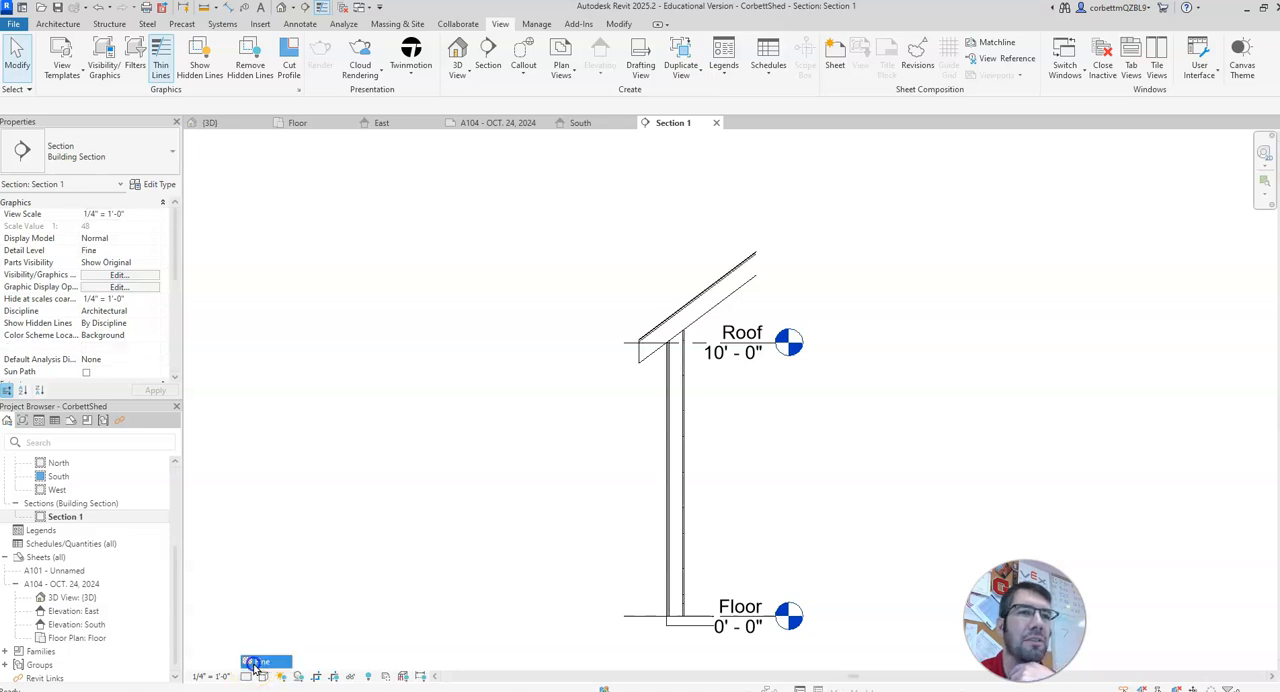
scroll(598, 540, up, 3)
scroll(640, 396, down, 3)
scroll(714, 451, up, 4)
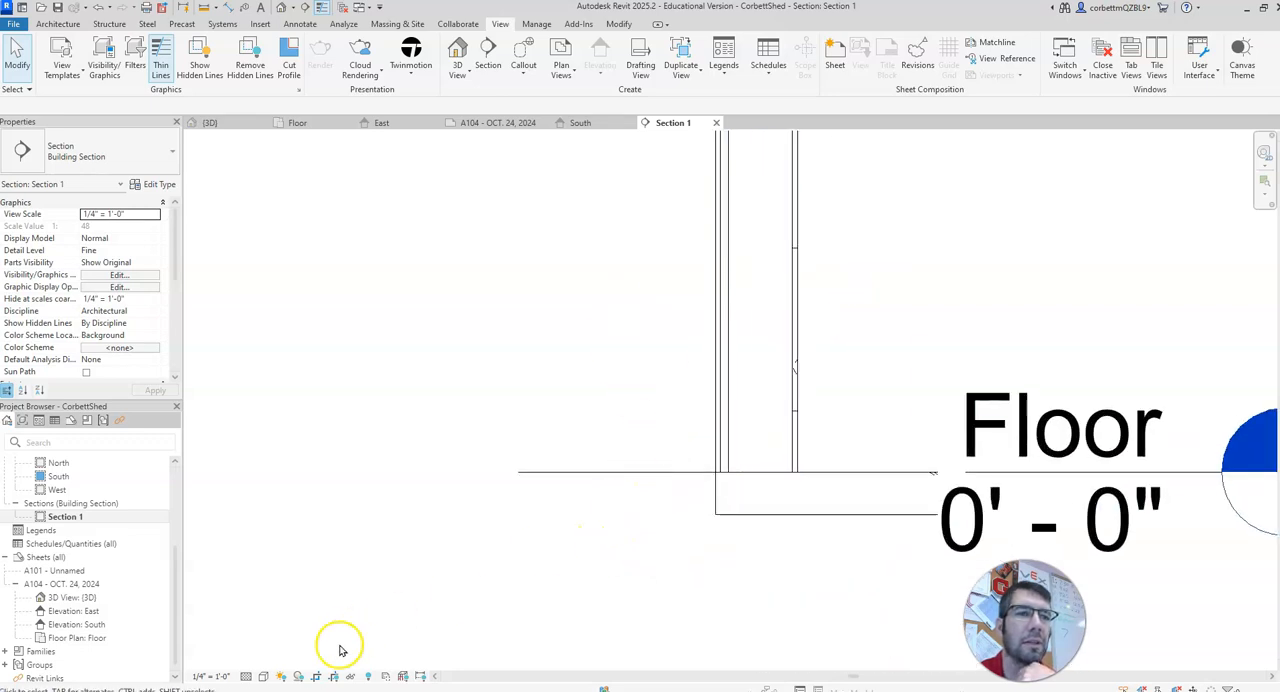
click(247, 675)
click(250, 662)
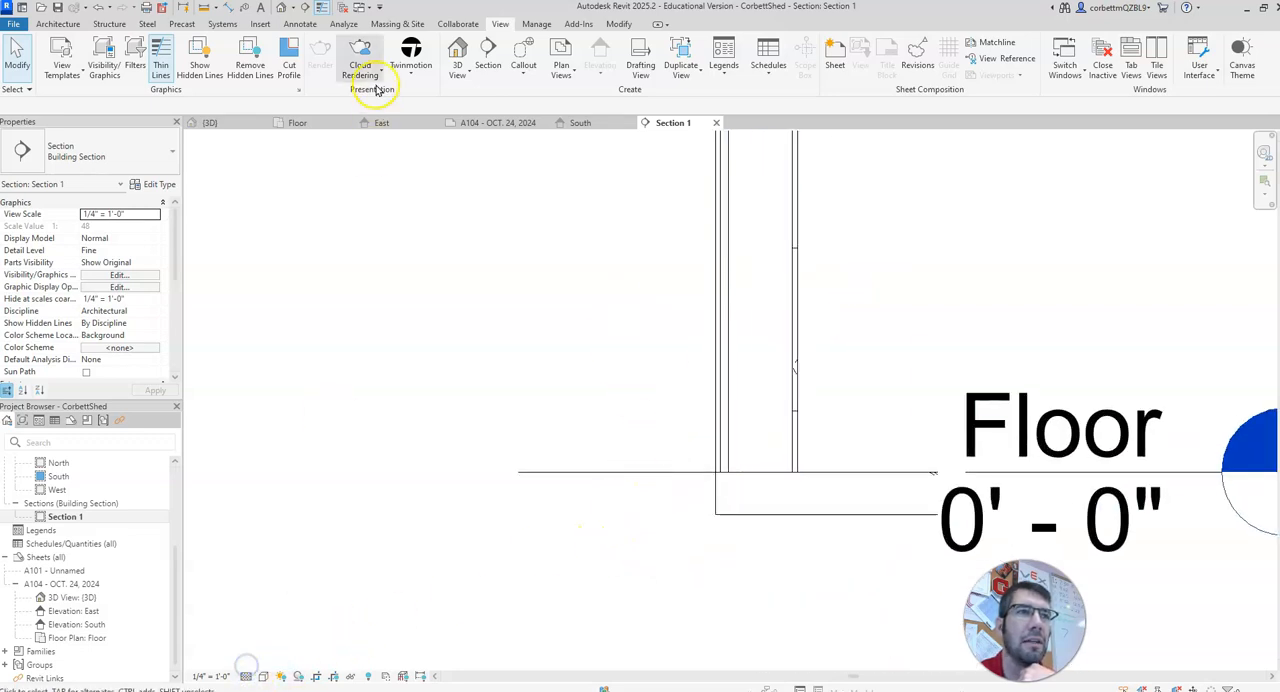
click(322, 9)
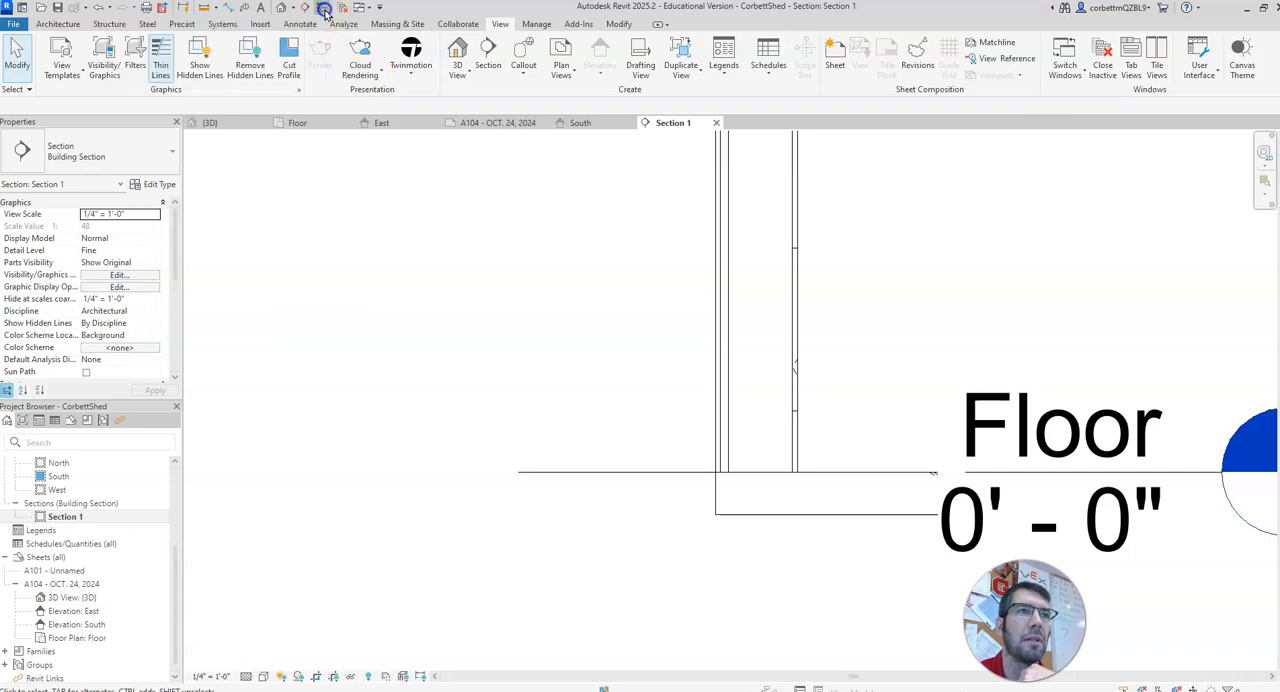
click(323, 9)
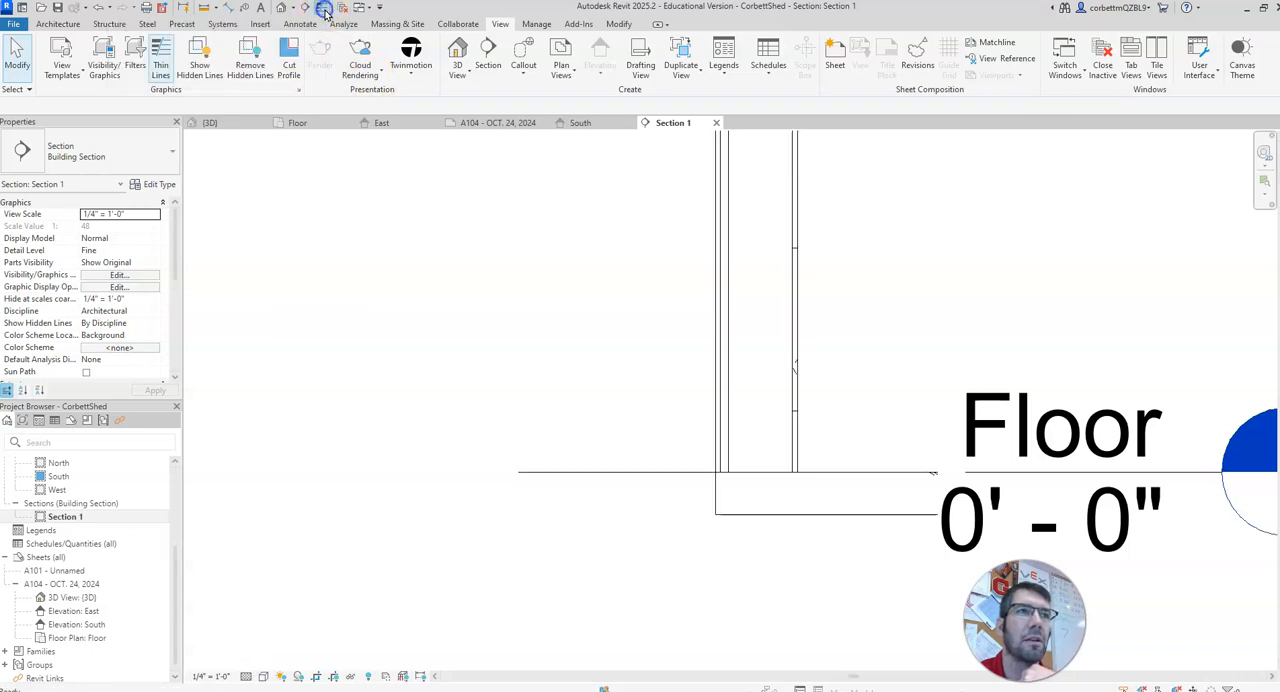
scroll(486, 320, down, 4)
middle_drag(491, 334, 500, 508)
scroll(507, 480, down, 1)
scroll(505, 360, down, 1)
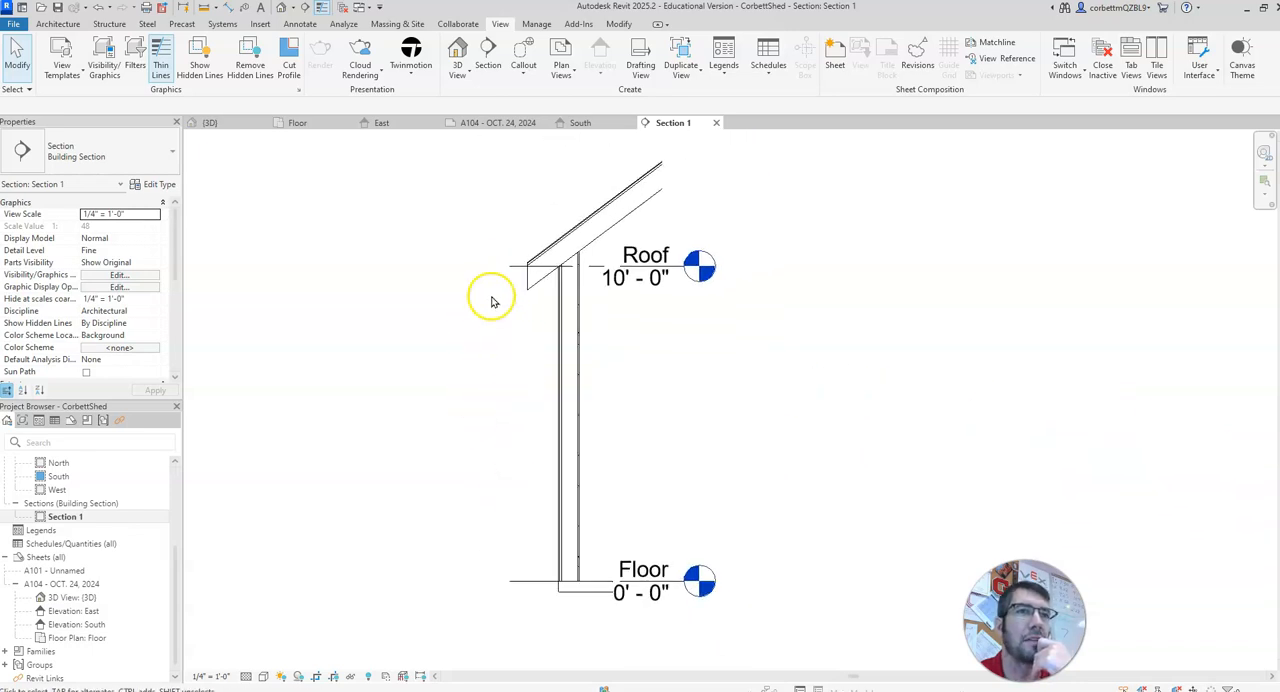
Step: Place the Section 1 view on sheet A104 in the open area to the right of the 3D view
click(487, 128)
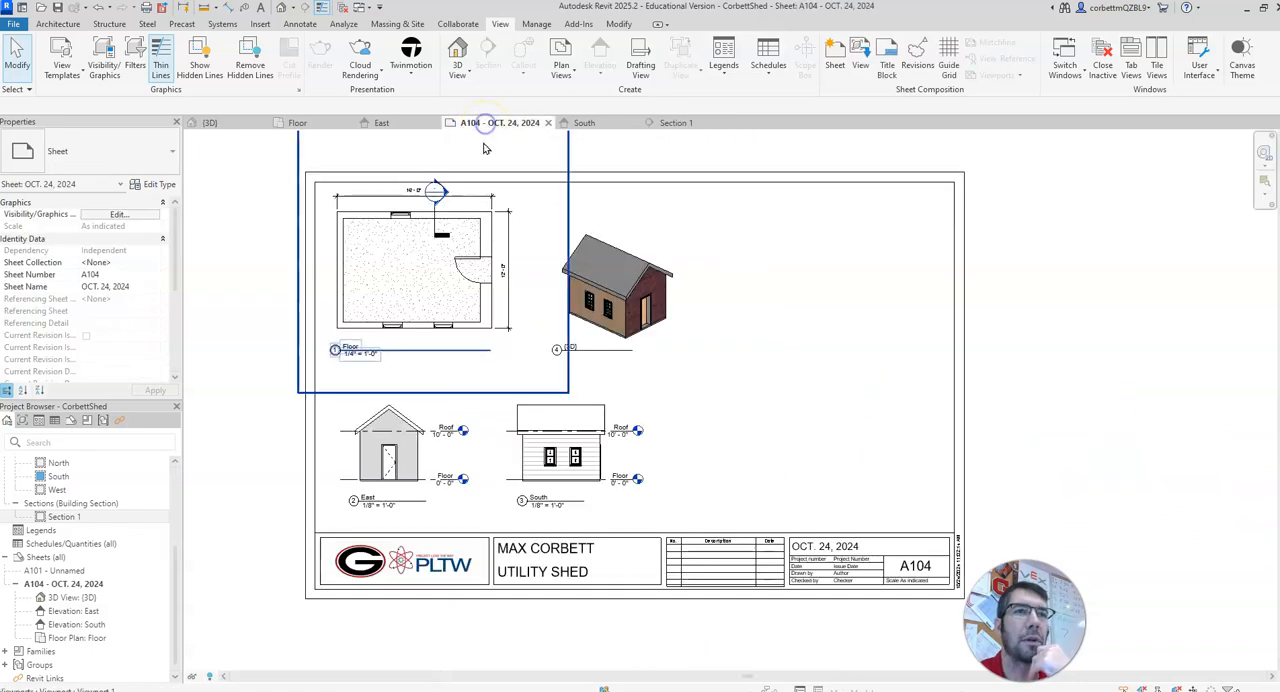
drag(60, 516, 823, 386)
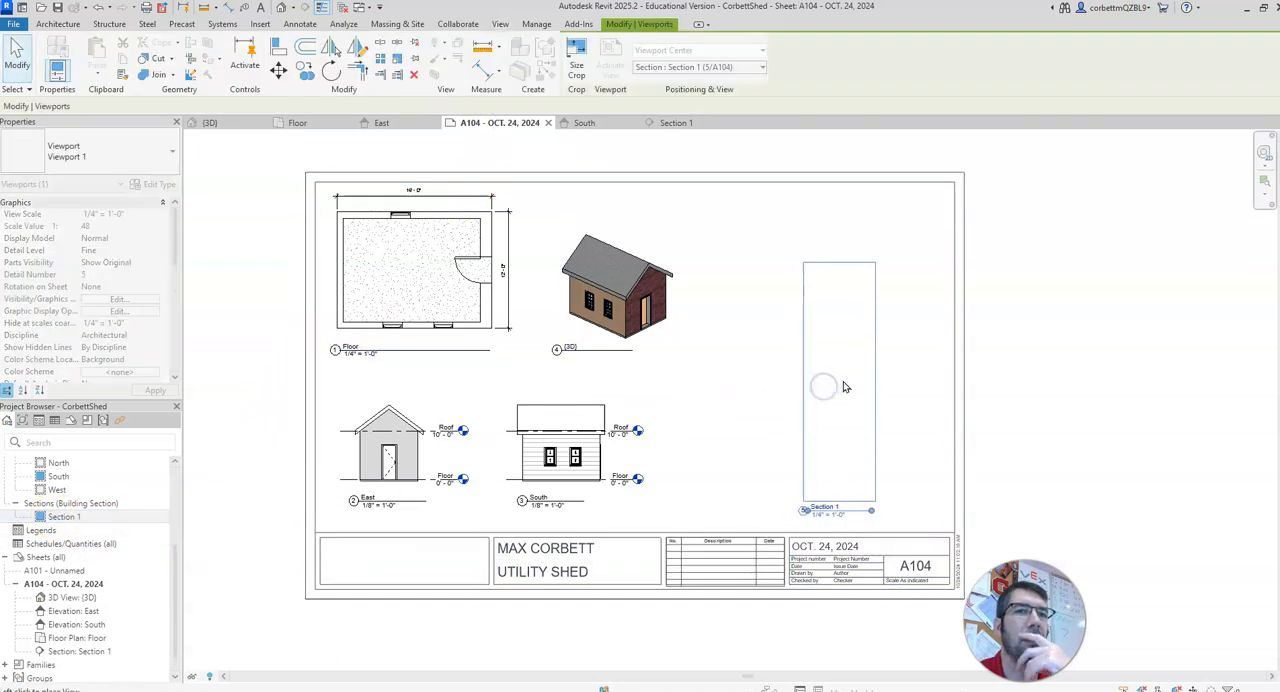
click(871, 340)
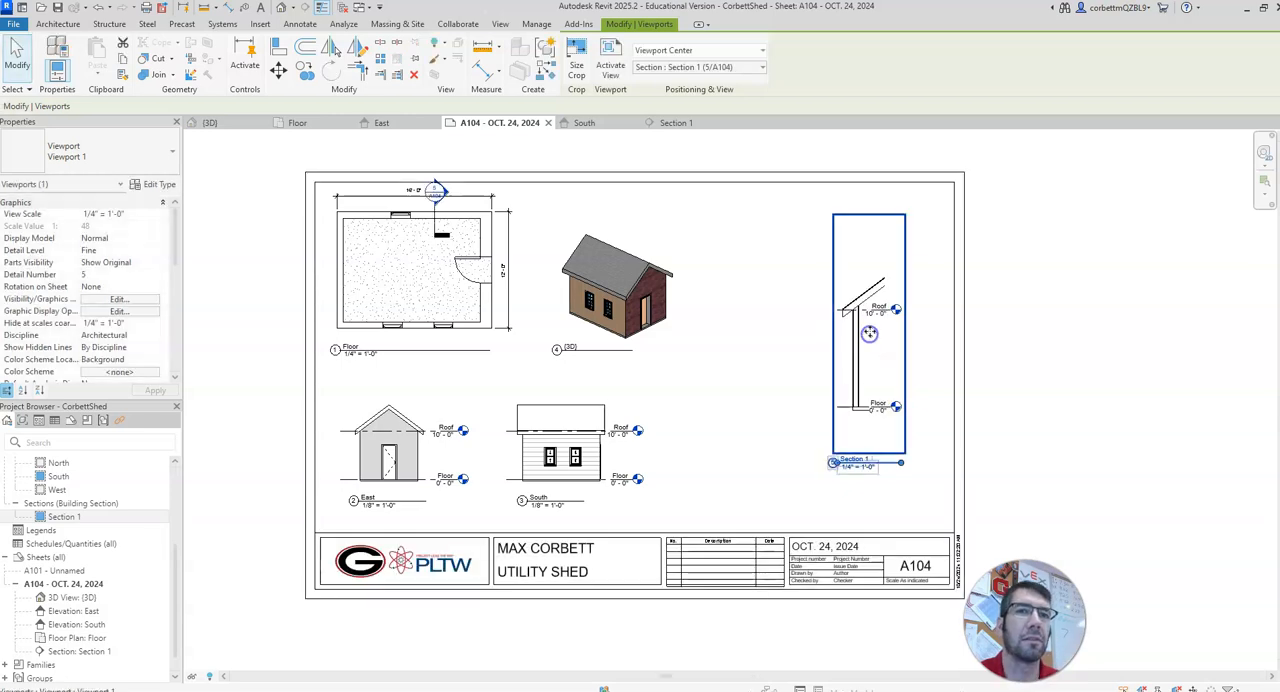
click(937, 432)
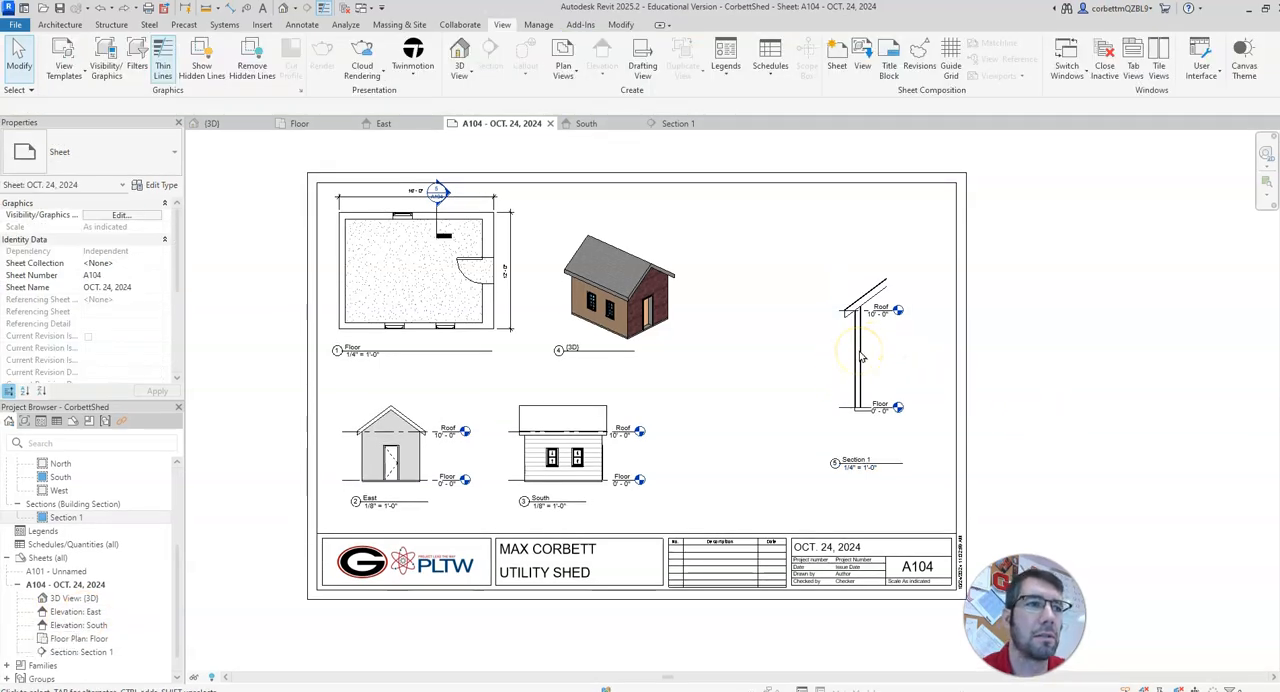
Step: Activate the Section 1 viewport on the sheet, set its view scale to 1/2" = 1'-0", and deactivate the view
right_click(859, 352)
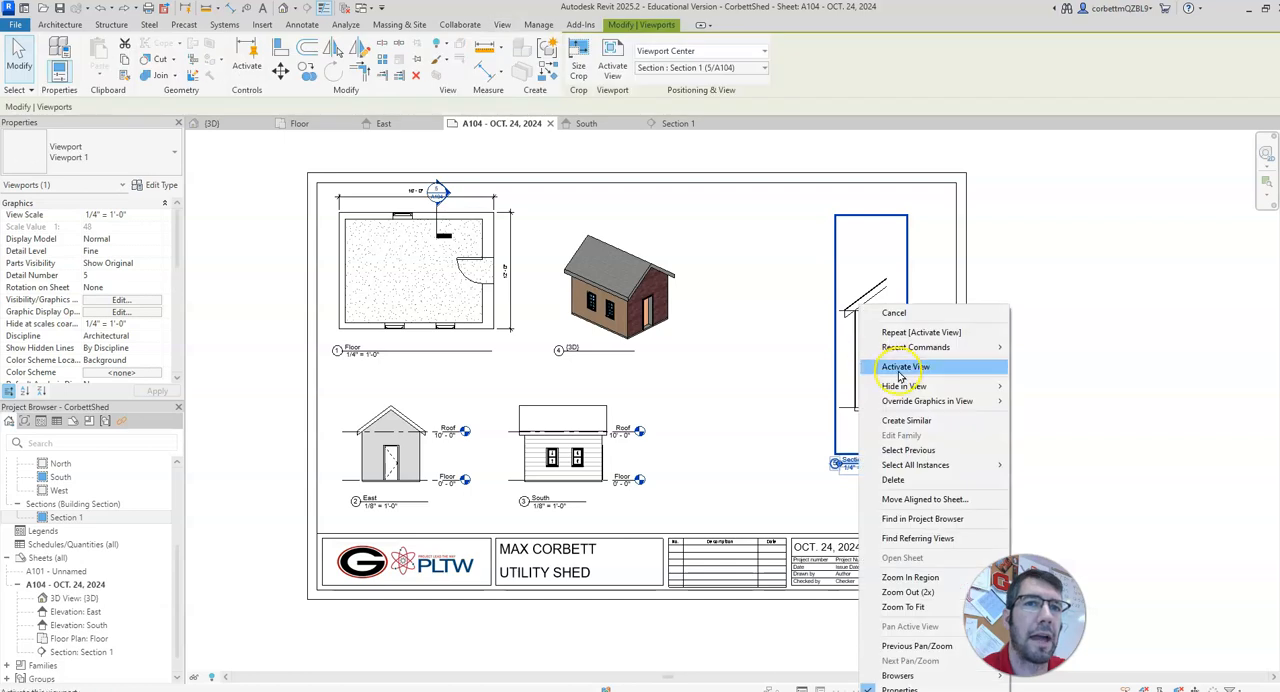
click(900, 368)
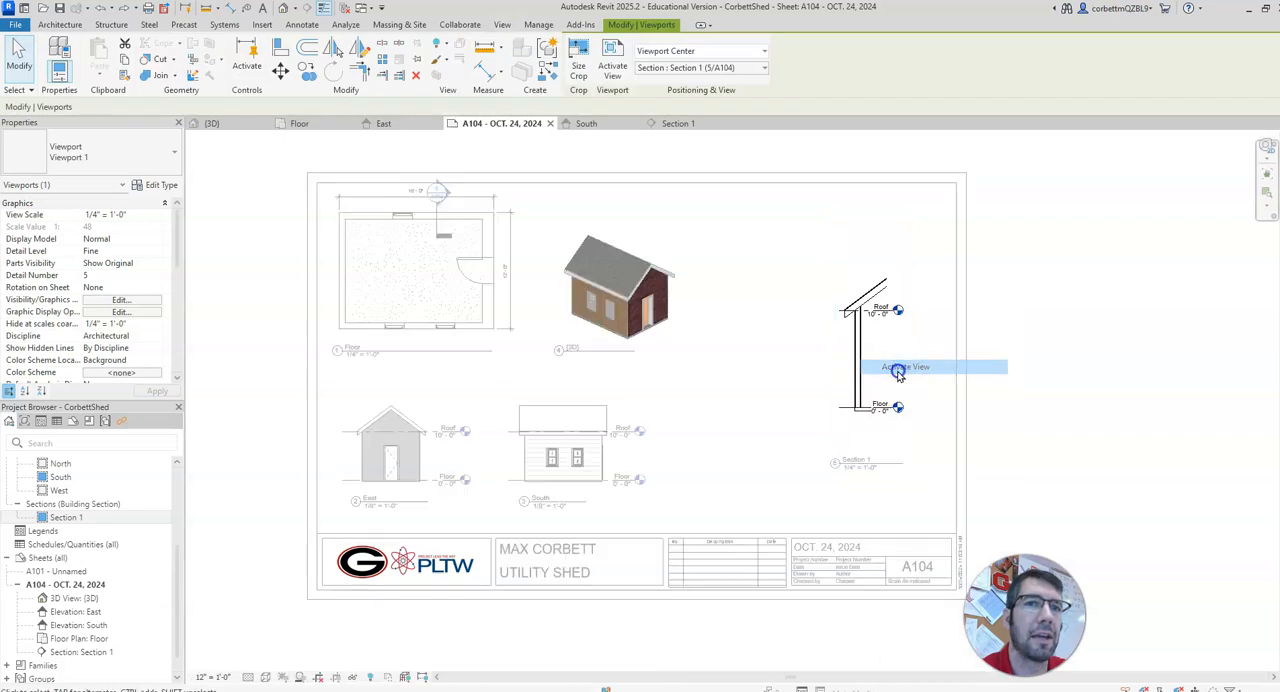
click(216, 678)
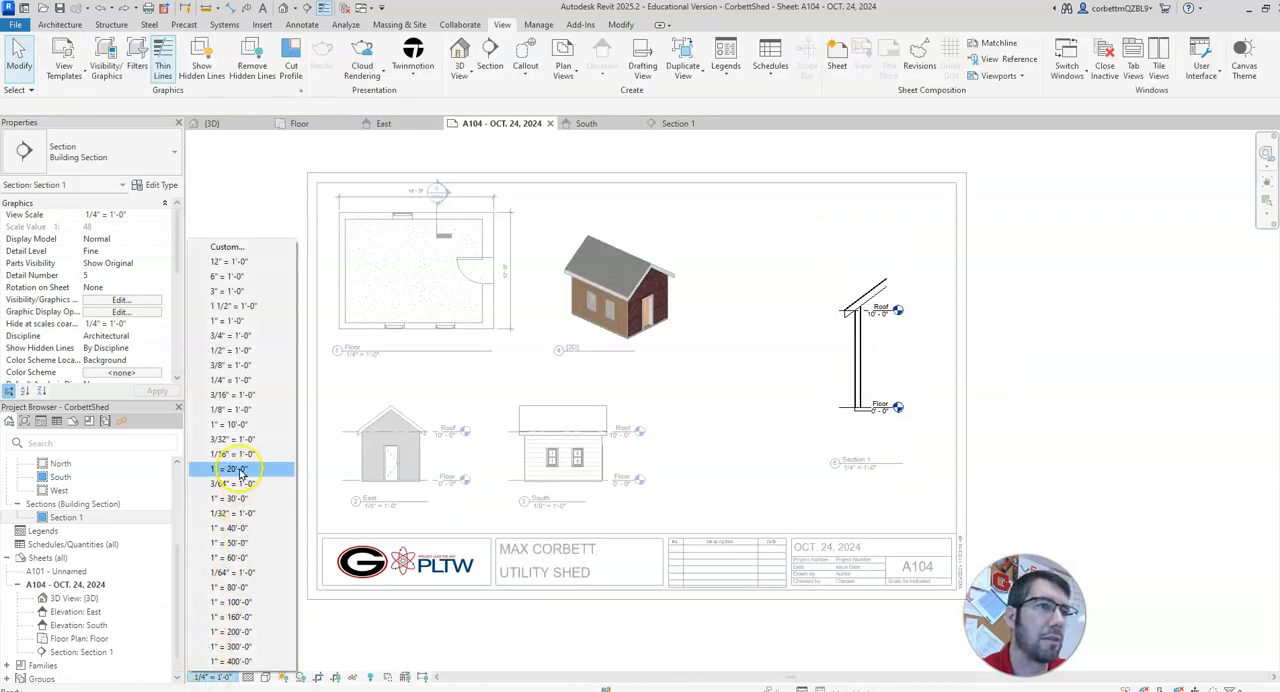
click(225, 351)
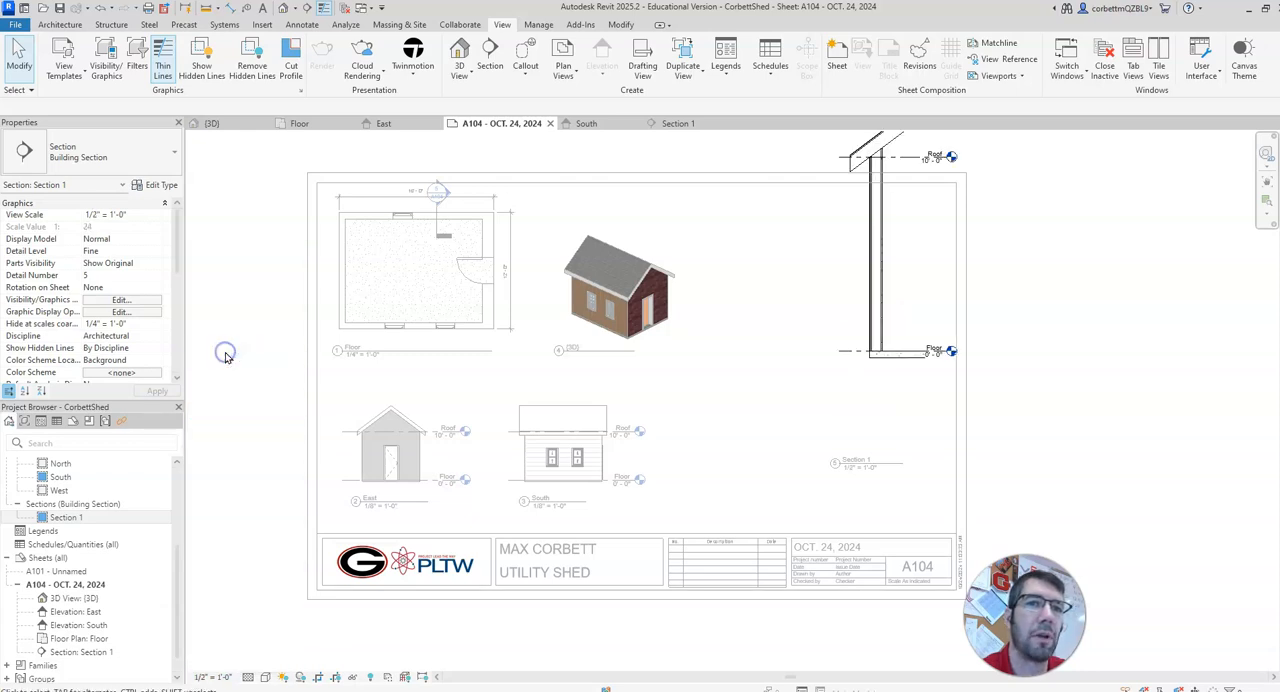
right_click(864, 327)
click(879, 347)
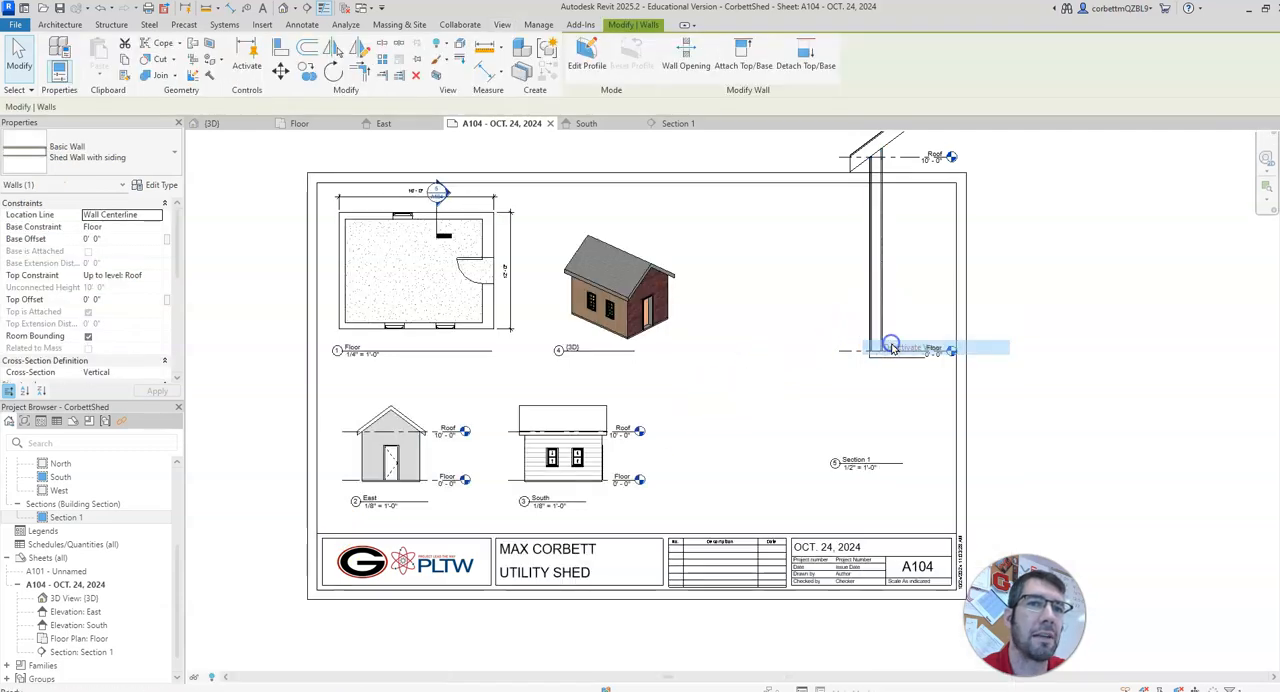
Step: Move the Section 1 viewport inside the right border of the sheet and place its view title directly below the wall section
drag(875, 338, 847, 420)
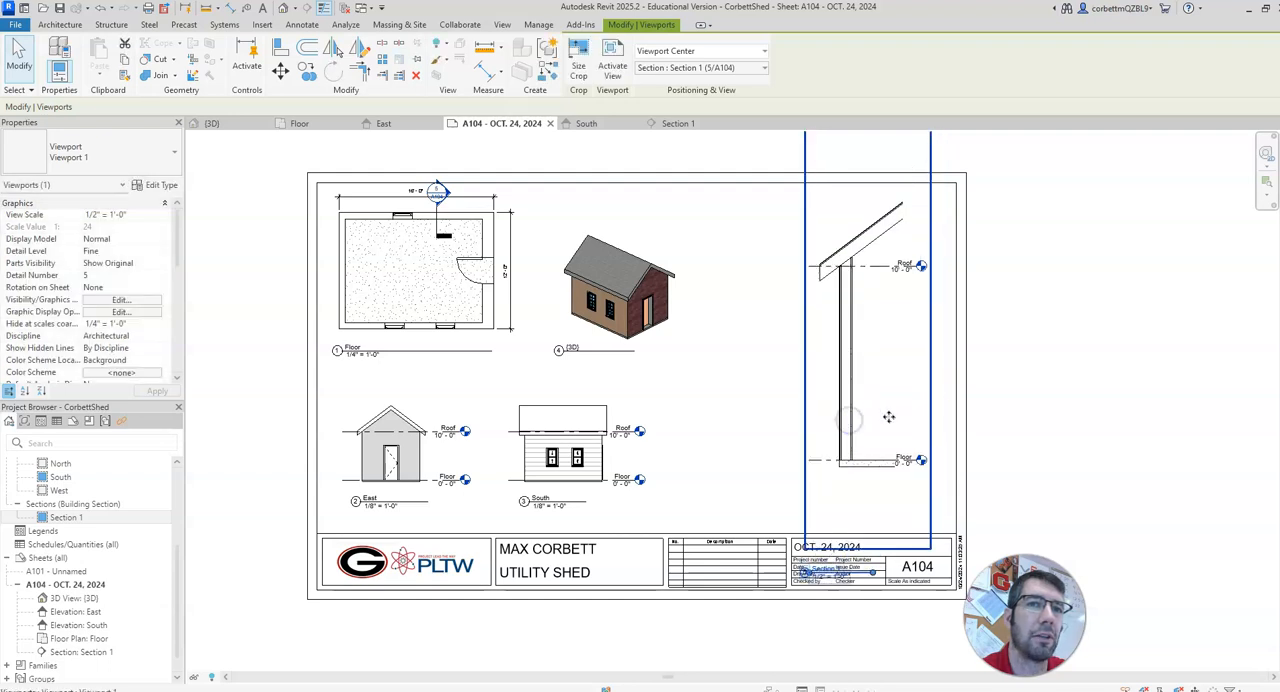
key(Right)
key(Right)
key(Right)
key(Right)
key(Right)
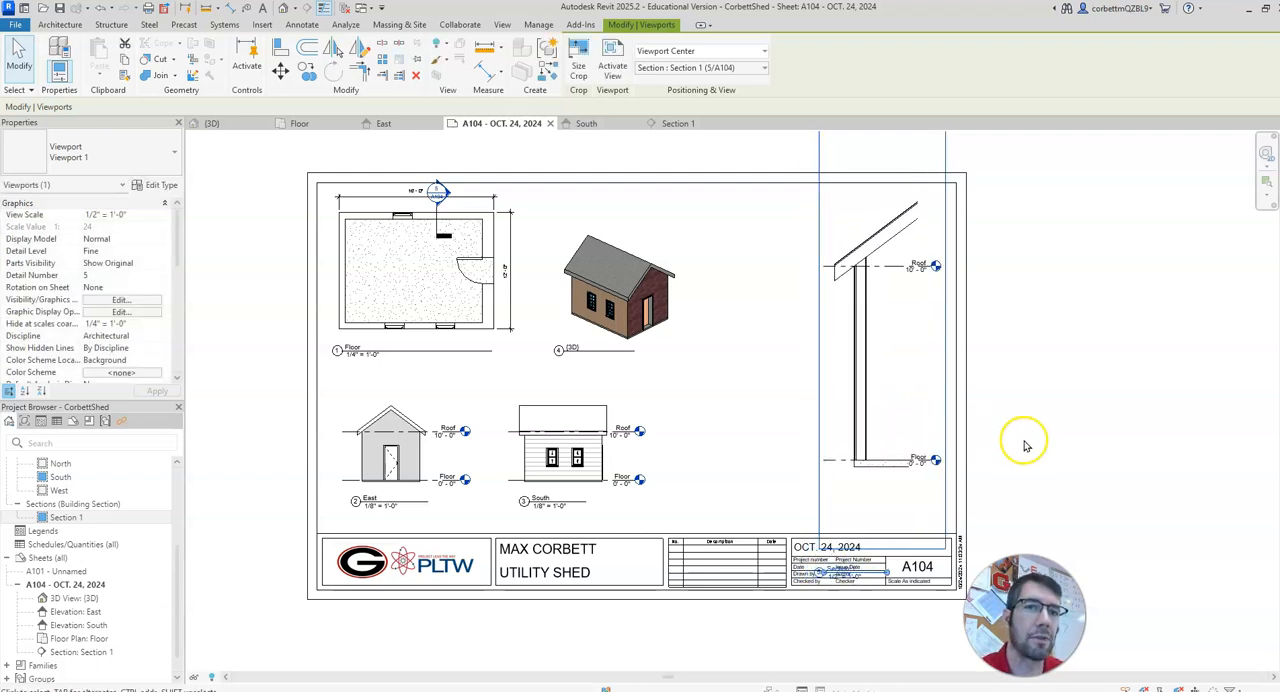
click(1052, 453)
drag(857, 570, 875, 502)
click(1020, 498)
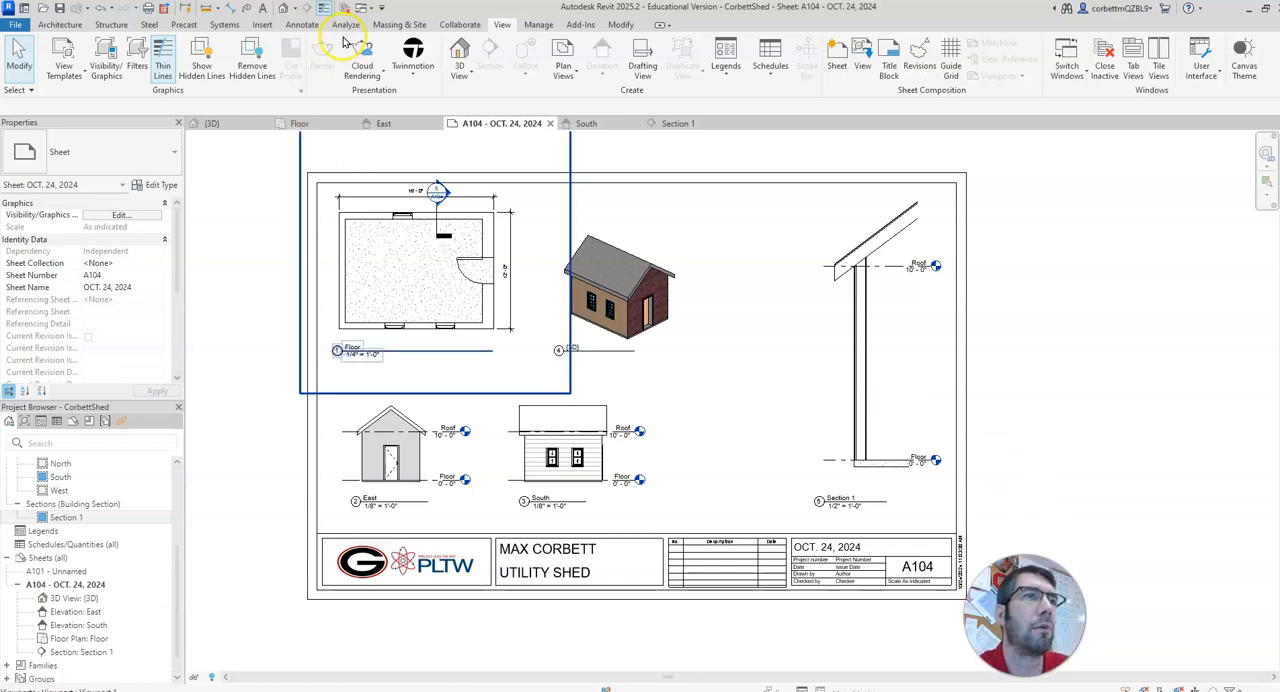
Step: Add a text note reading Concrete 4" with a two-segment leader pointing to the floor slab of the wall section on sheet A104
click(295, 25)
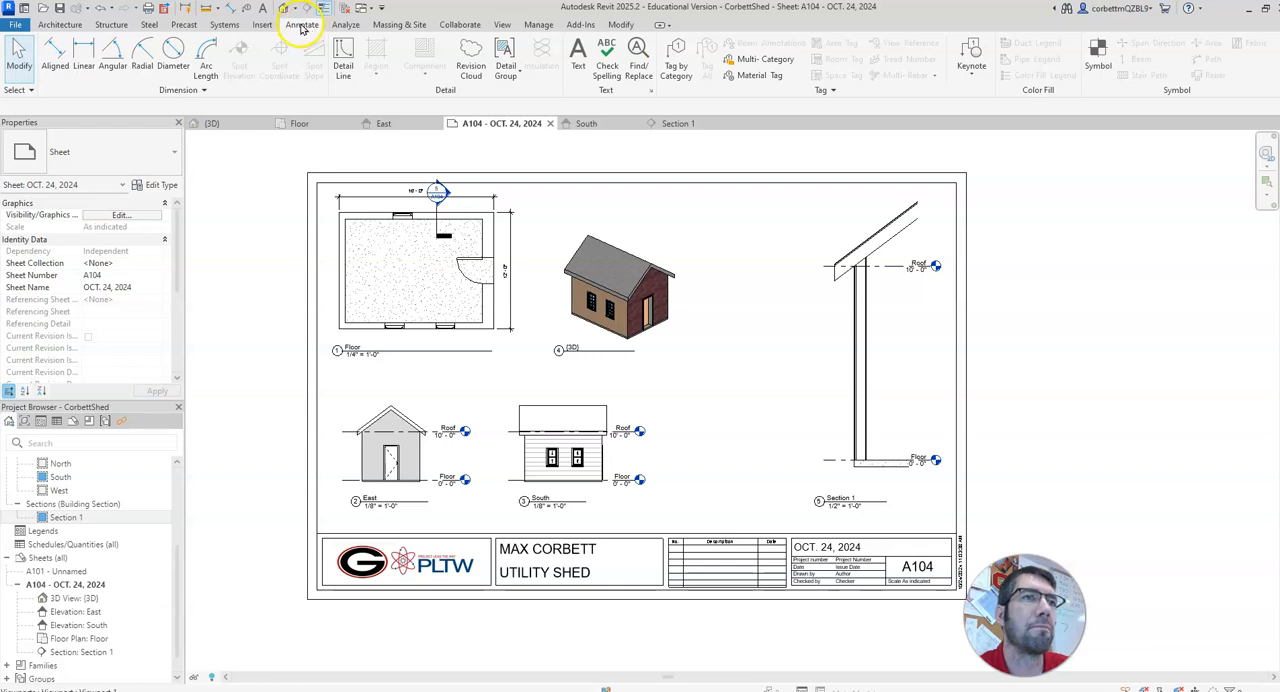
click(578, 56)
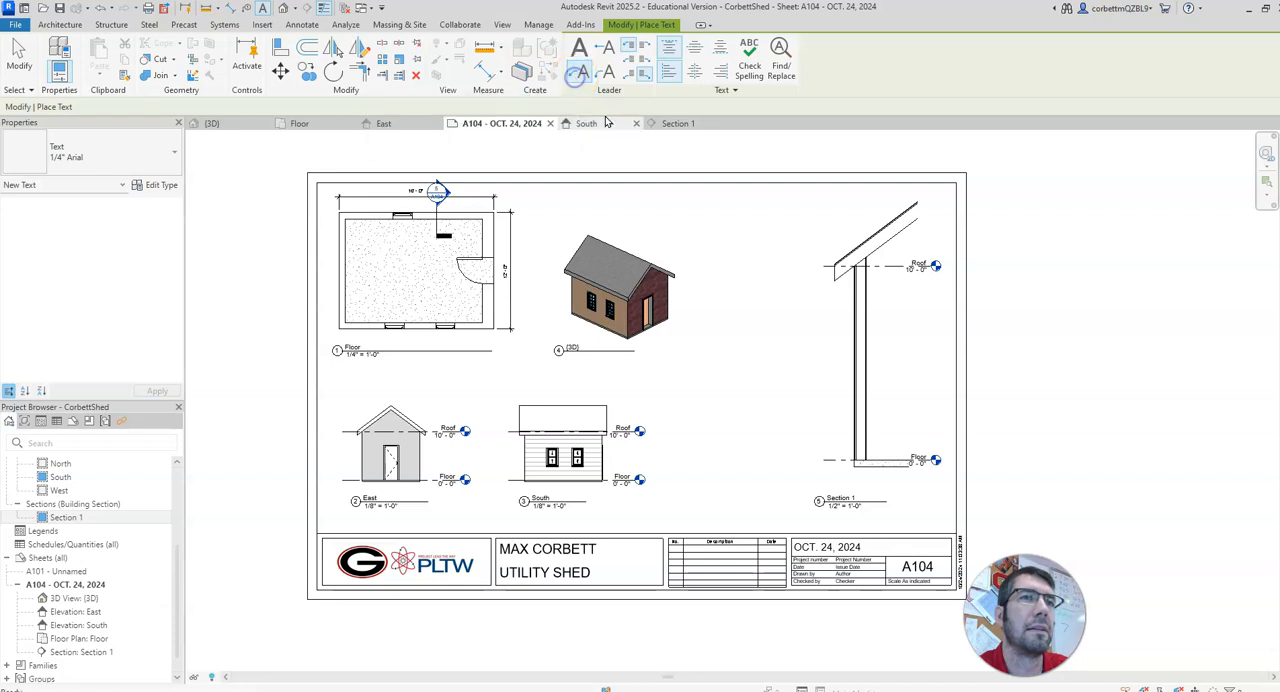
click(576, 76)
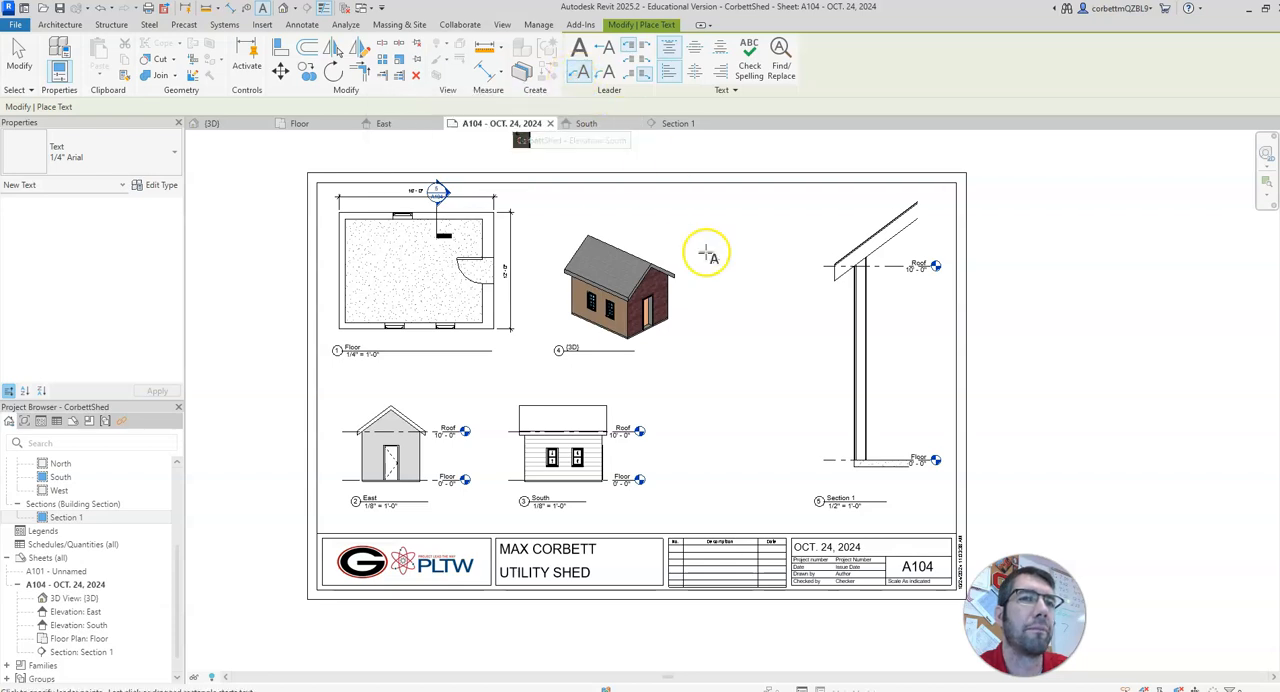
scroll(886, 463, up, 5)
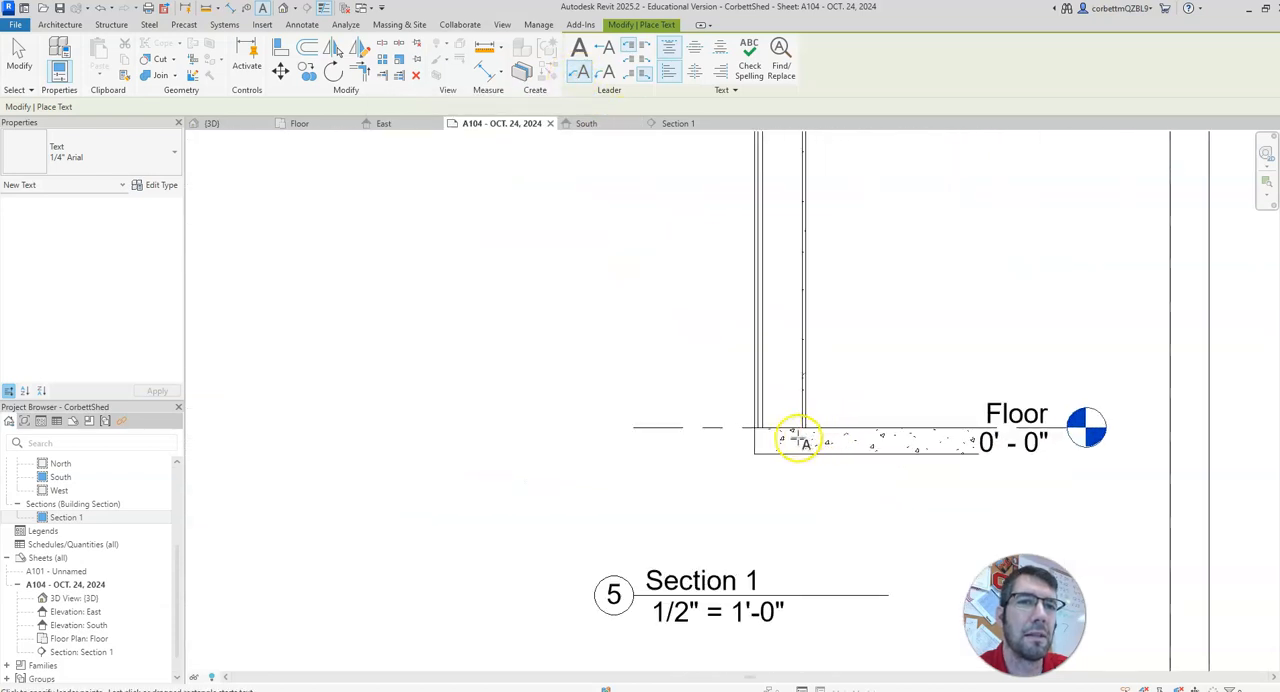
click(782, 438)
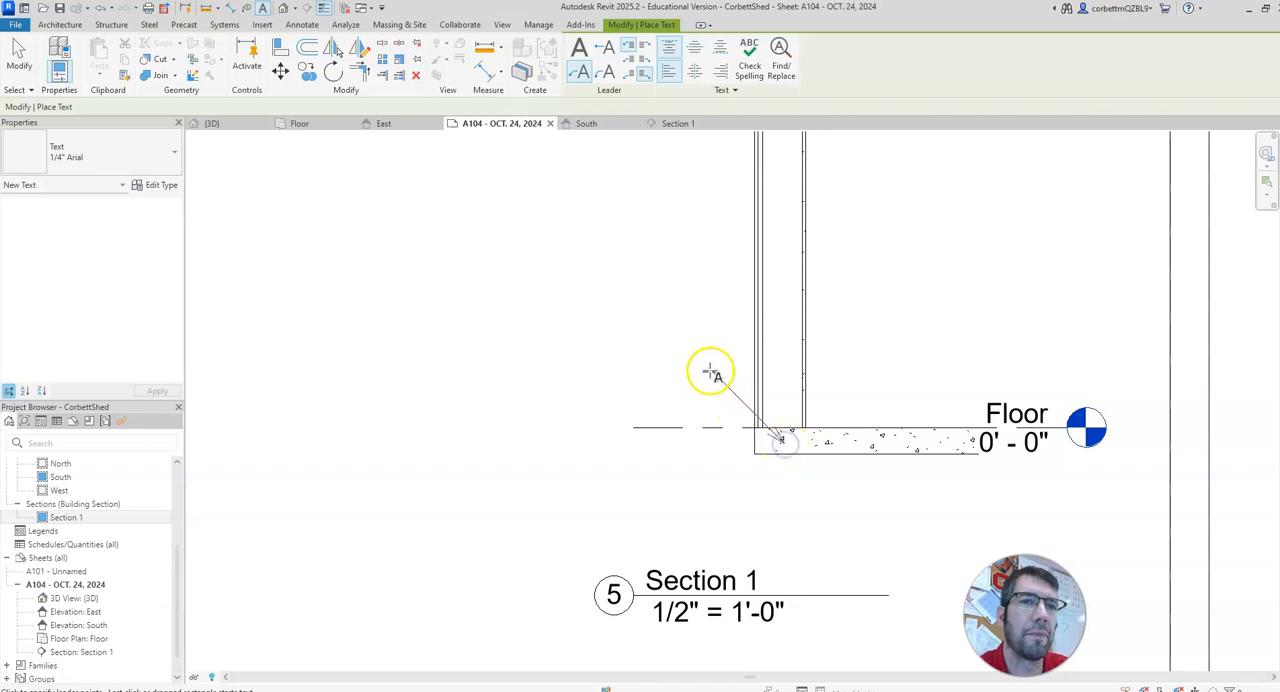
click(707, 352)
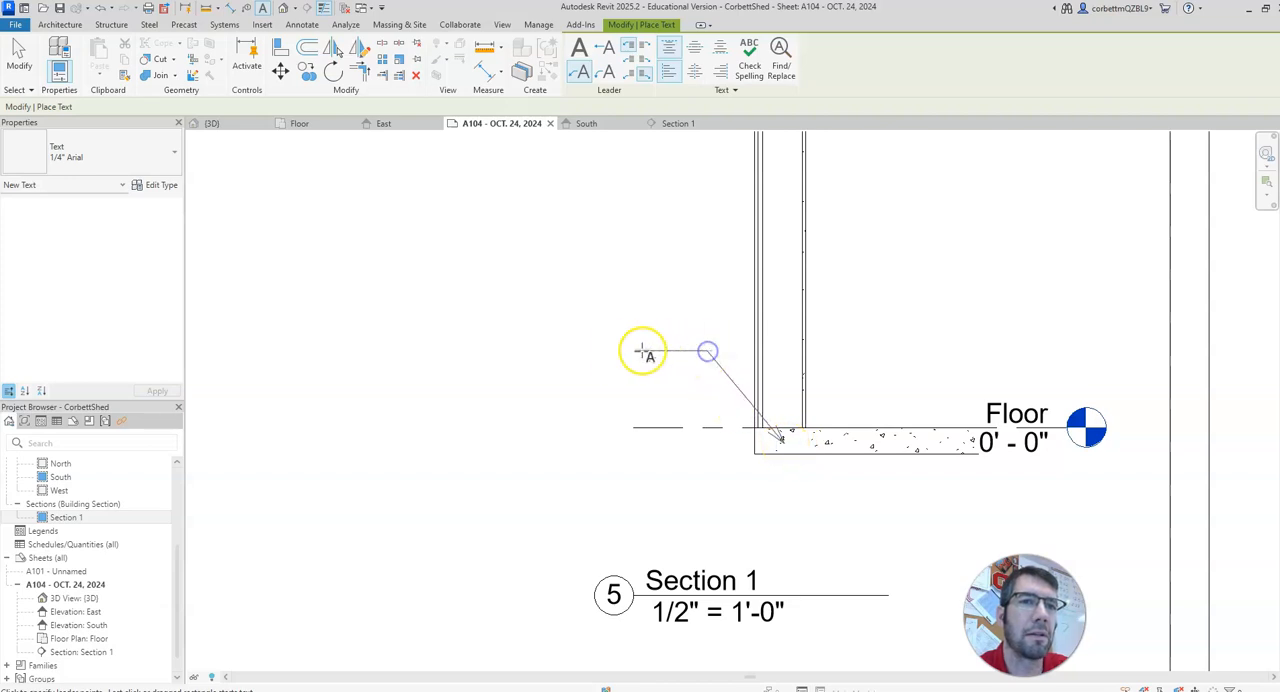
click(608, 355)
text(C)
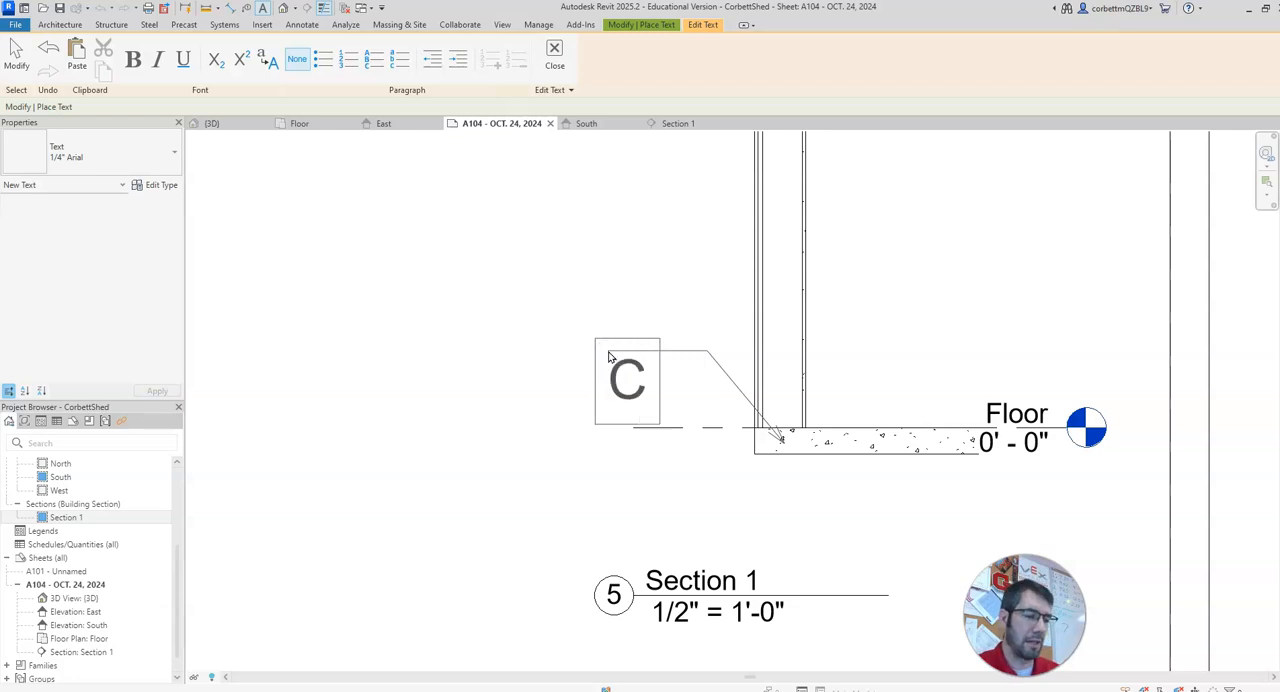
text(oncrete 4")
click(491, 417)
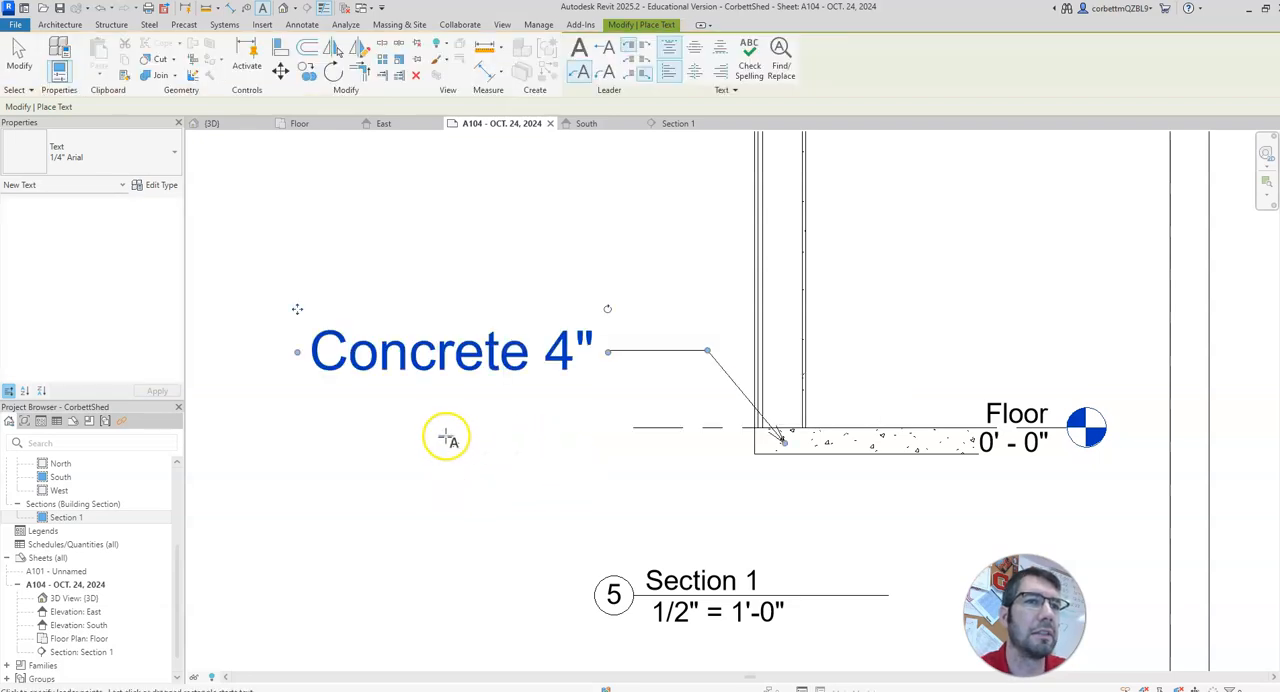
middle_drag(480, 431, 578, 535)
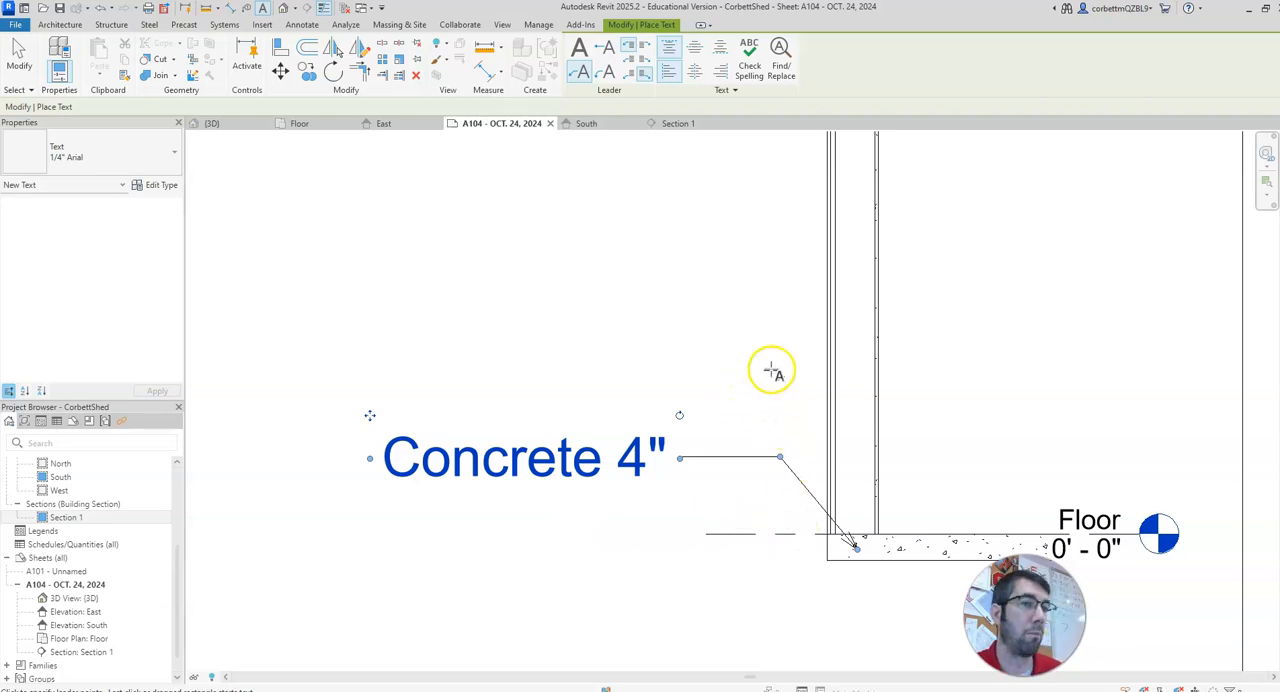
key(Escape)
key(Escape)
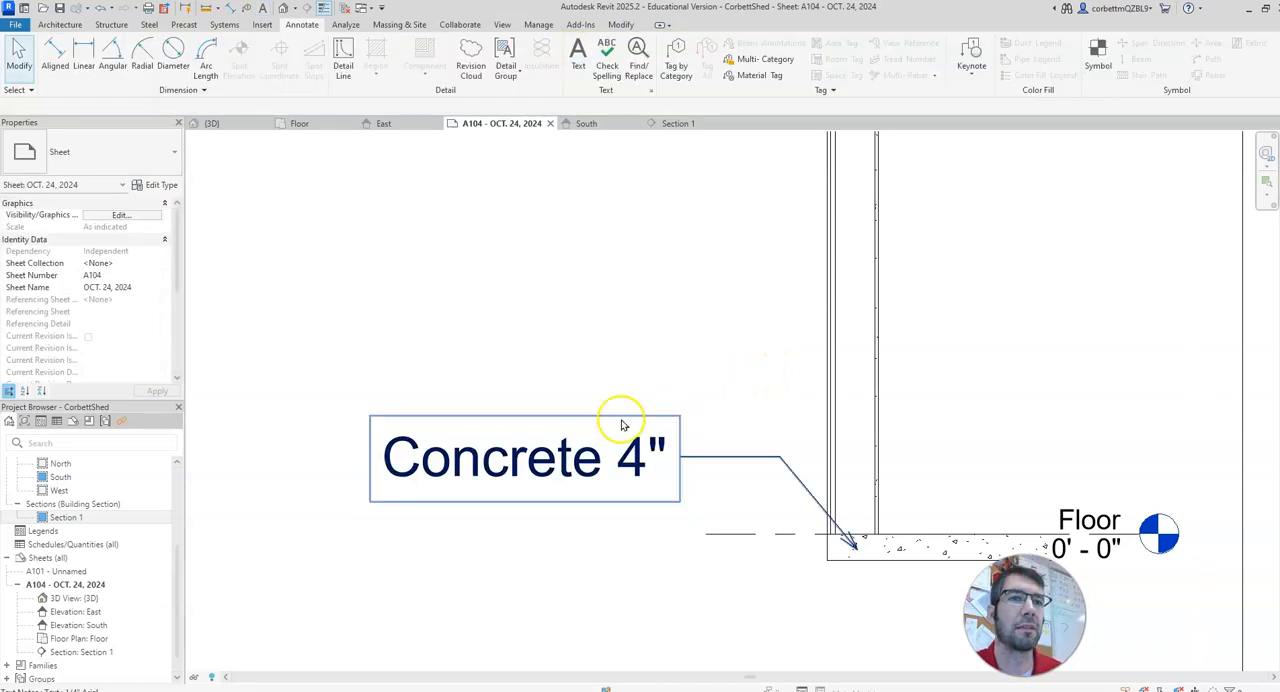
Step: Switch from the sheet to the Section 1 view
middle_drag(641, 526, 598, 541)
scroll(598, 541, down, 5)
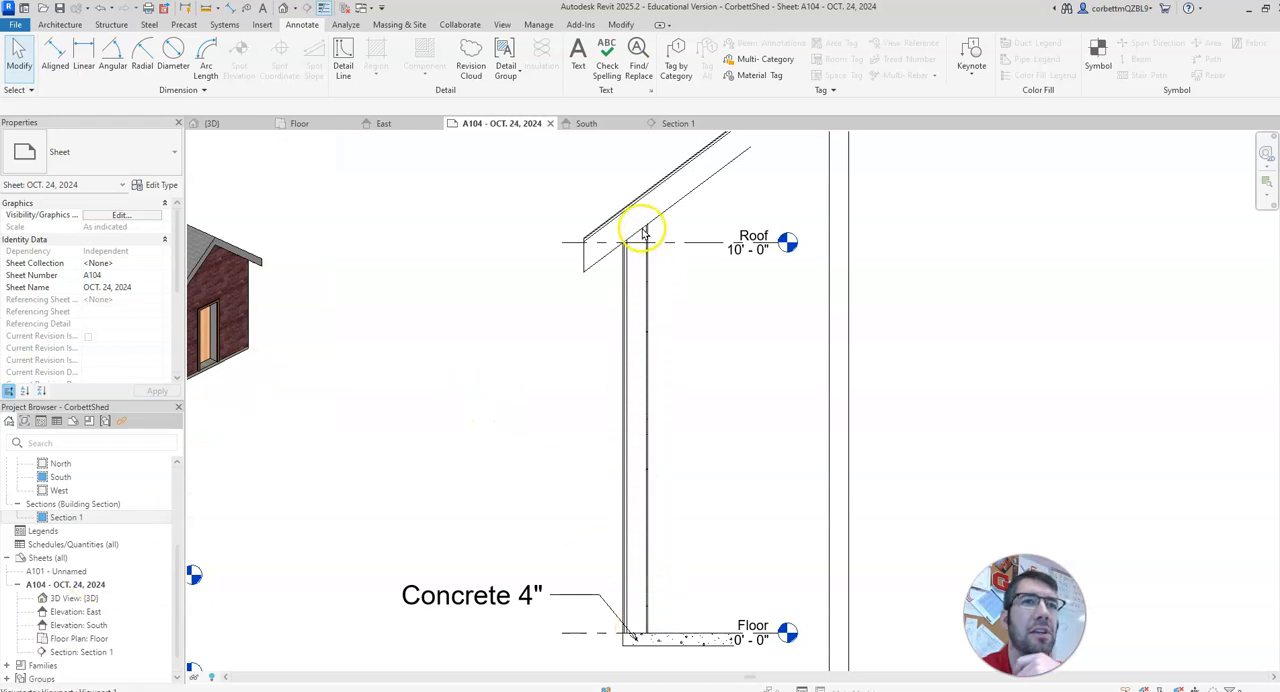
click(675, 130)
middle_drag(603, 406, 658, 404)
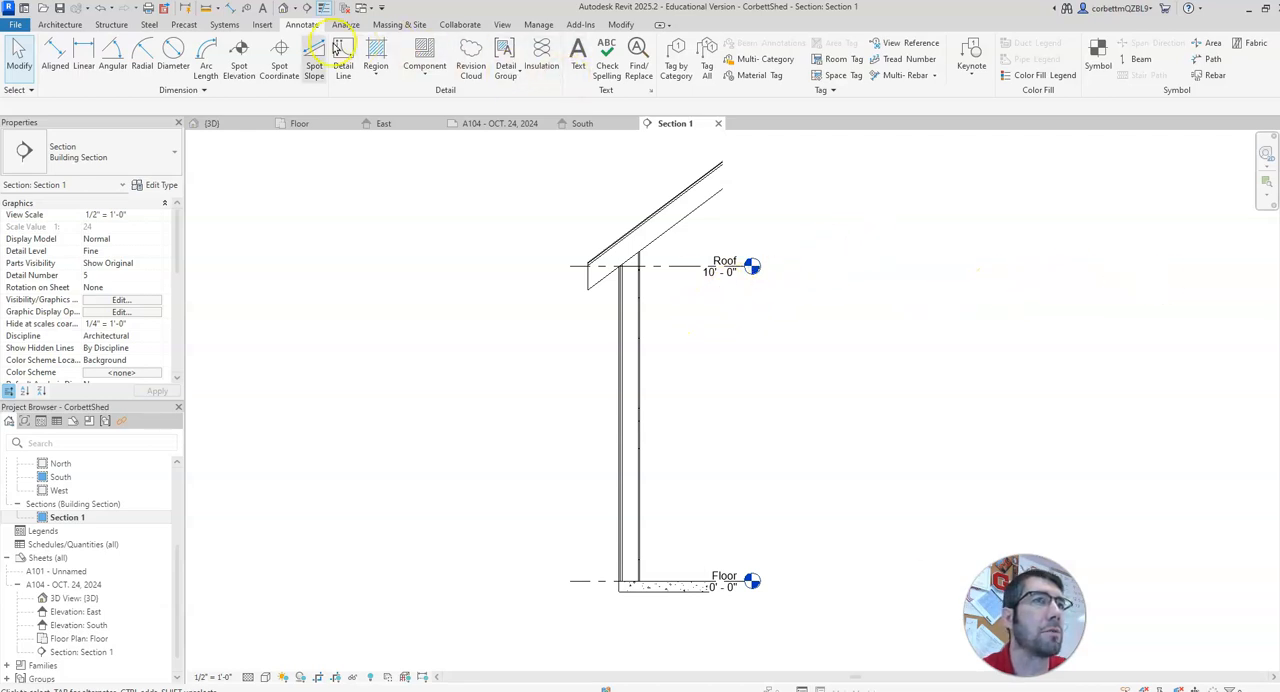
click(423, 50)
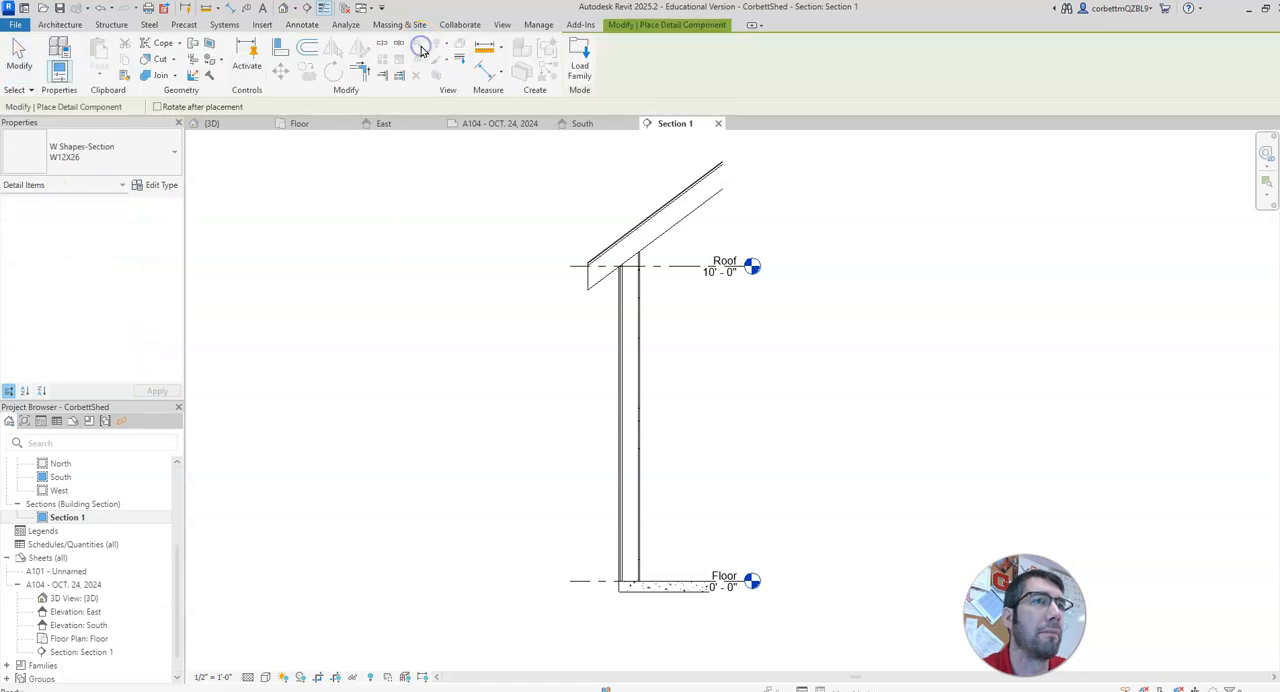
click(162, 148)
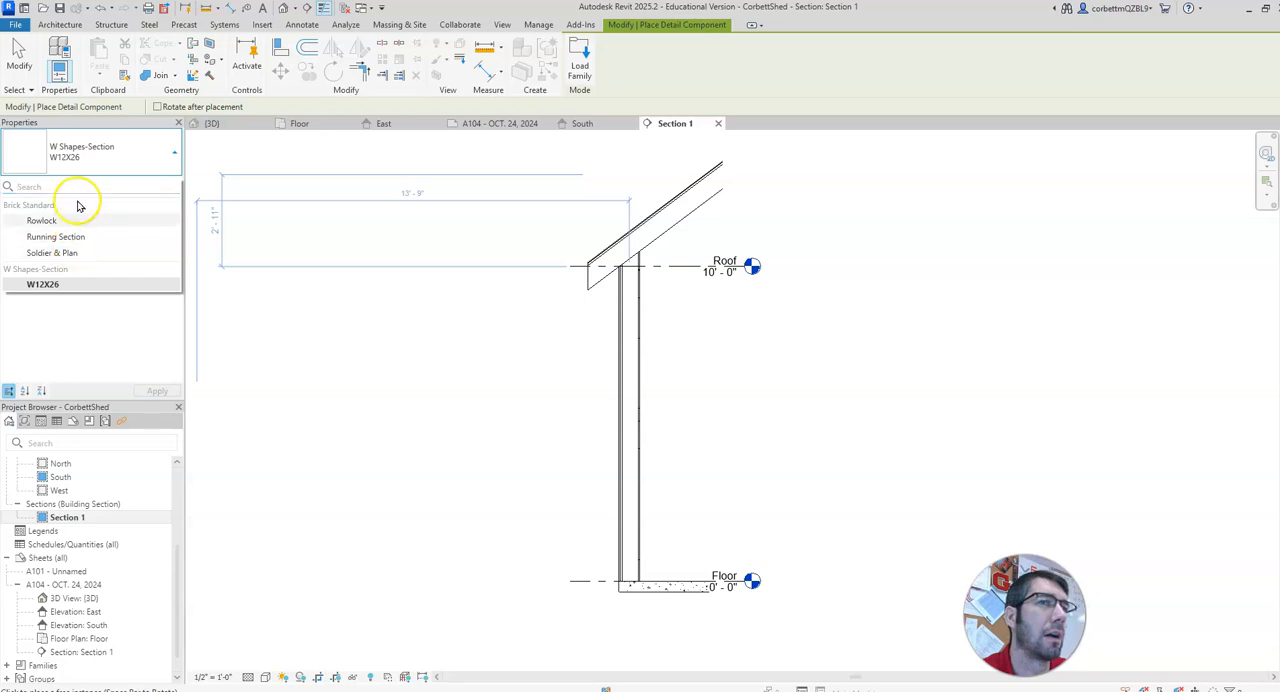
click(93, 150)
click(93, 155)
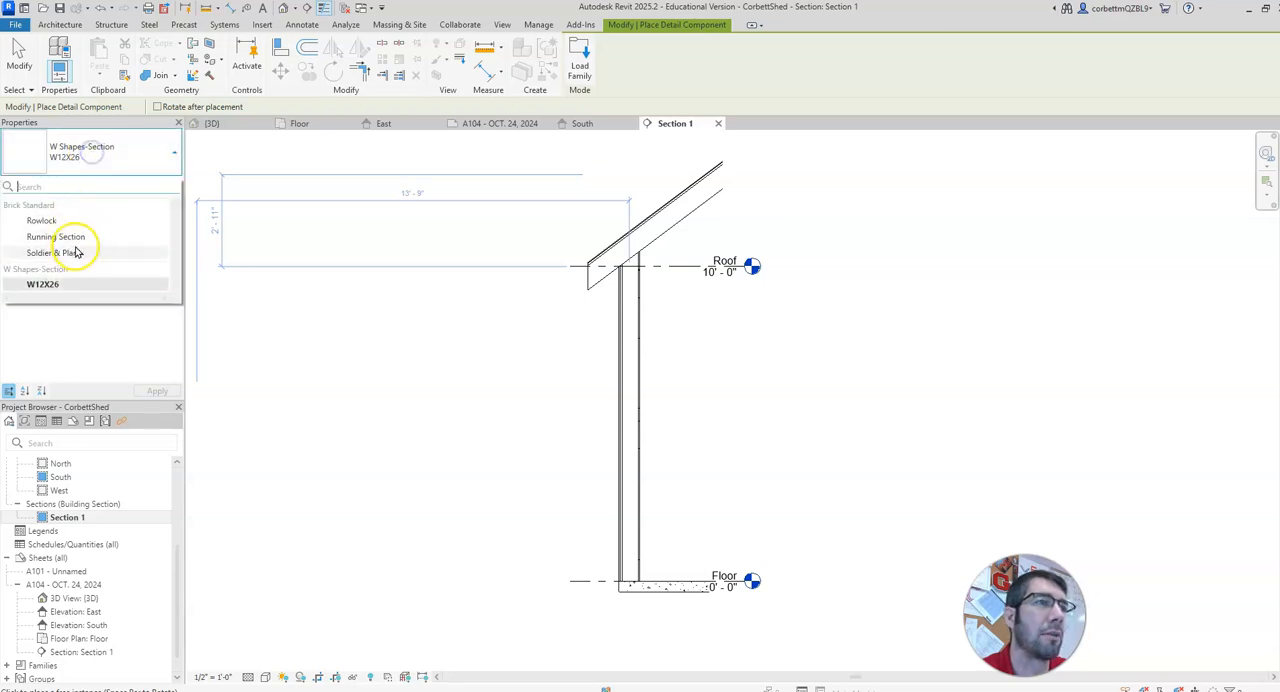
click(96, 165)
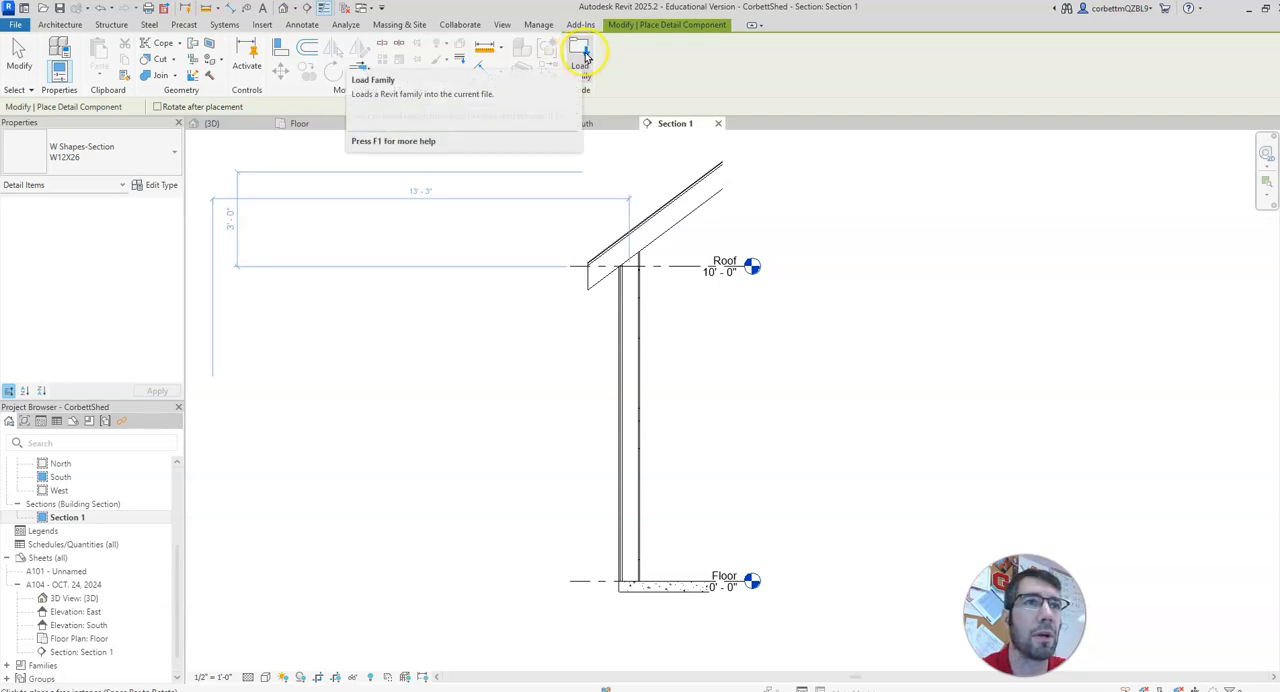
click(300, 24)
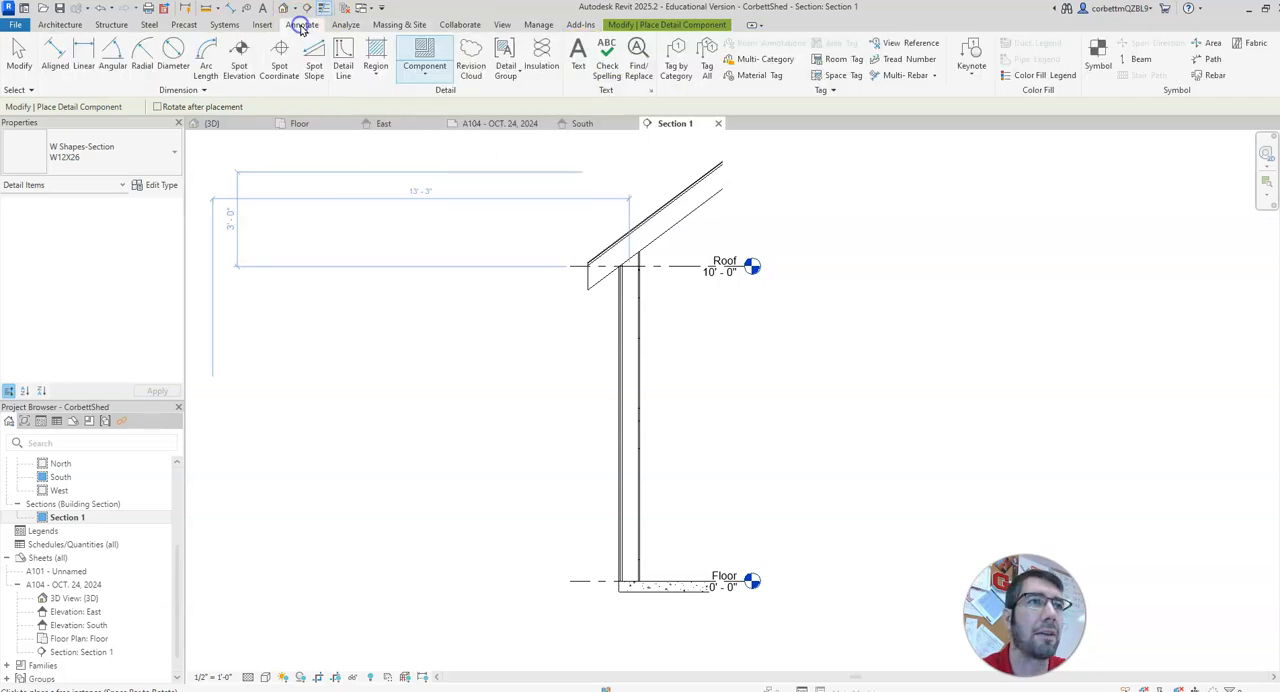
click(427, 55)
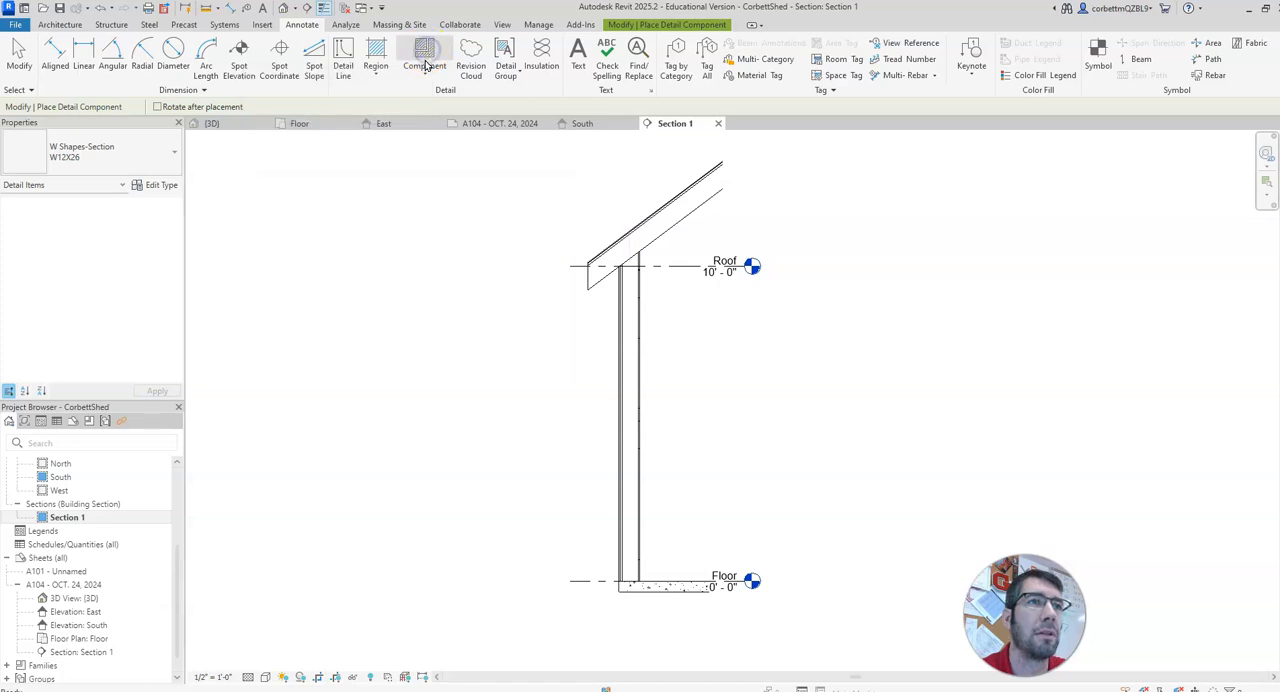
click(426, 66)
click(378, 97)
click(426, 52)
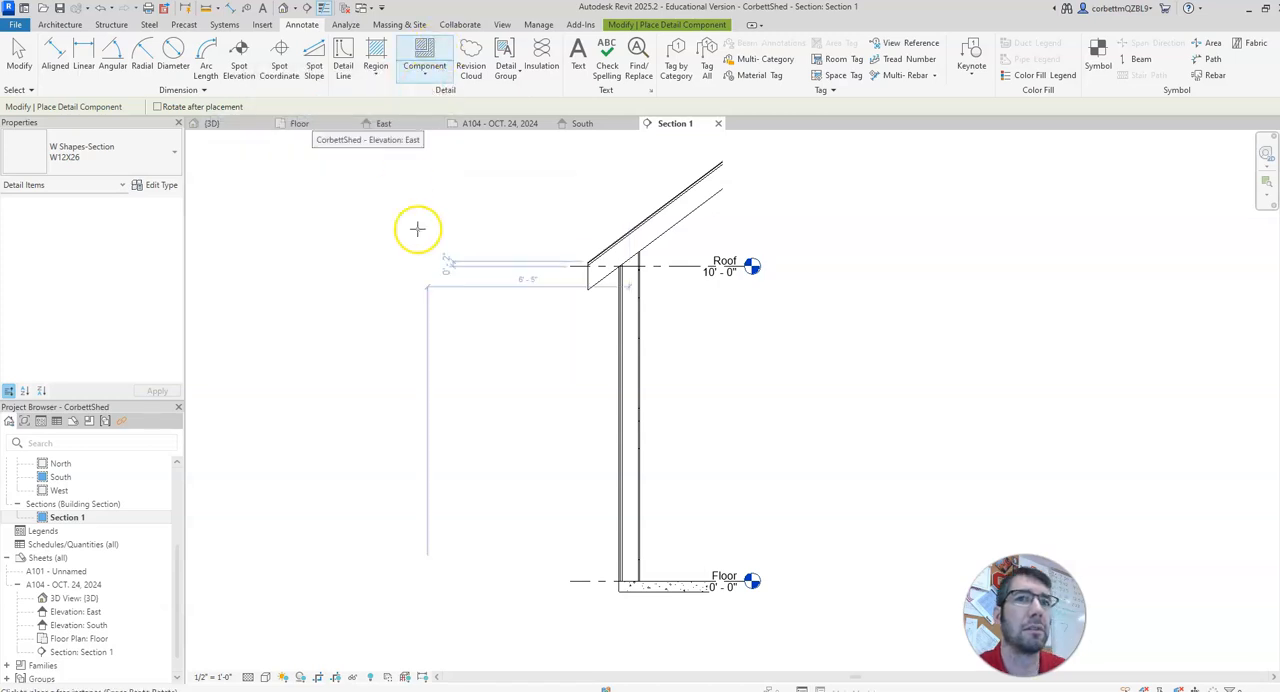
key(Escape)
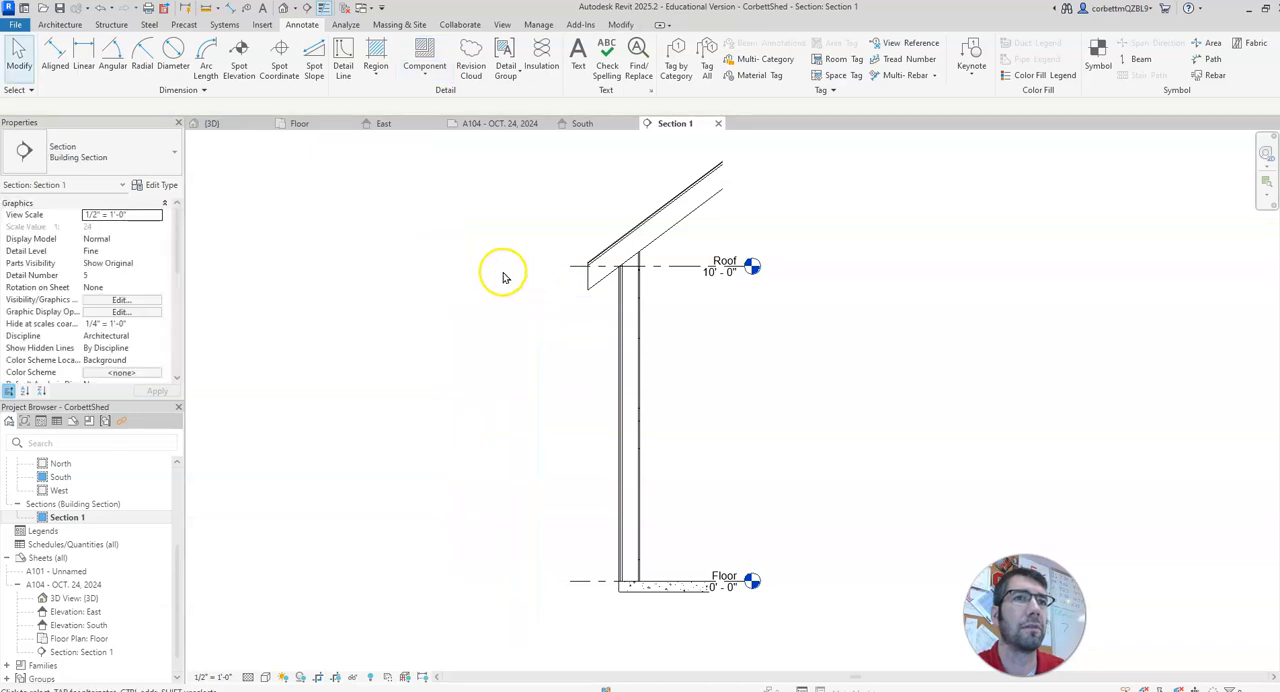
Step: Start placing a detail component and browse the US family library to Detail Items, Div 06-Wood and Plastic, 061100-Wood Framing for loading a family
click(424, 50)
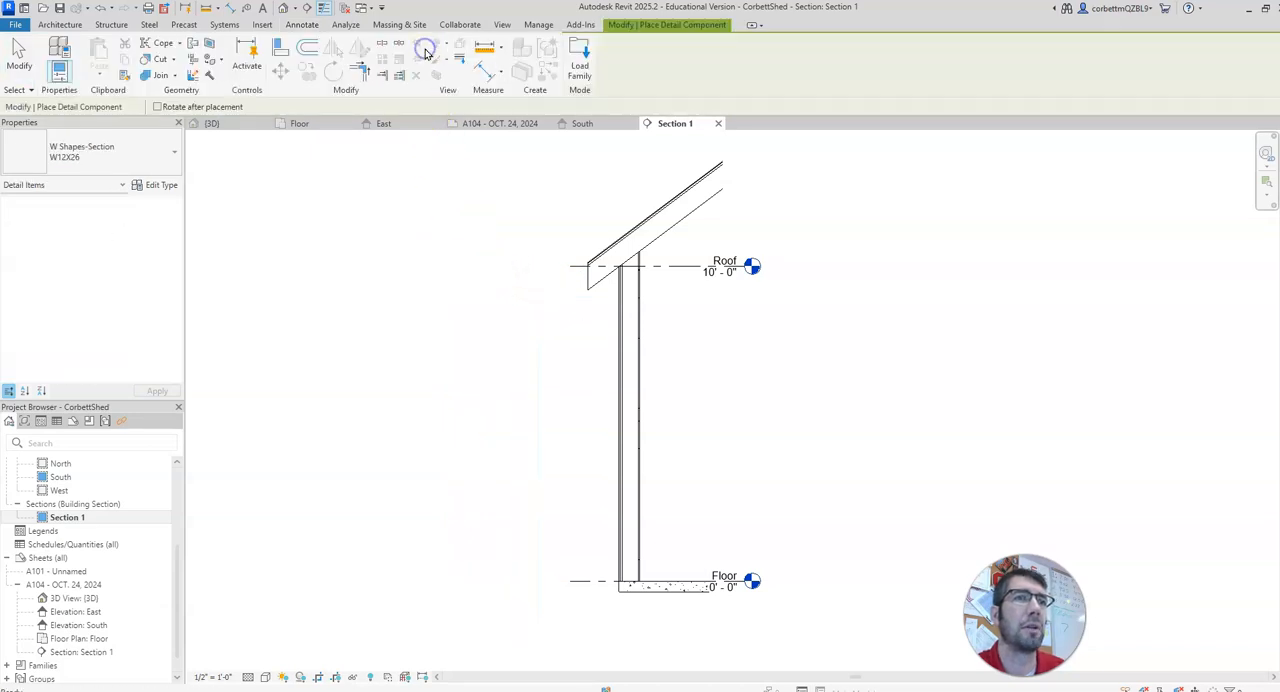
click(579, 57)
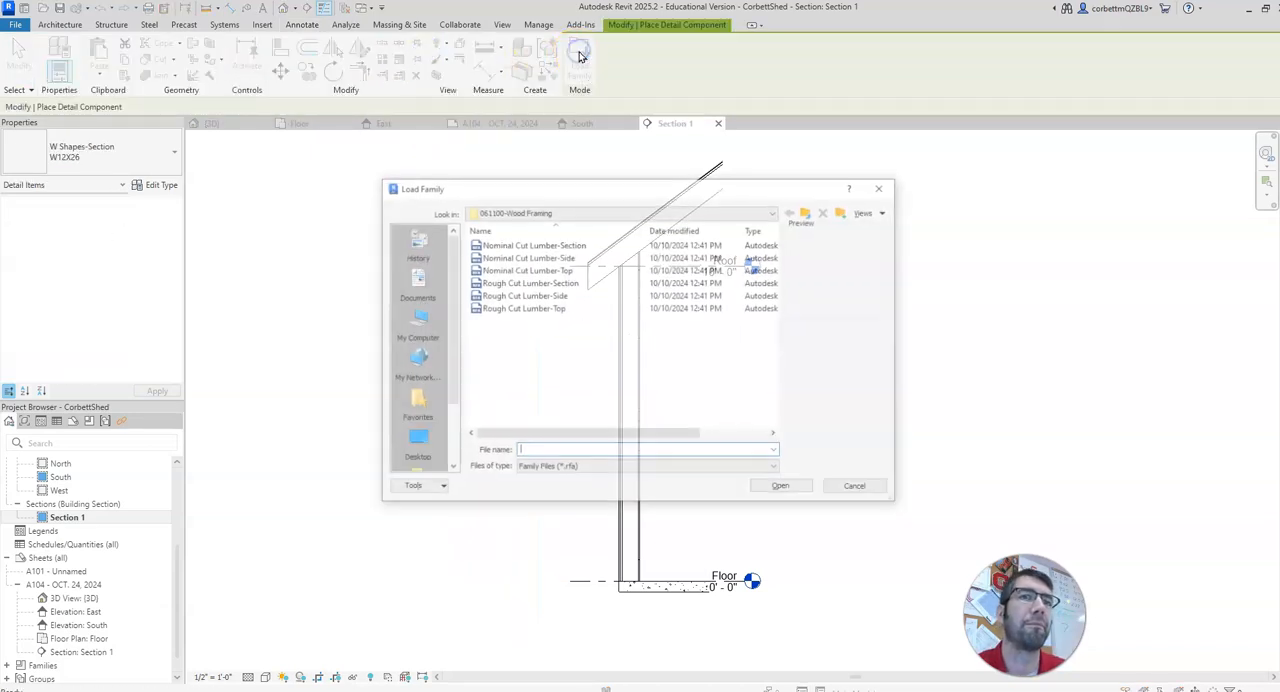
click(775, 211)
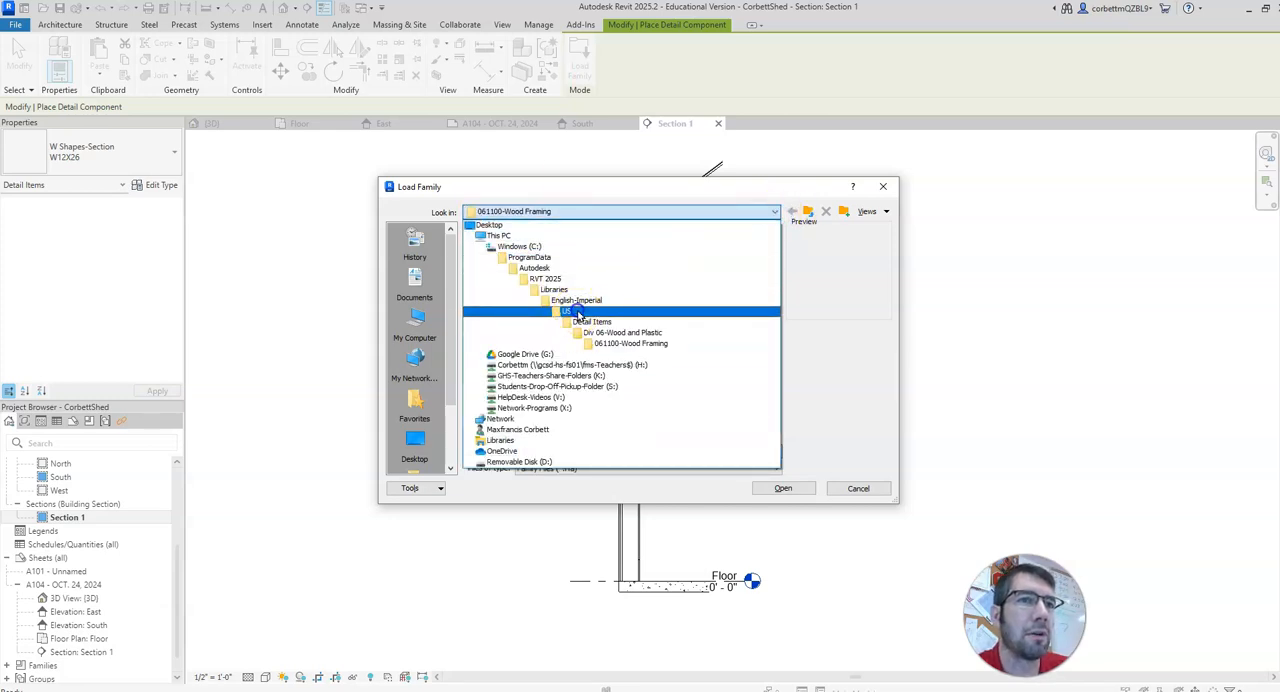
click(578, 313)
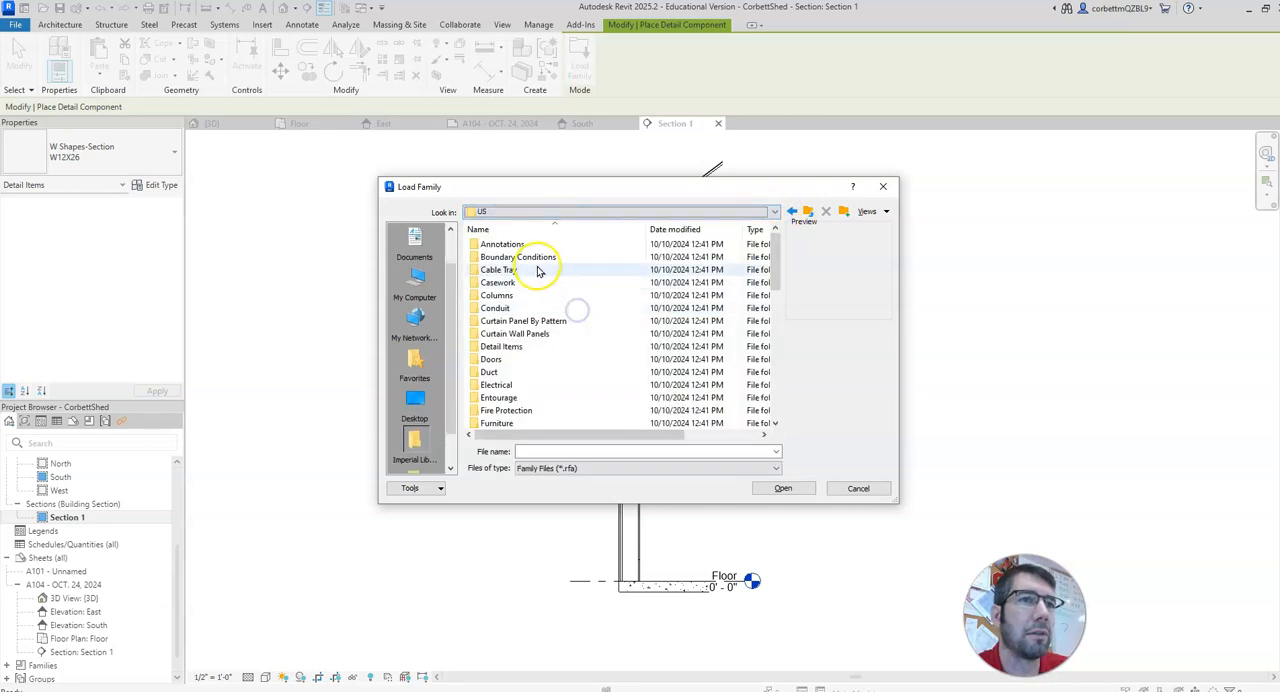
double_click(527, 347)
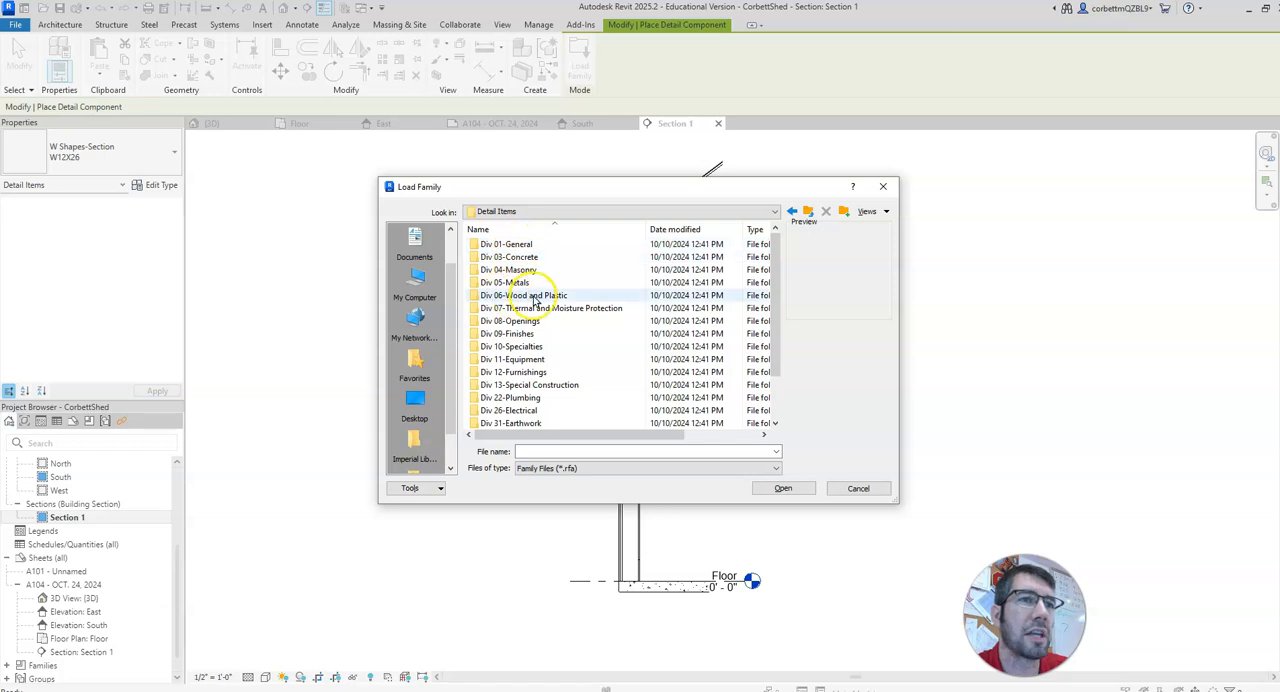
click(535, 297)
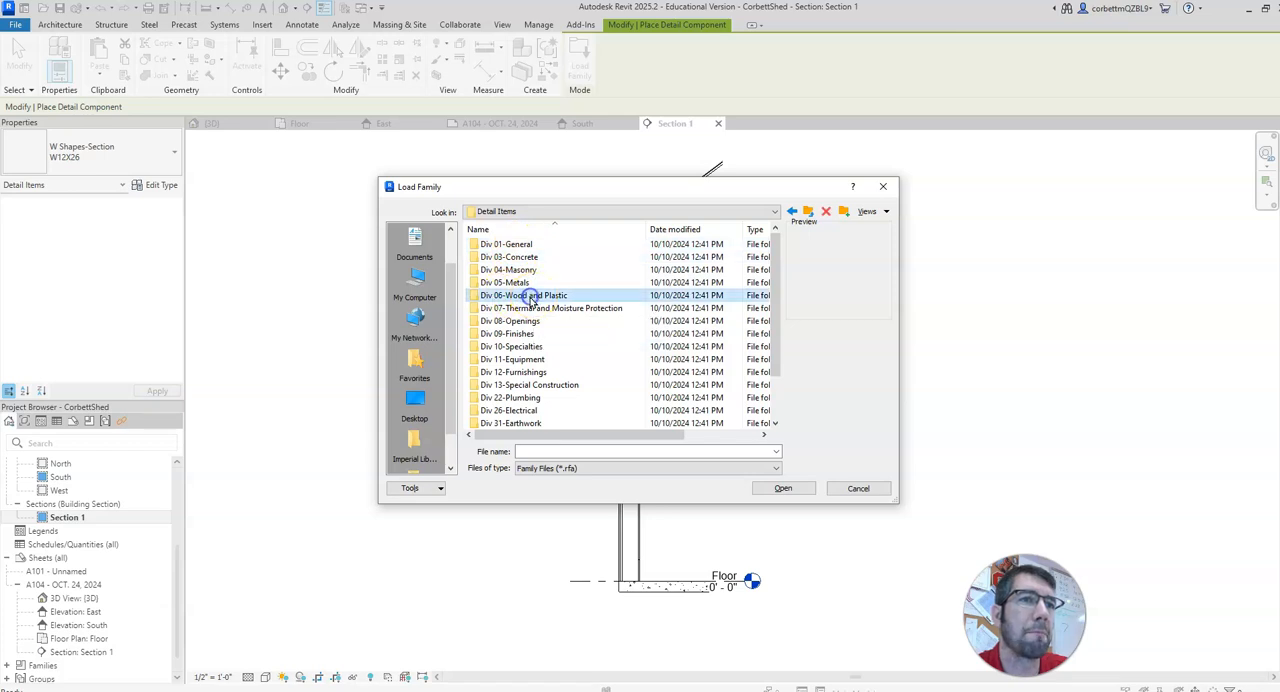
double_click(596, 295)
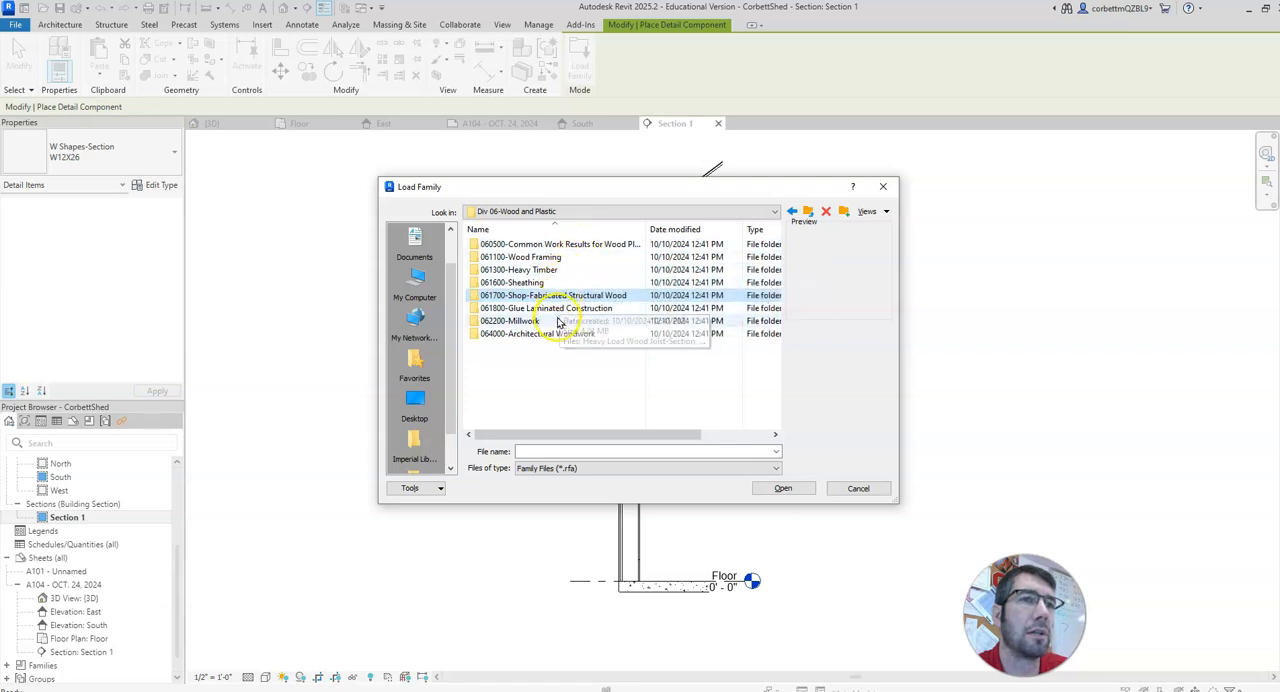
click(560, 246)
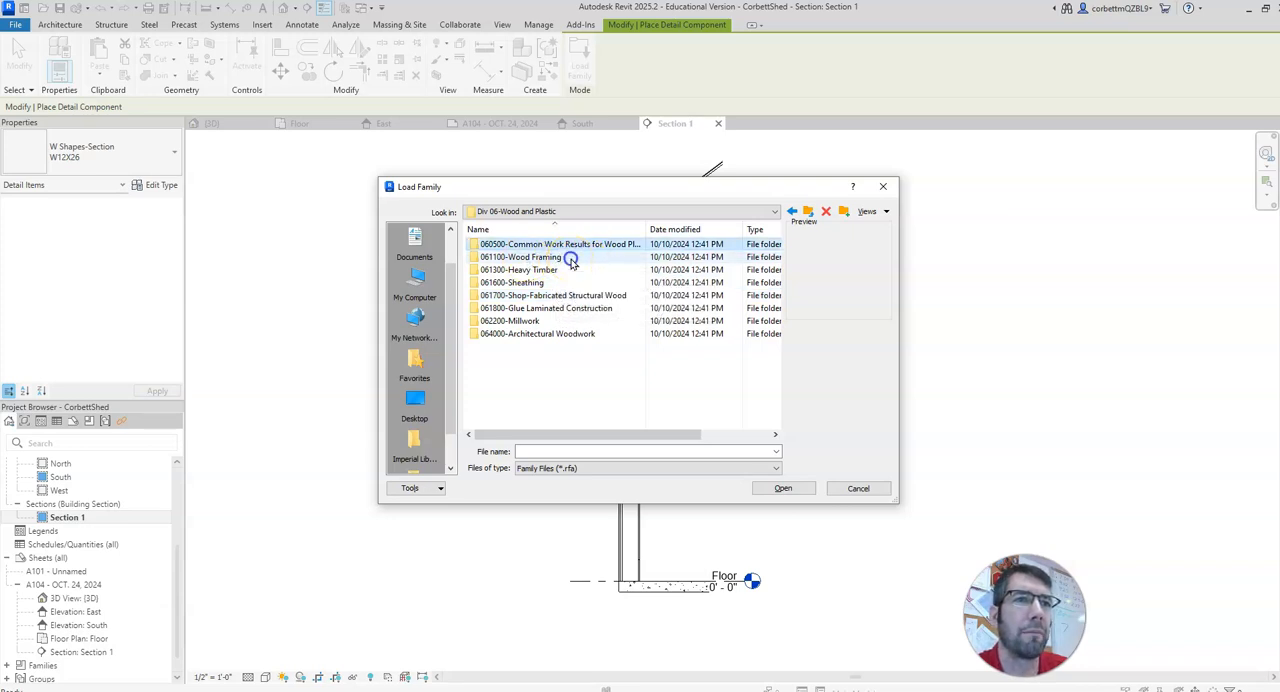
double_click(569, 257)
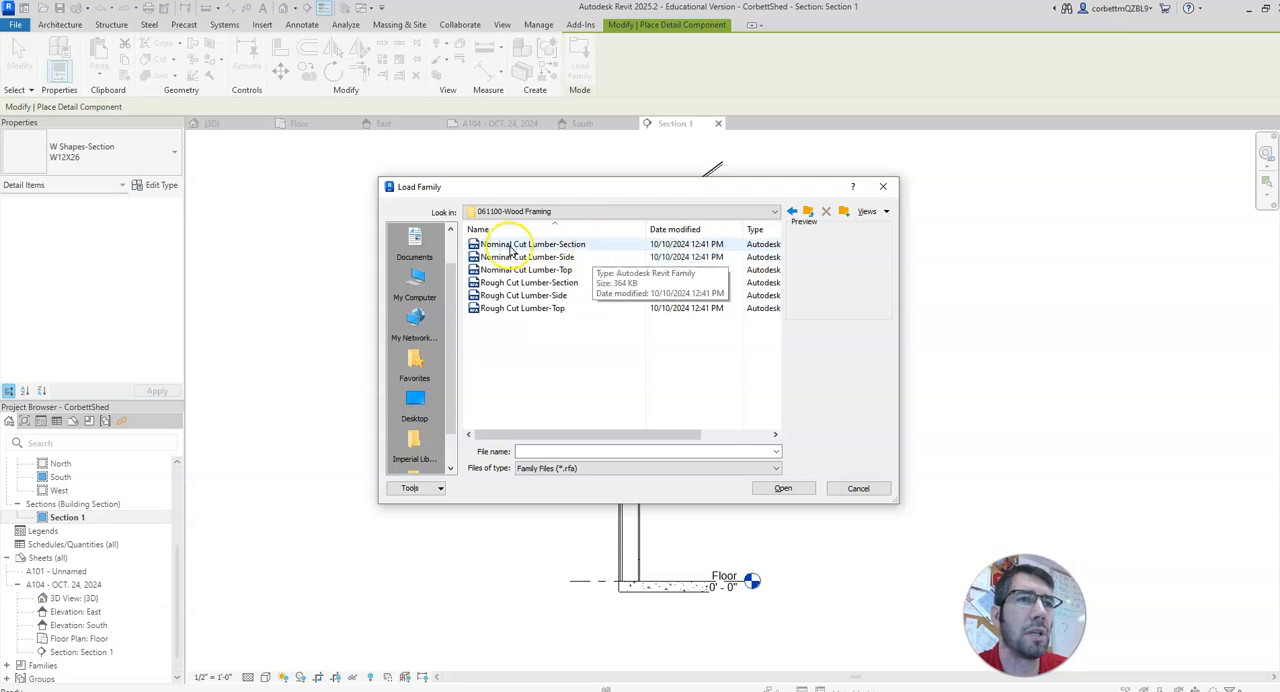
Step: Load the Nominal Cut Lumber-Section family with the 2x4 and 2x8 types
double_click(595, 249)
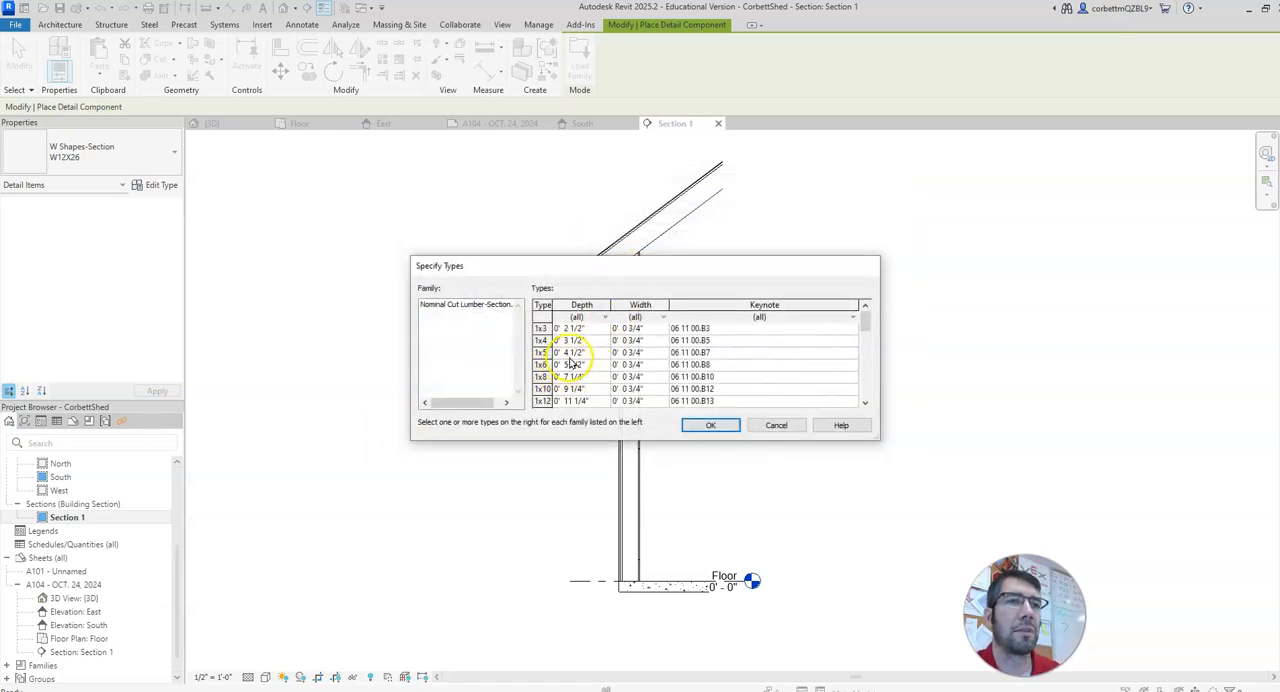
scroll(574, 367, down, 2)
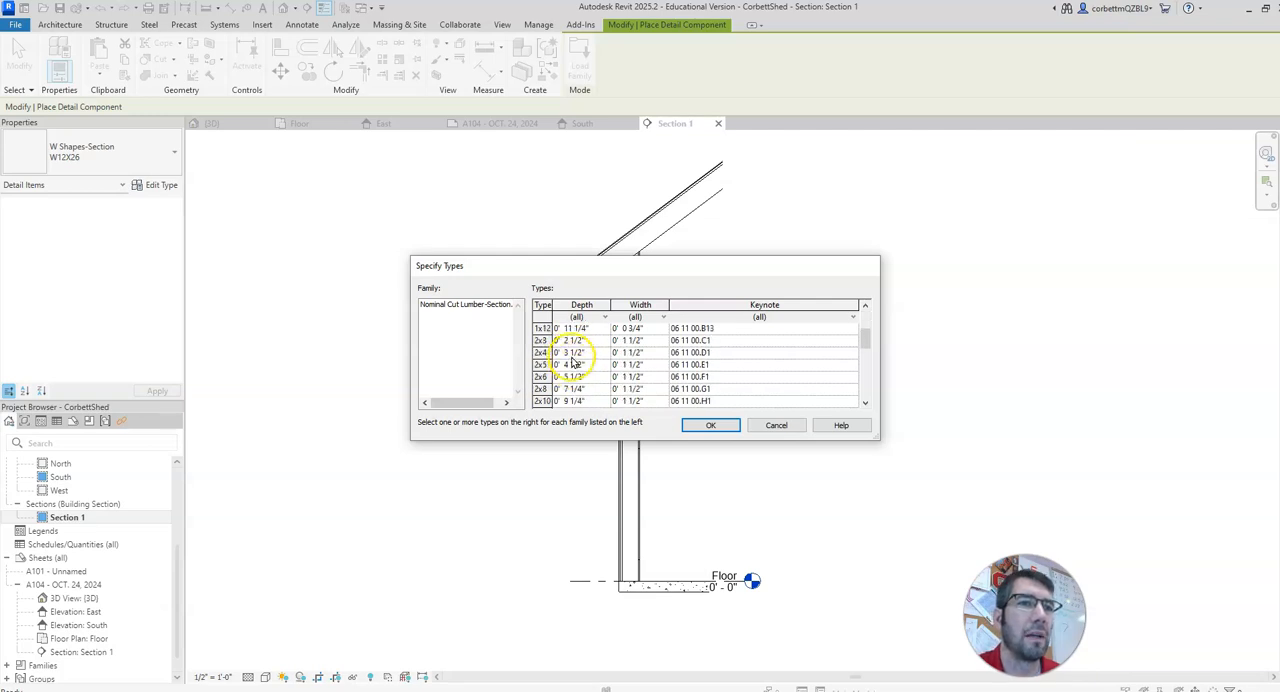
click(571, 355)
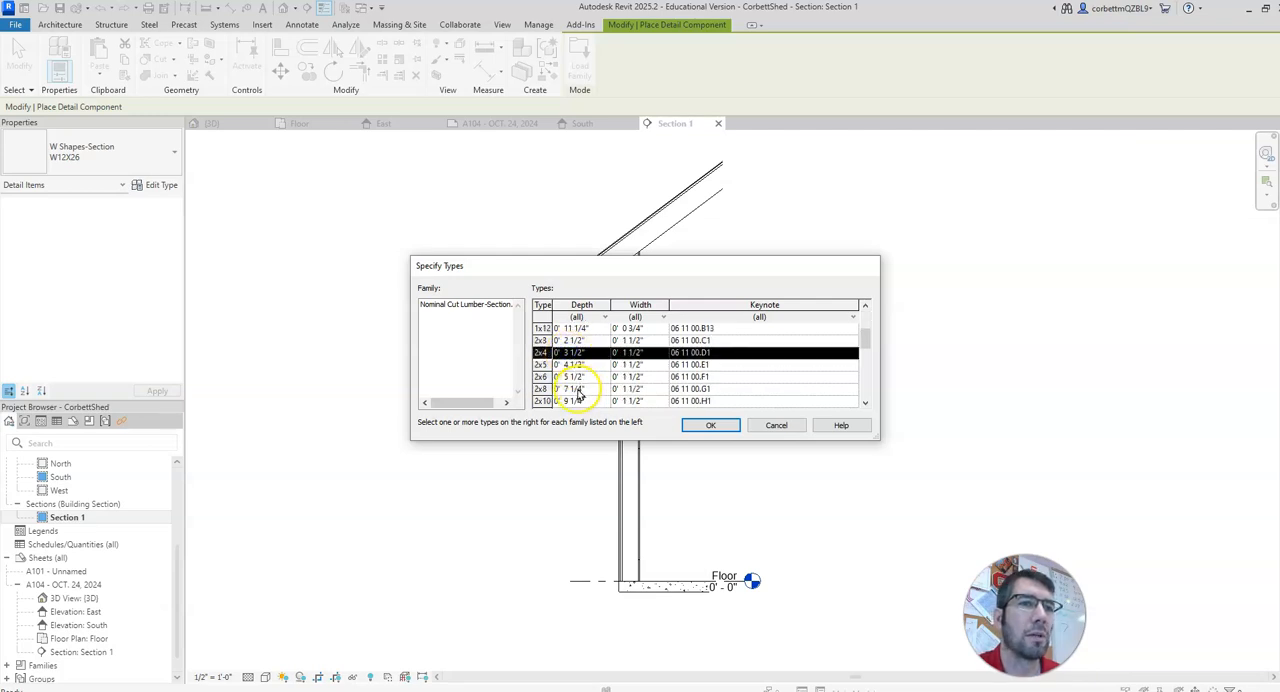
ctrl+click(576, 389)
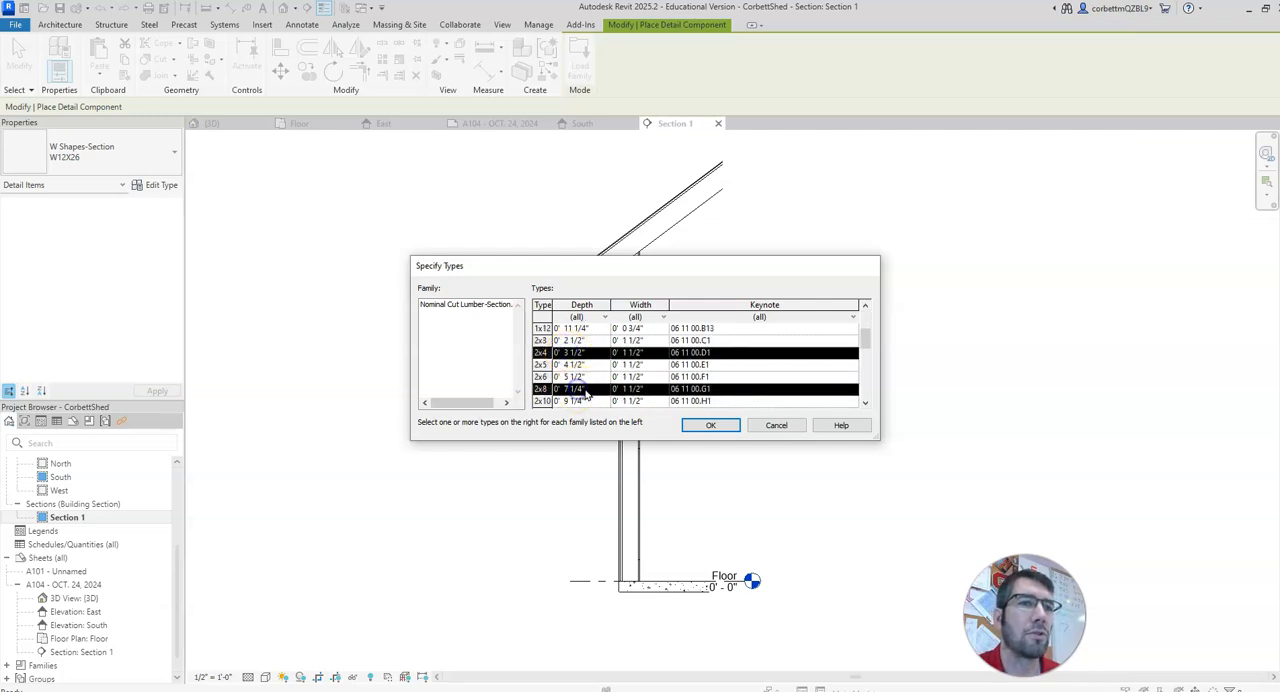
click(707, 426)
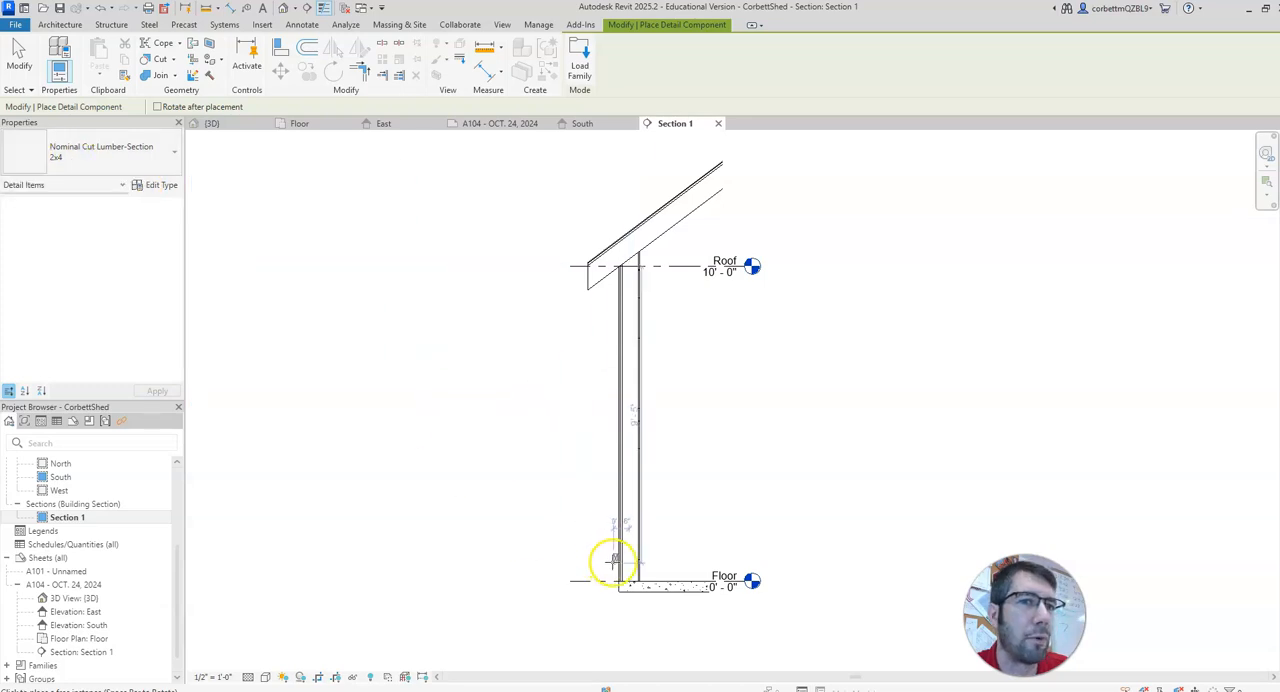
Step: Place a 2x4 lumber section as the bottom plate on the floor slab at the base of the wall
scroll(627, 570, up, 4)
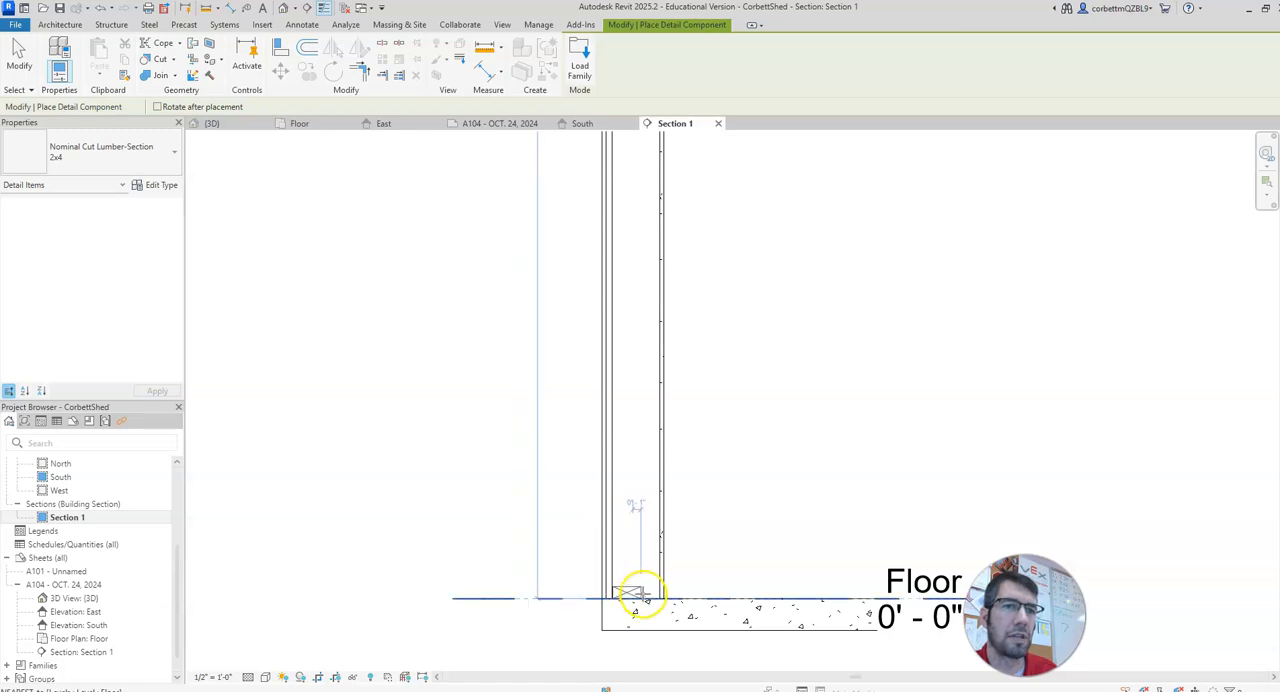
click(628, 597)
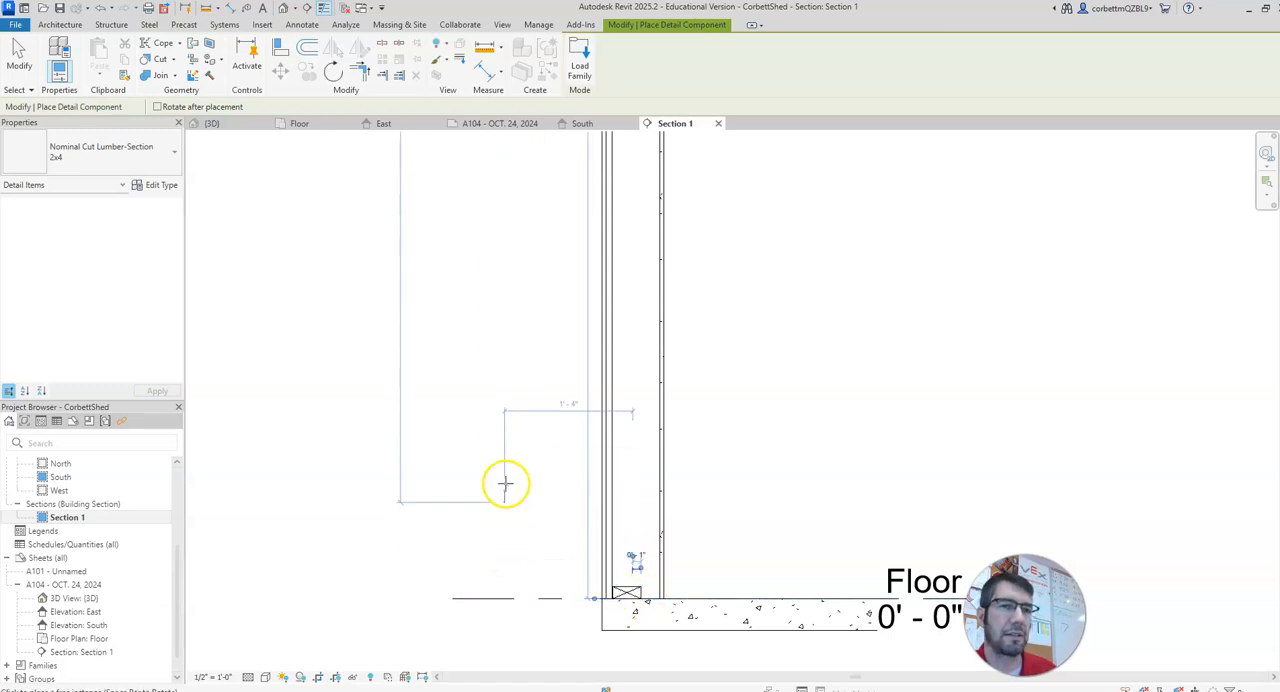
key(Escape)
key(Escape)
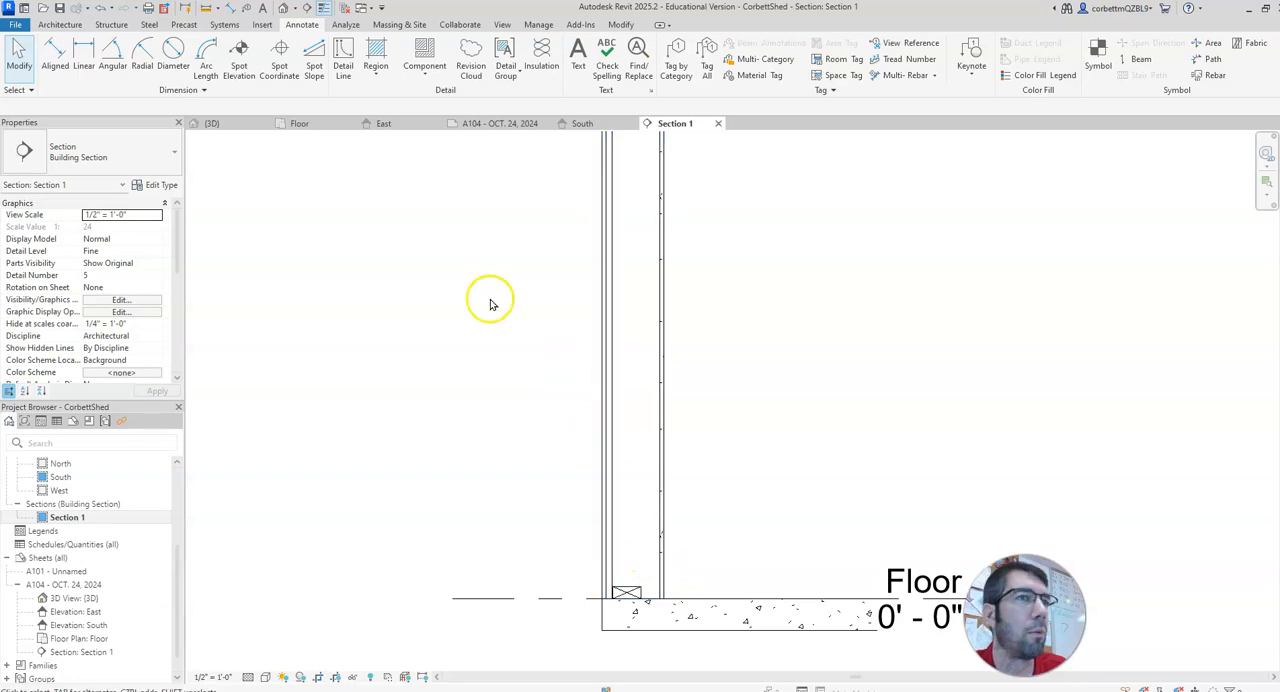
Step: In the Floor plan, set the Metal Stud structure layer of the Shed Wall with siding type to 3 1/2", removing the unsatisfied constraints
click(301, 123)
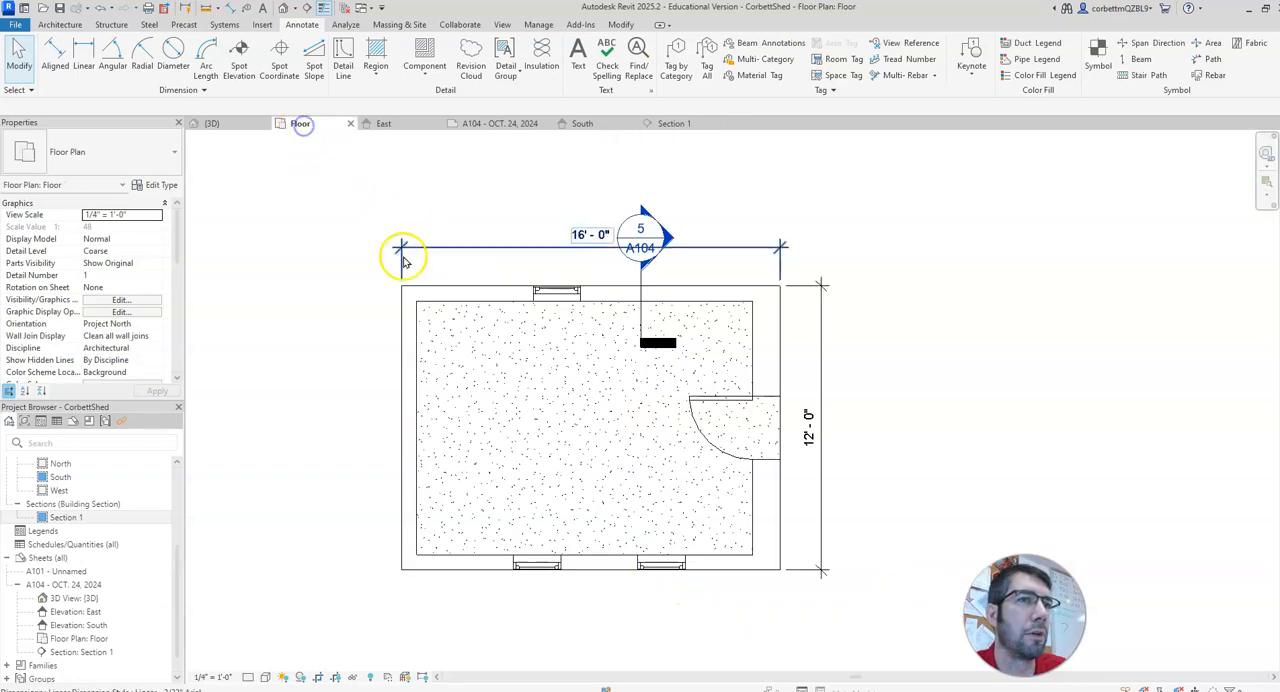
click(591, 563)
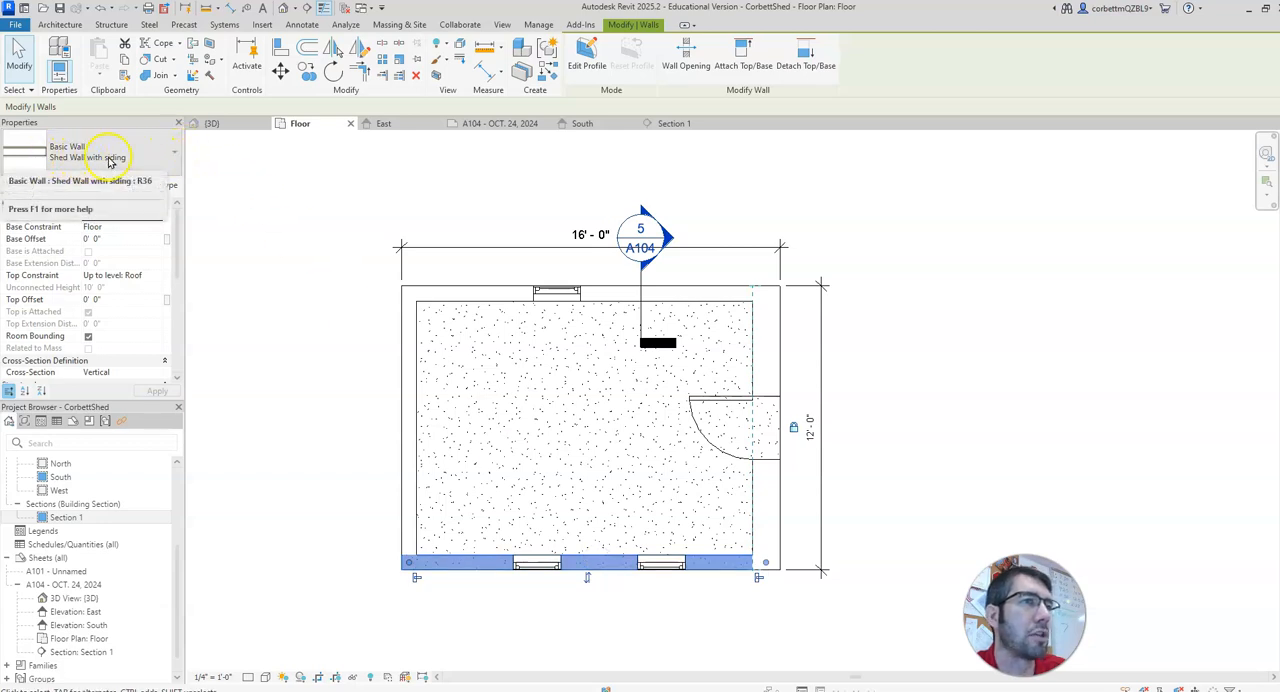
click(158, 186)
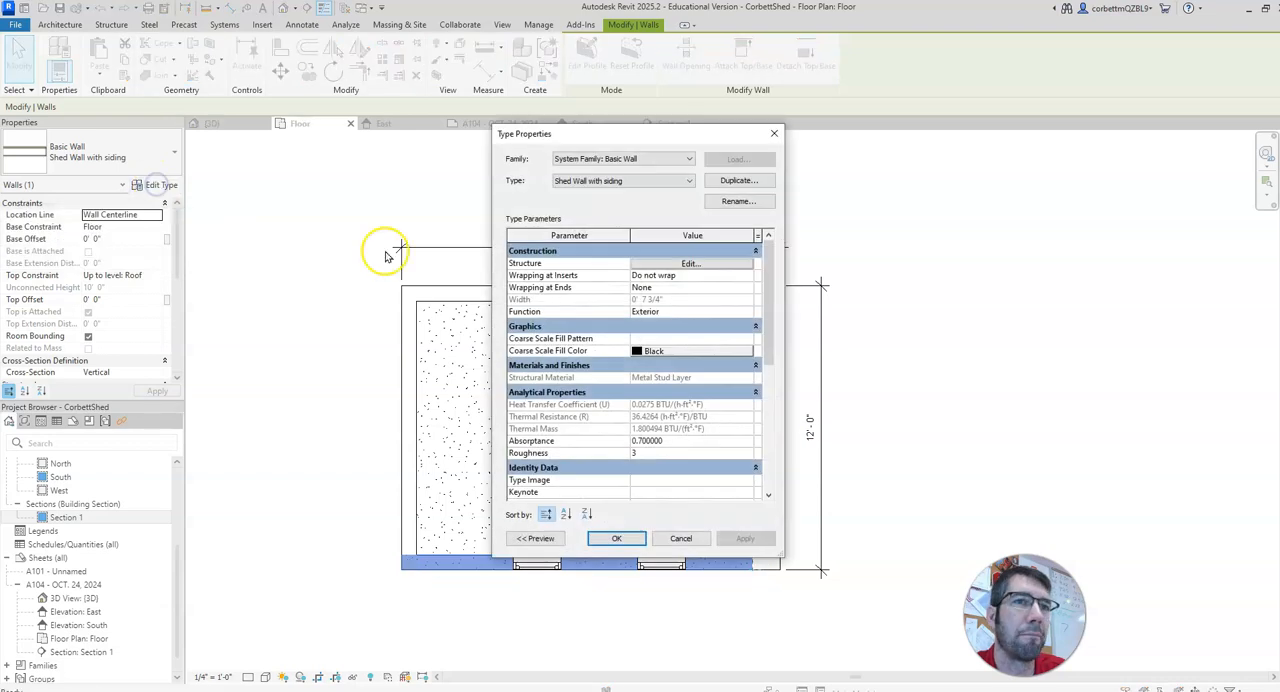
click(678, 263)
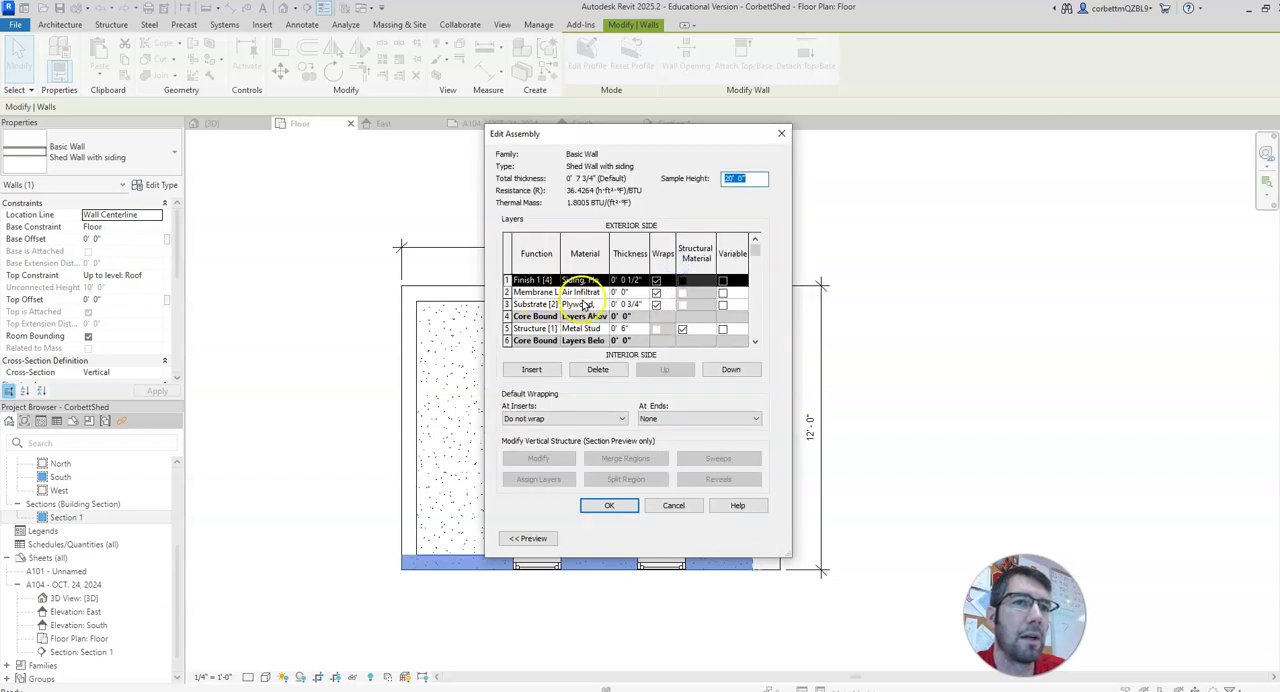
click(628, 328)
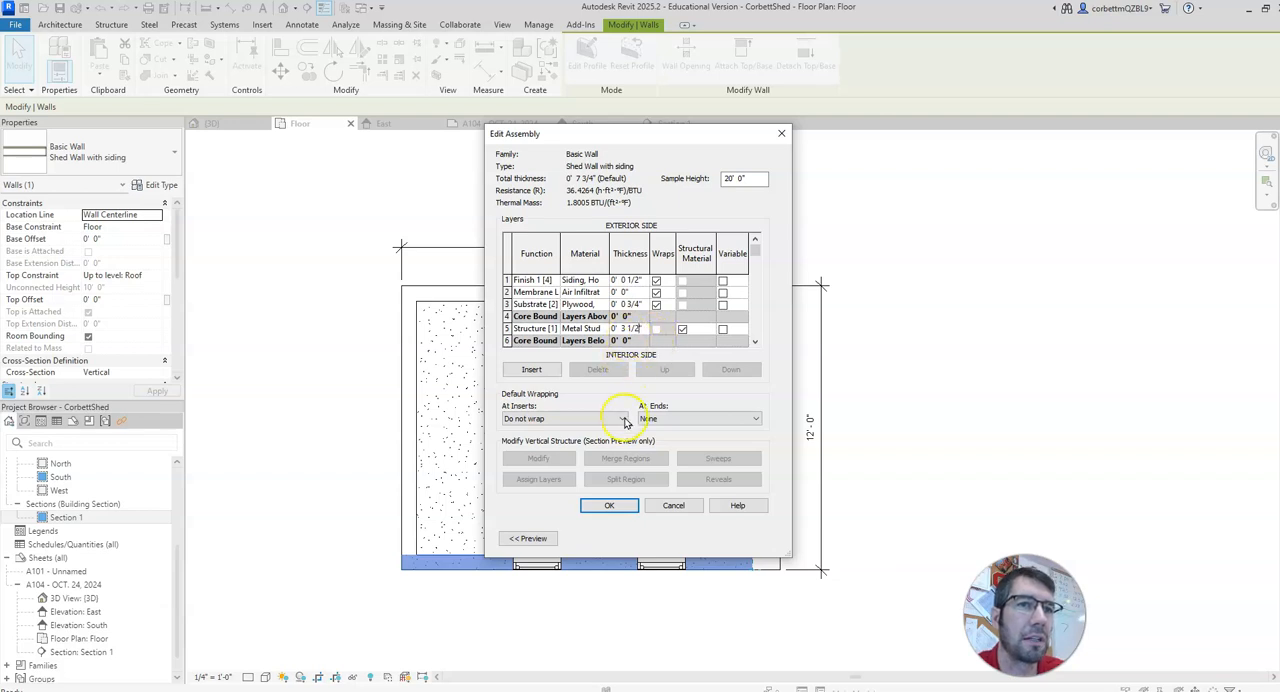
click(620, 502)
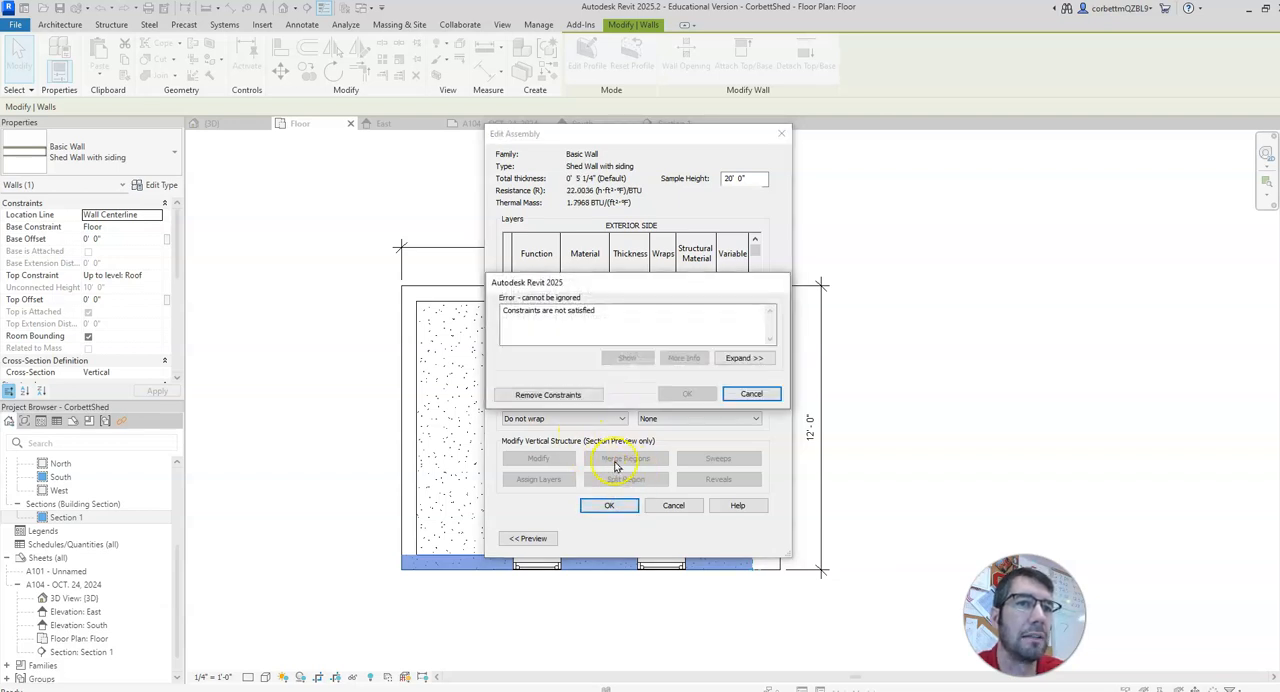
click(576, 396)
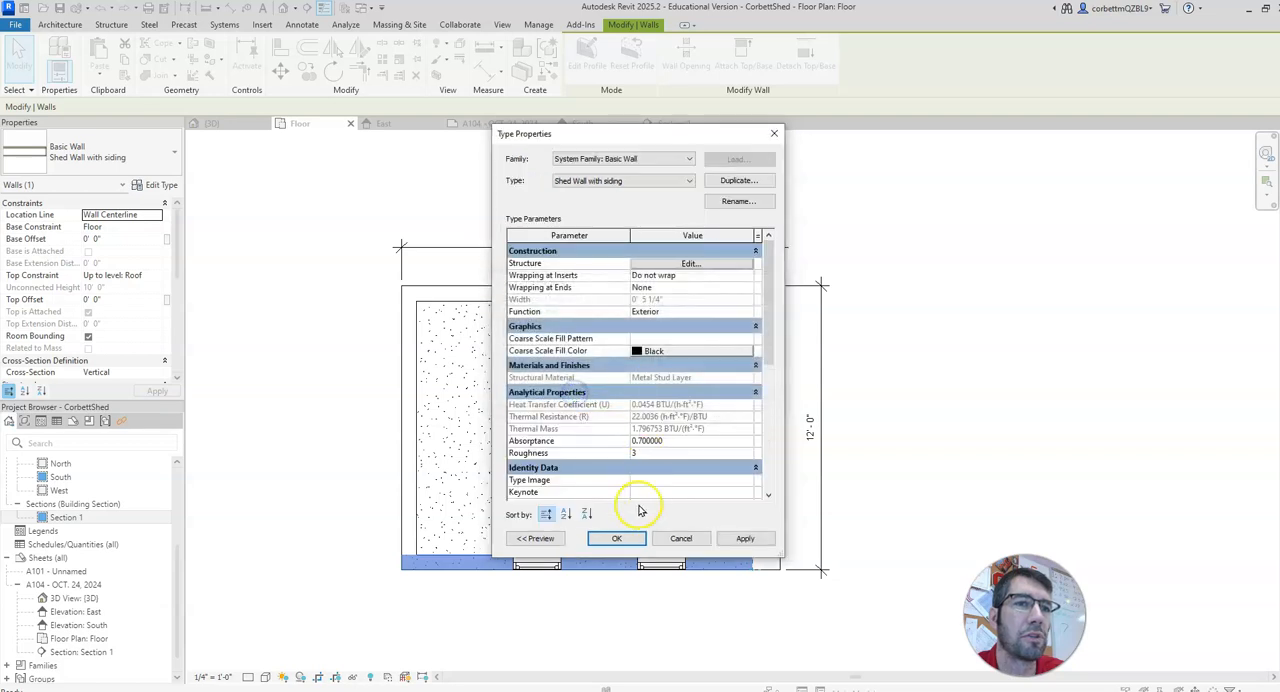
click(627, 540)
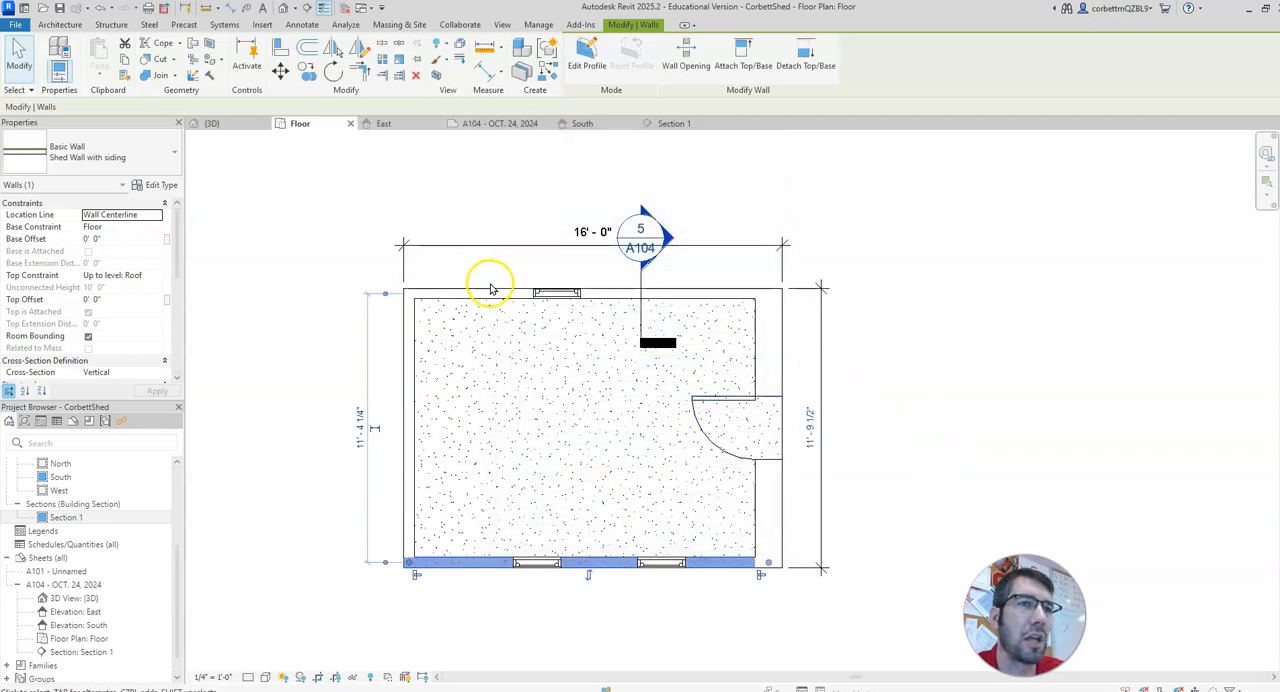
Step: Set the centerline distance between the shed's two long walls to 12' from the lower wall
click(356, 443)
text(12)
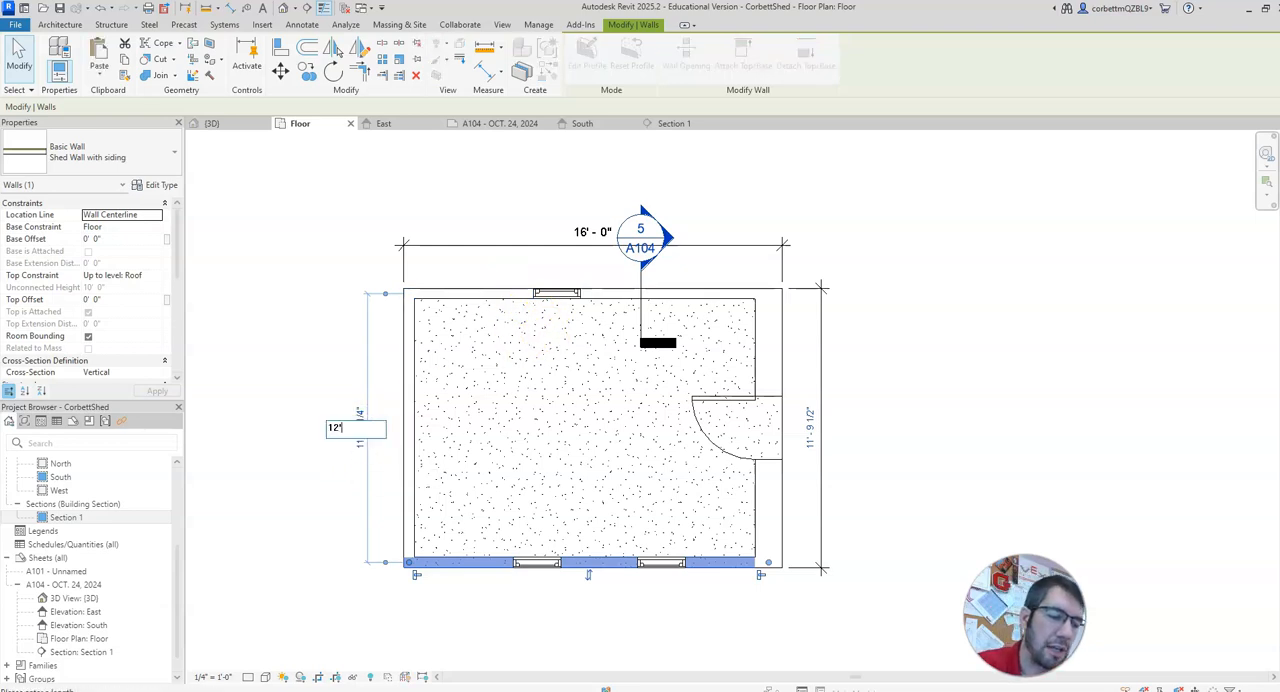
text(')
key(Return)
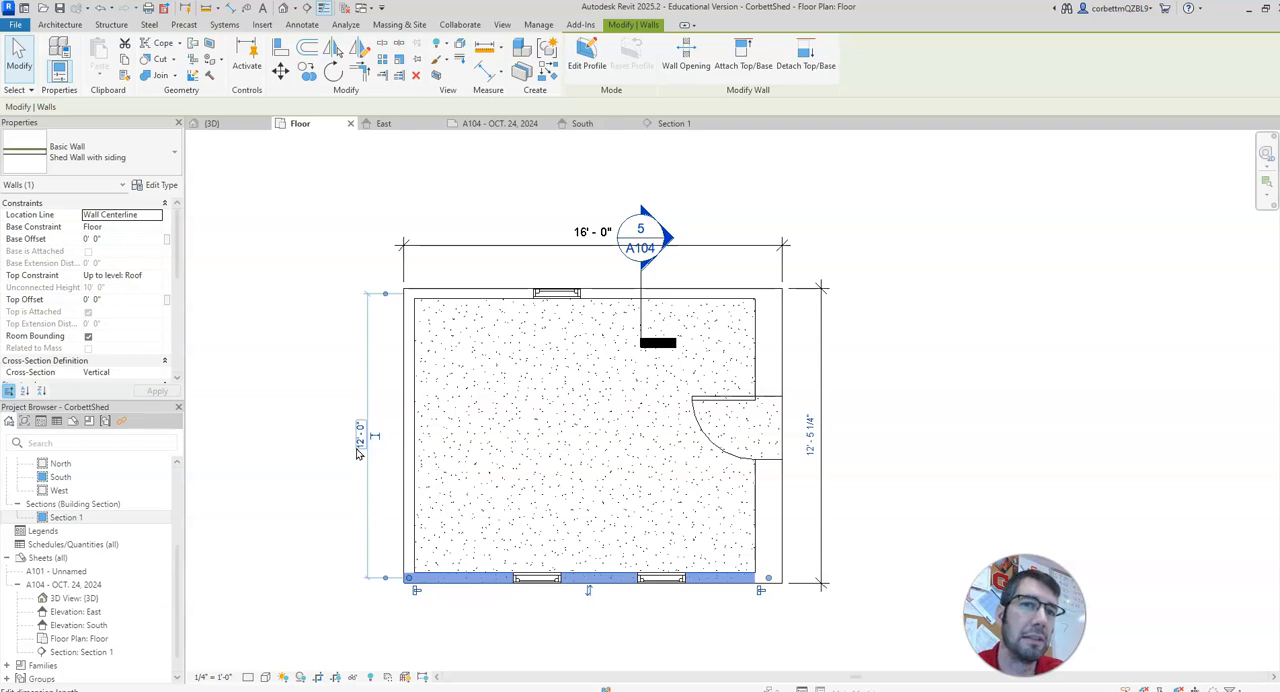
click(945, 466)
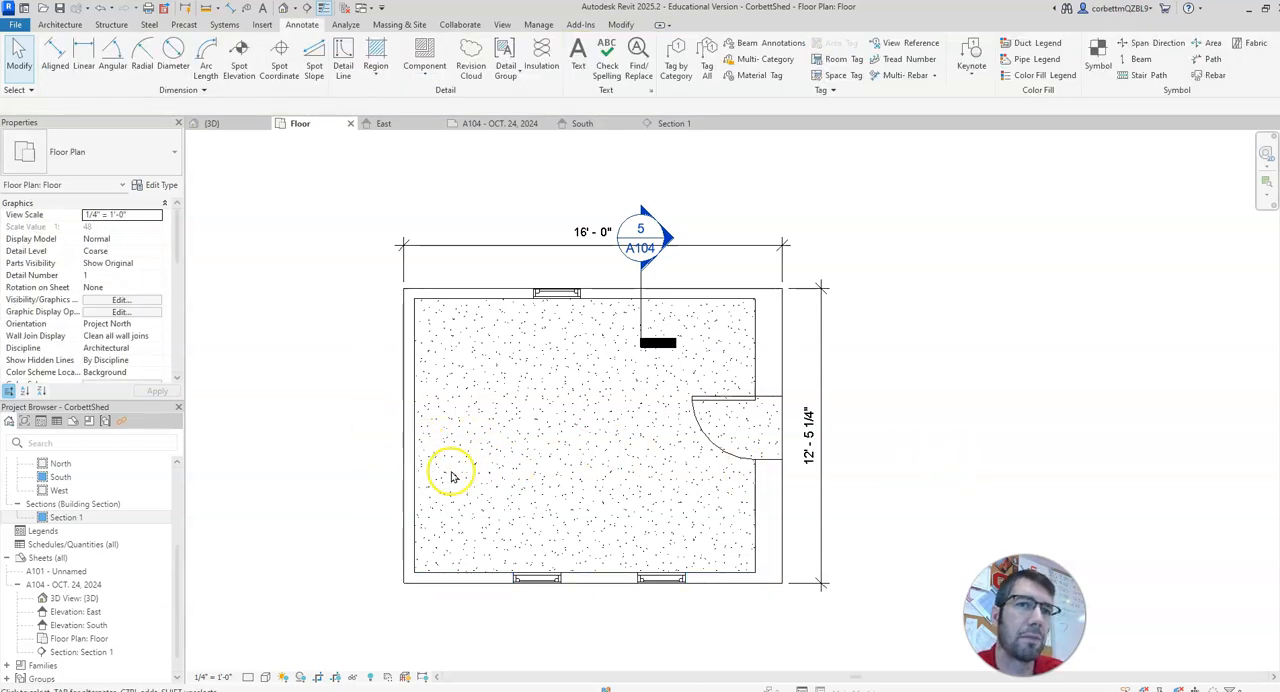
Step: Set the overall distance between the outer faces of the shed's two long walls to 12' by adjusting the lower wall
click(806, 458)
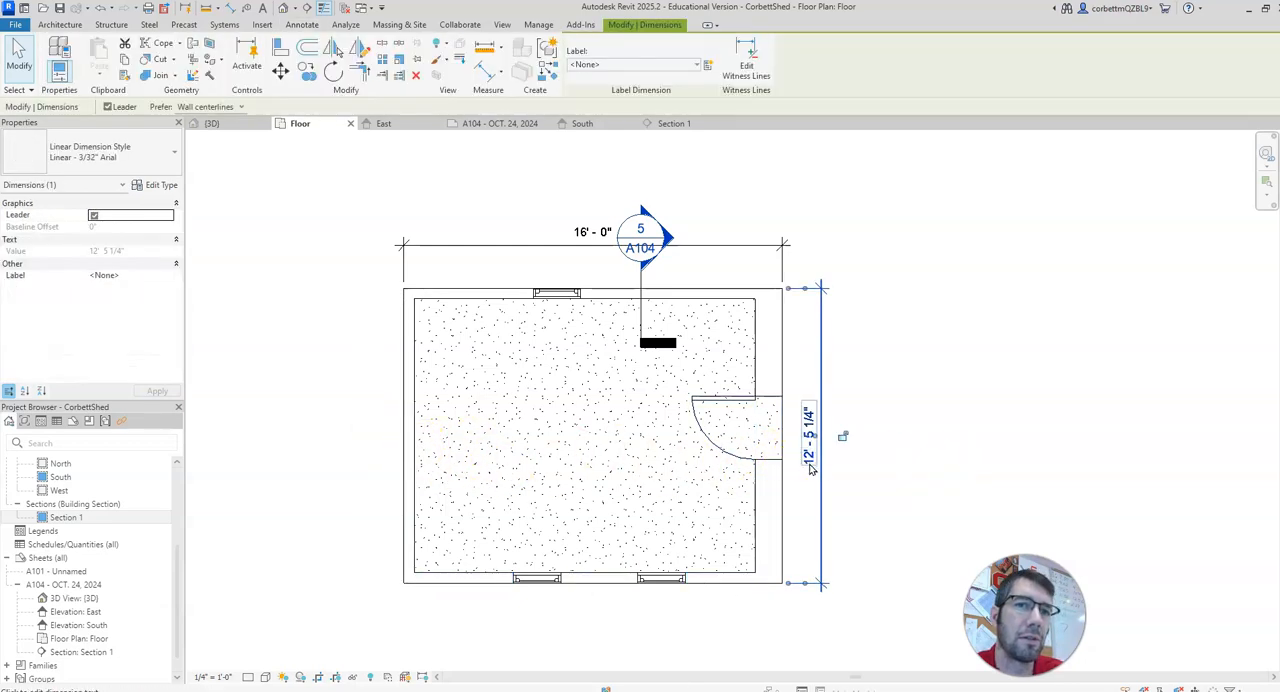
click(449, 293)
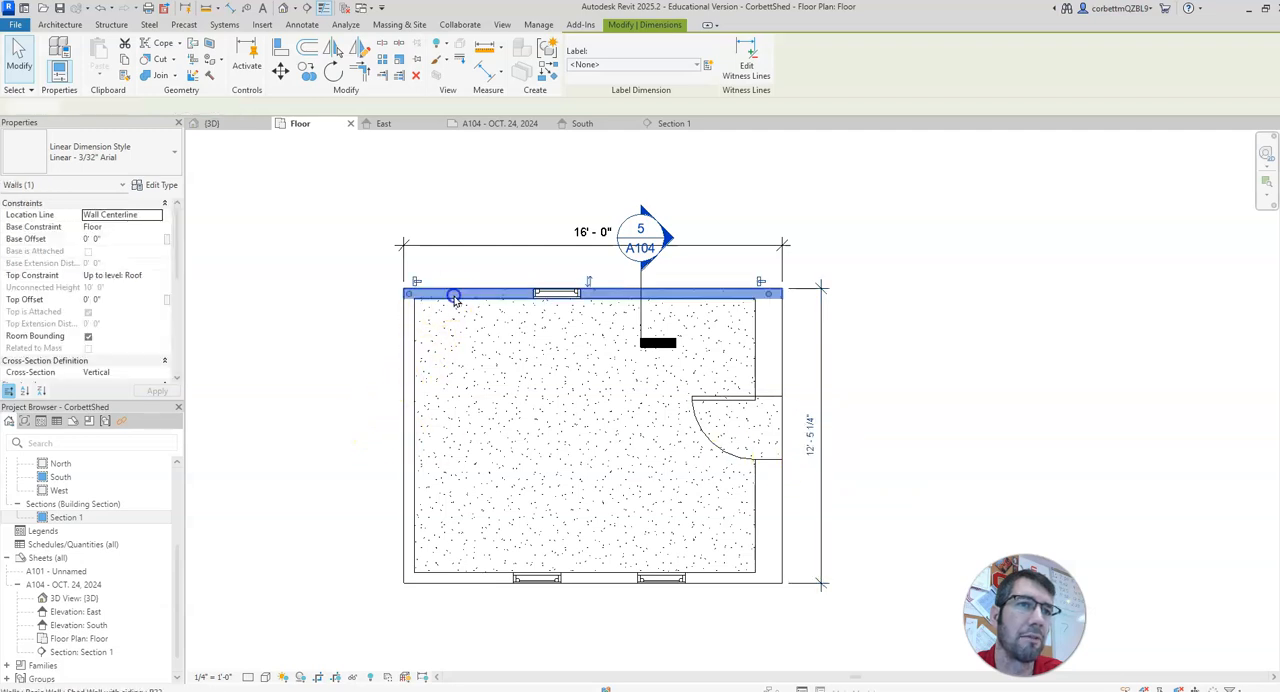
click(414, 373)
click(448, 575)
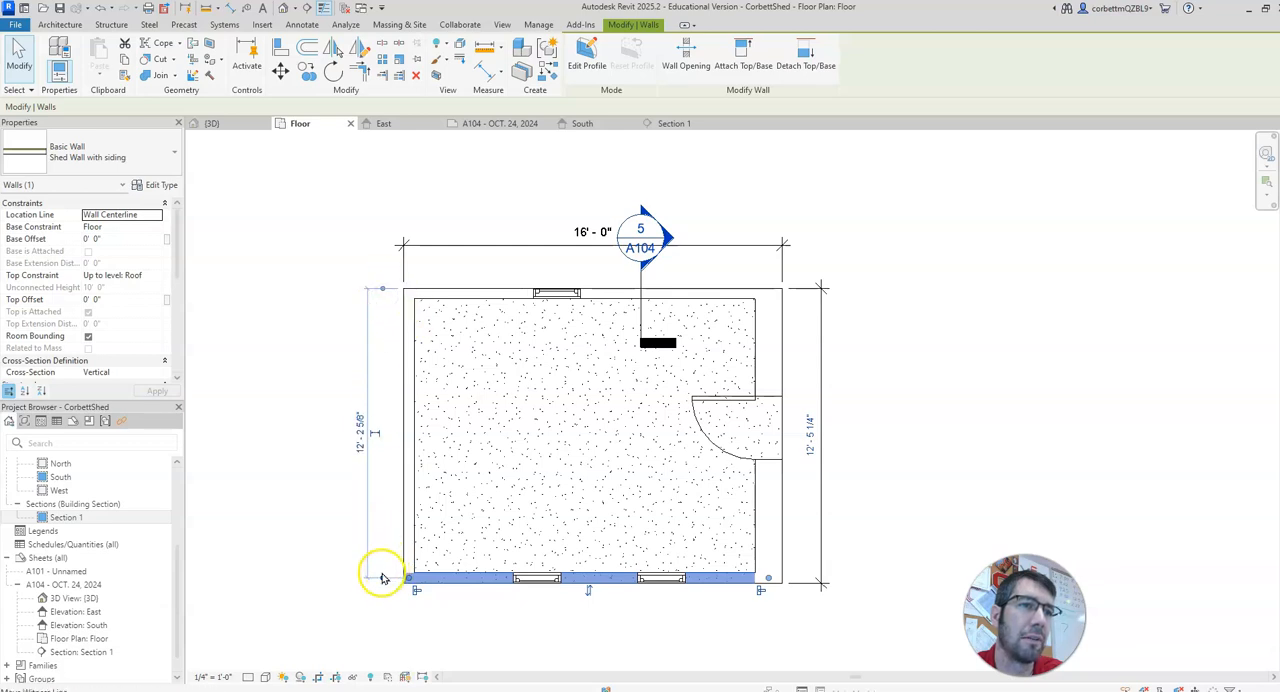
click(361, 450)
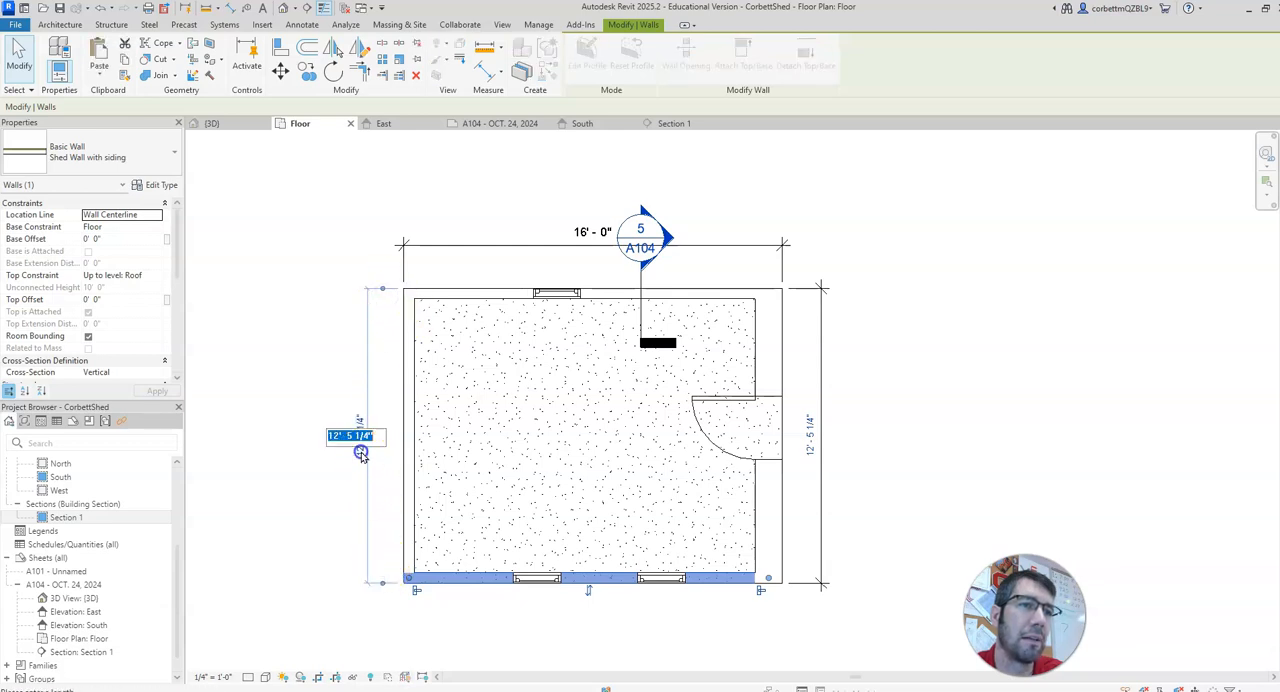
text(12)
key(Return)
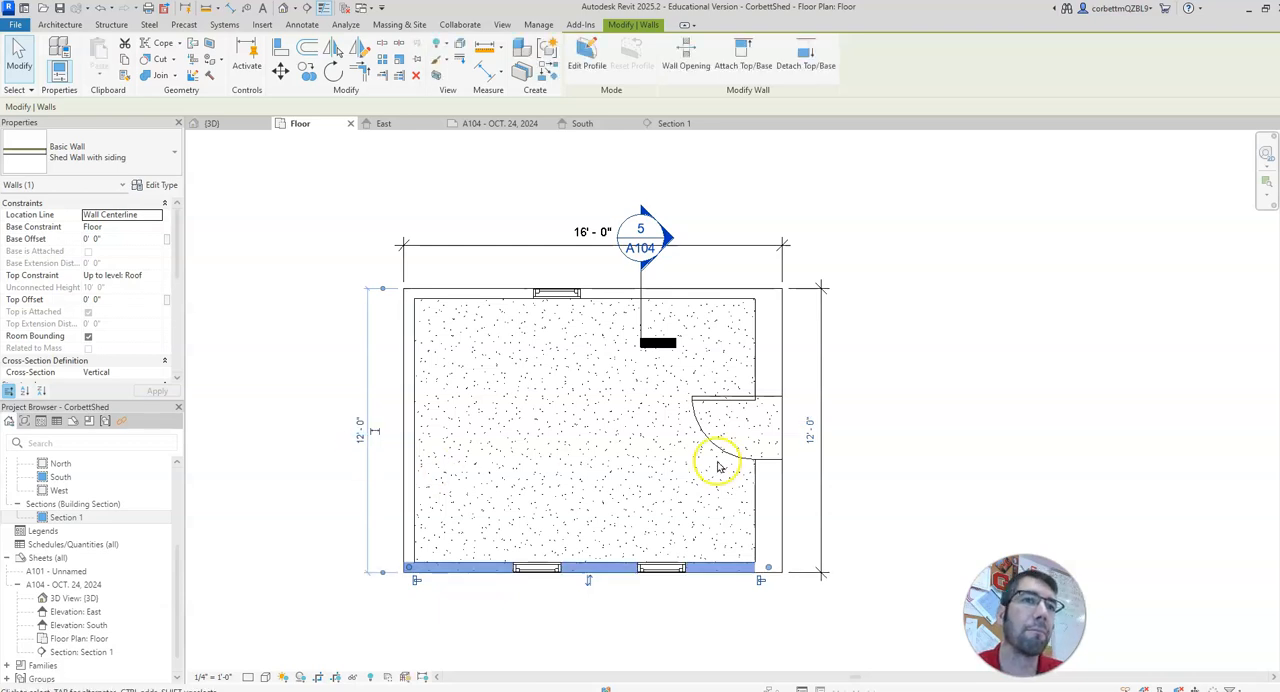
click(917, 413)
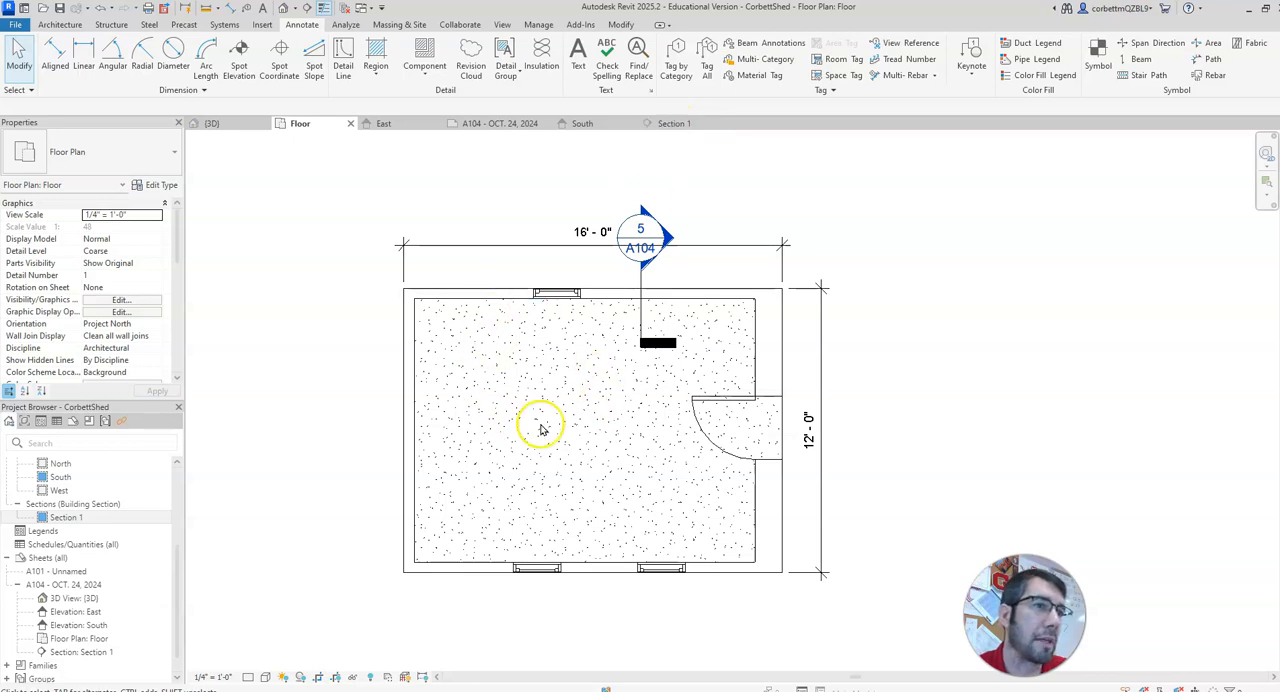
Step: In the Section 1 view, nudge the 2x4 bottom plate toward the interior until it fits within the wall's stud layer
click(663, 123)
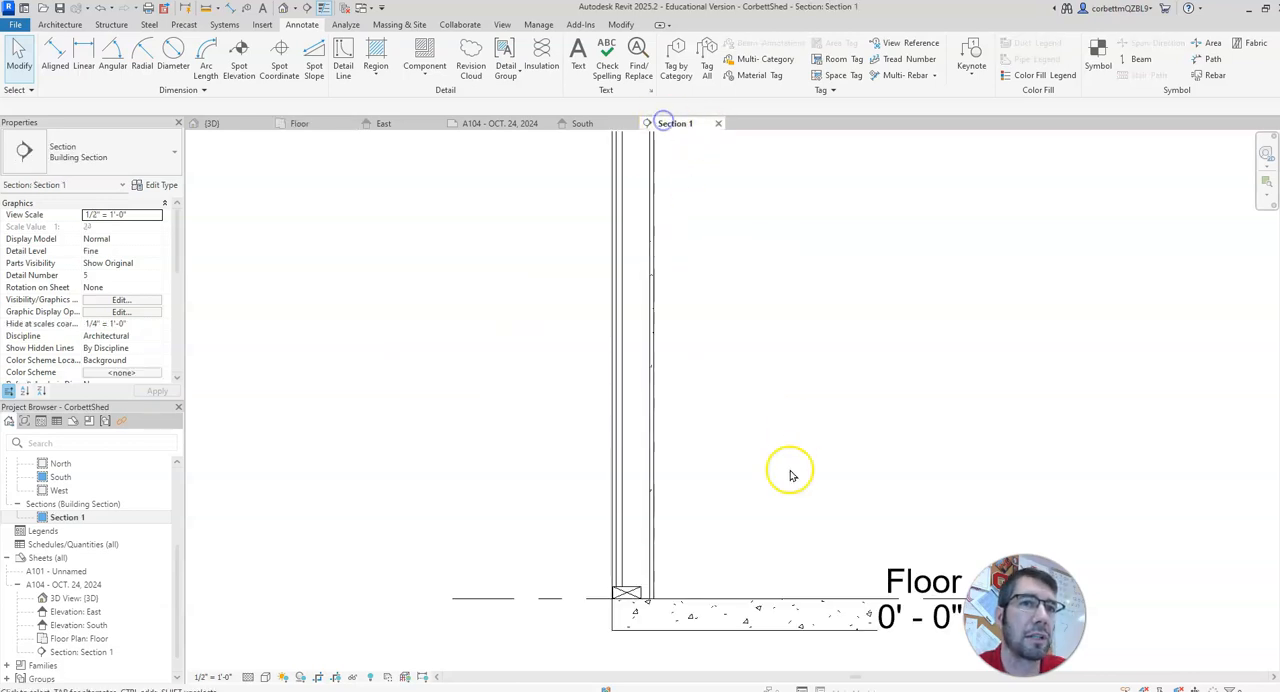
click(627, 594)
key(Right)
key(Right)
key(Right)
key(Right)
key(Right)
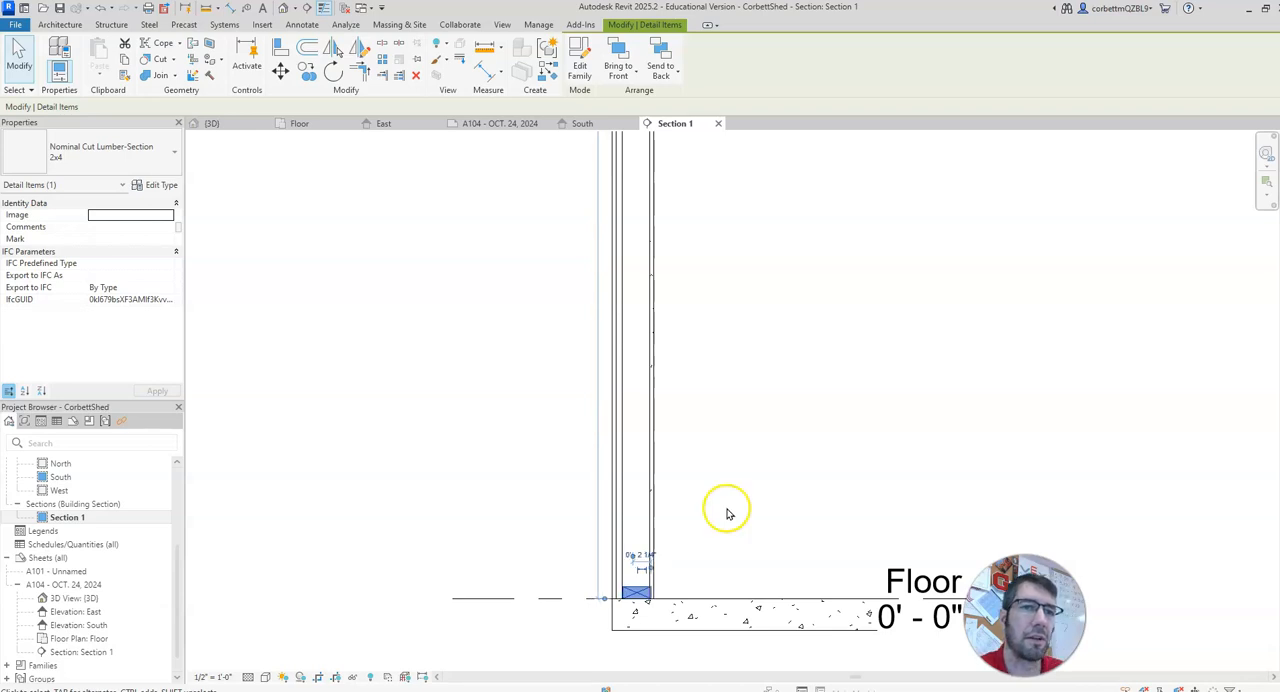
click(718, 514)
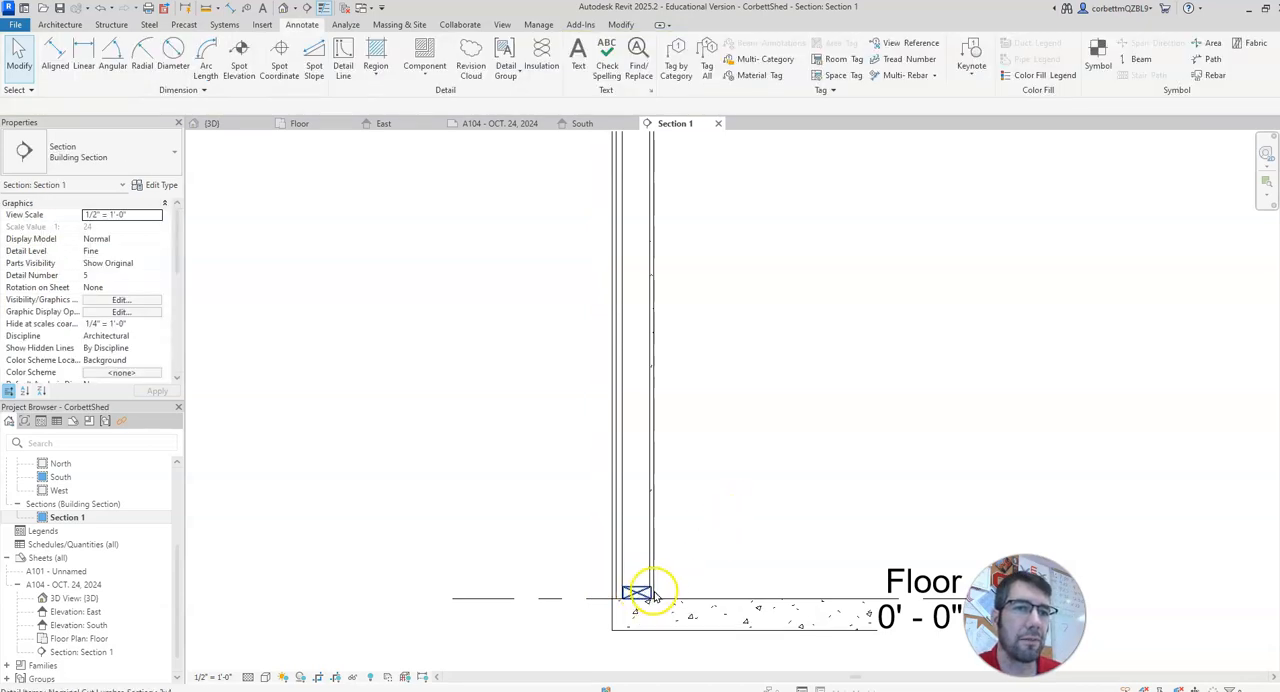
Step: Place two stacked 2x4 lumber sections as the double top plate in the stud layer, just beneath the roof
scroll(657, 557, up, 5)
mouse_move(706, 270)
middle_down()
mouse_move(695, 466)
mouse_move(720, 597)
middle_up()
middle_drag(750, 220, 700, 564)
scroll(720, 522, down, 3)
middle_drag(730, 375, 727, 417)
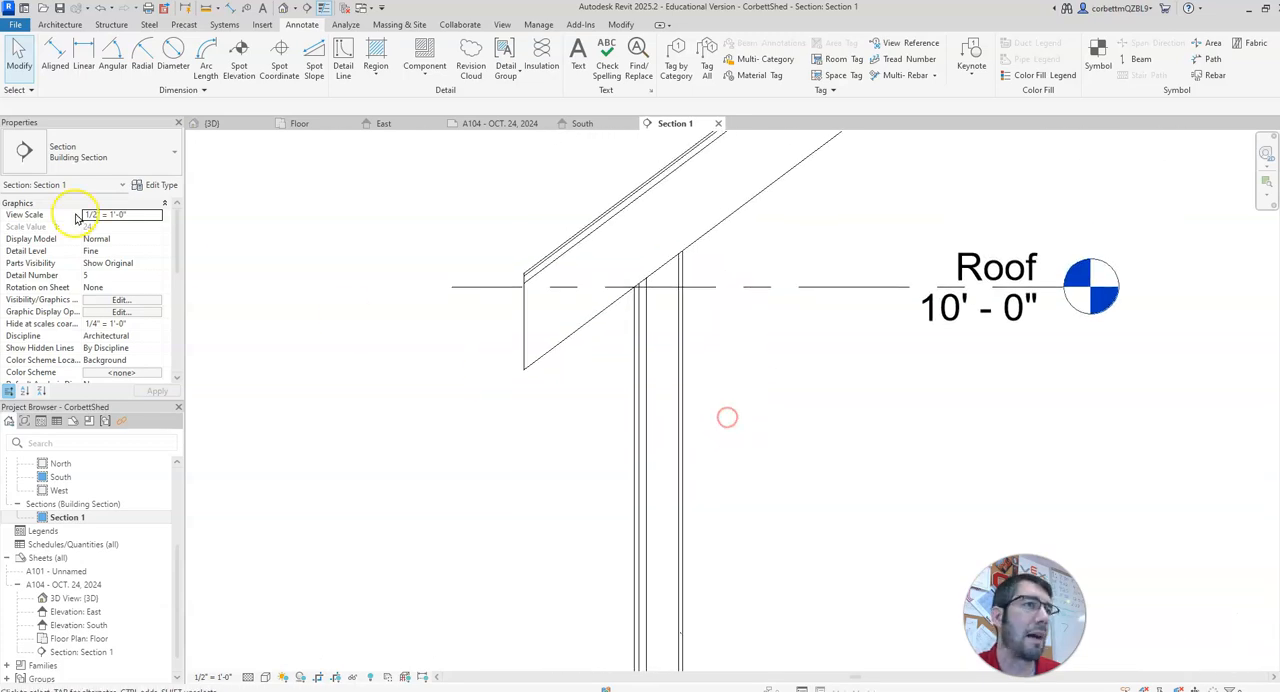
click(424, 52)
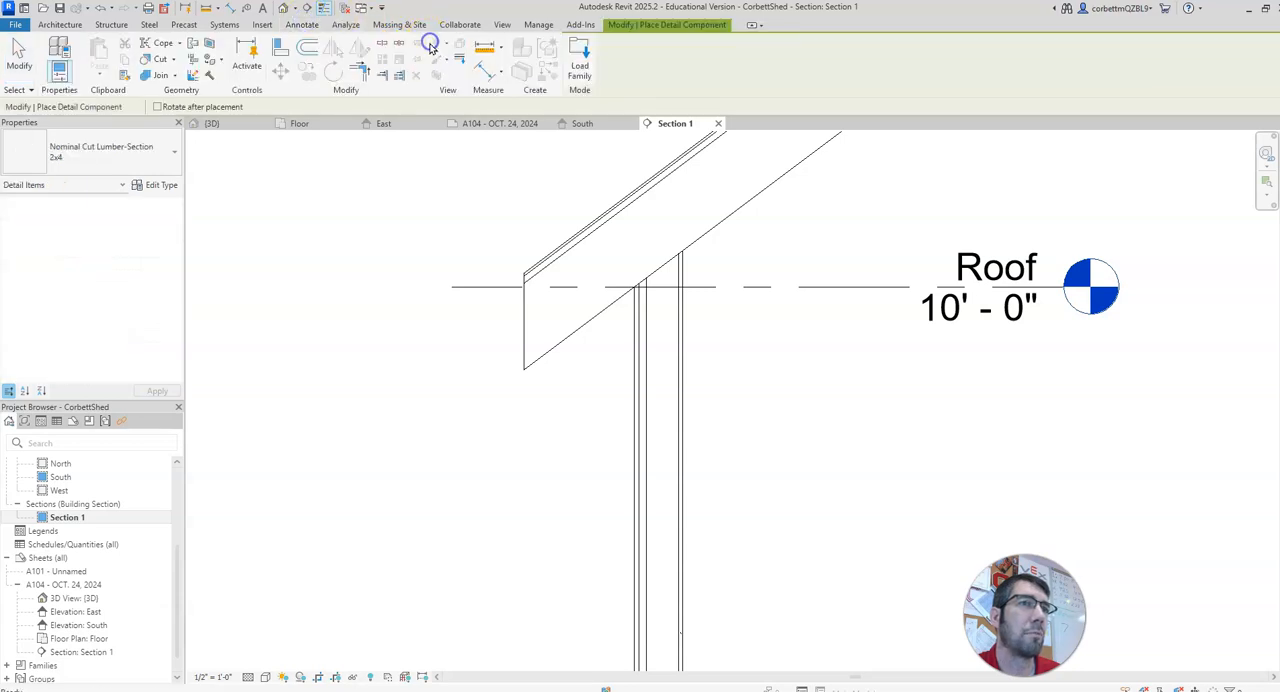
click(580, 58)
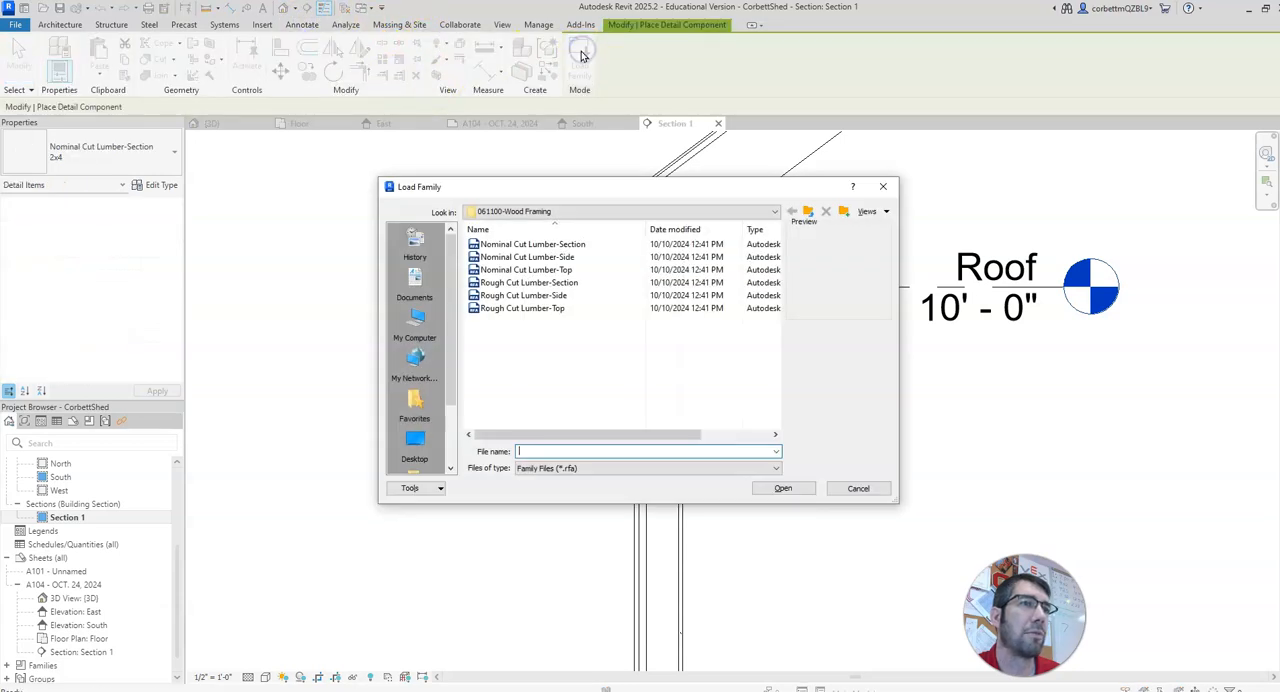
click(848, 488)
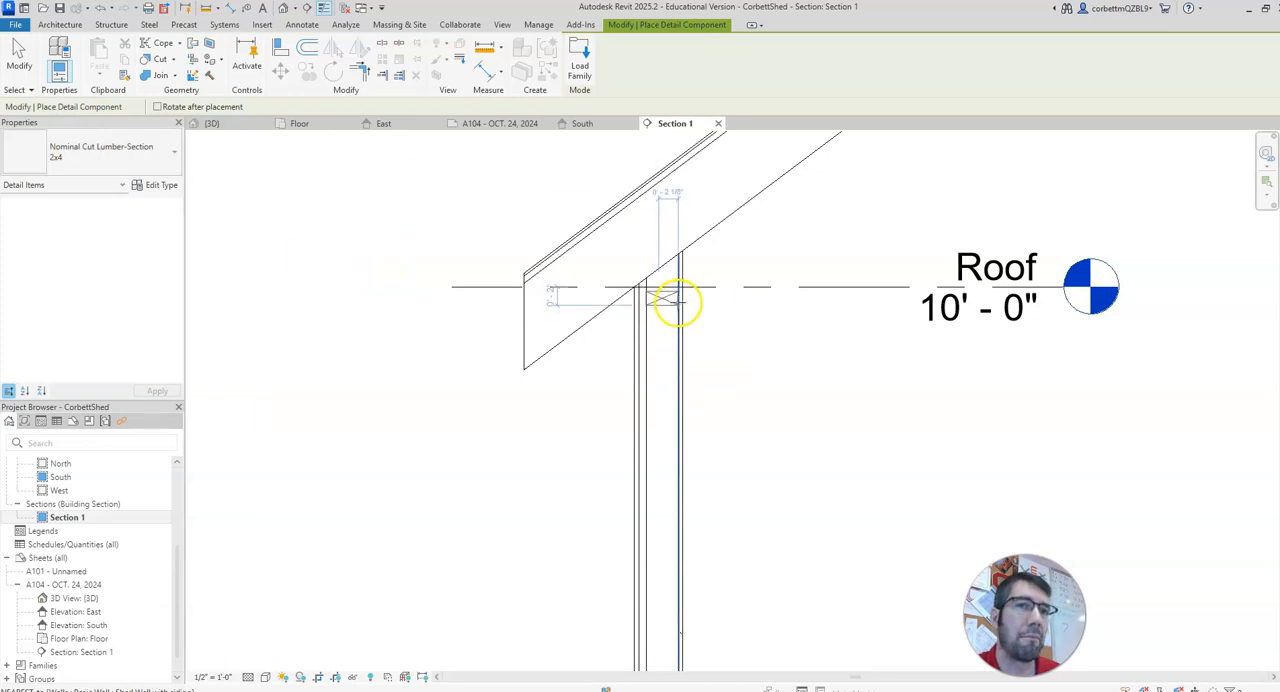
click(674, 297)
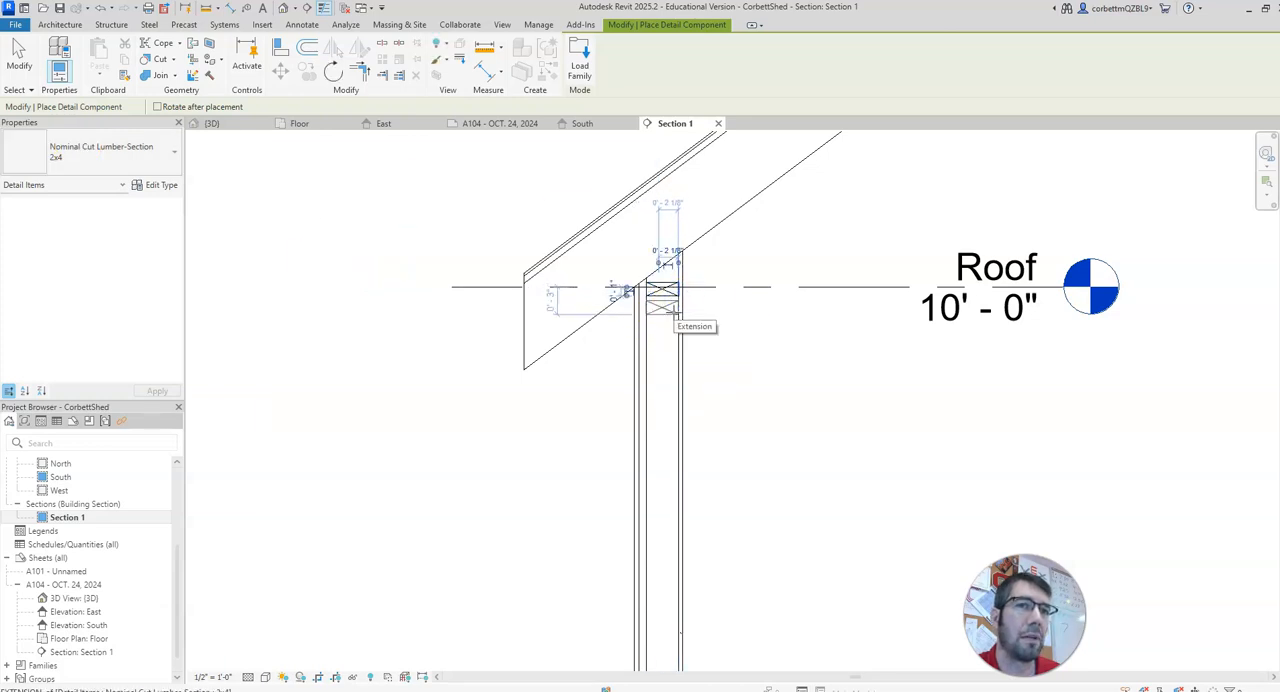
click(678, 315)
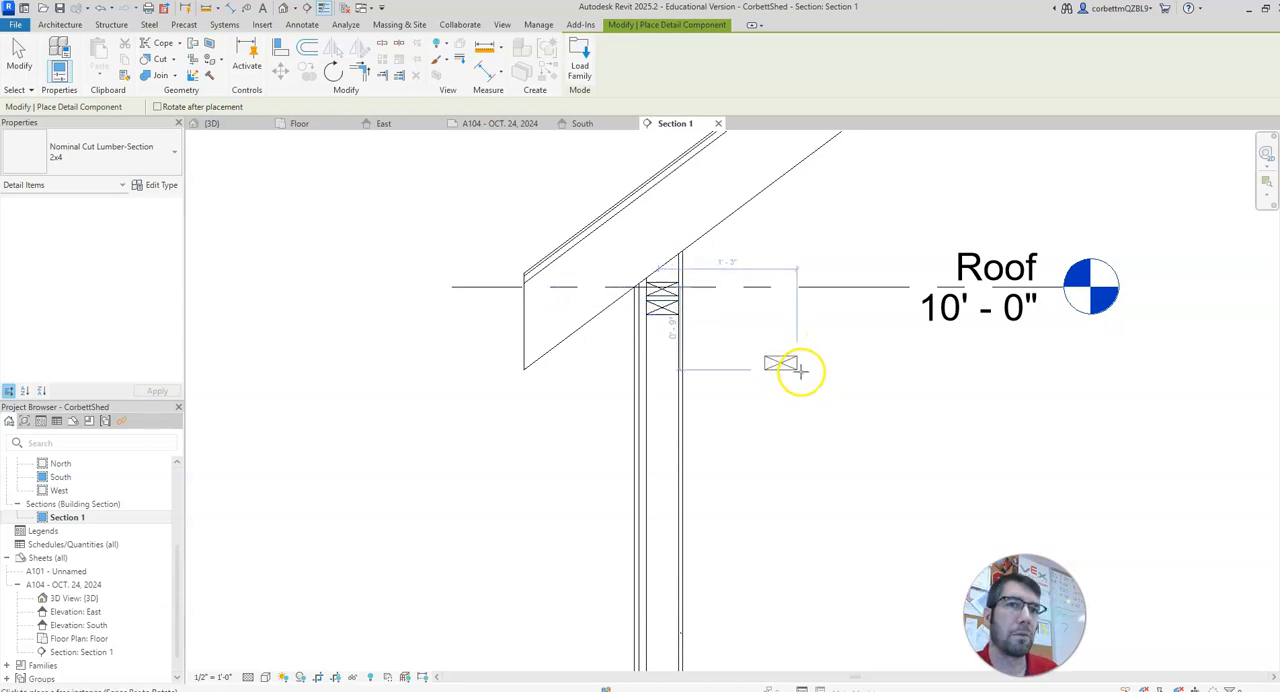
key(Escape)
key(Escape)
click(662, 303)
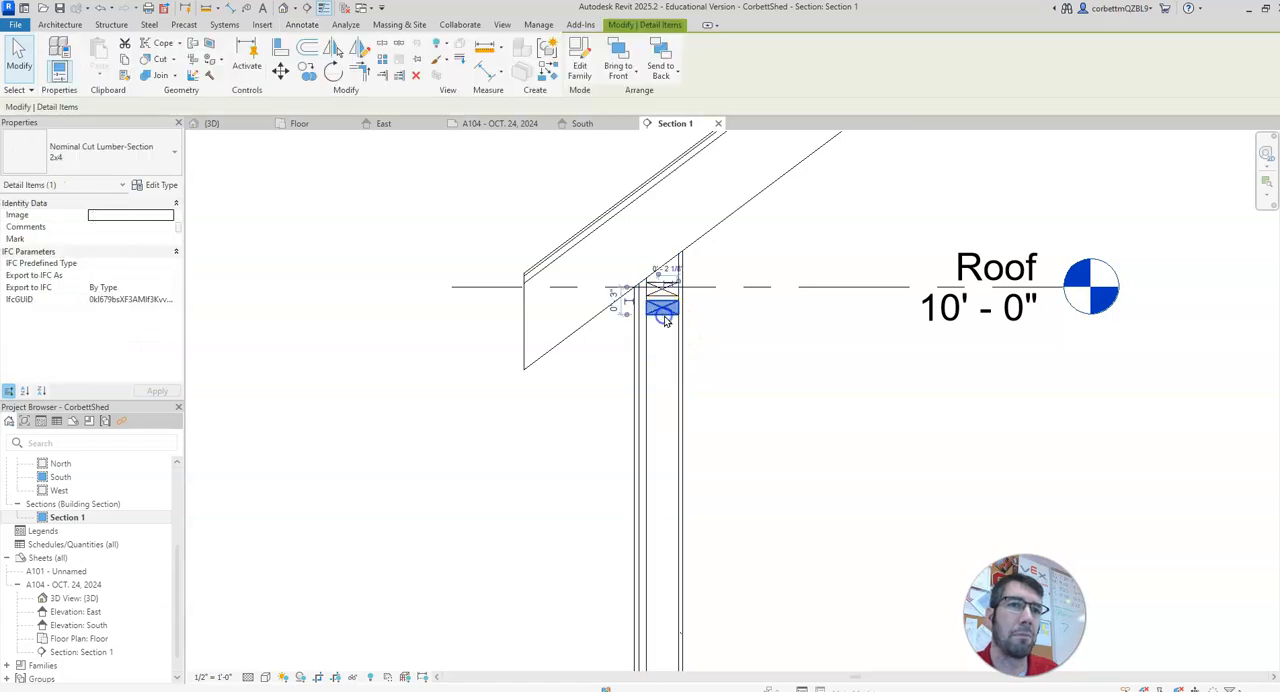
click(739, 345)
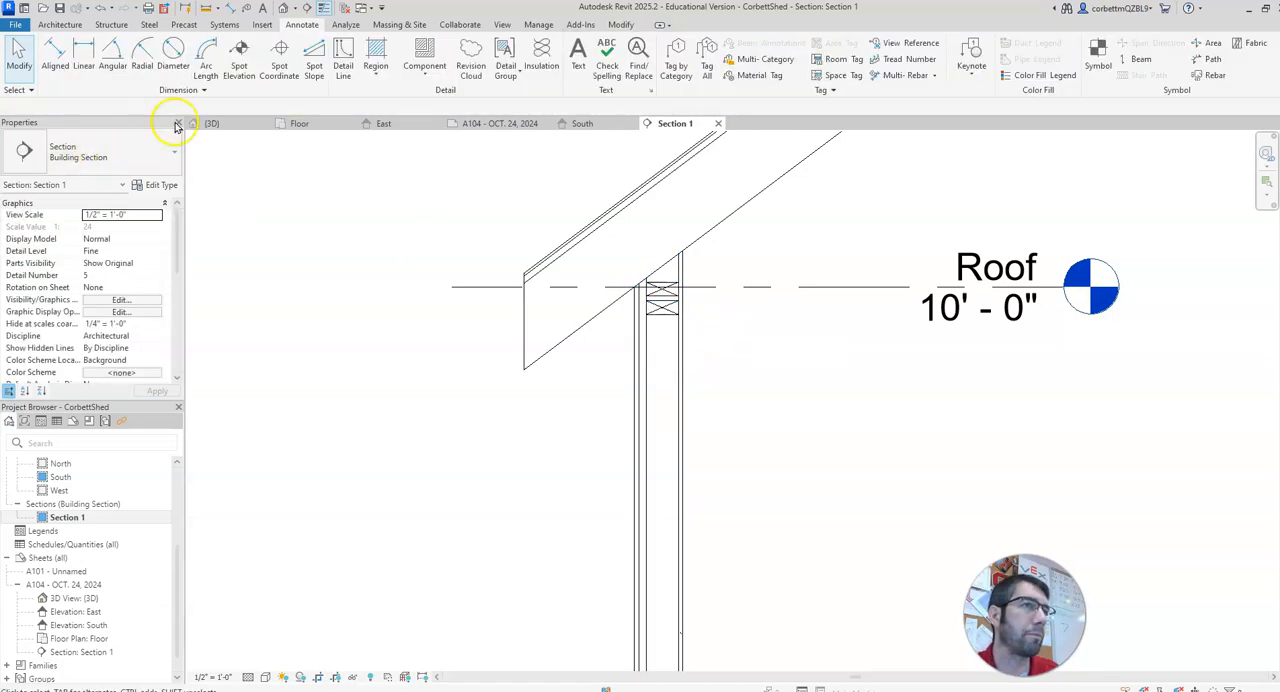
Step: Place a 2x8 Nominal Cut Lumber-Section component within the roof thickness, directly above the top plates
click(421, 52)
click(129, 157)
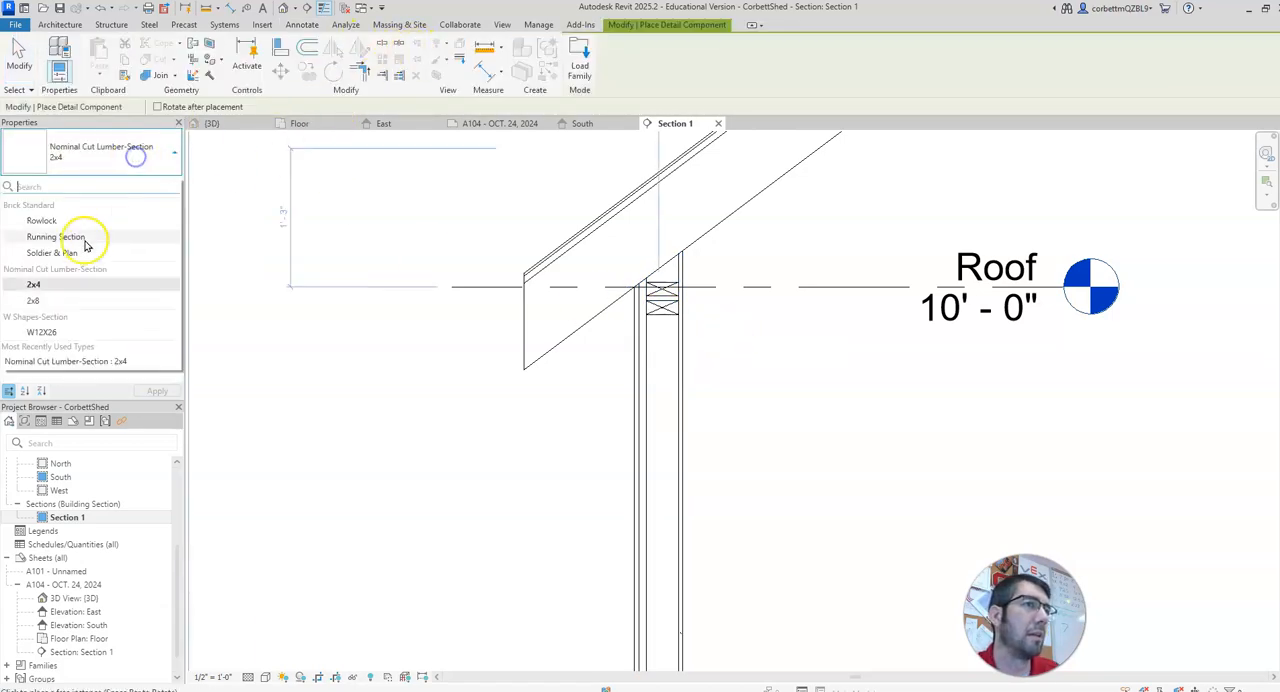
click(33, 300)
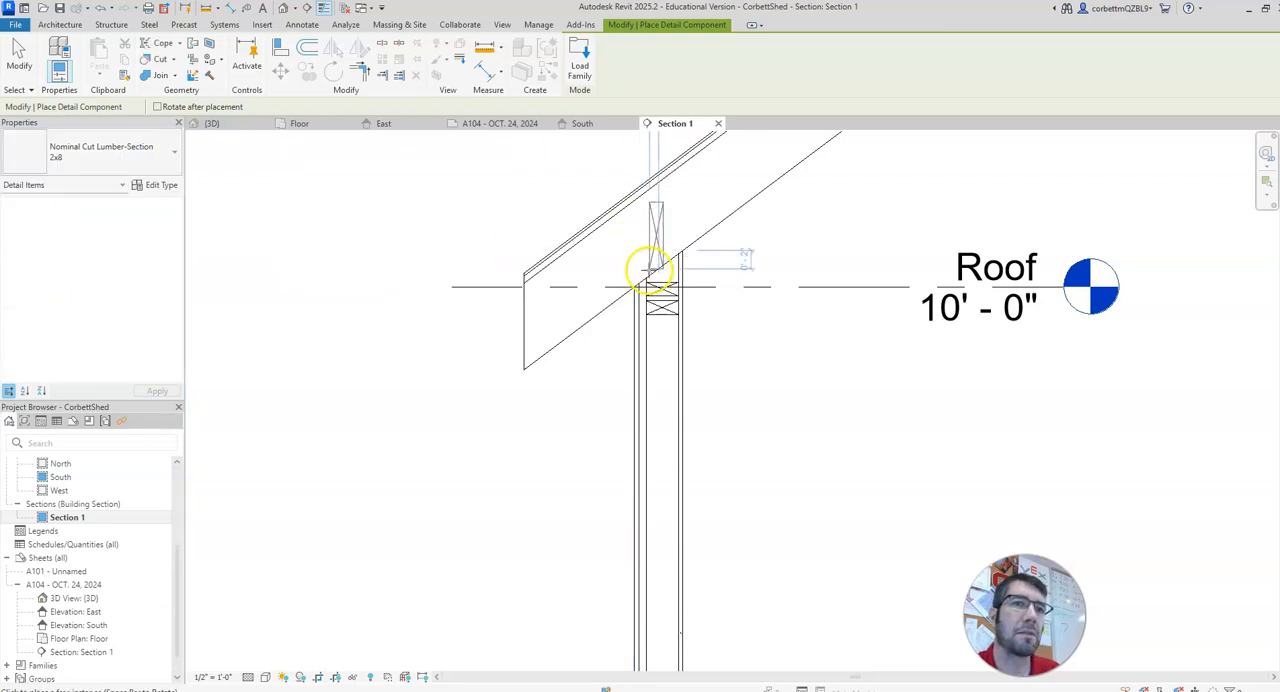
click(656, 264)
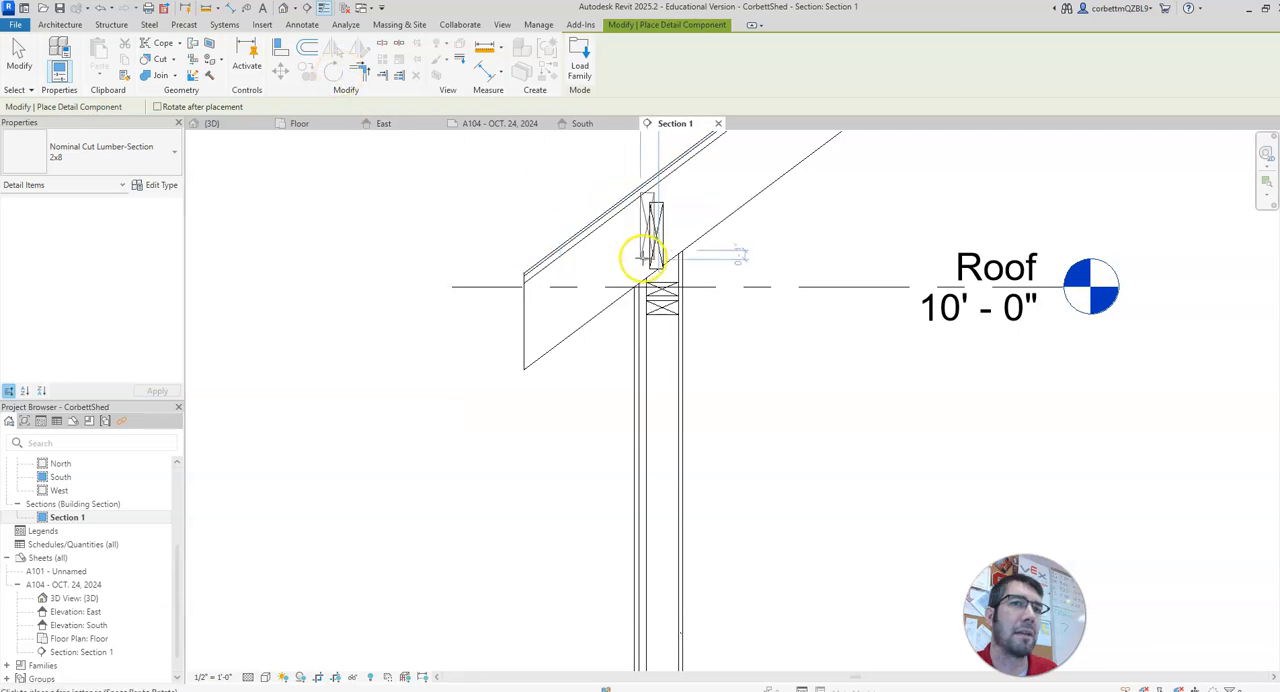
key(Escape)
Step: Rotate the 2x8 lumber section parallel to the roof's cut edge and move it toward the eave within the roof thickness
click(657, 230)
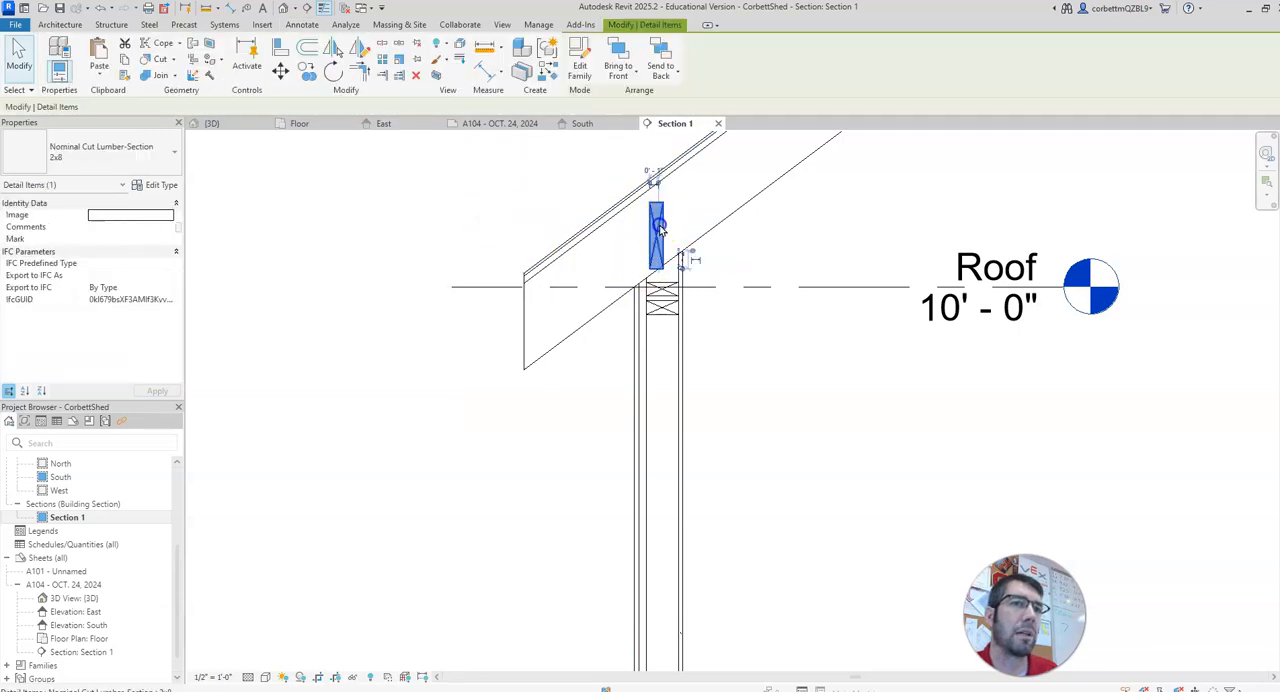
click(334, 72)
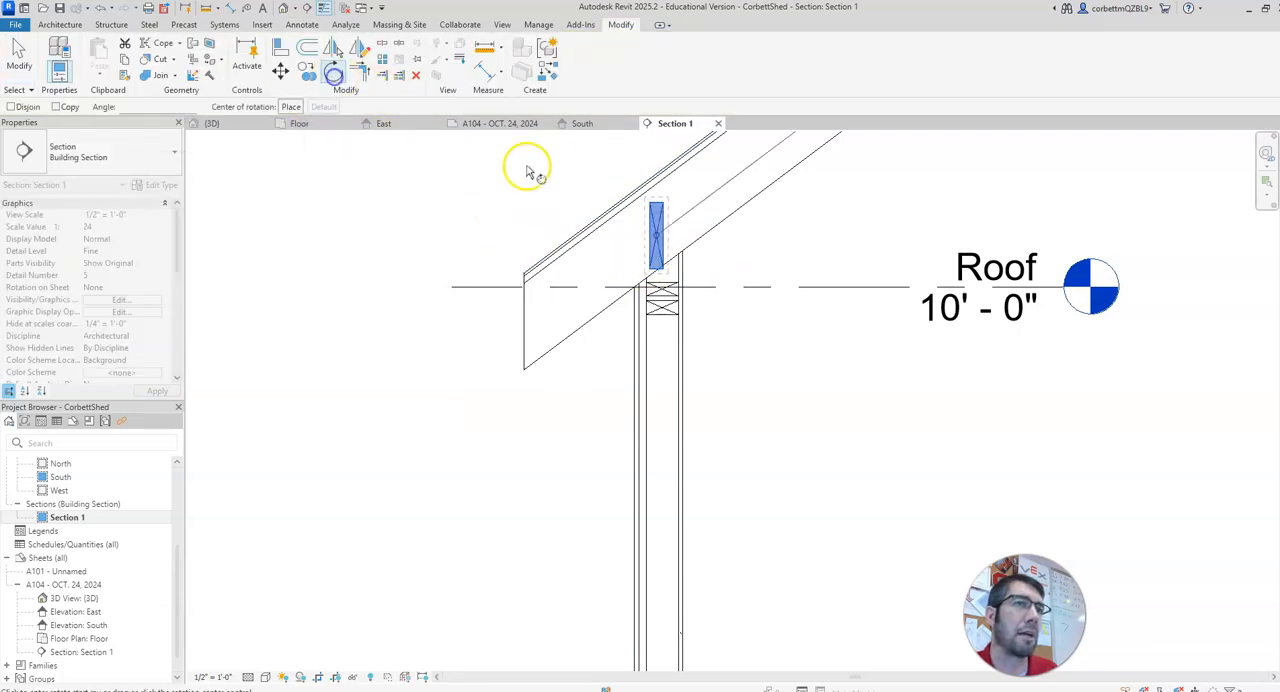
click(660, 188)
click(630, 188)
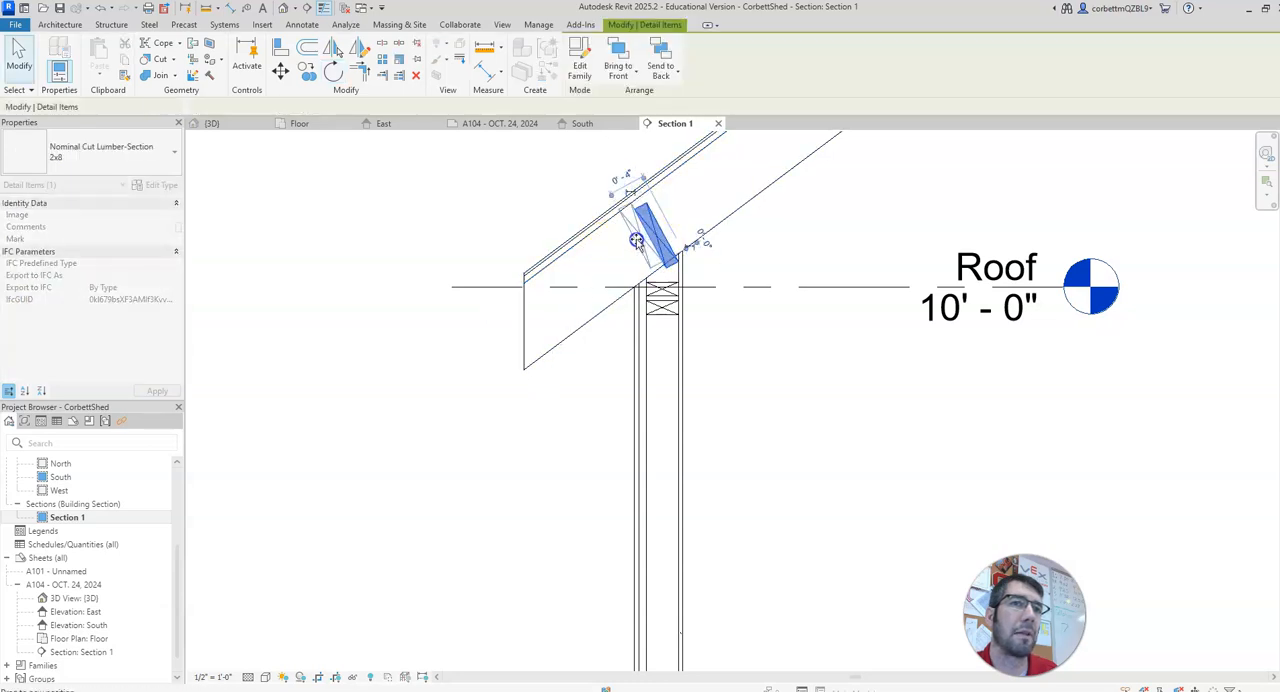
click(430, 203)
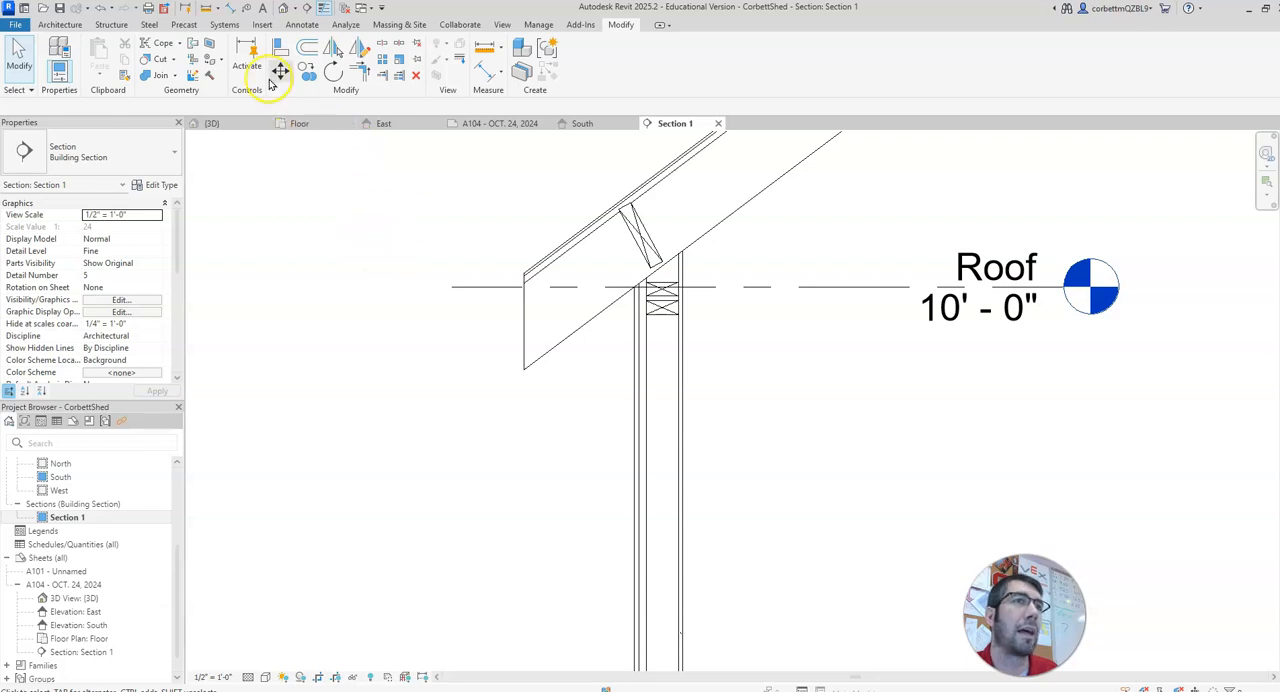
Step: Draw batt insulation about 9' 7 1/2" long up the wall cavity from the bottom plate to the double top plate
click(292, 27)
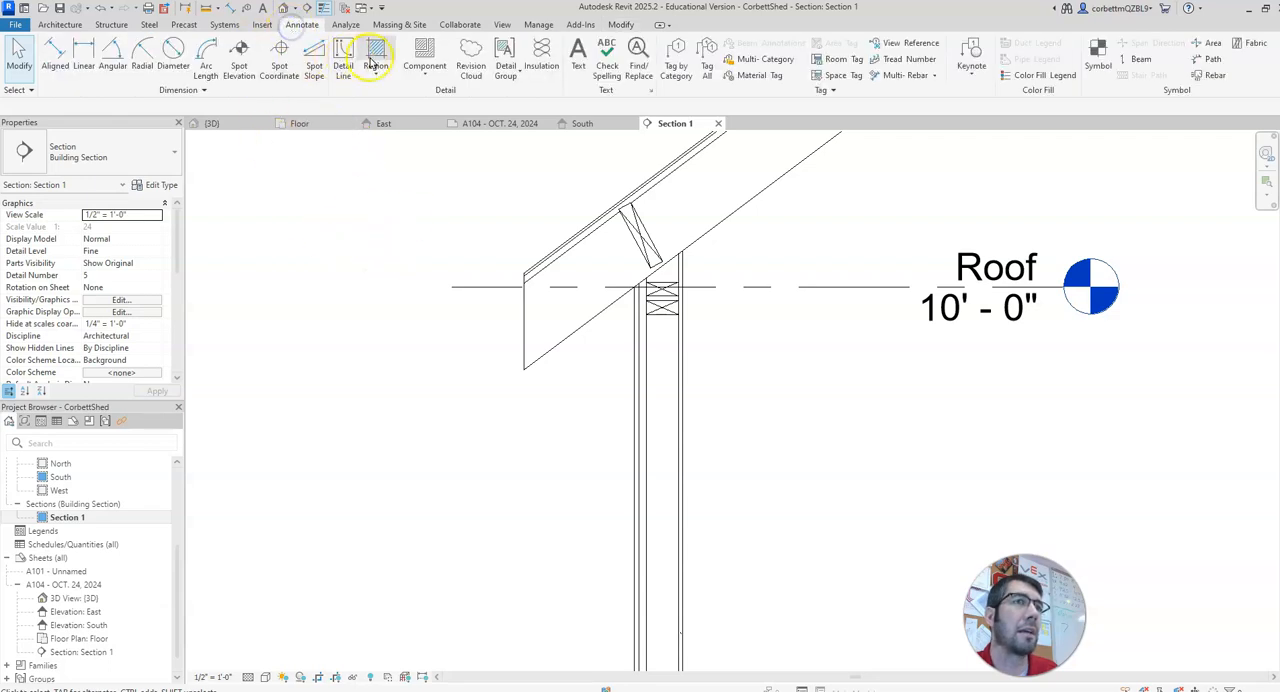
click(541, 55)
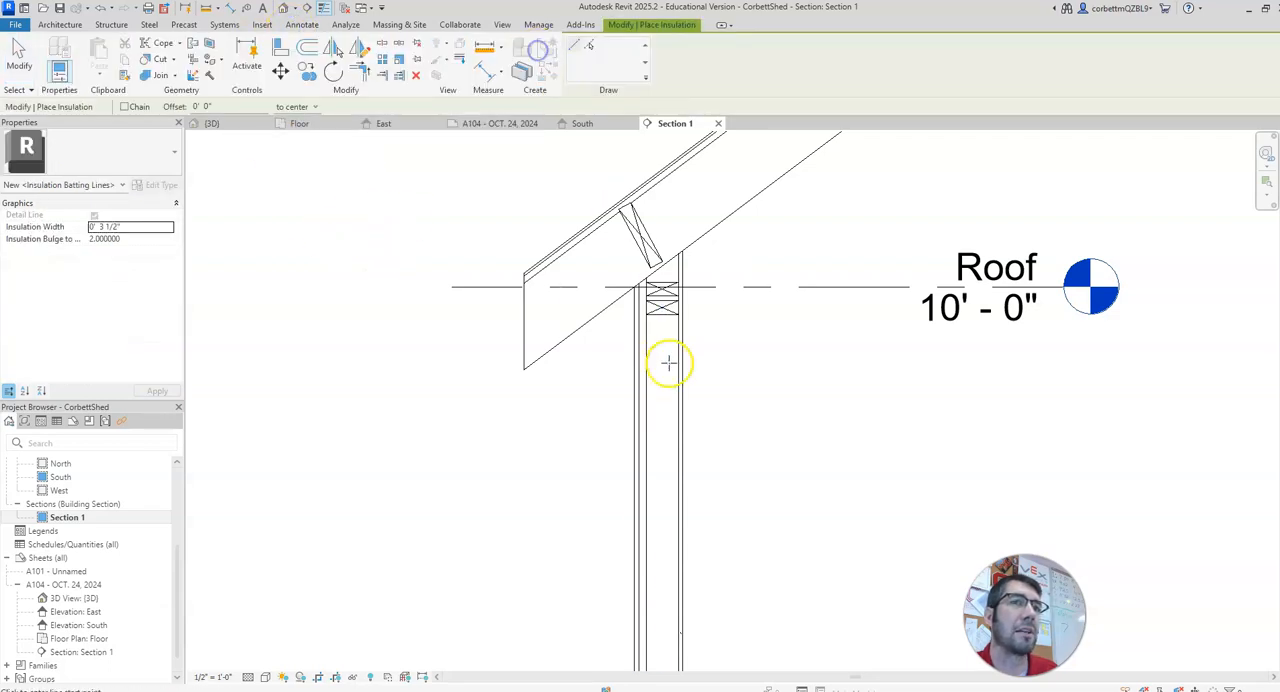
scroll(672, 360, down, 3)
middle_drag(659, 316, 653, 279)
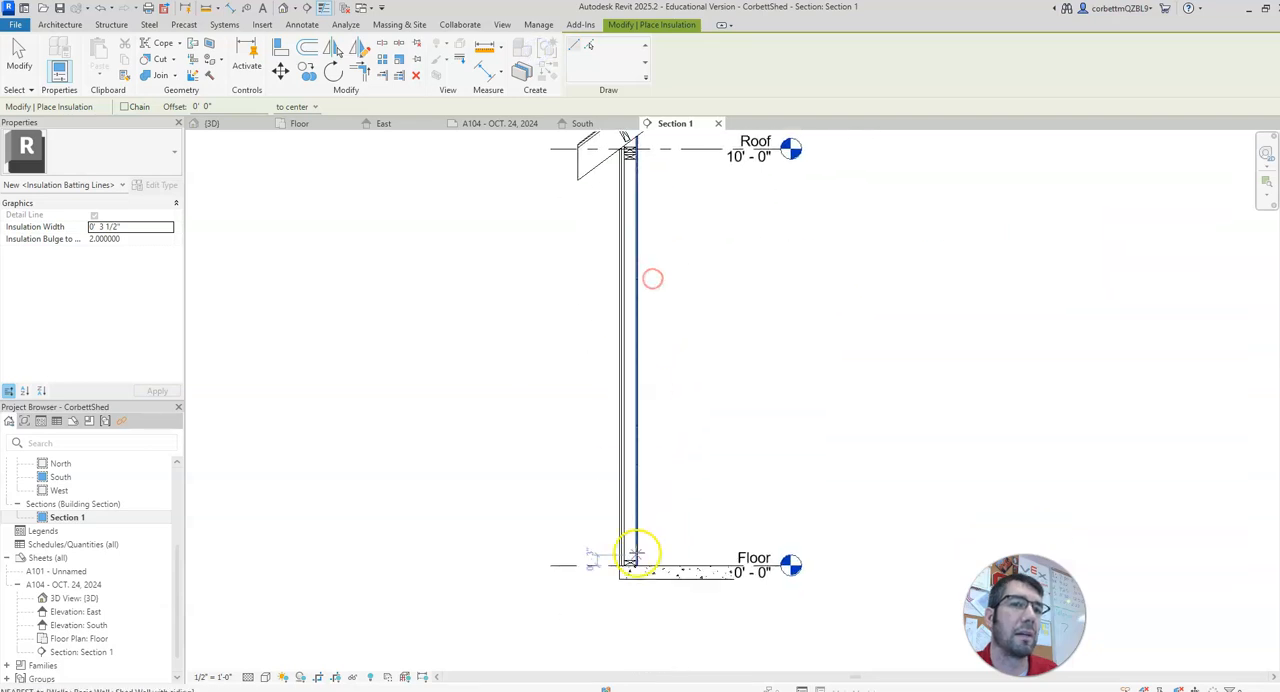
click(626, 562)
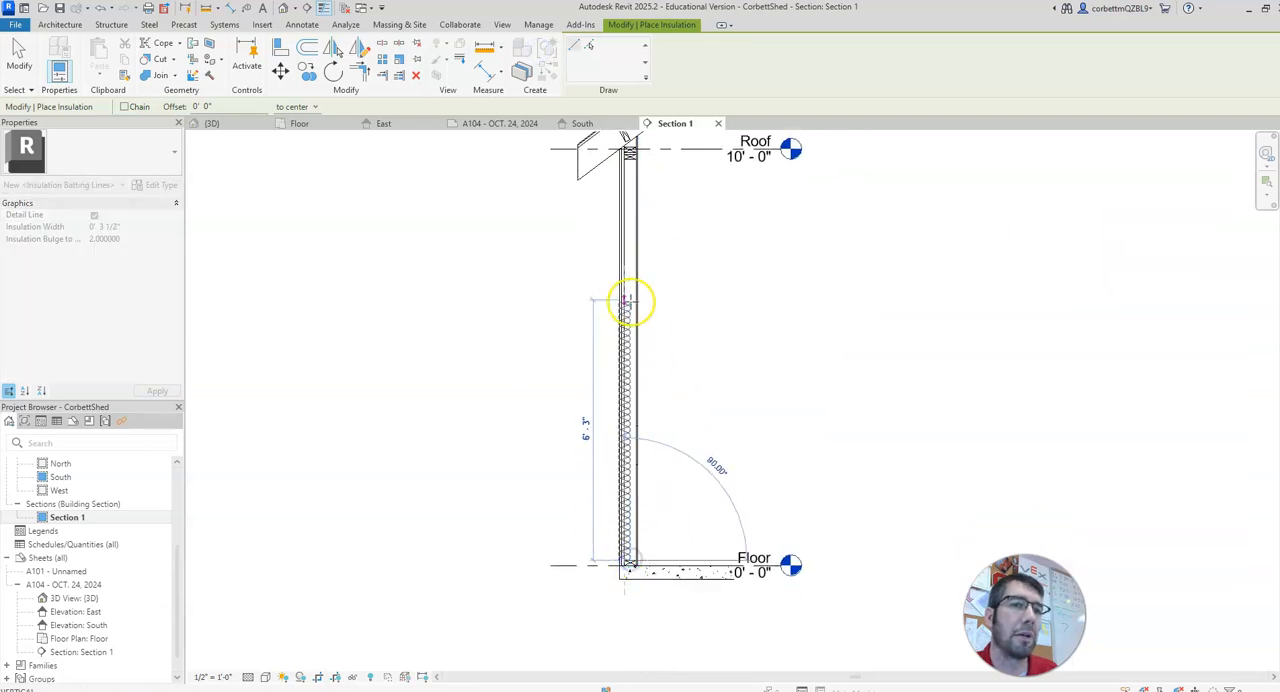
click(628, 158)
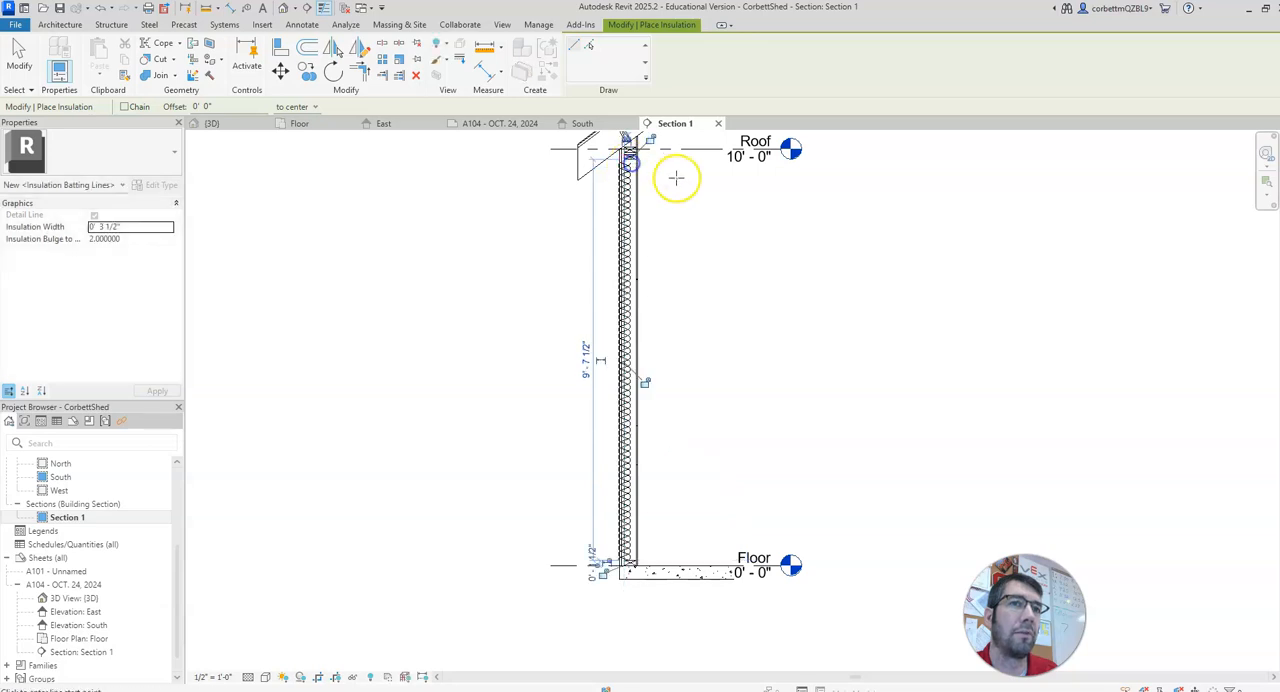
Step: Draw batt insulation about 4' 2" long inside the sloped roof, from the 2x8 block up past the view's cut-off edge
middle_drag(674, 177, 586, 435)
click(543, 382)
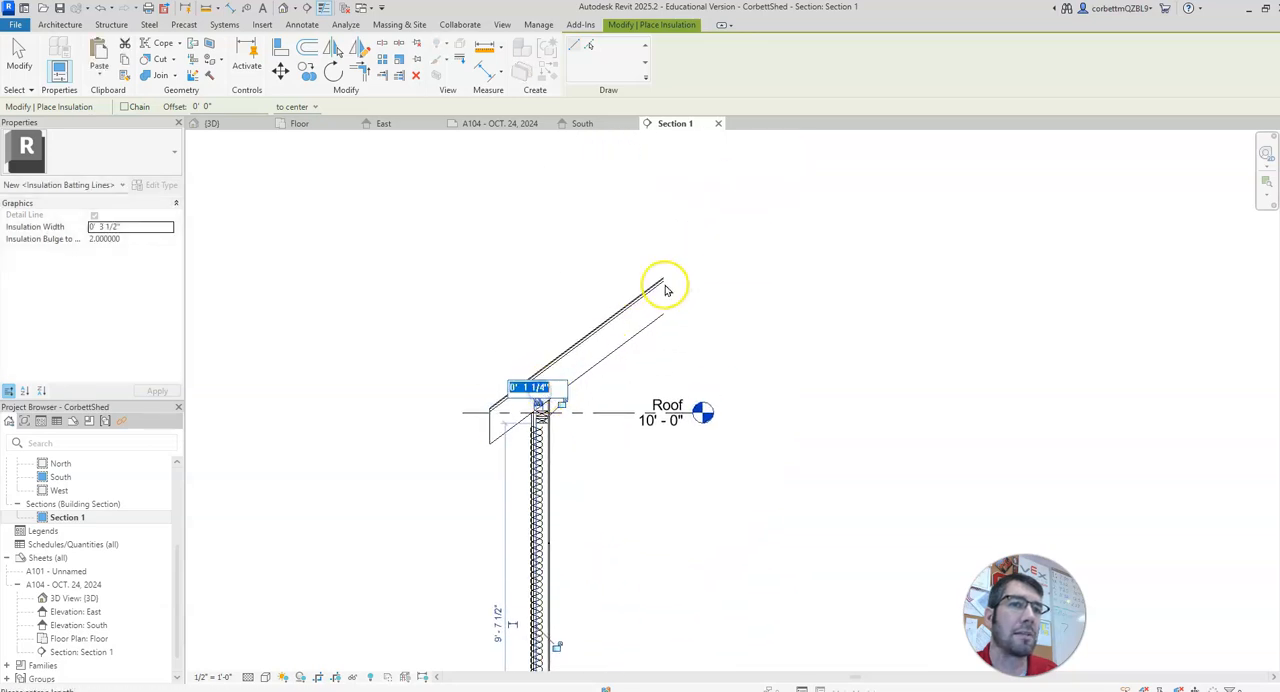
click(536, 390)
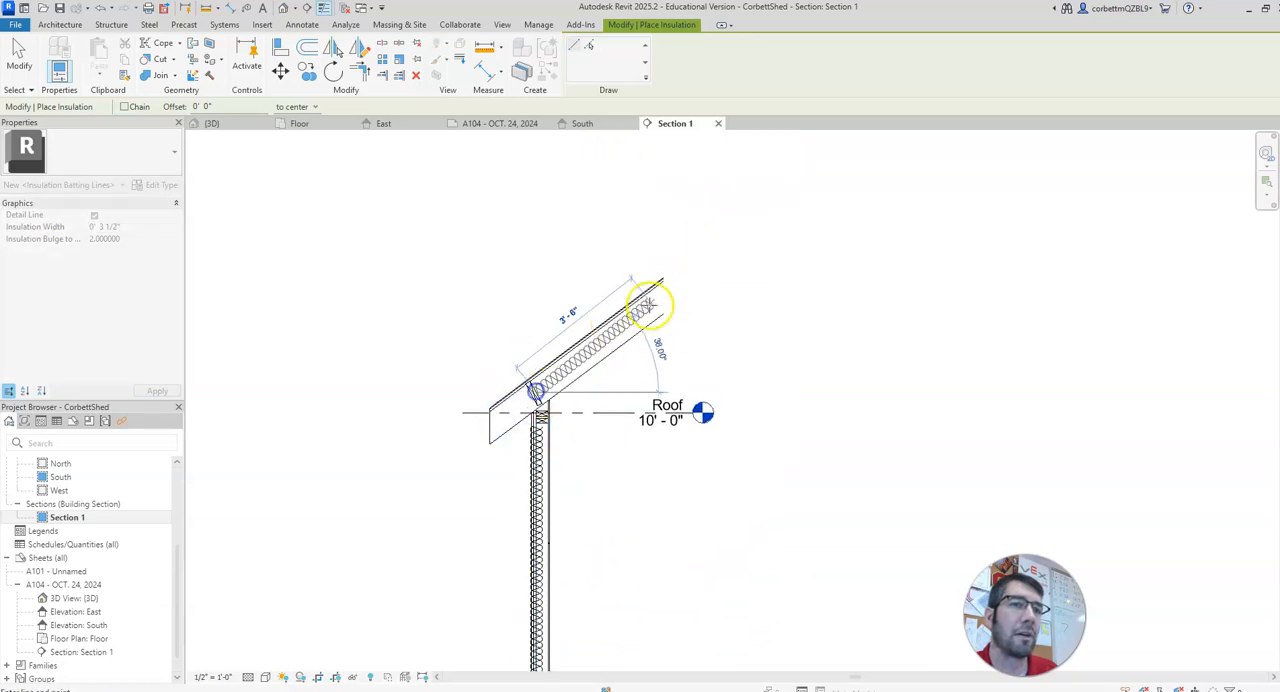
click(674, 287)
key(Escape)
Step: Open the insulation width of the roof batting for editing
click(642, 318)
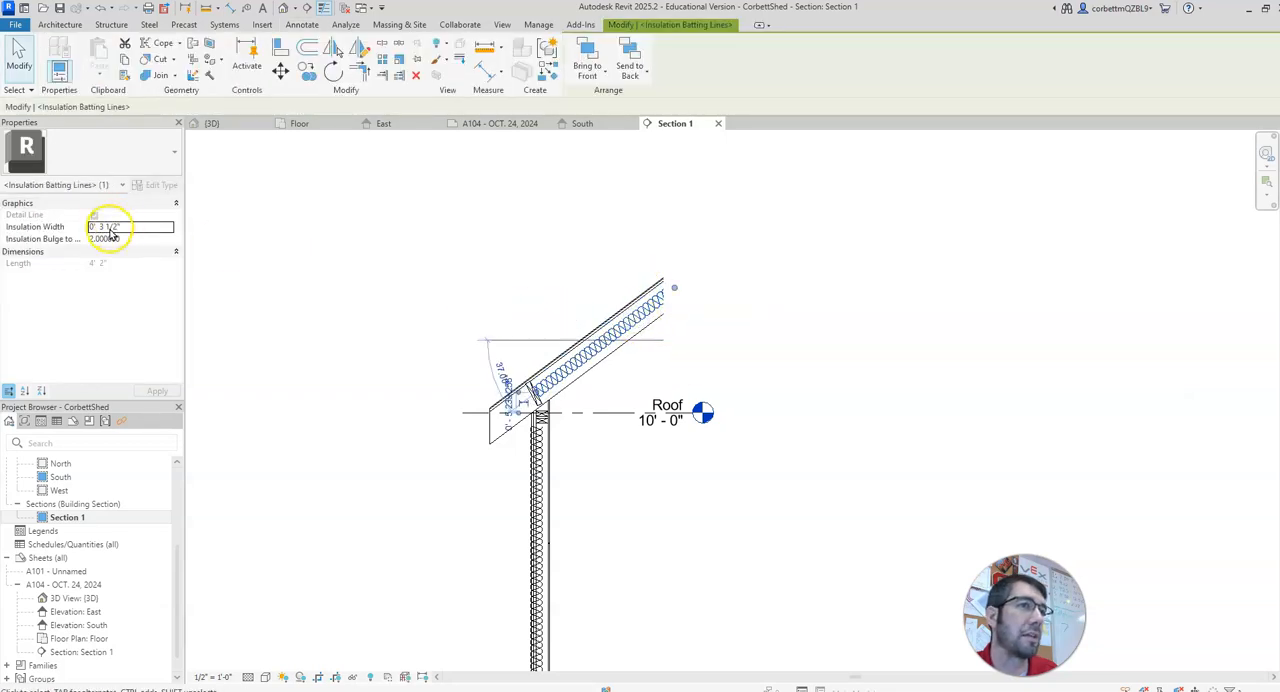
click(111, 229)
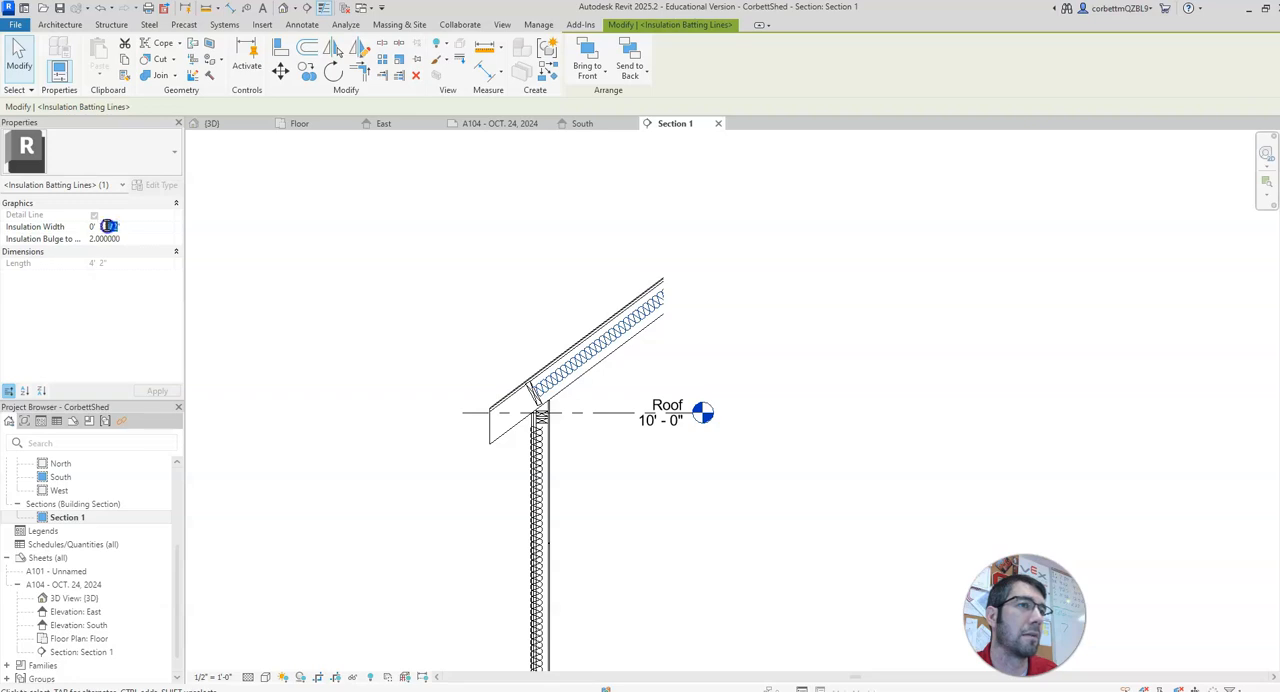